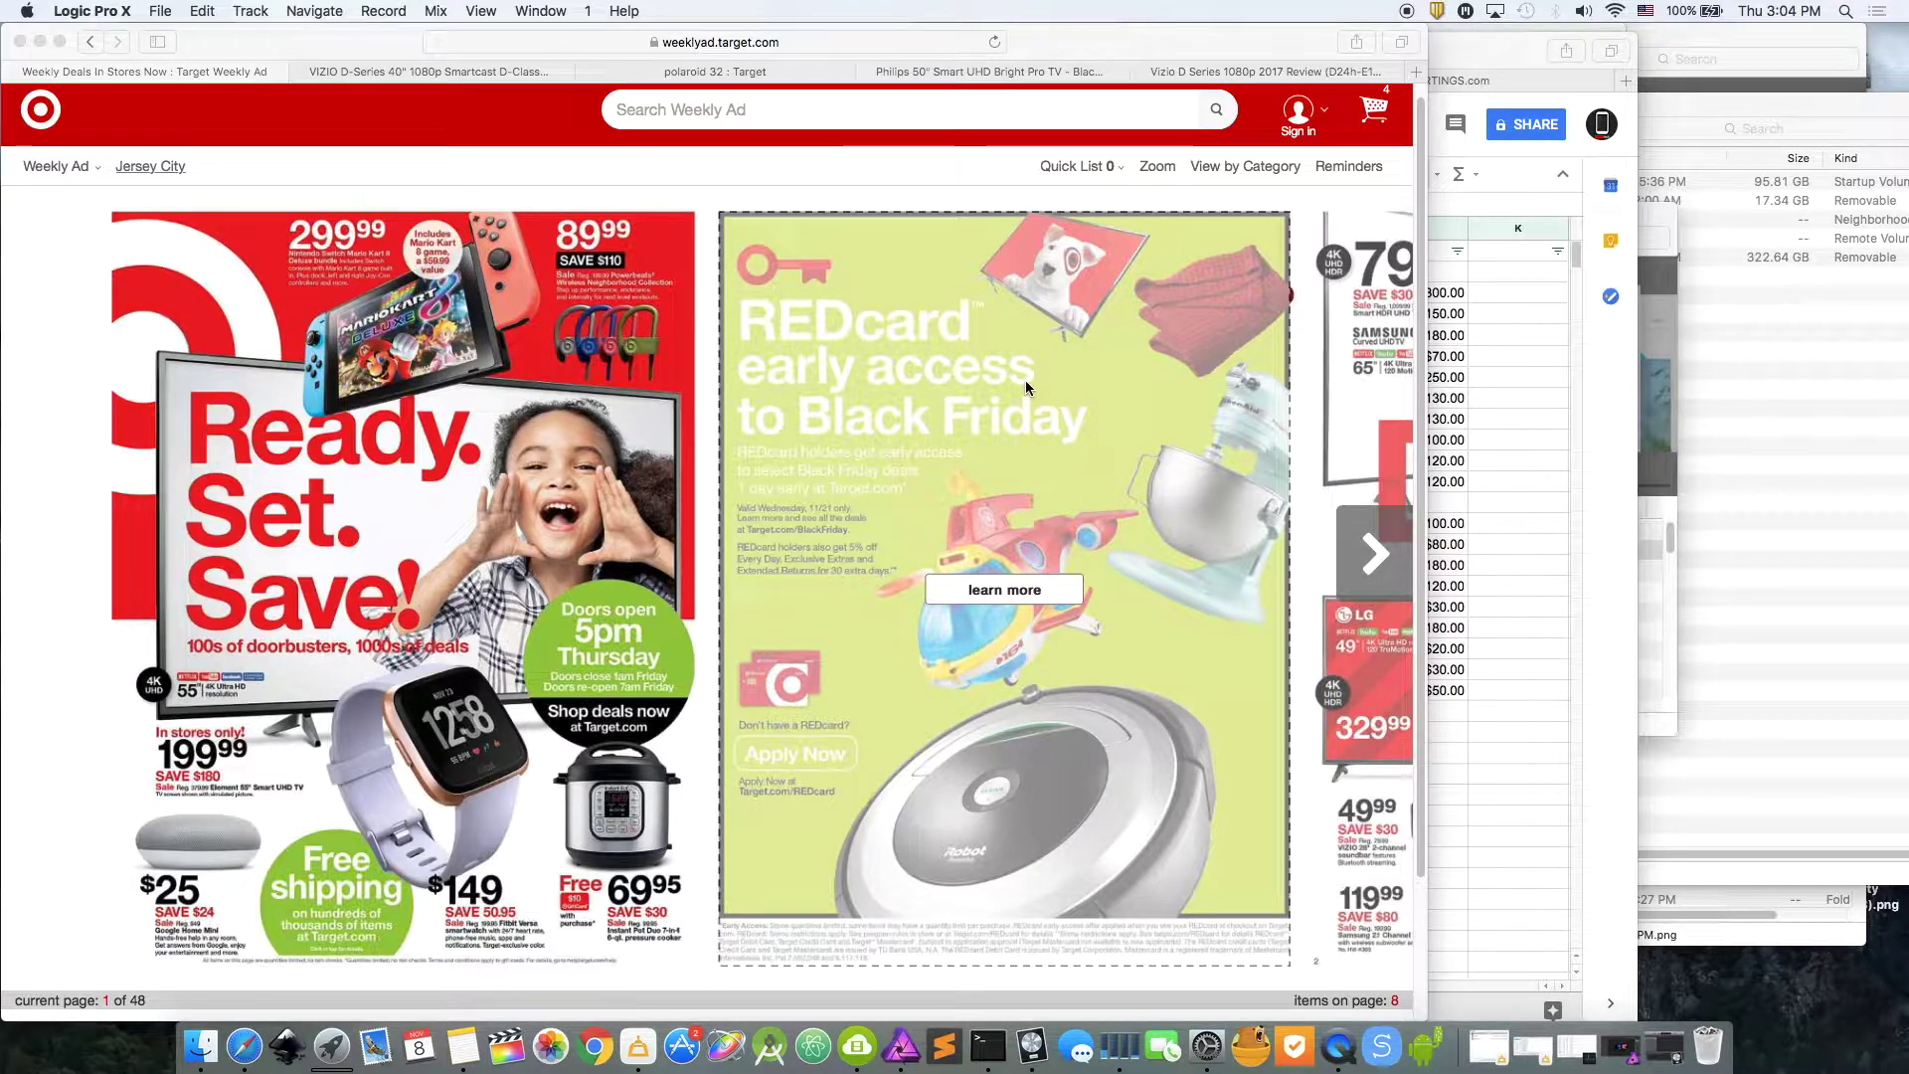
- Bring the Black Friday sheet forward and walk its headings from TV Brand to Rtings
{"action": "left_click", "coordinate": [1495, 778]}
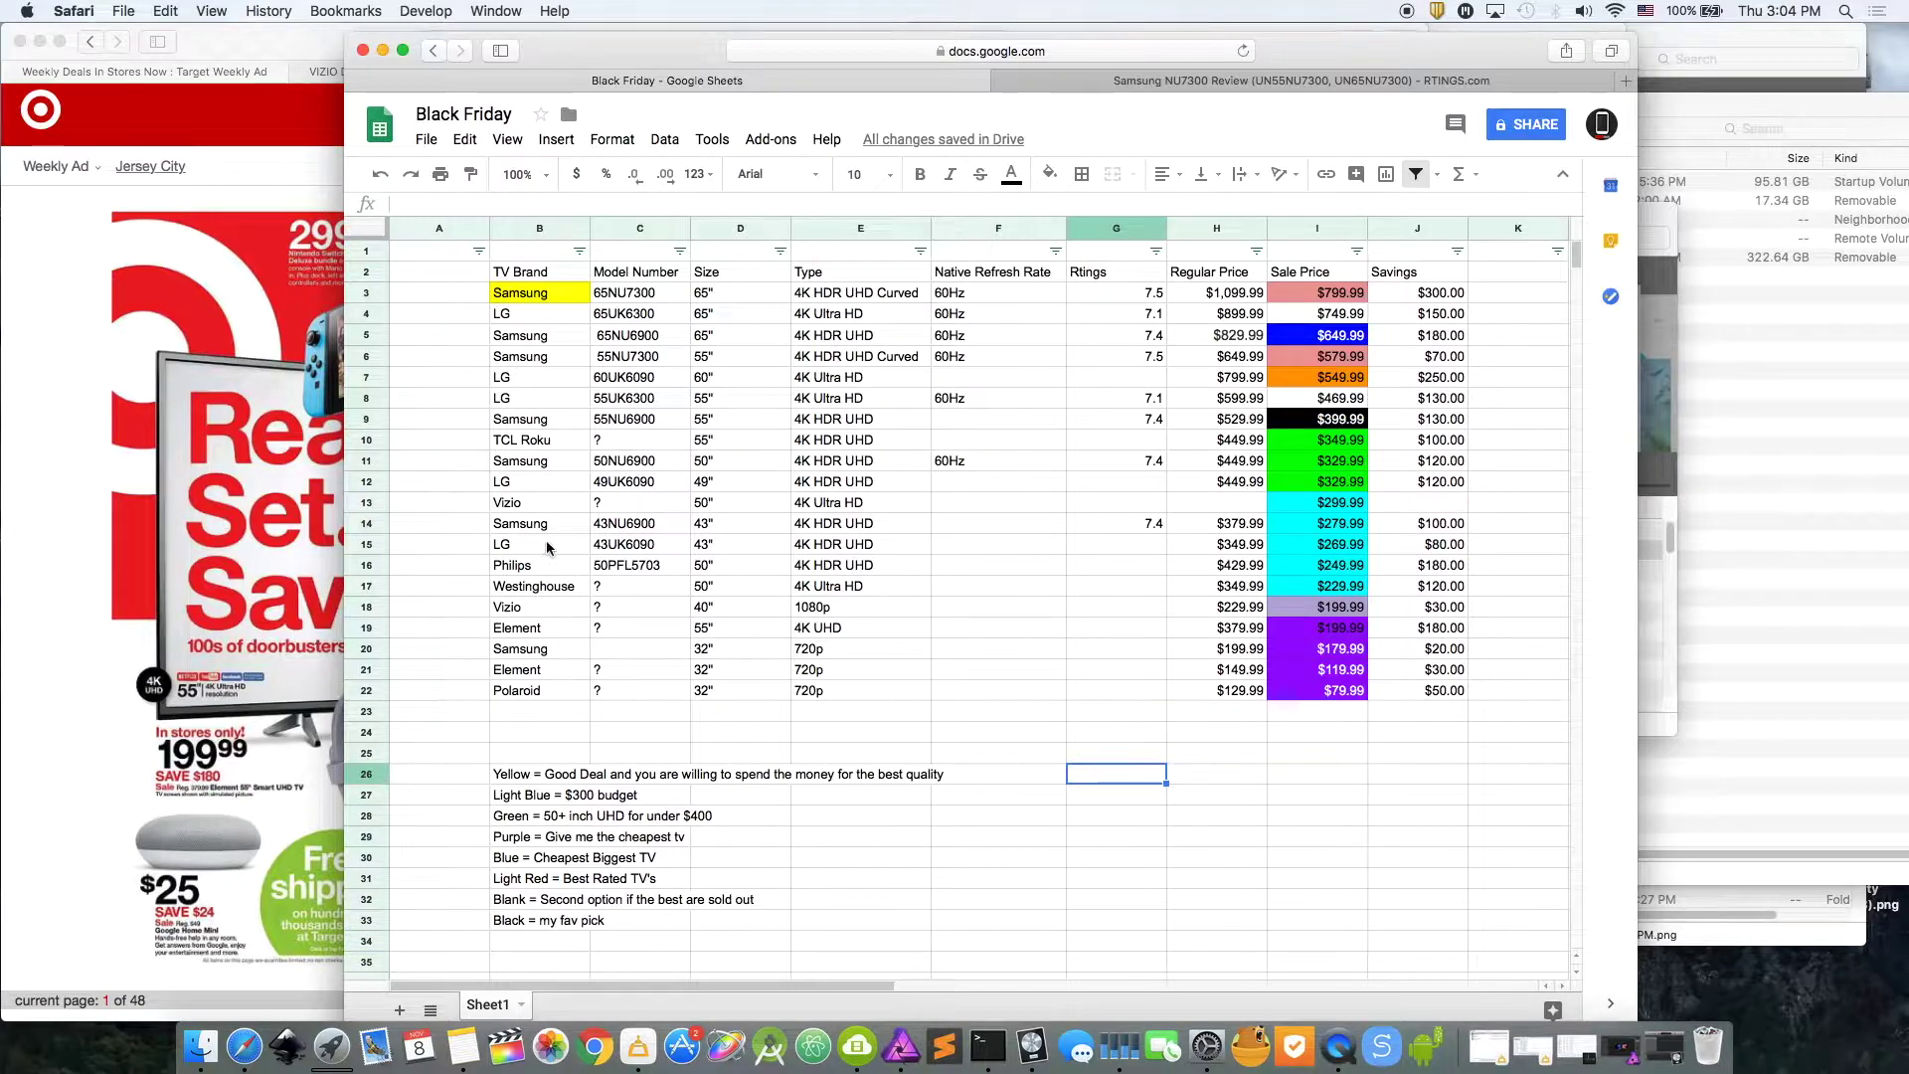
{"action": "left_click", "coordinate": [521, 277]}
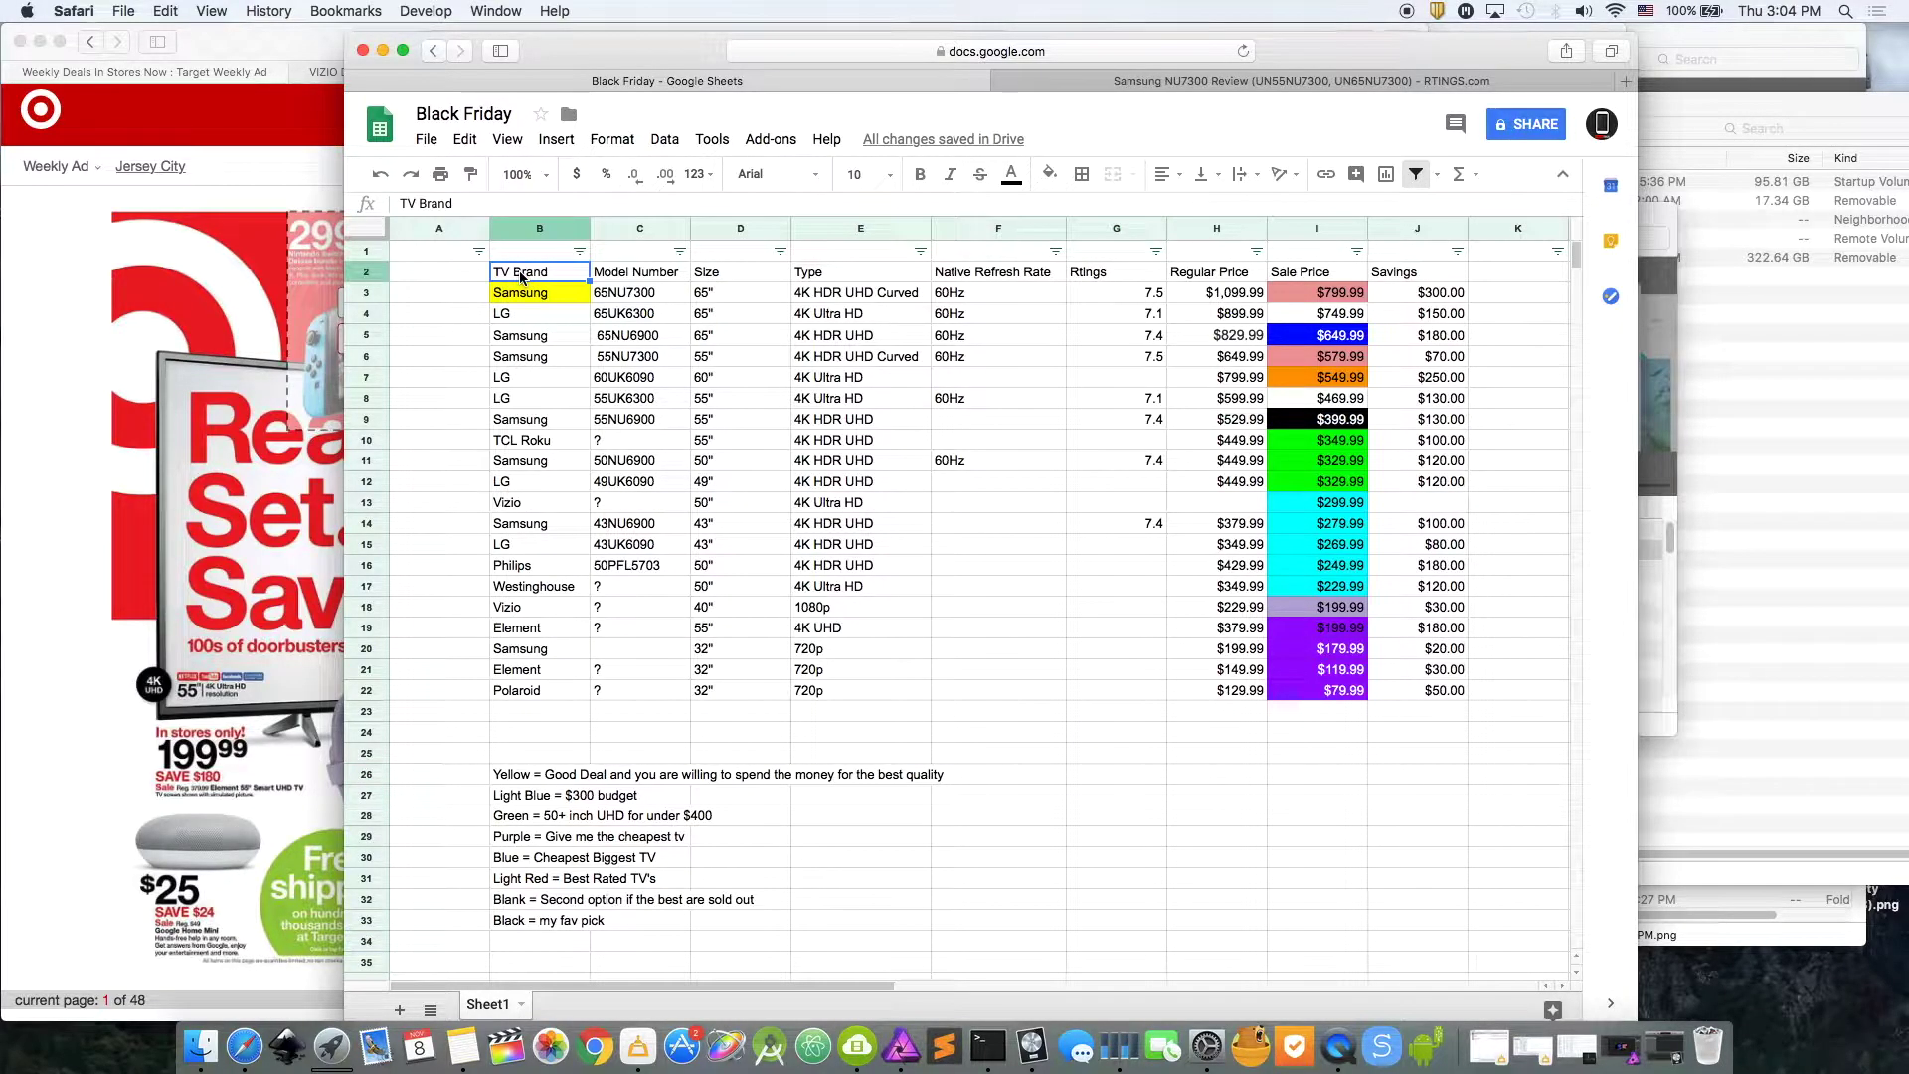
{"action": "left_click", "coordinate": [627, 277]}
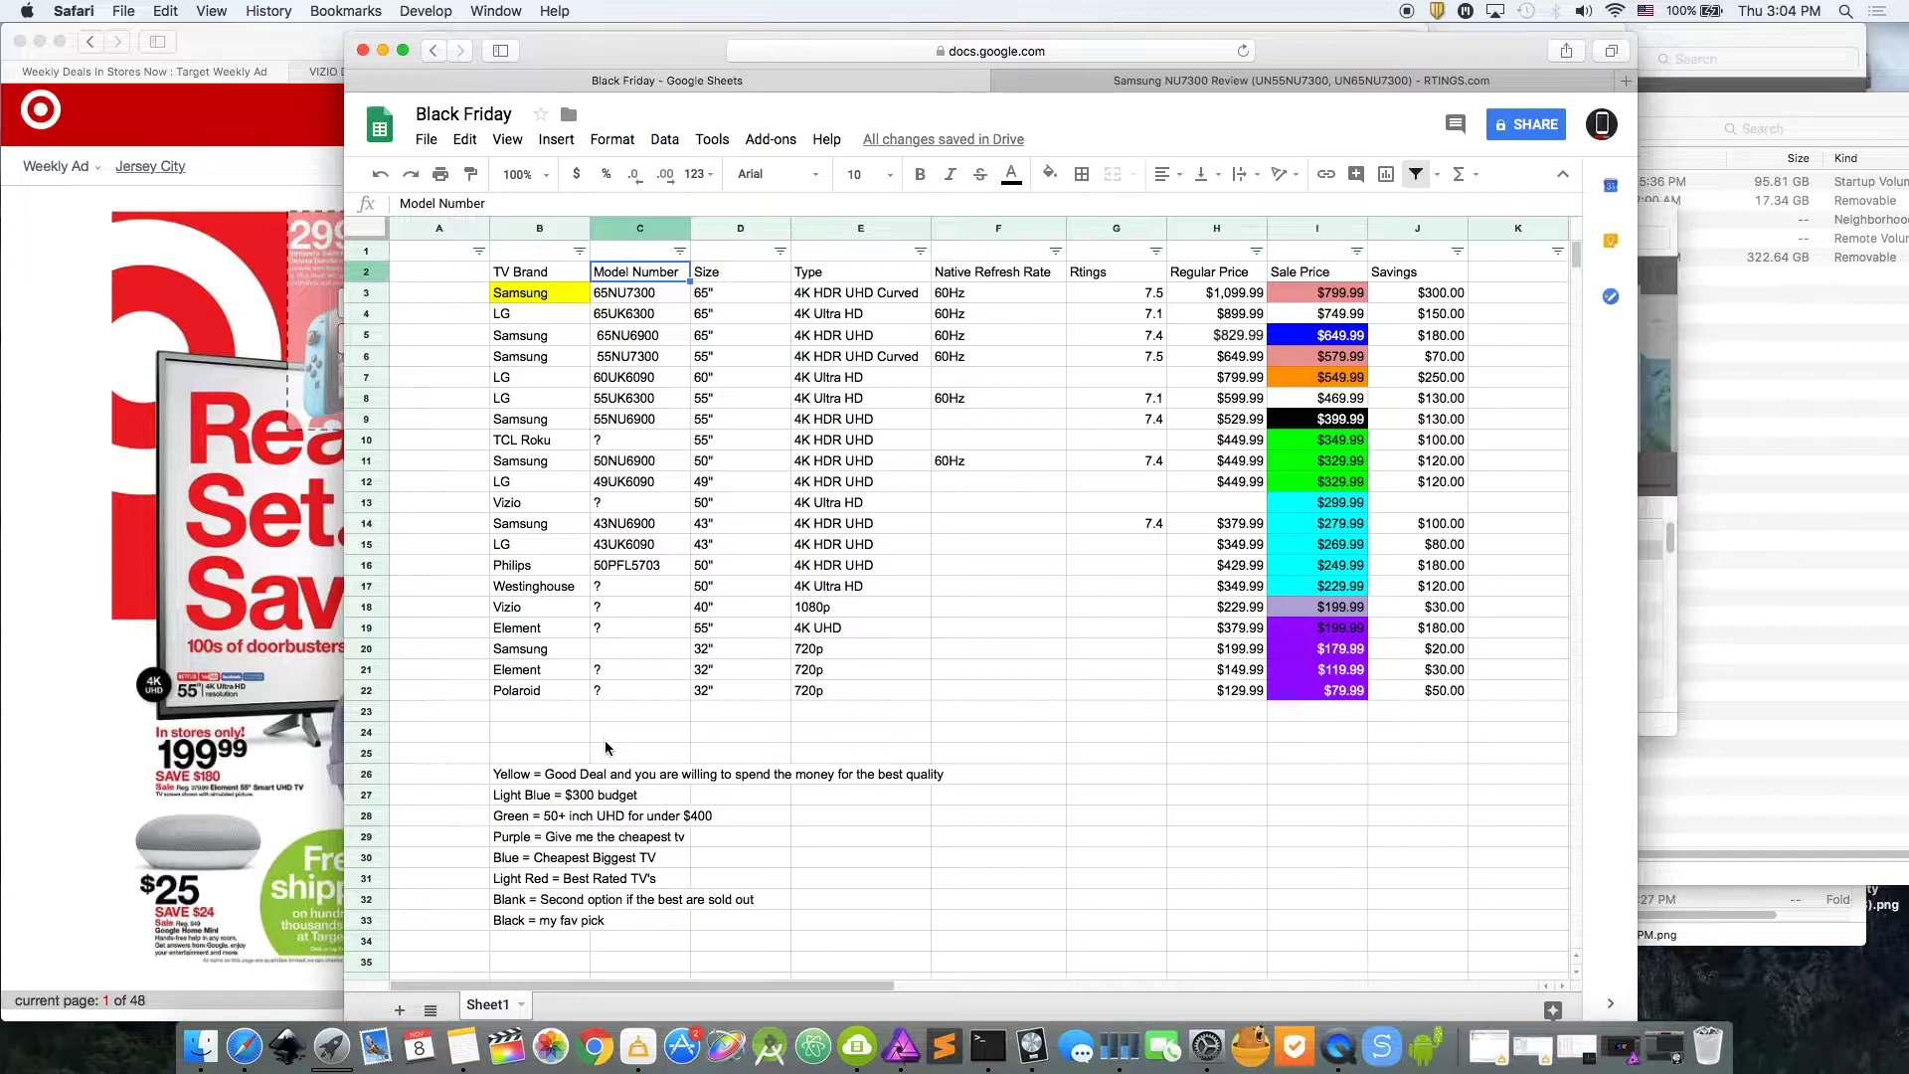
{"action": "left_click", "coordinate": [758, 271]}
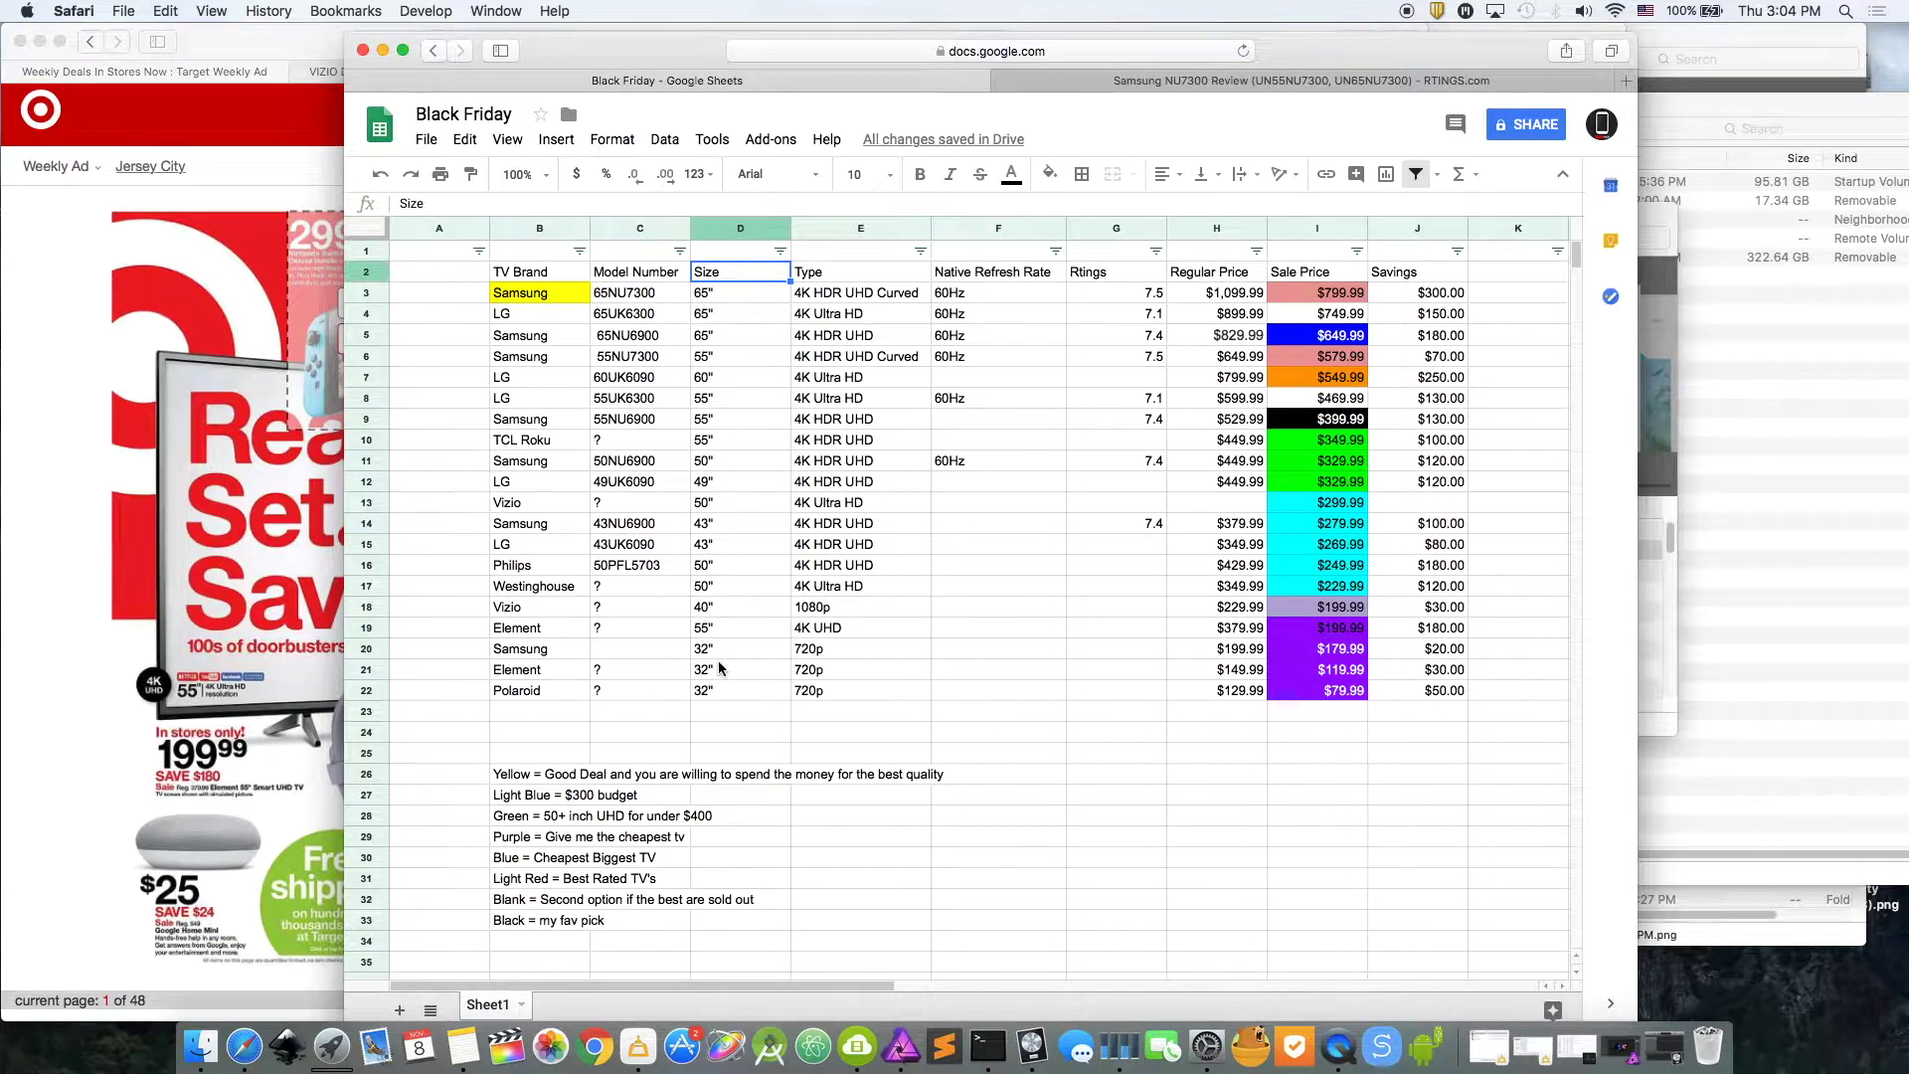
{"action": "left_click", "coordinate": [888, 273]}
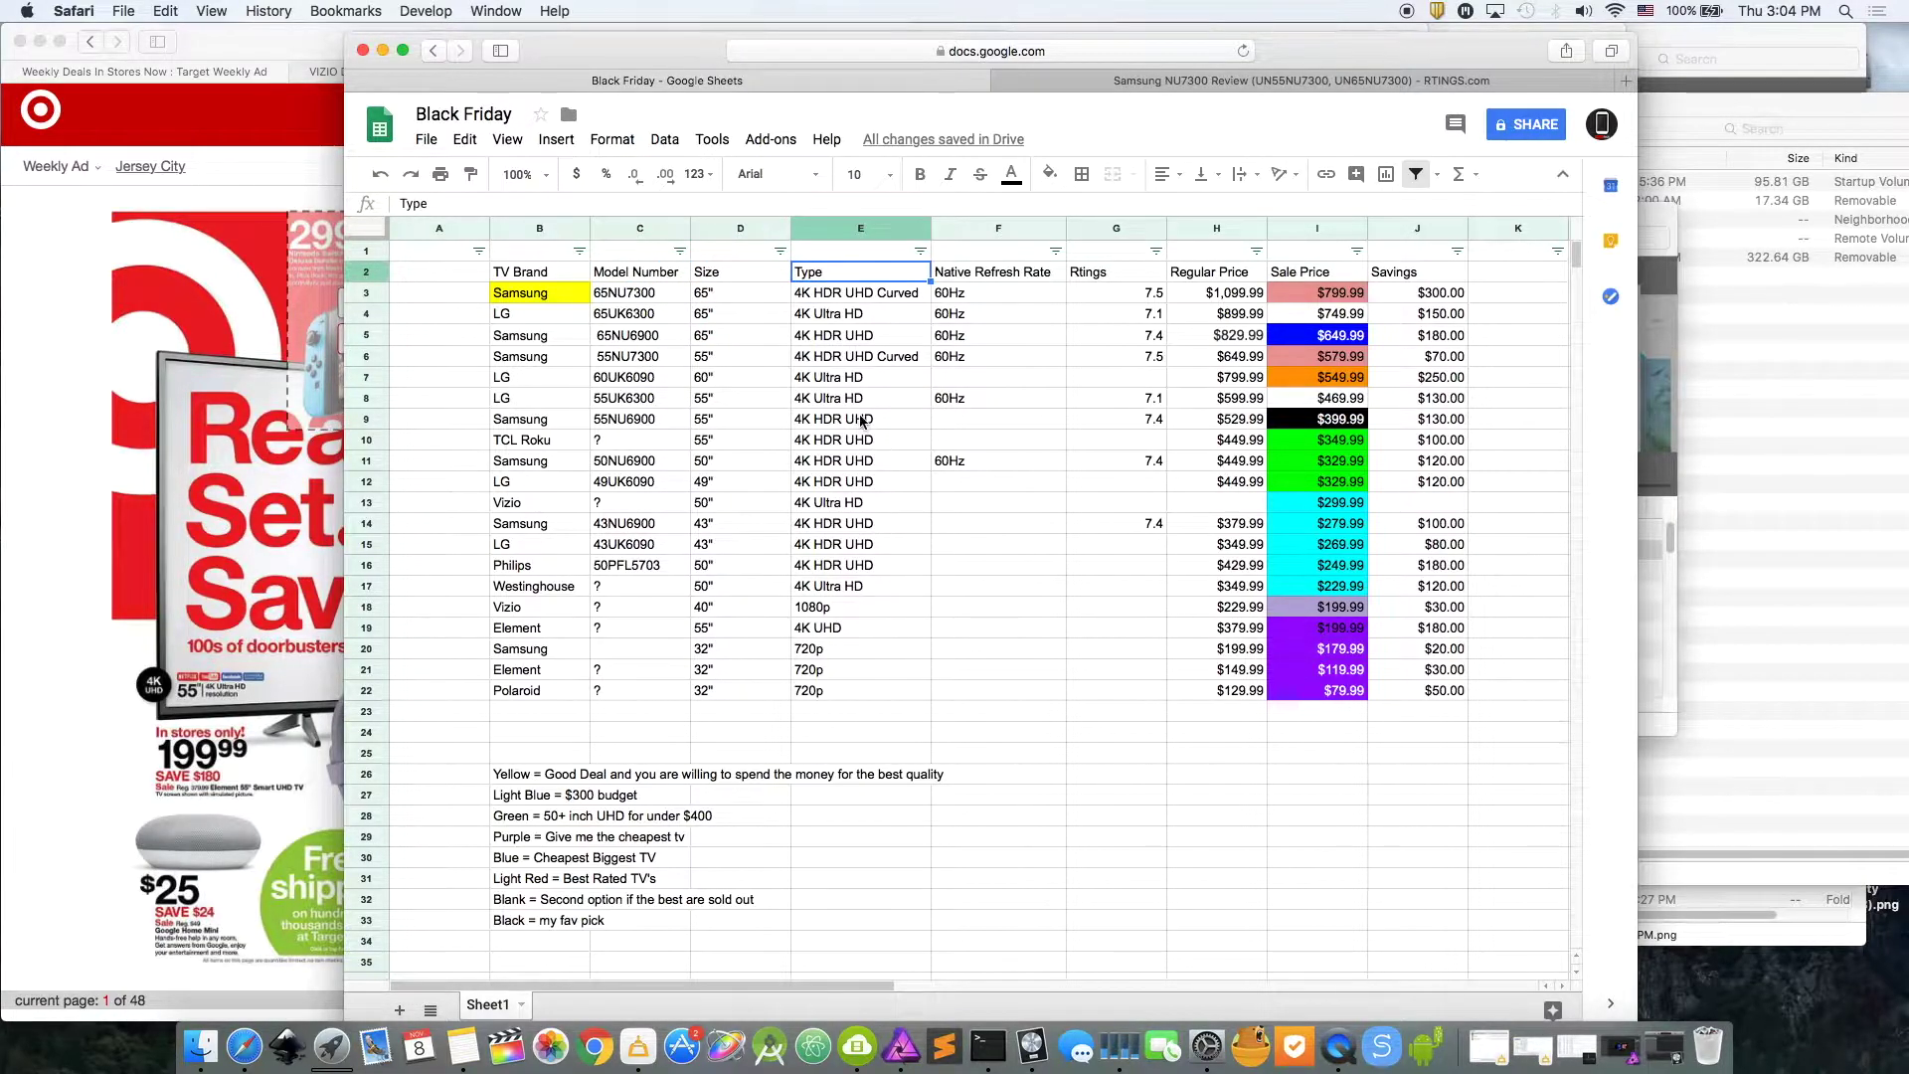
{"action": "left_click", "coordinate": [970, 282]}
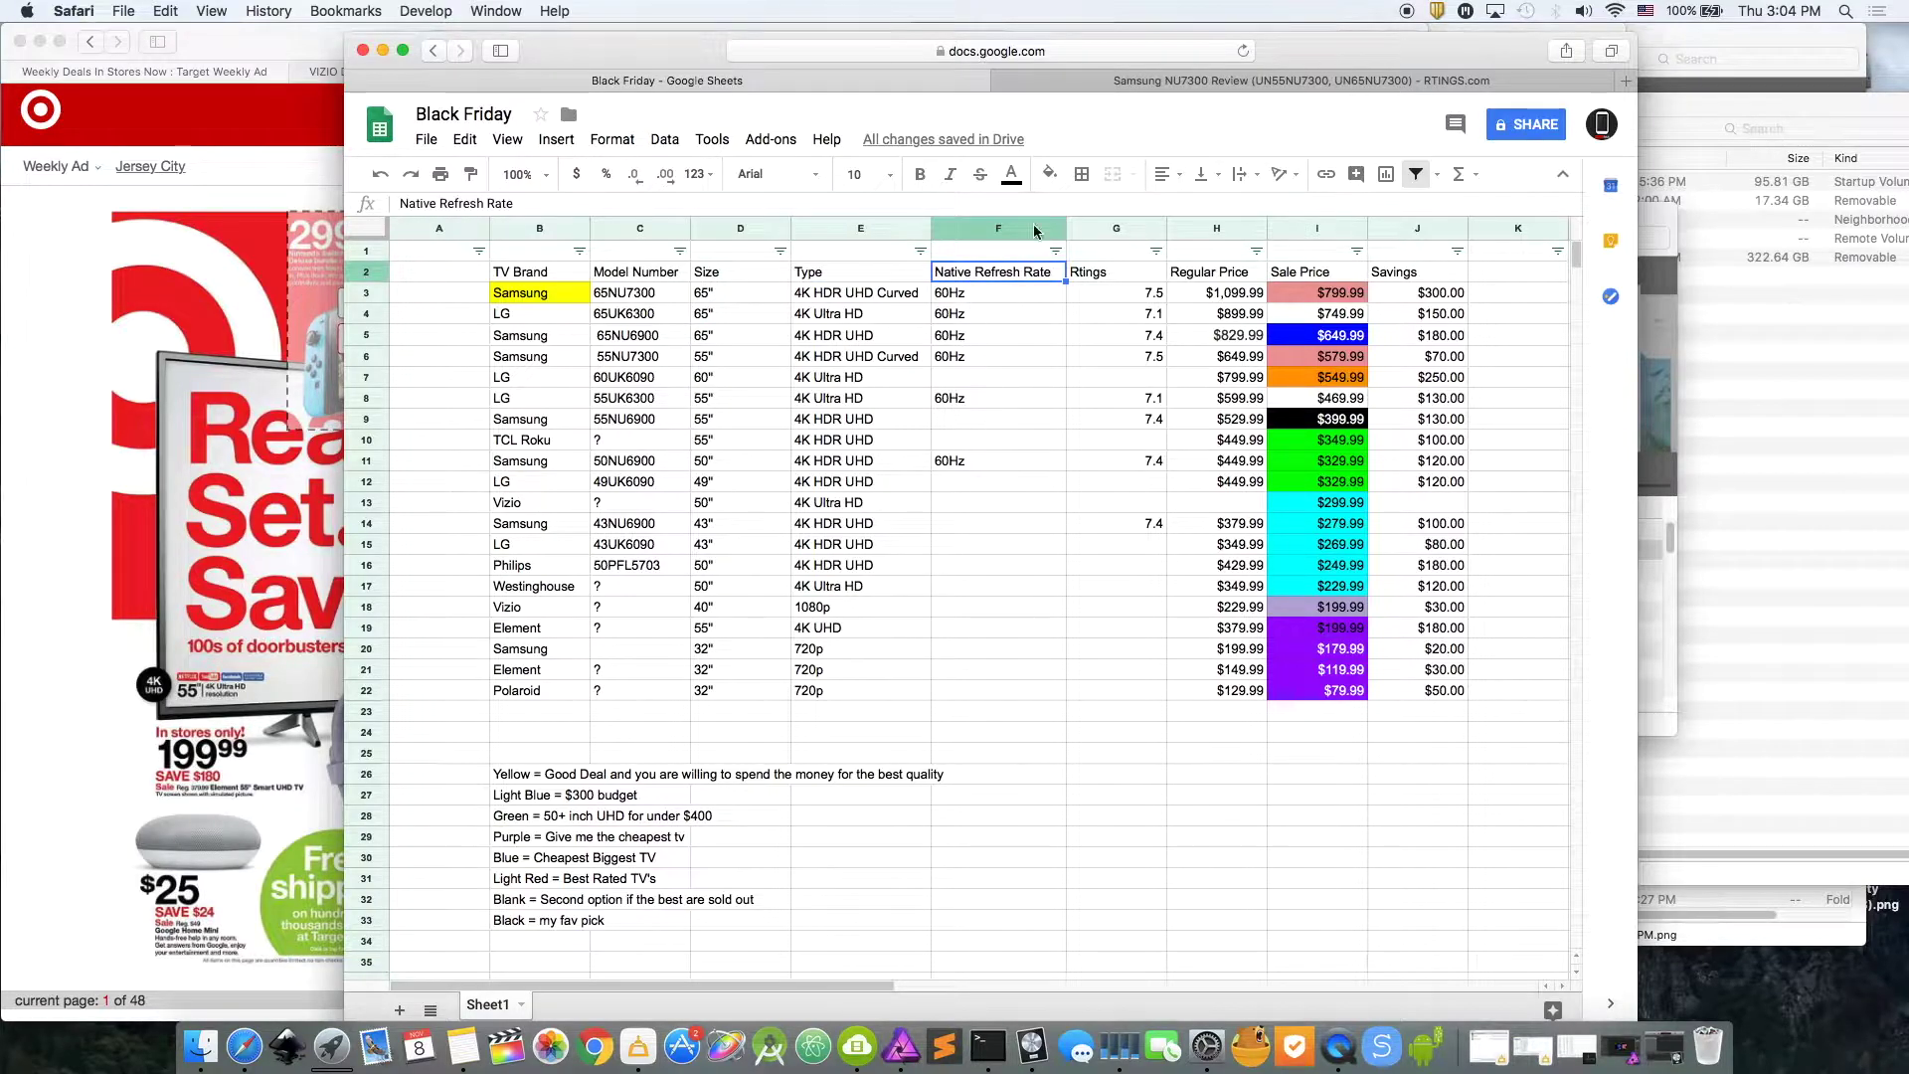
{"action": "left_click", "coordinate": [1128, 273]}
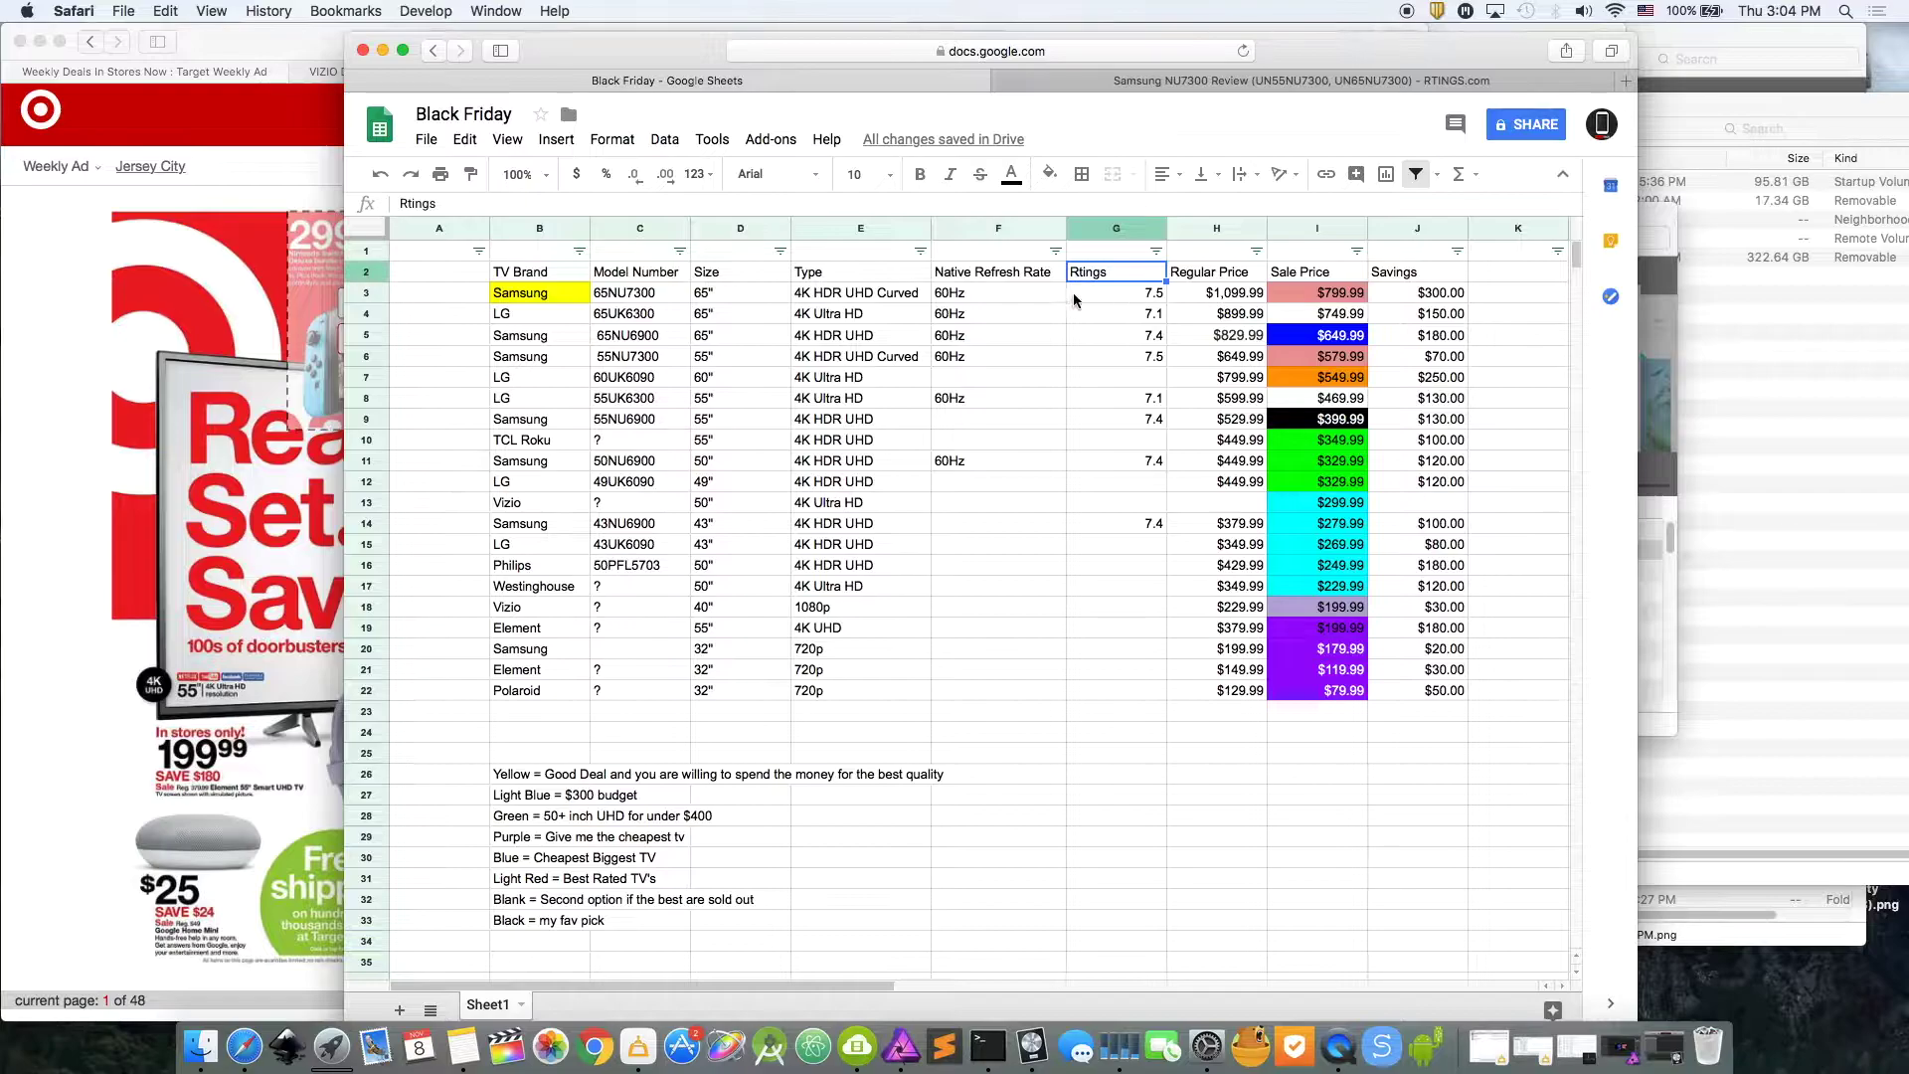
{"action": "left_click", "coordinate": [1112, 87]}
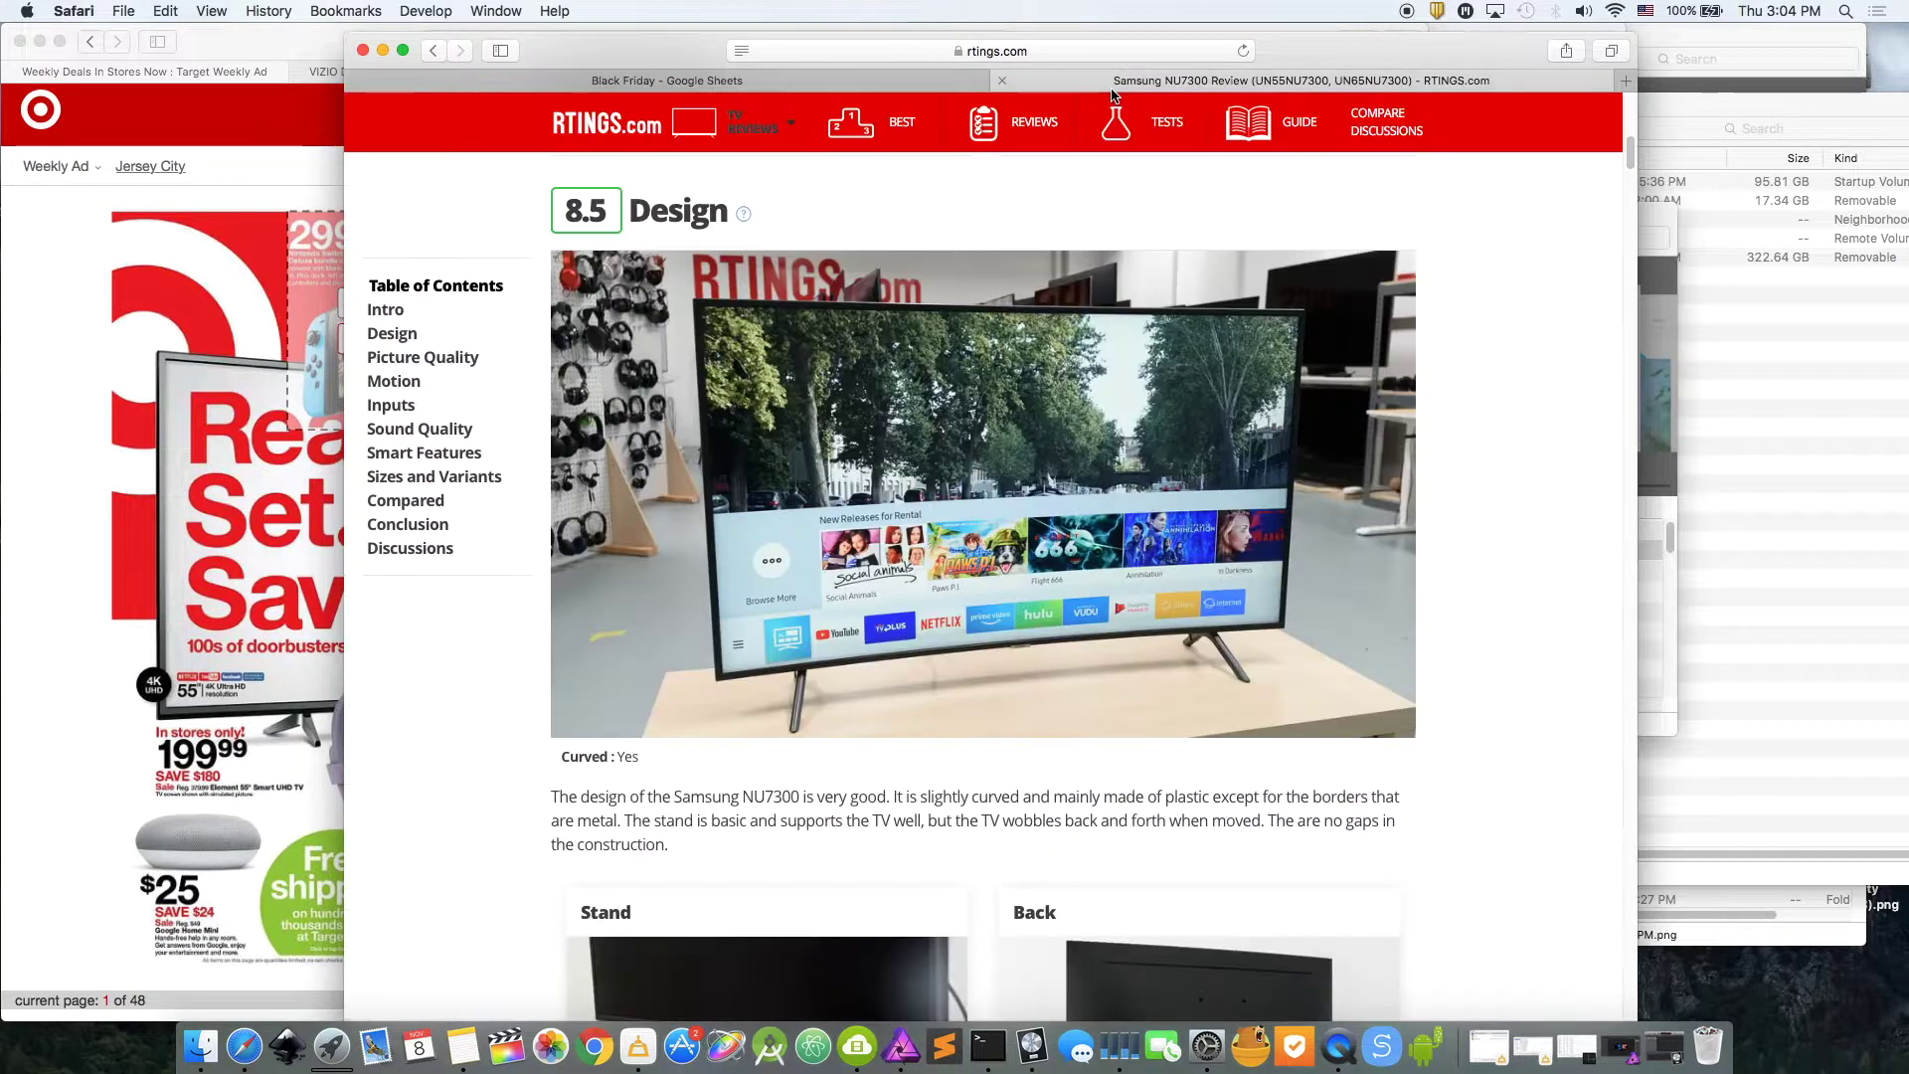
{"action": "scroll", "coordinate": [1030, 761], "scroll_direction": "up", "scroll_amount": 10}
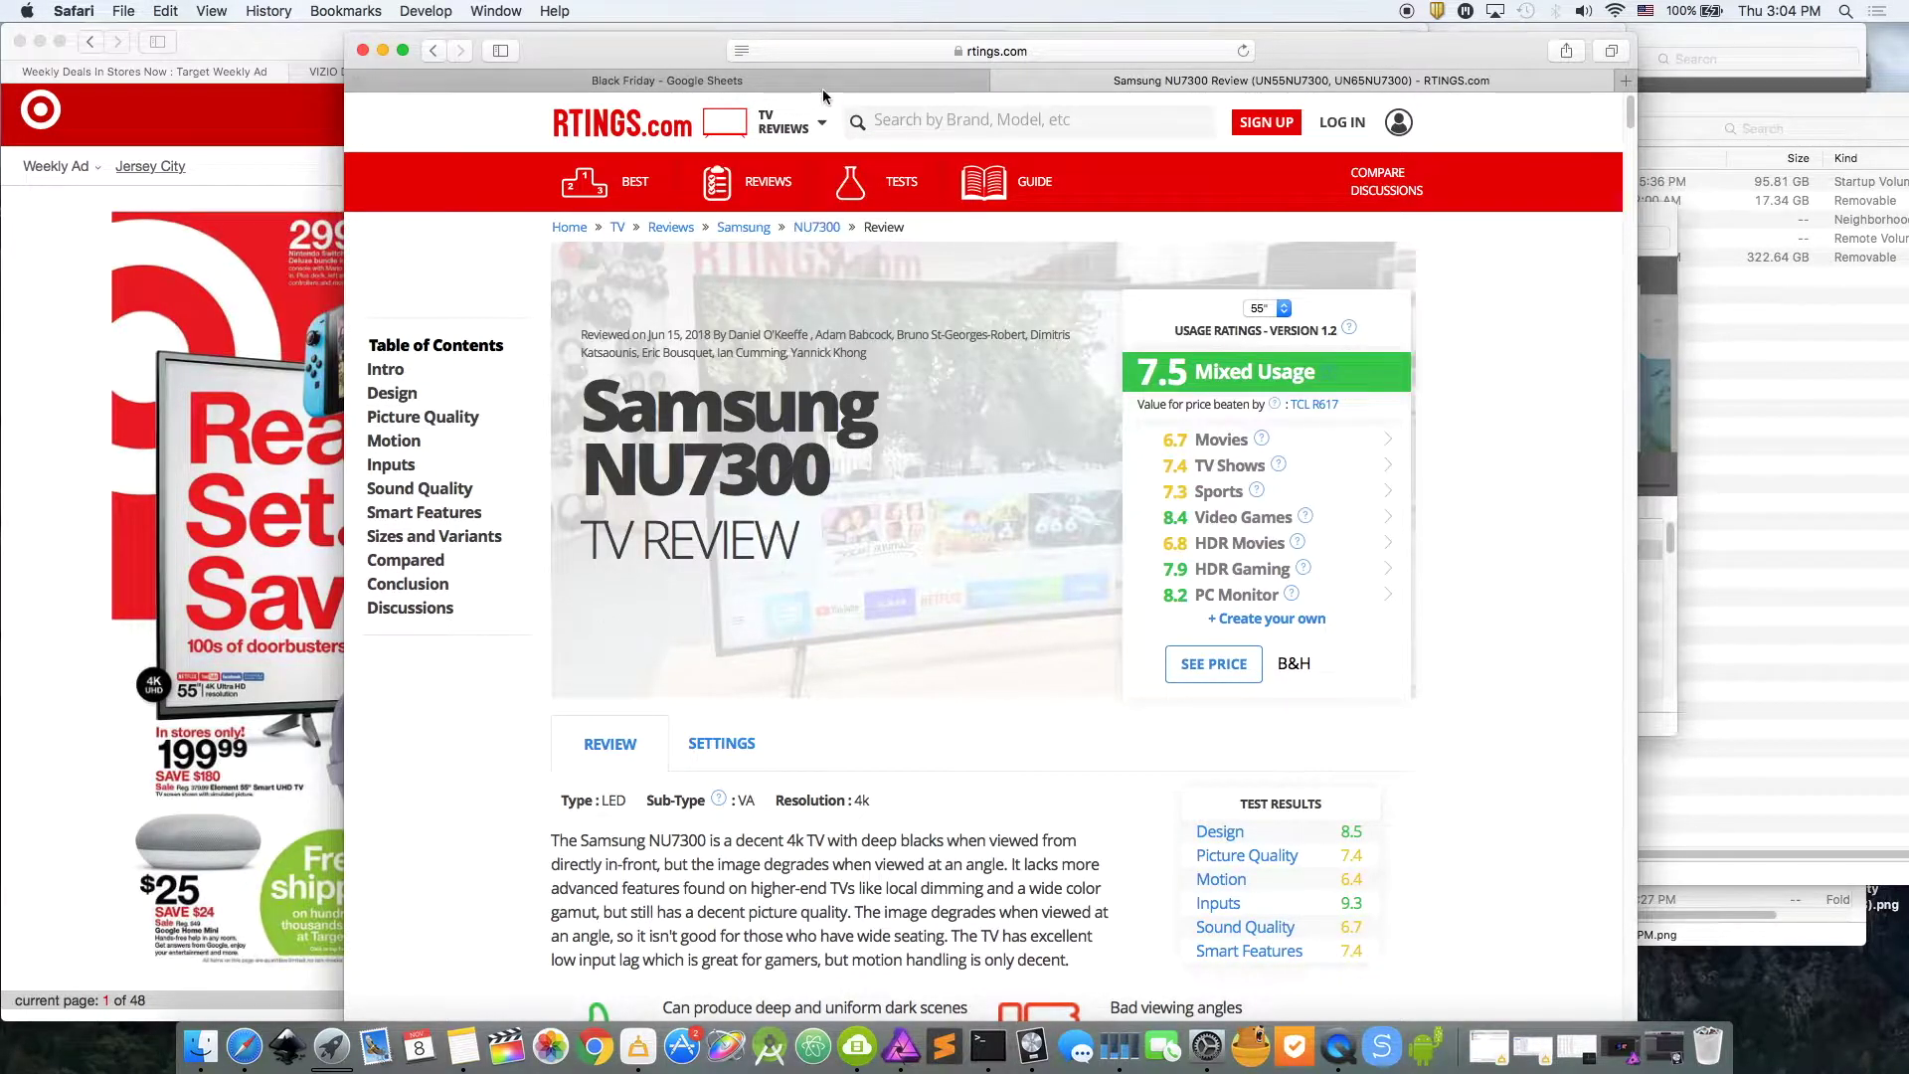
{"action": "left_click", "coordinate": [821, 86]}
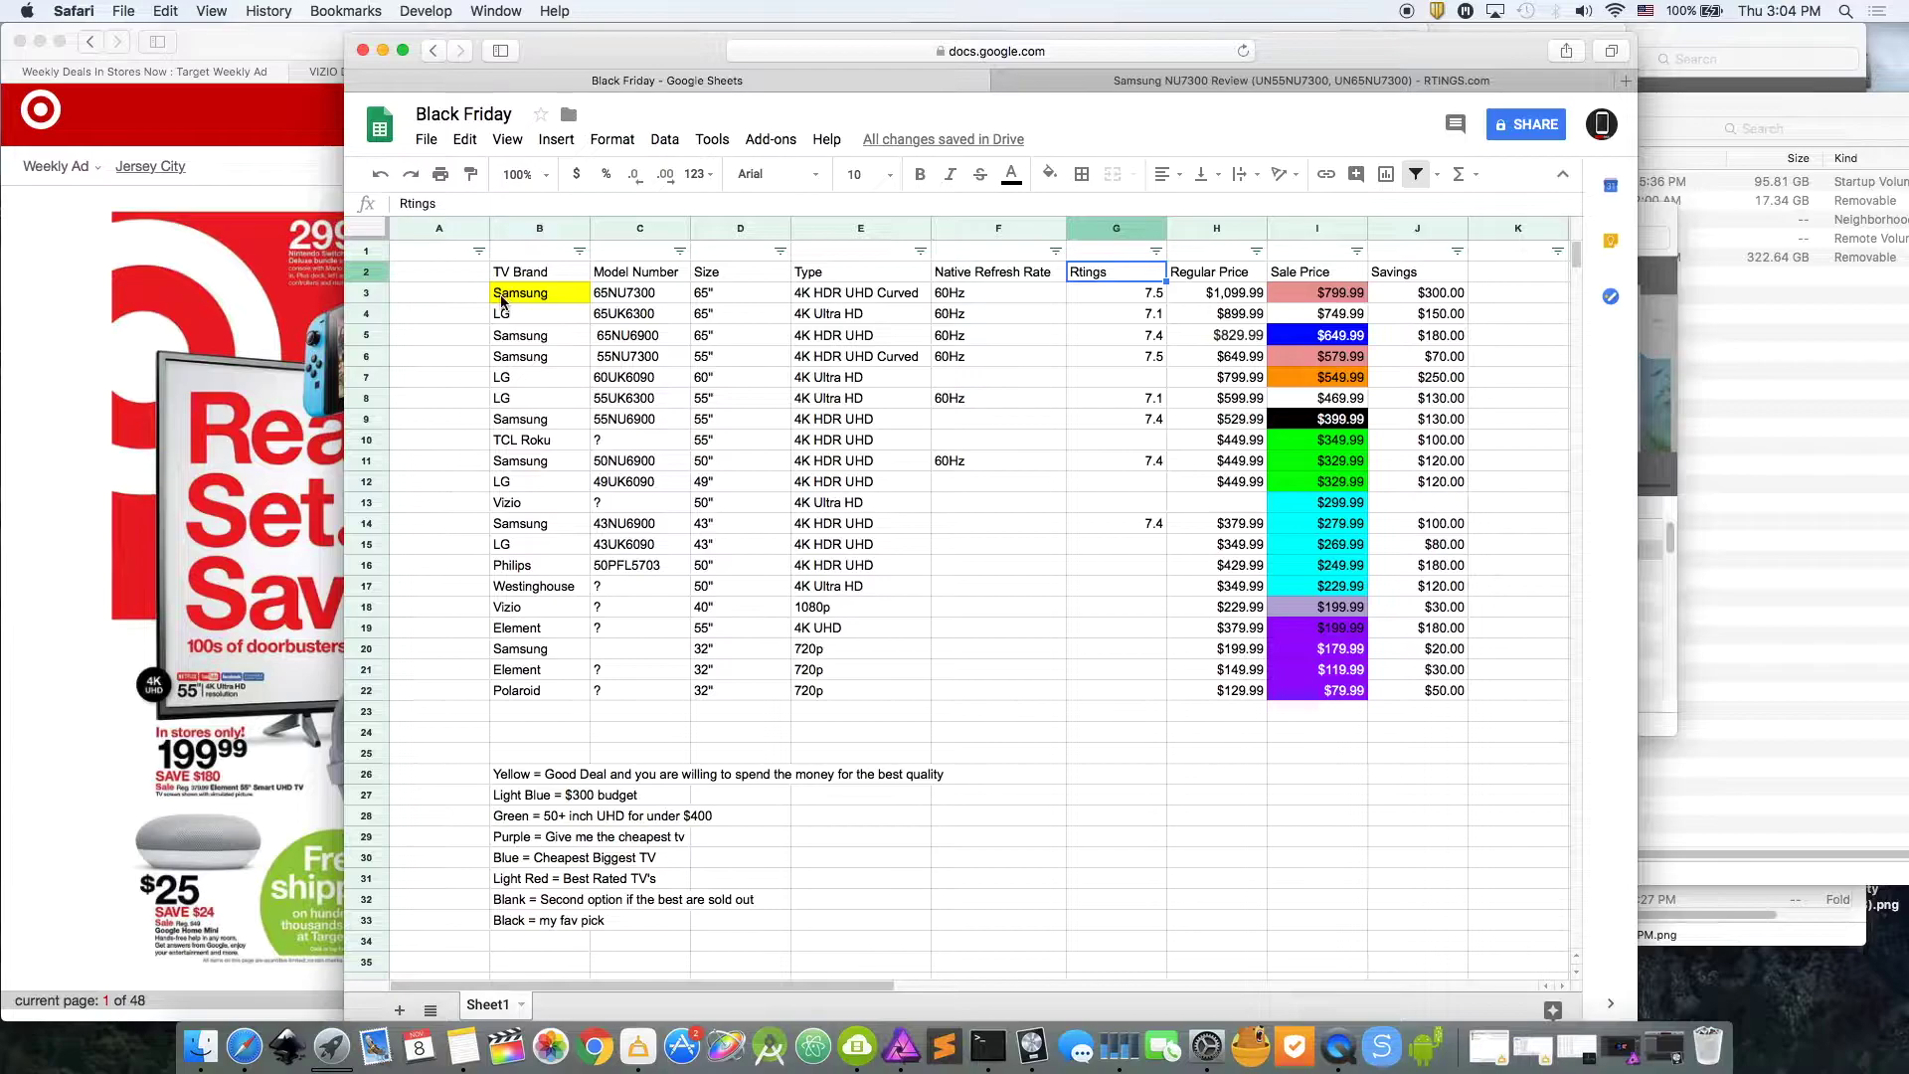
{"action": "left_click", "coordinate": [603, 298]}
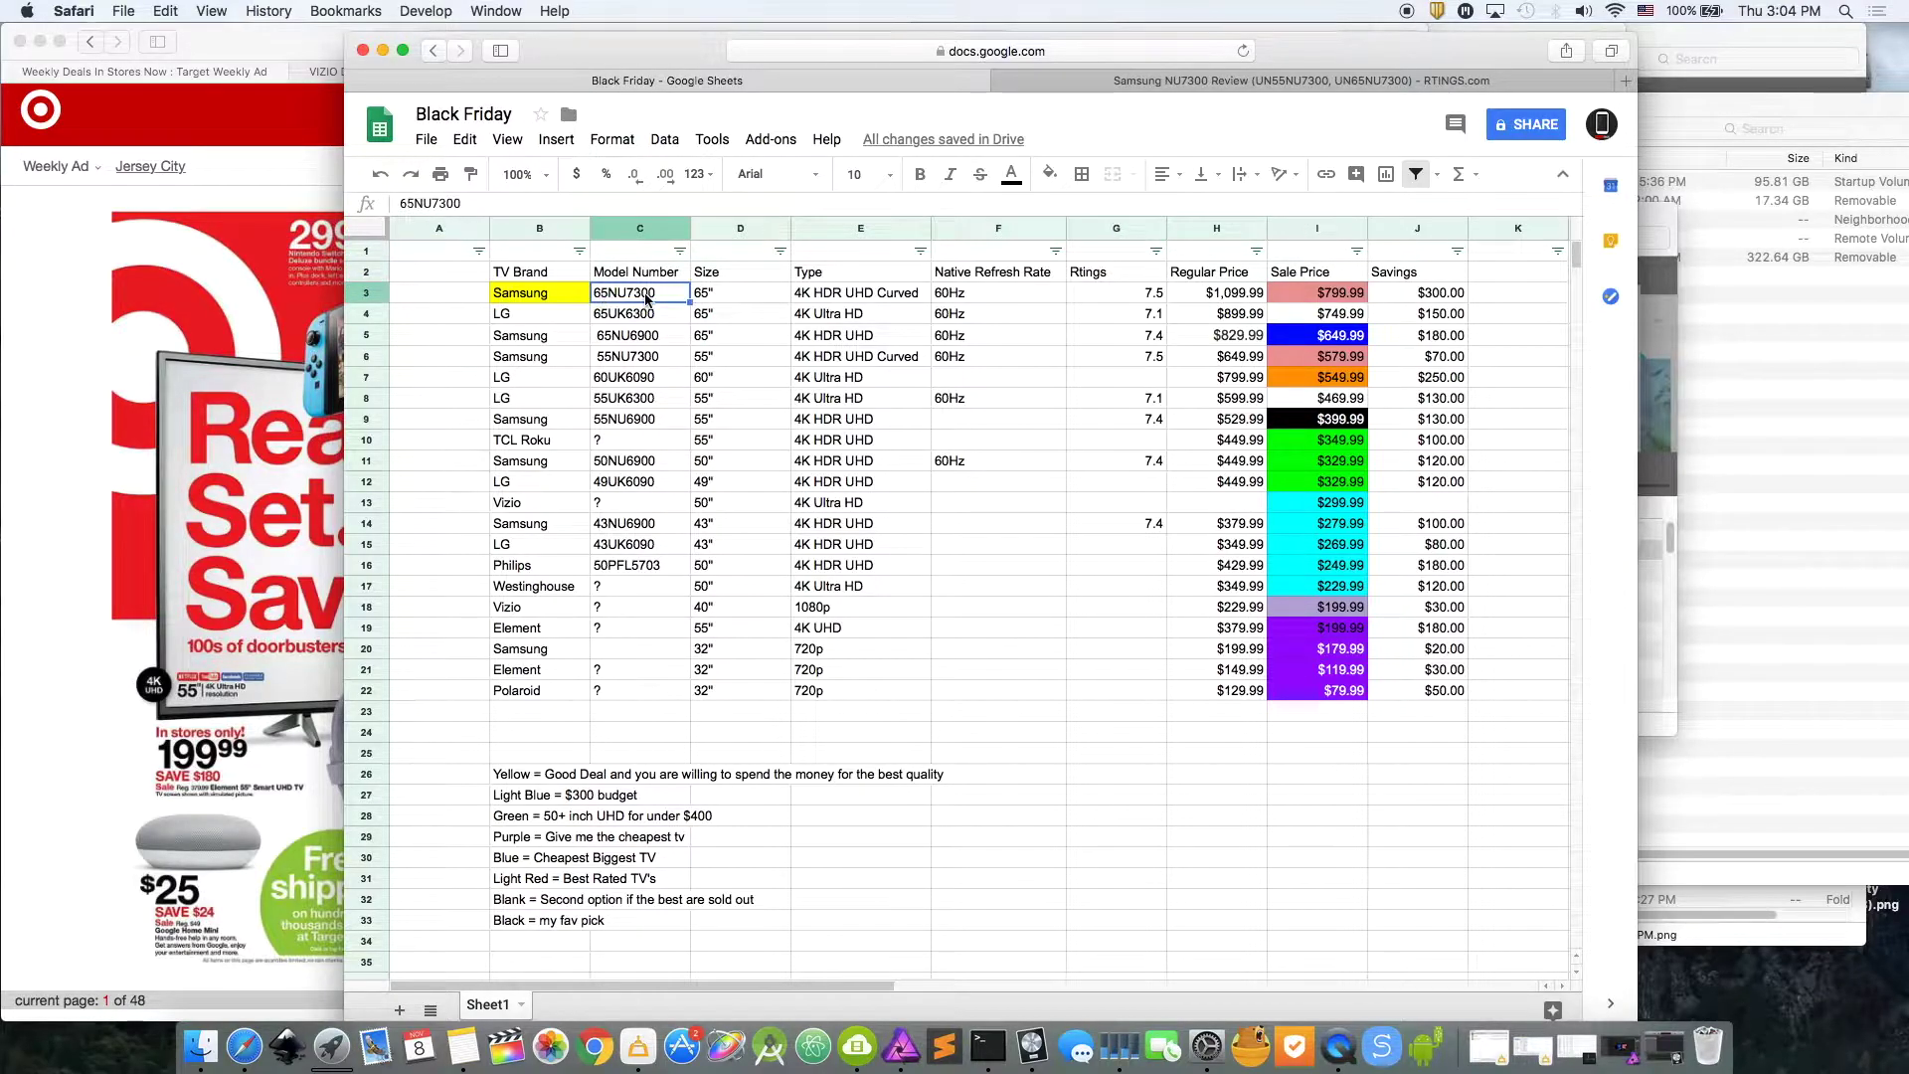
{"action": "left_click", "coordinate": [1101, 78]}
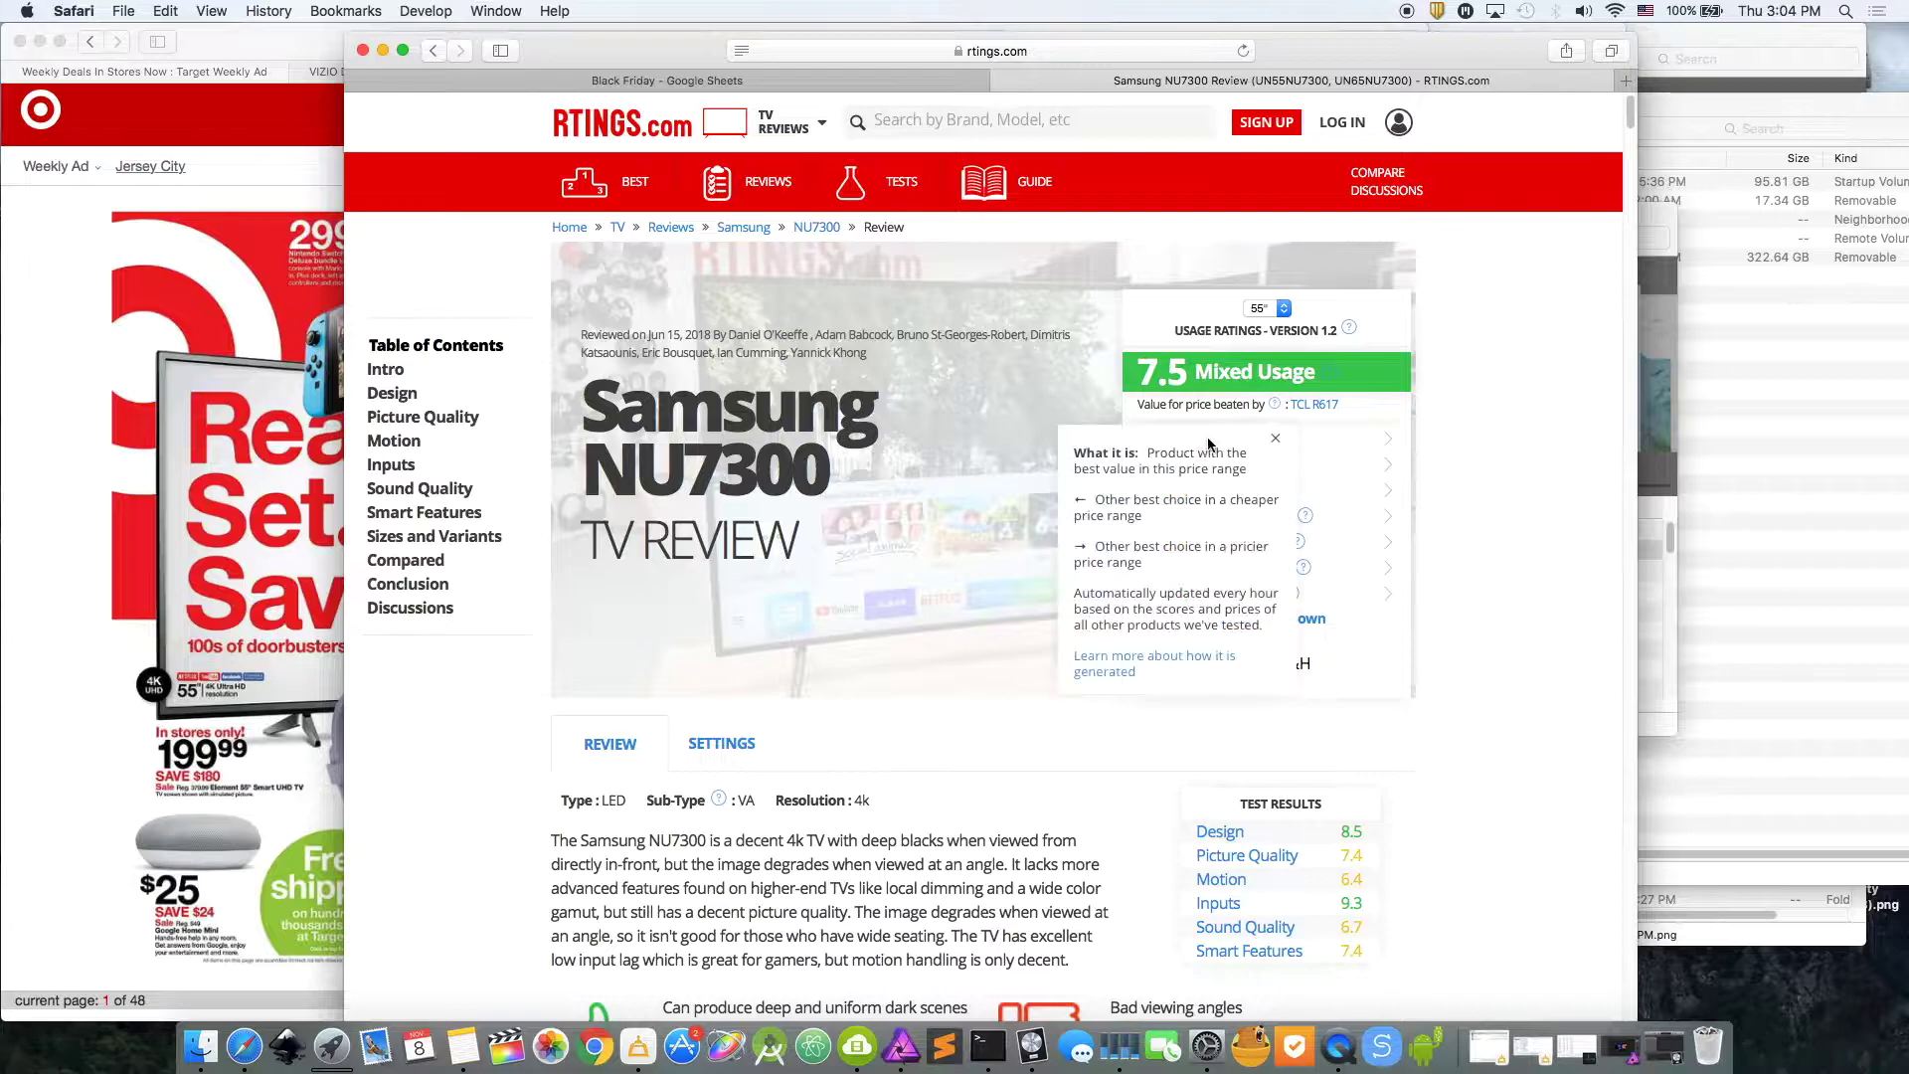
{"action": "mouse_move", "coordinate": [1291, 594]}
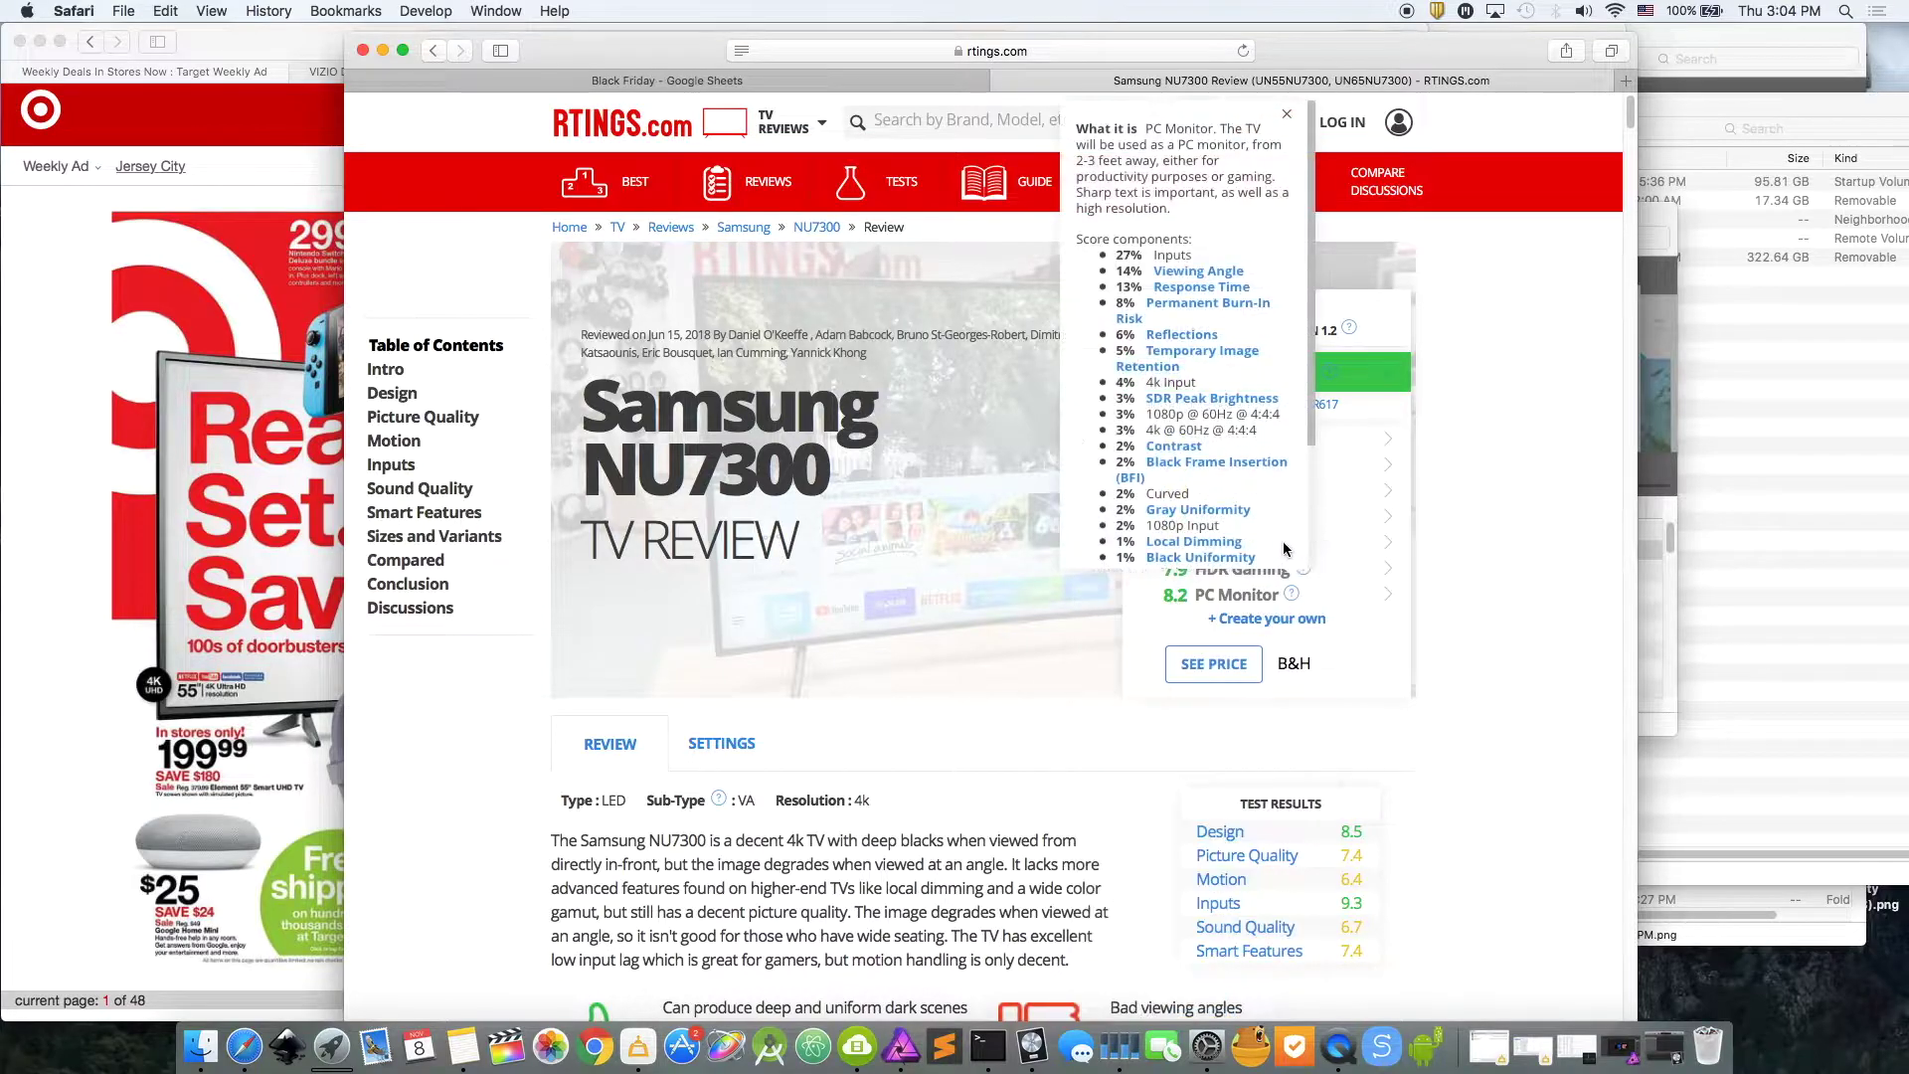
{"action": "scroll", "coordinate": [963, 601], "scroll_direction": "down", "scroll_amount": 10}
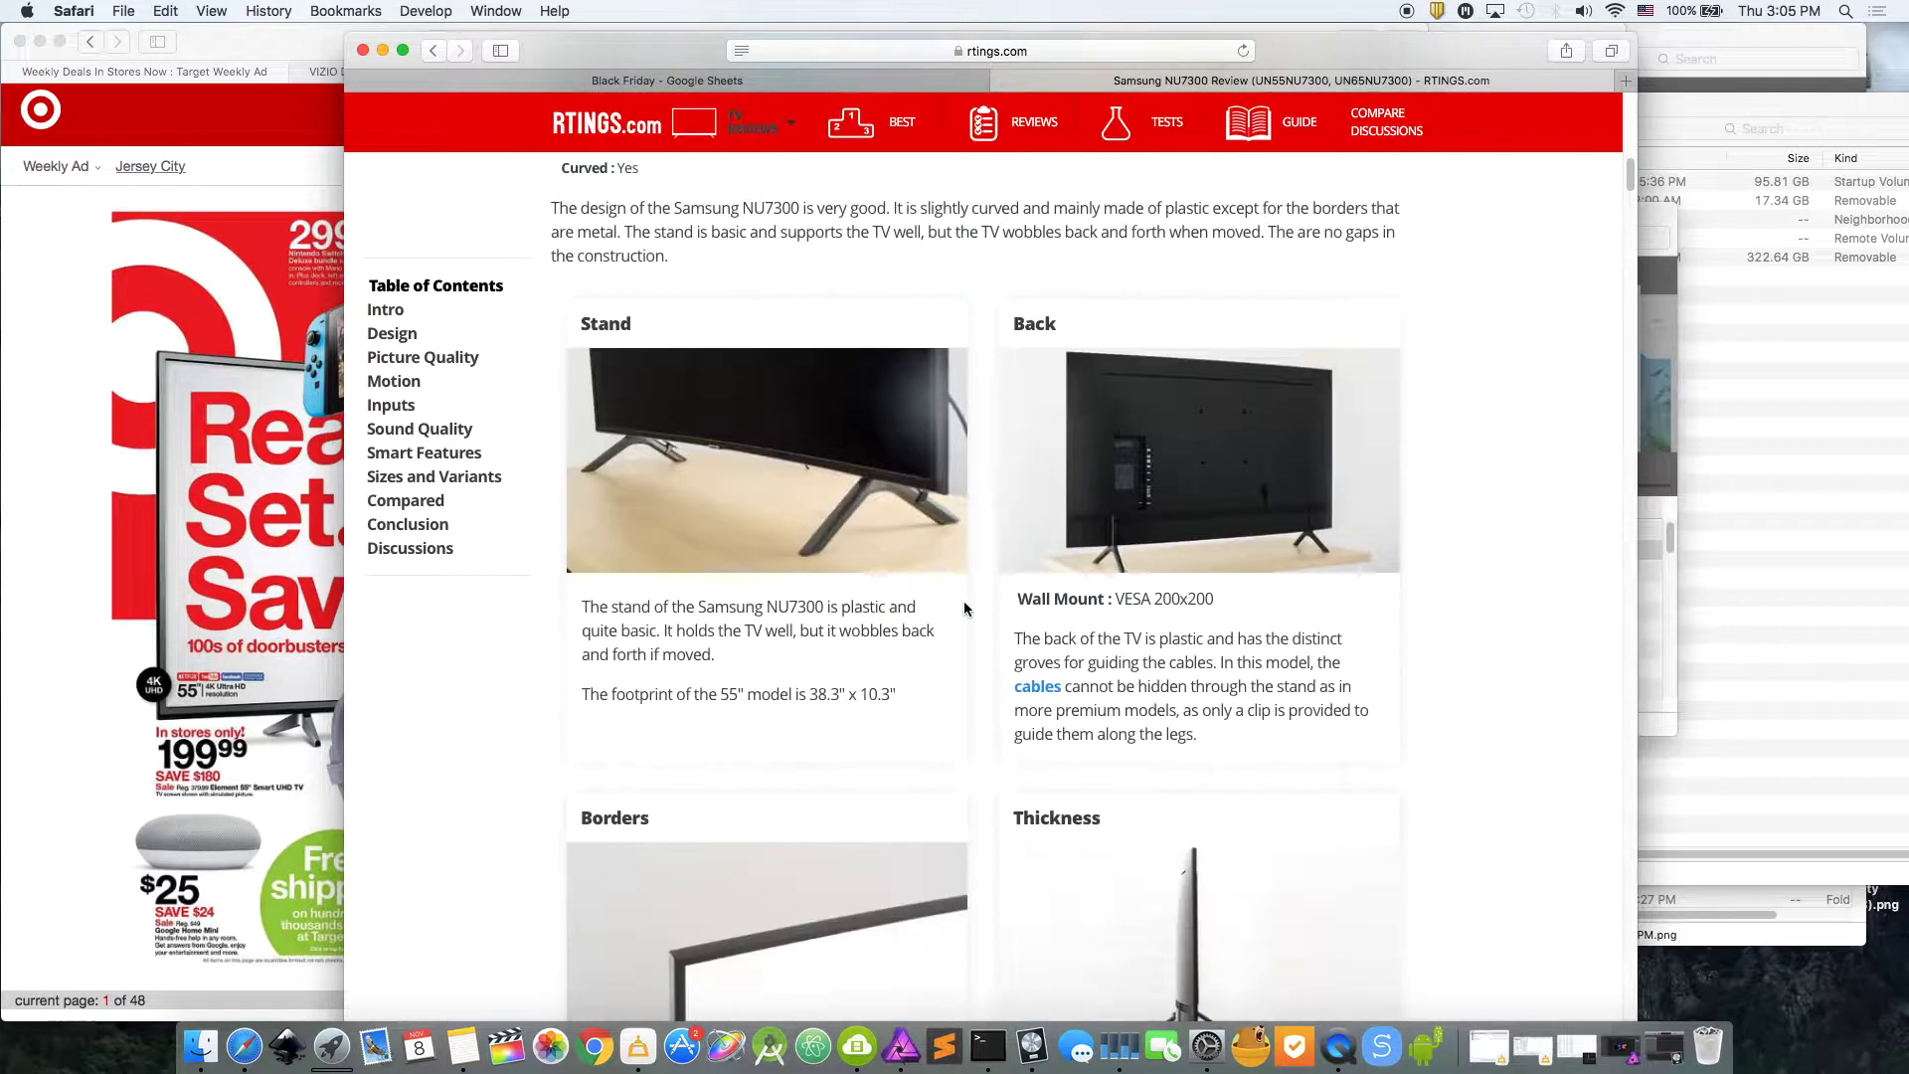
{"action": "scroll", "coordinate": [963, 601], "scroll_direction": "up", "scroll_amount": 8}
{"action": "scroll", "coordinate": [963, 609], "scroll_direction": "down", "scroll_amount": 5}
{"action": "scroll", "coordinate": [894, 646], "scroll_direction": "down", "scroll_amount": 6}
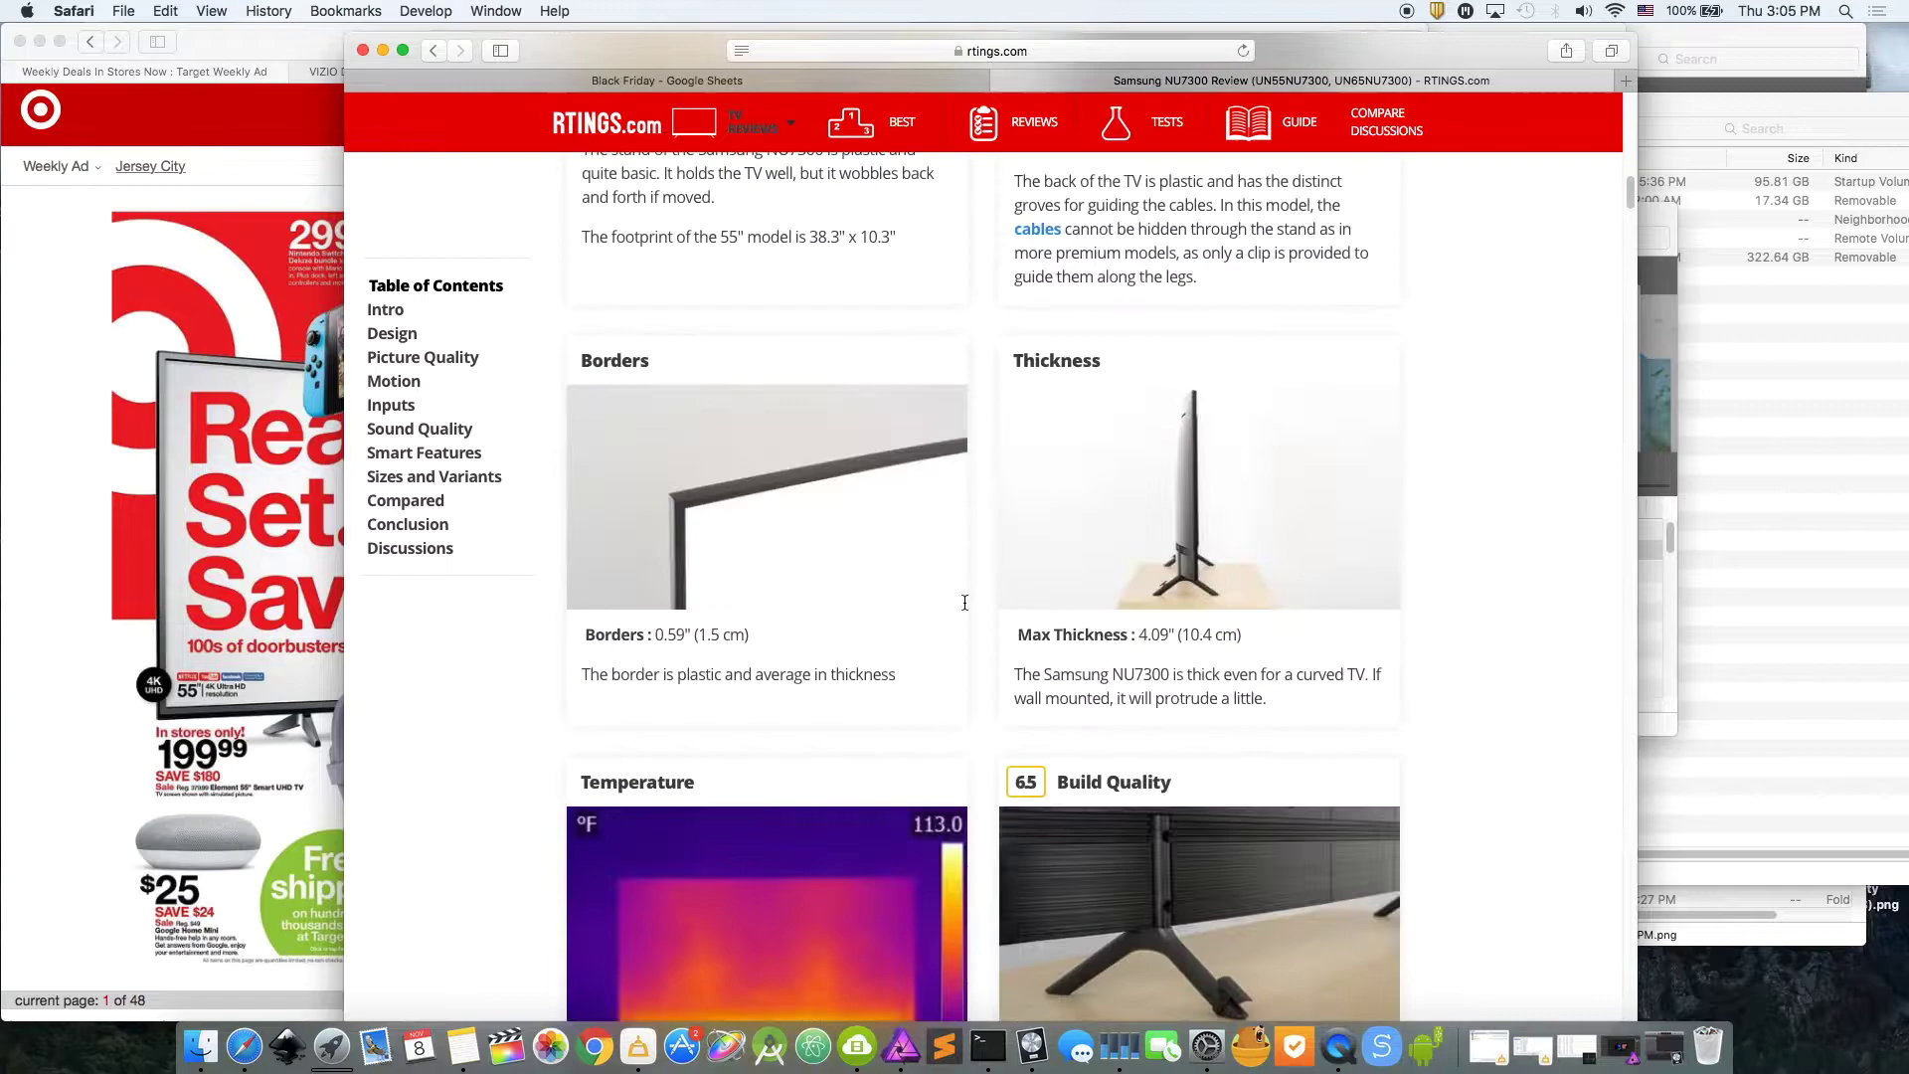
{"action": "scroll", "coordinate": [787, 699], "scroll_direction": "down", "scroll_amount": 5}
{"action": "scroll", "coordinate": [786, 686], "scroll_direction": "down", "scroll_amount": 2}
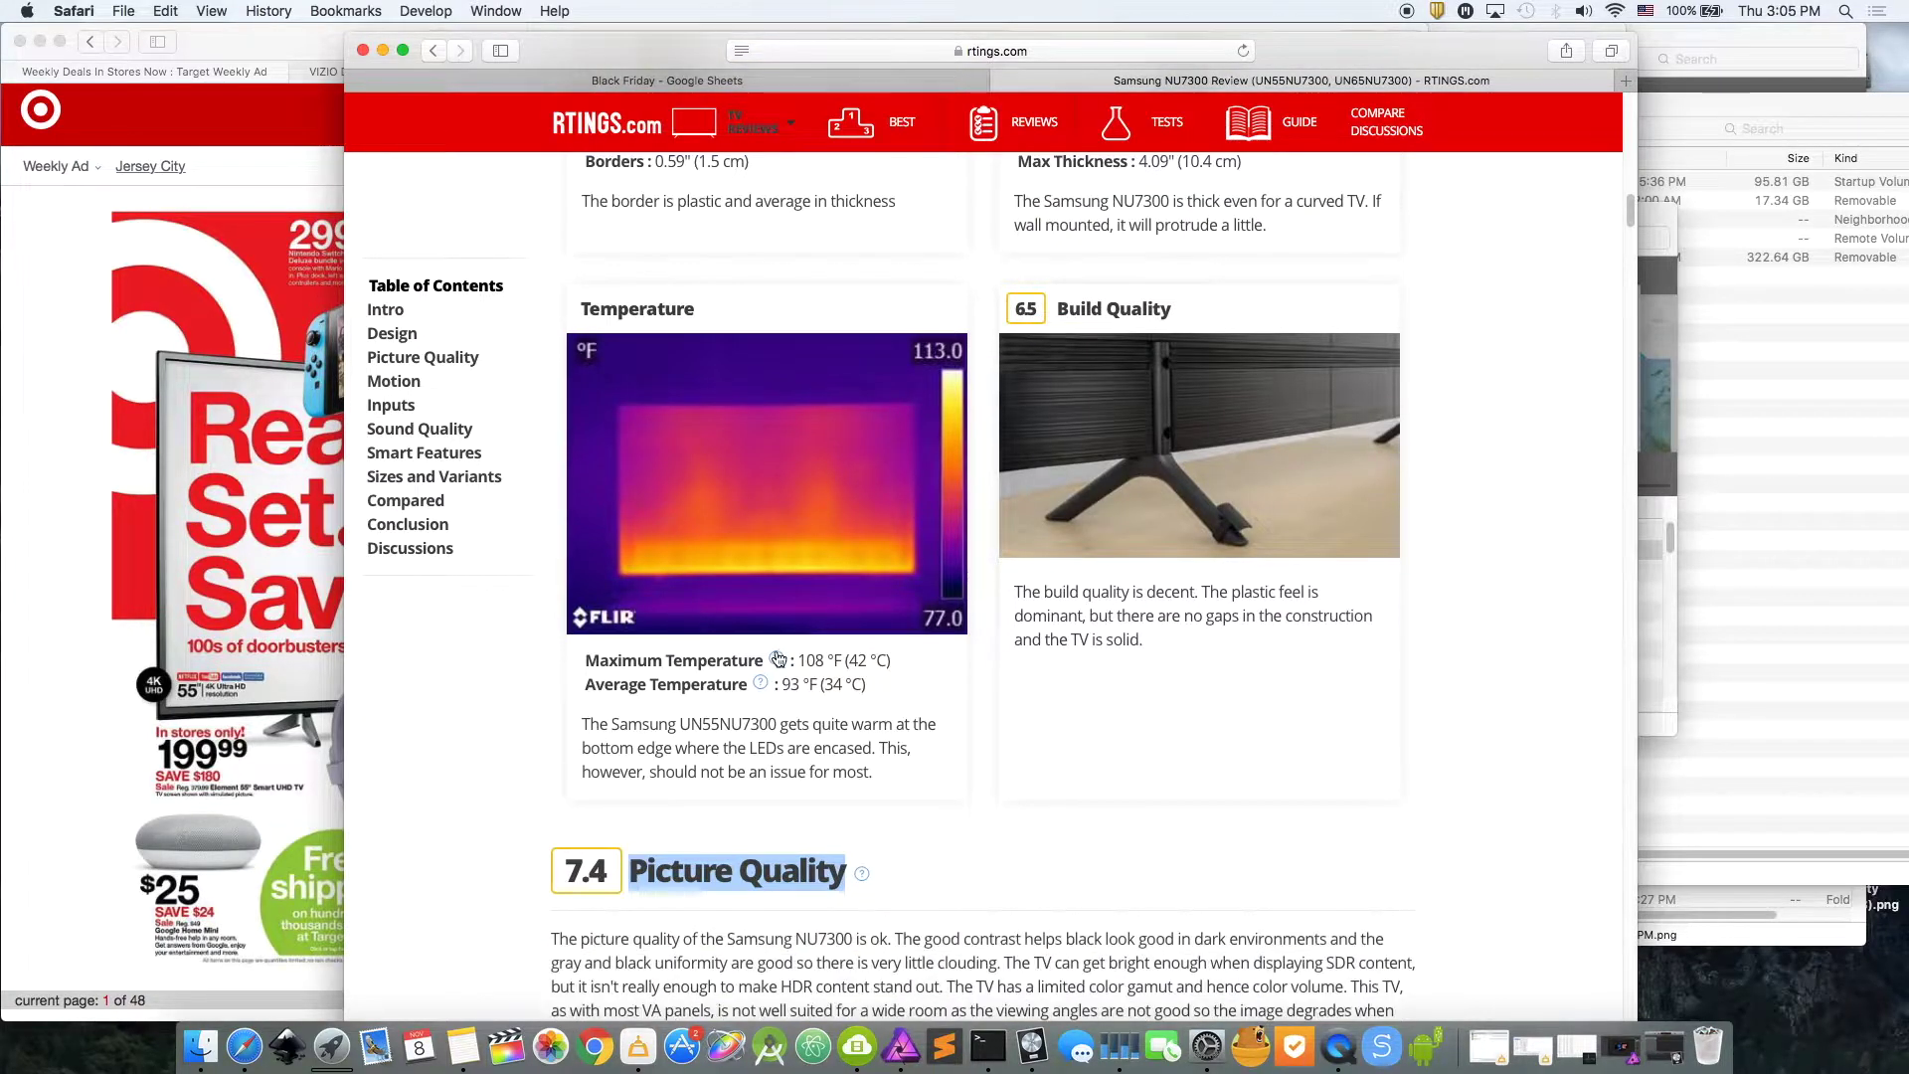
{"action": "scroll", "coordinate": [677, 528], "scroll_direction": "down", "scroll_amount": 12}
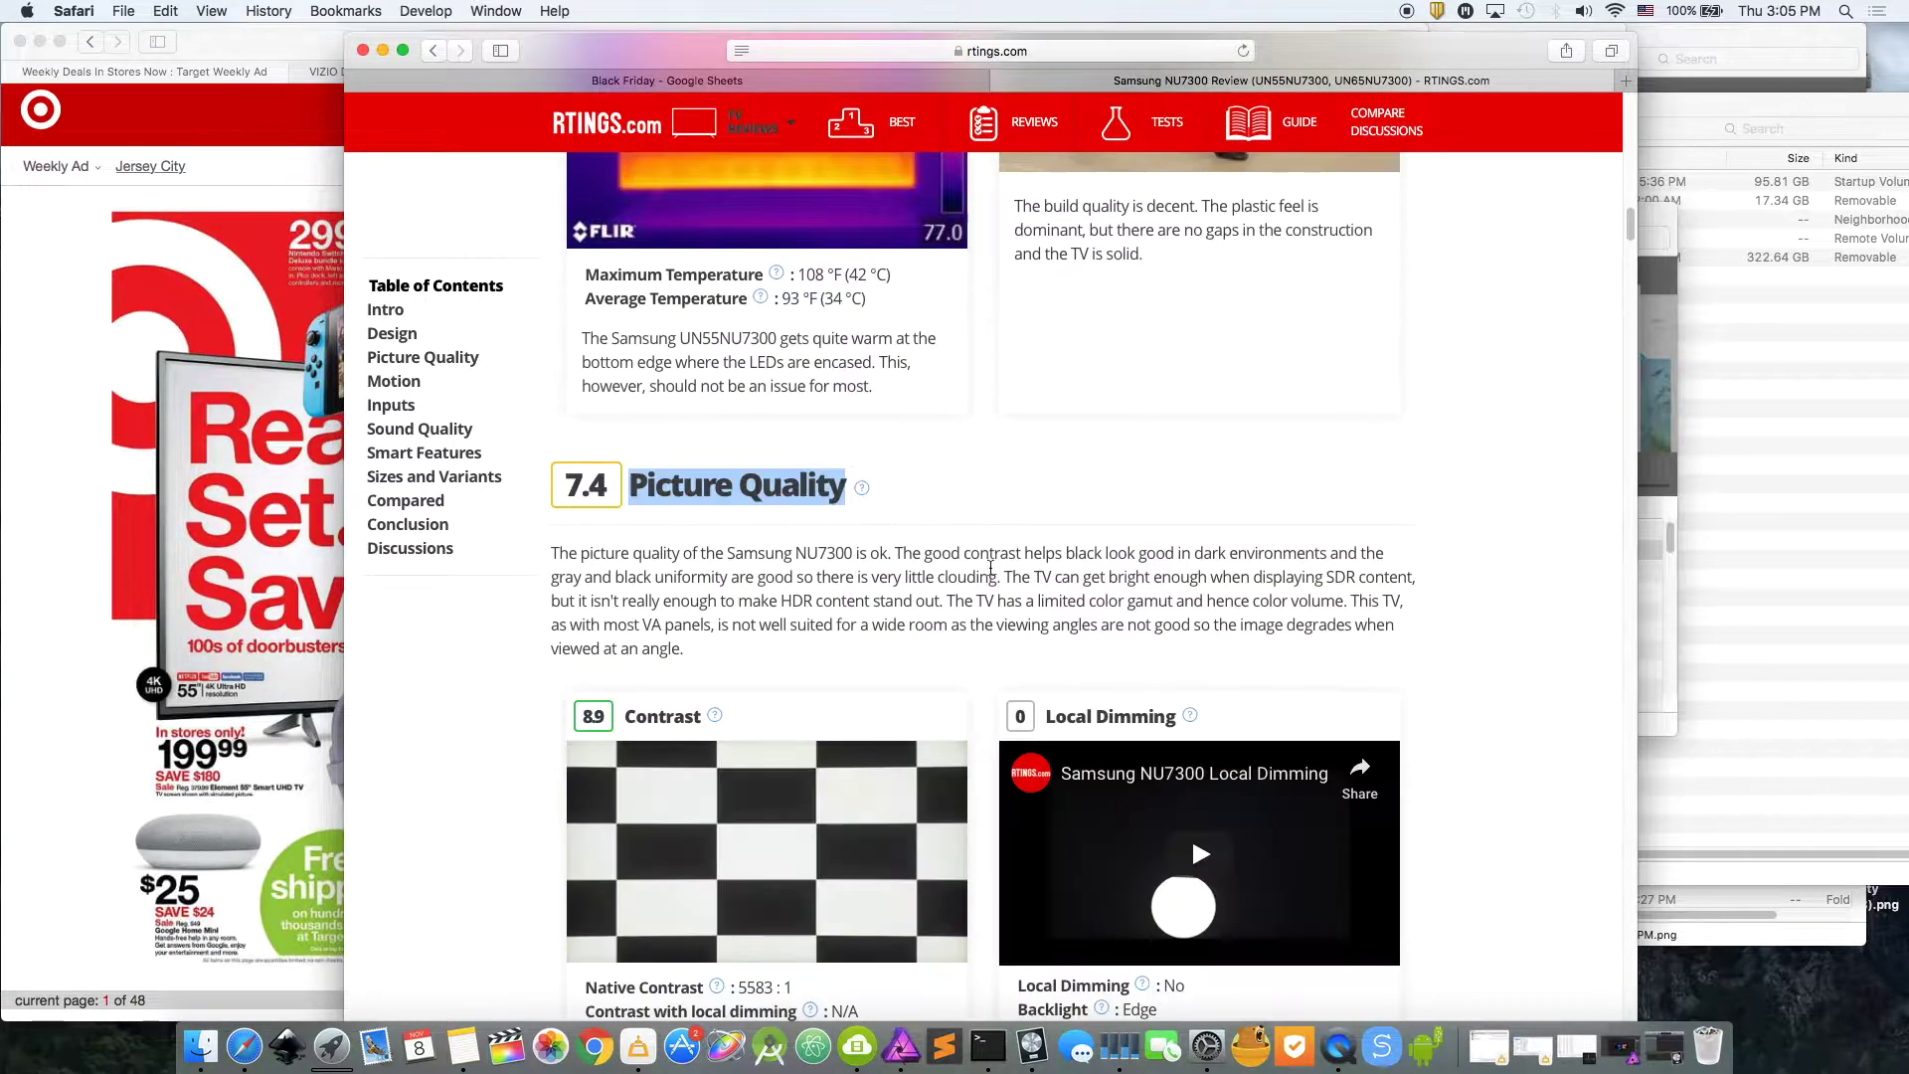
{"action": "scroll", "coordinate": [795, 547], "scroll_direction": "down", "scroll_amount": 1}
{"action": "scroll", "coordinate": [676, 477], "scroll_direction": "down", "scroll_amount": 5}
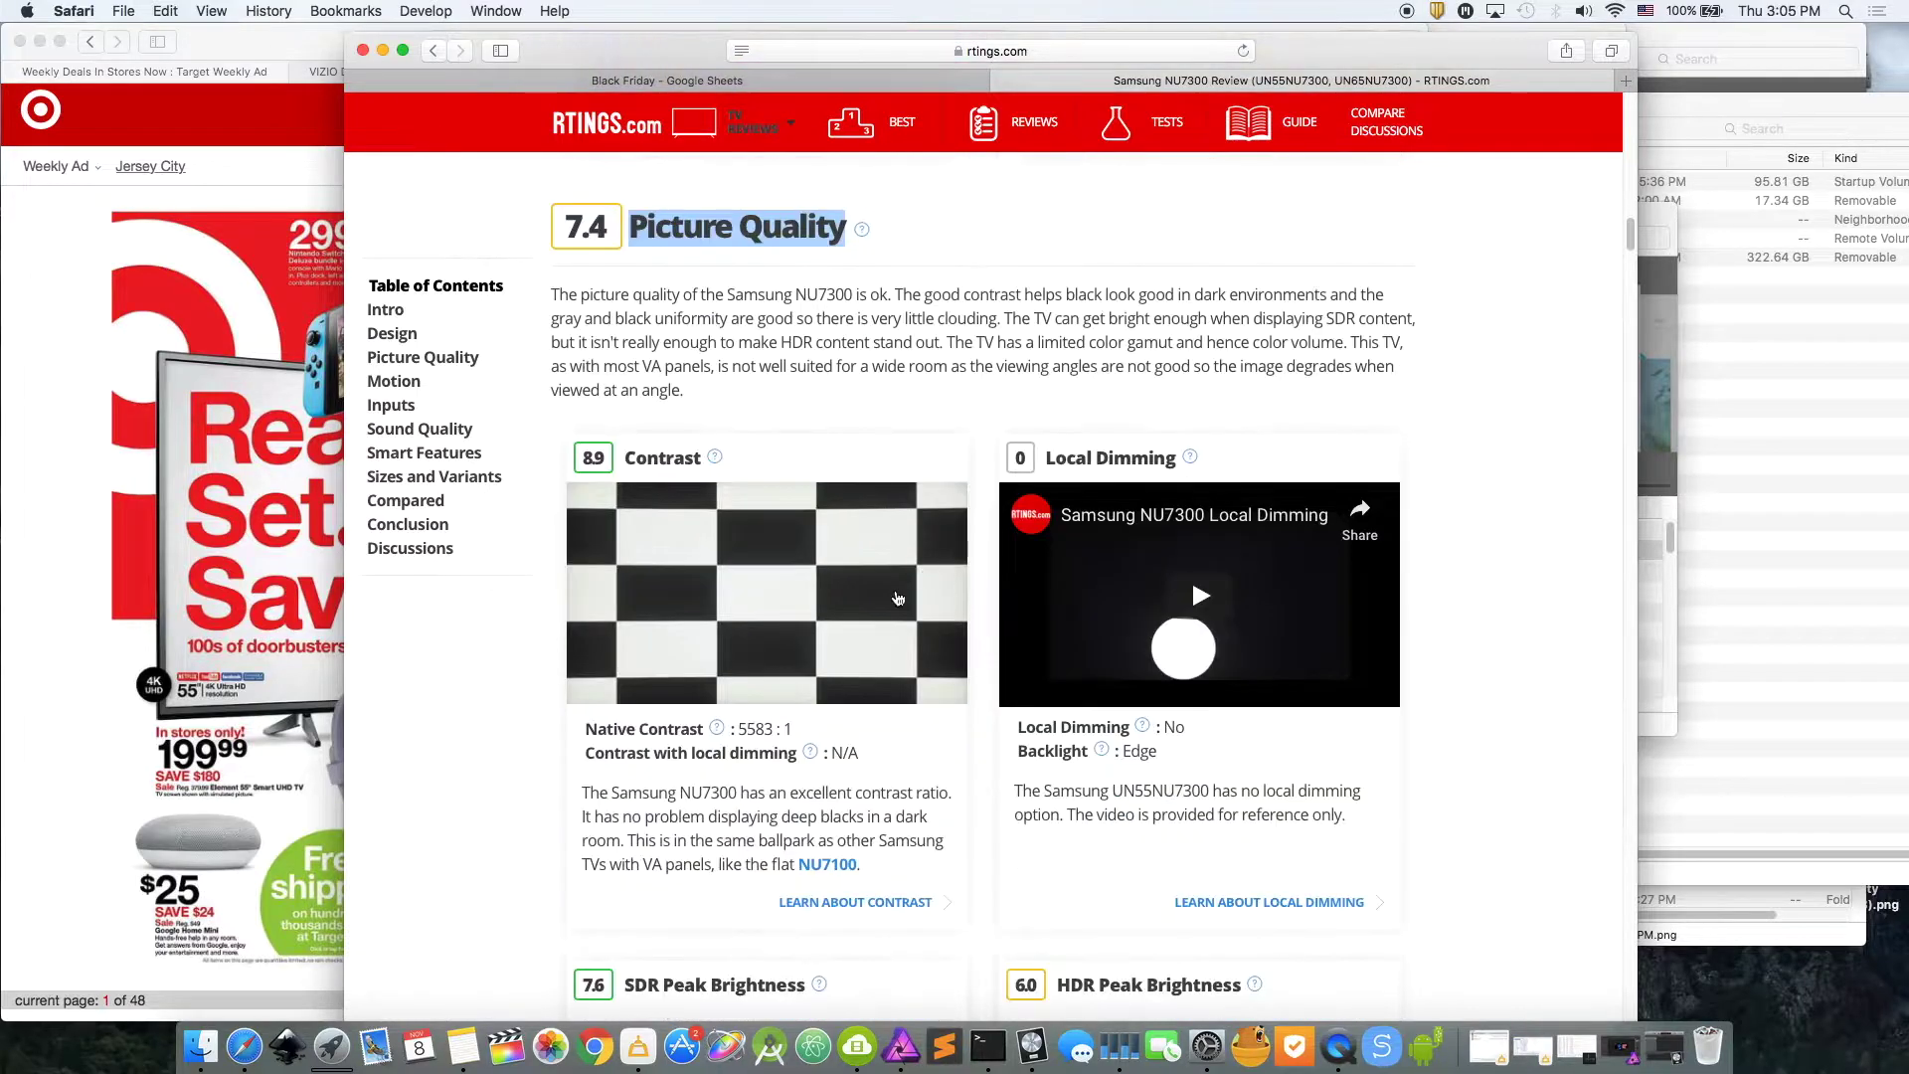
{"action": "scroll", "coordinate": [987, 581], "scroll_direction": "down", "scroll_amount": 10}
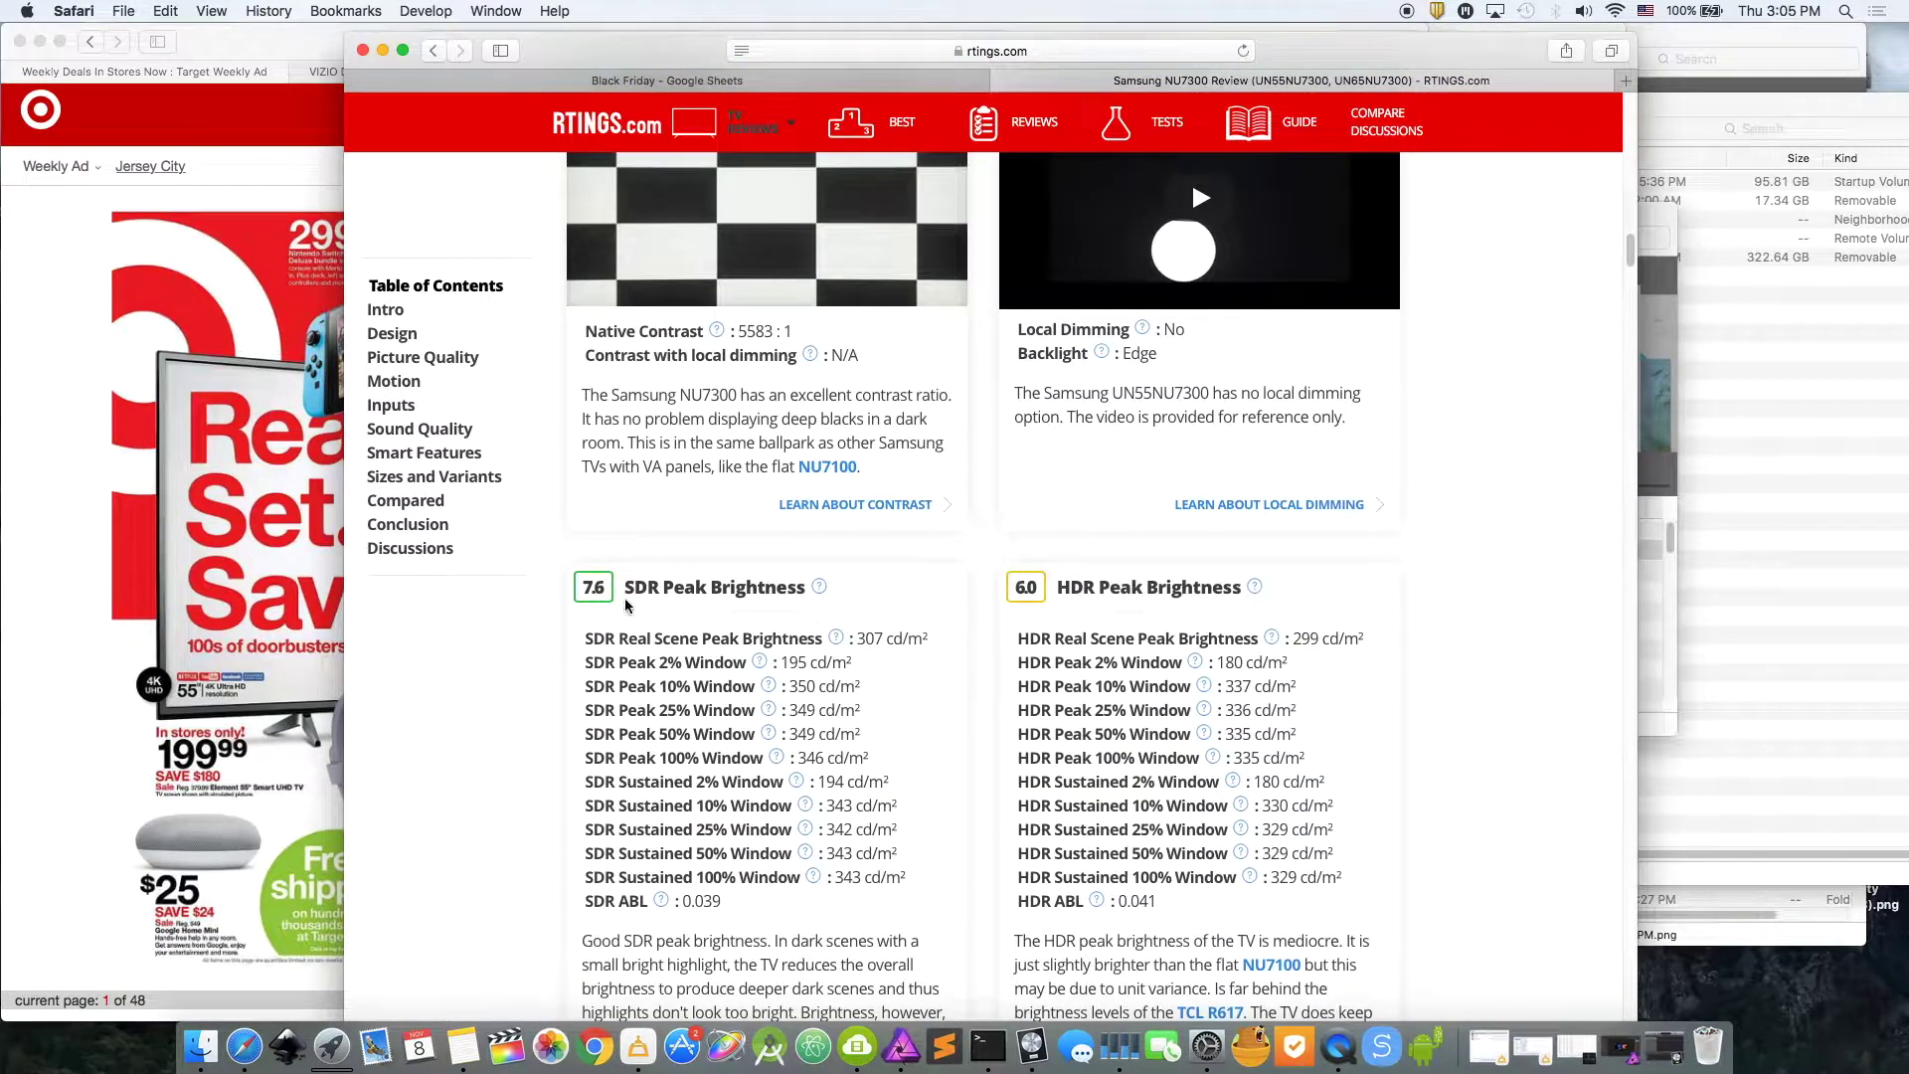
{"action": "scroll", "coordinate": [1029, 611], "scroll_direction": "down", "scroll_amount": 10}
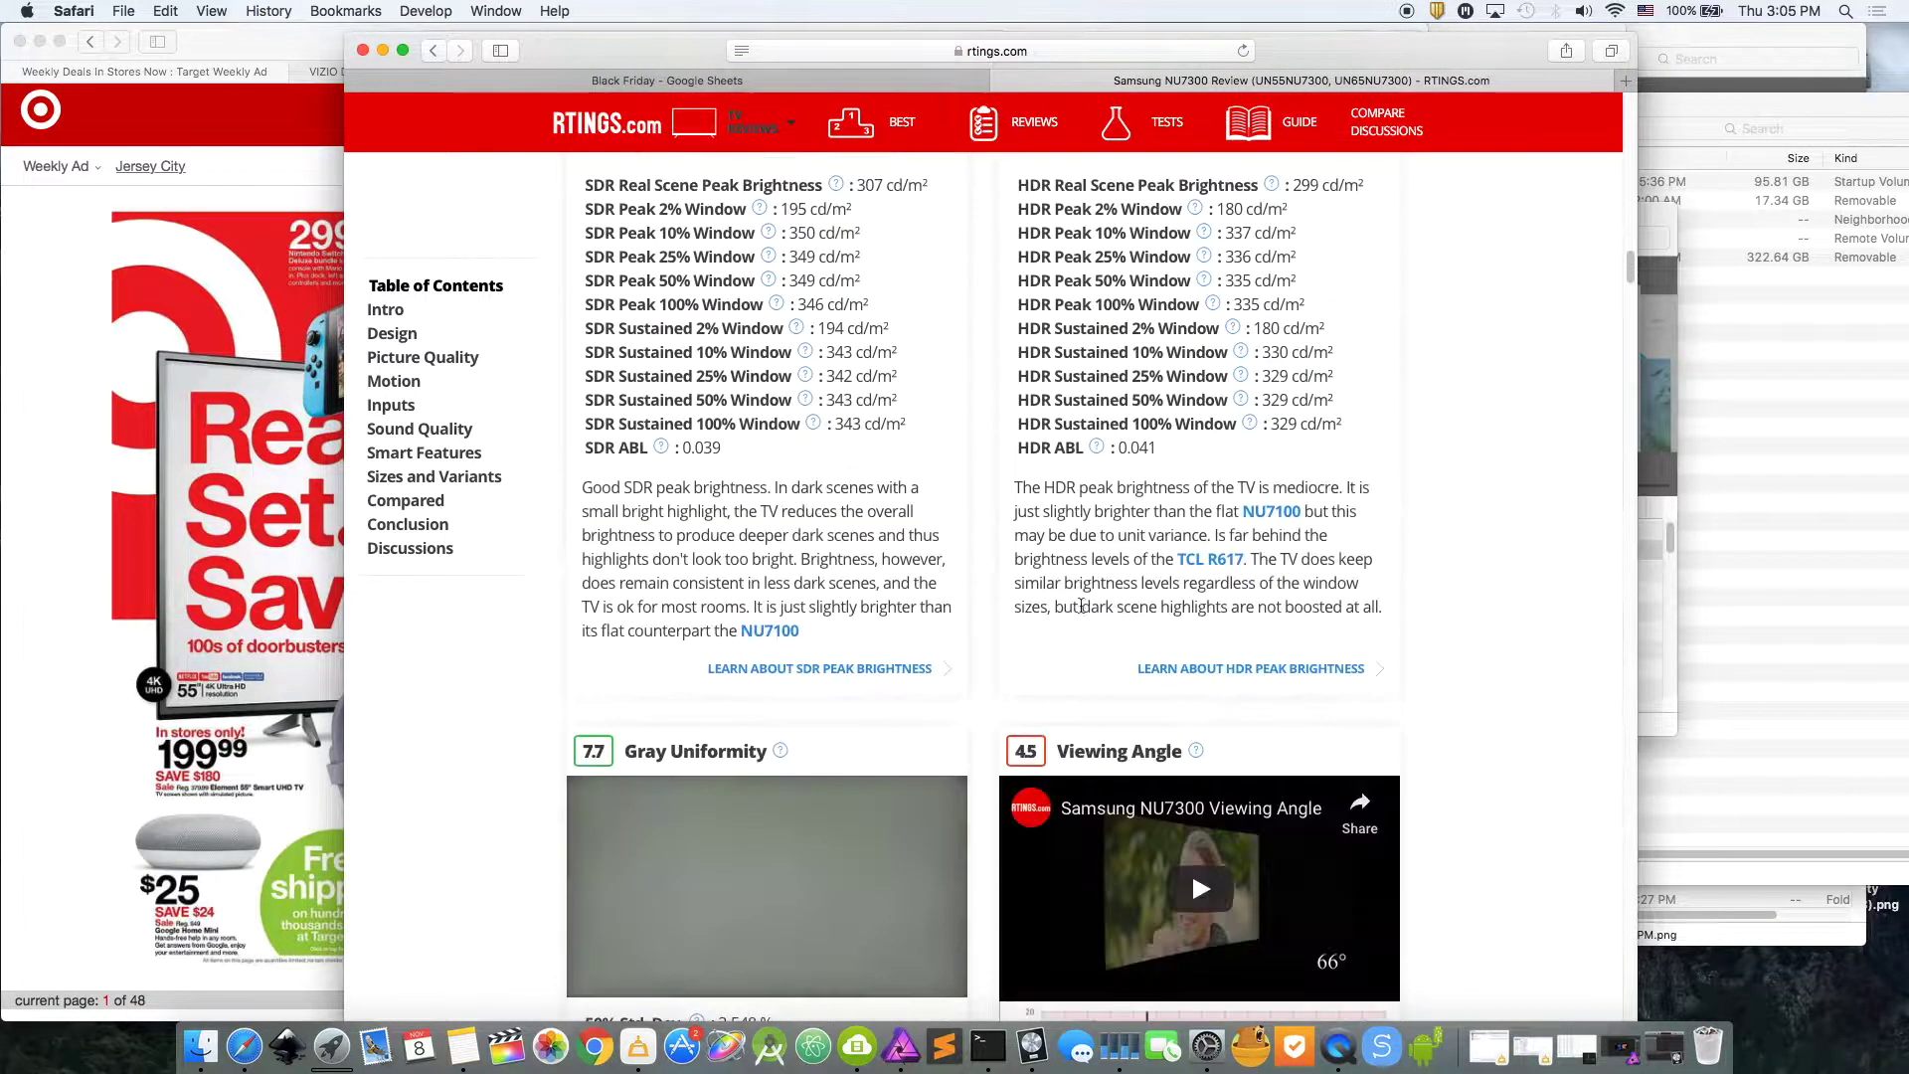
{"action": "scroll", "coordinate": [795, 537], "scroll_direction": "down", "scroll_amount": 8}
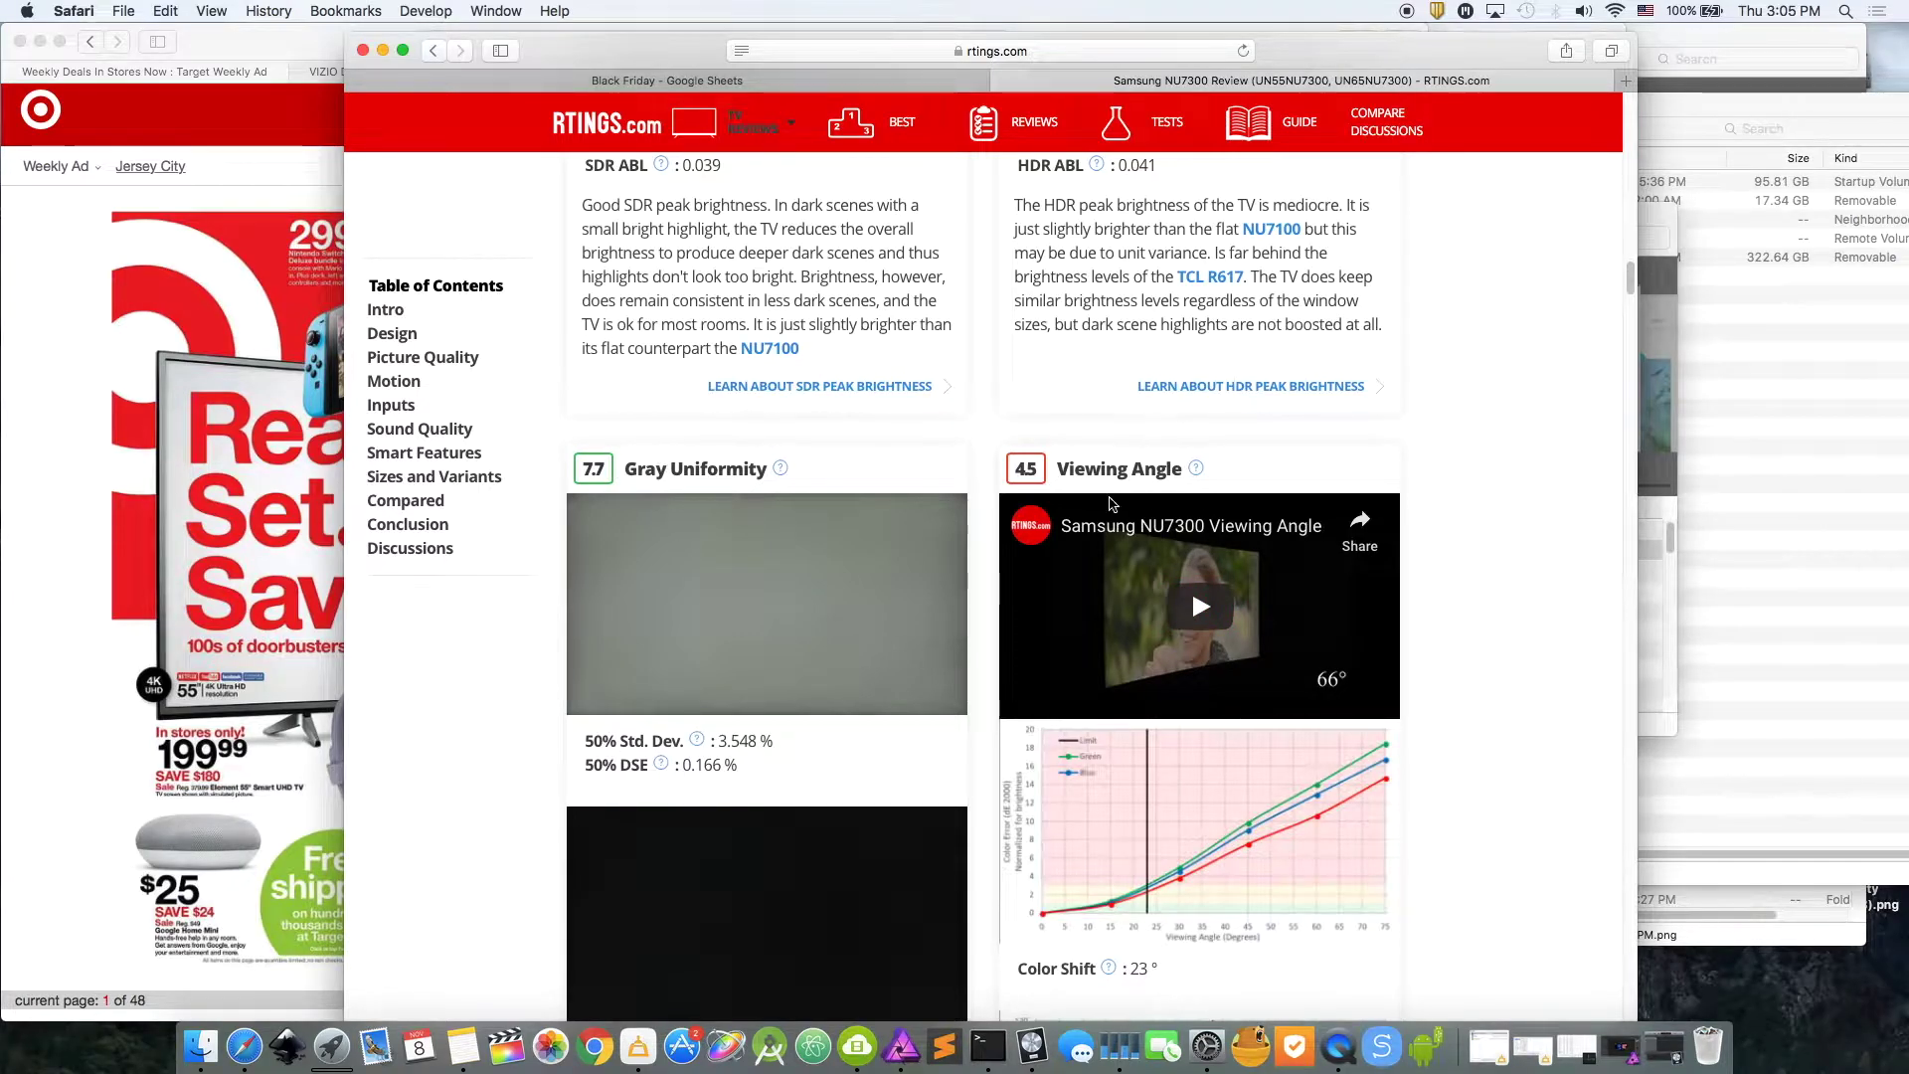
{"action": "scroll", "coordinate": [608, 470], "scroll_direction": "down", "scroll_amount": 6}
{"action": "scroll", "coordinate": [951, 595], "scroll_direction": "down", "scroll_amount": 6}
{"action": "scroll", "coordinate": [934, 572], "scroll_direction": "down", "scroll_amount": 5}
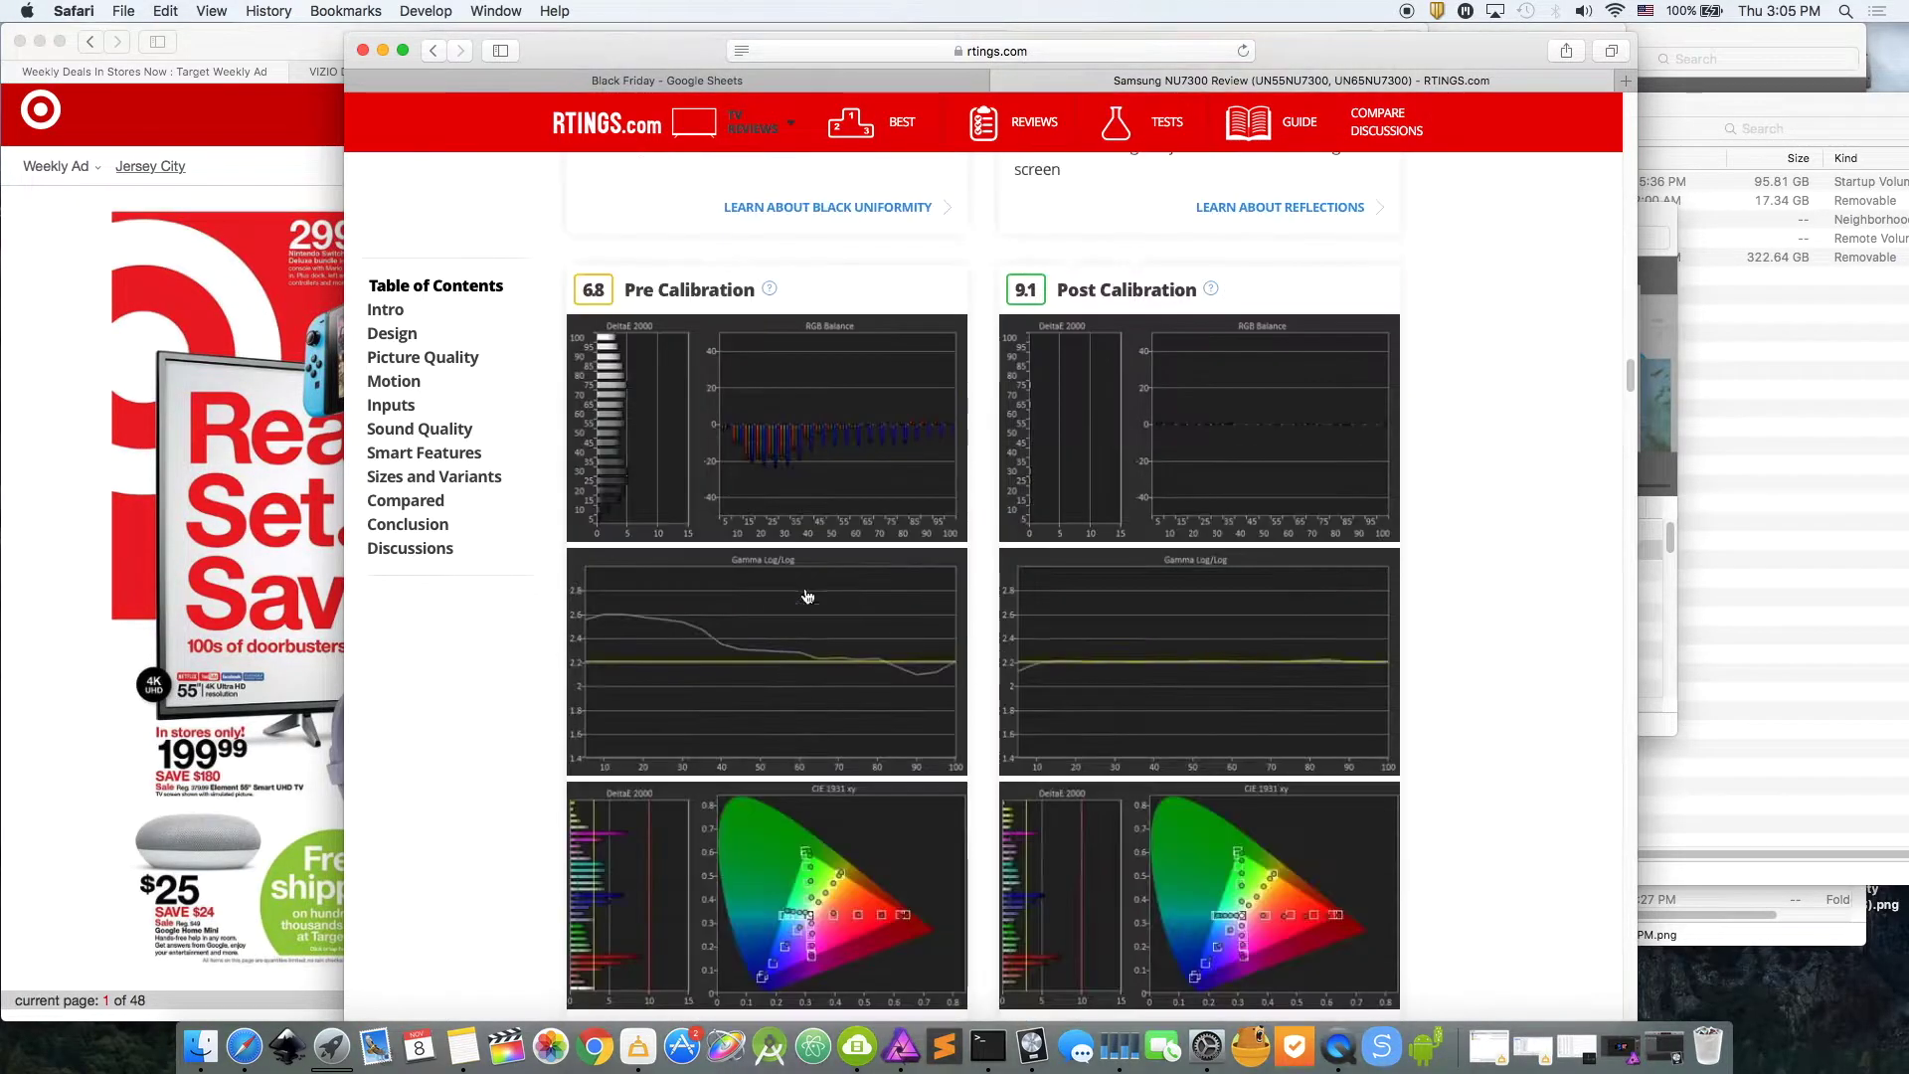
{"action": "scroll", "coordinate": [894, 656], "scroll_direction": "down", "scroll_amount": 6}
{"action": "scroll", "coordinate": [969, 719], "scroll_direction": "down", "scroll_amount": 10}
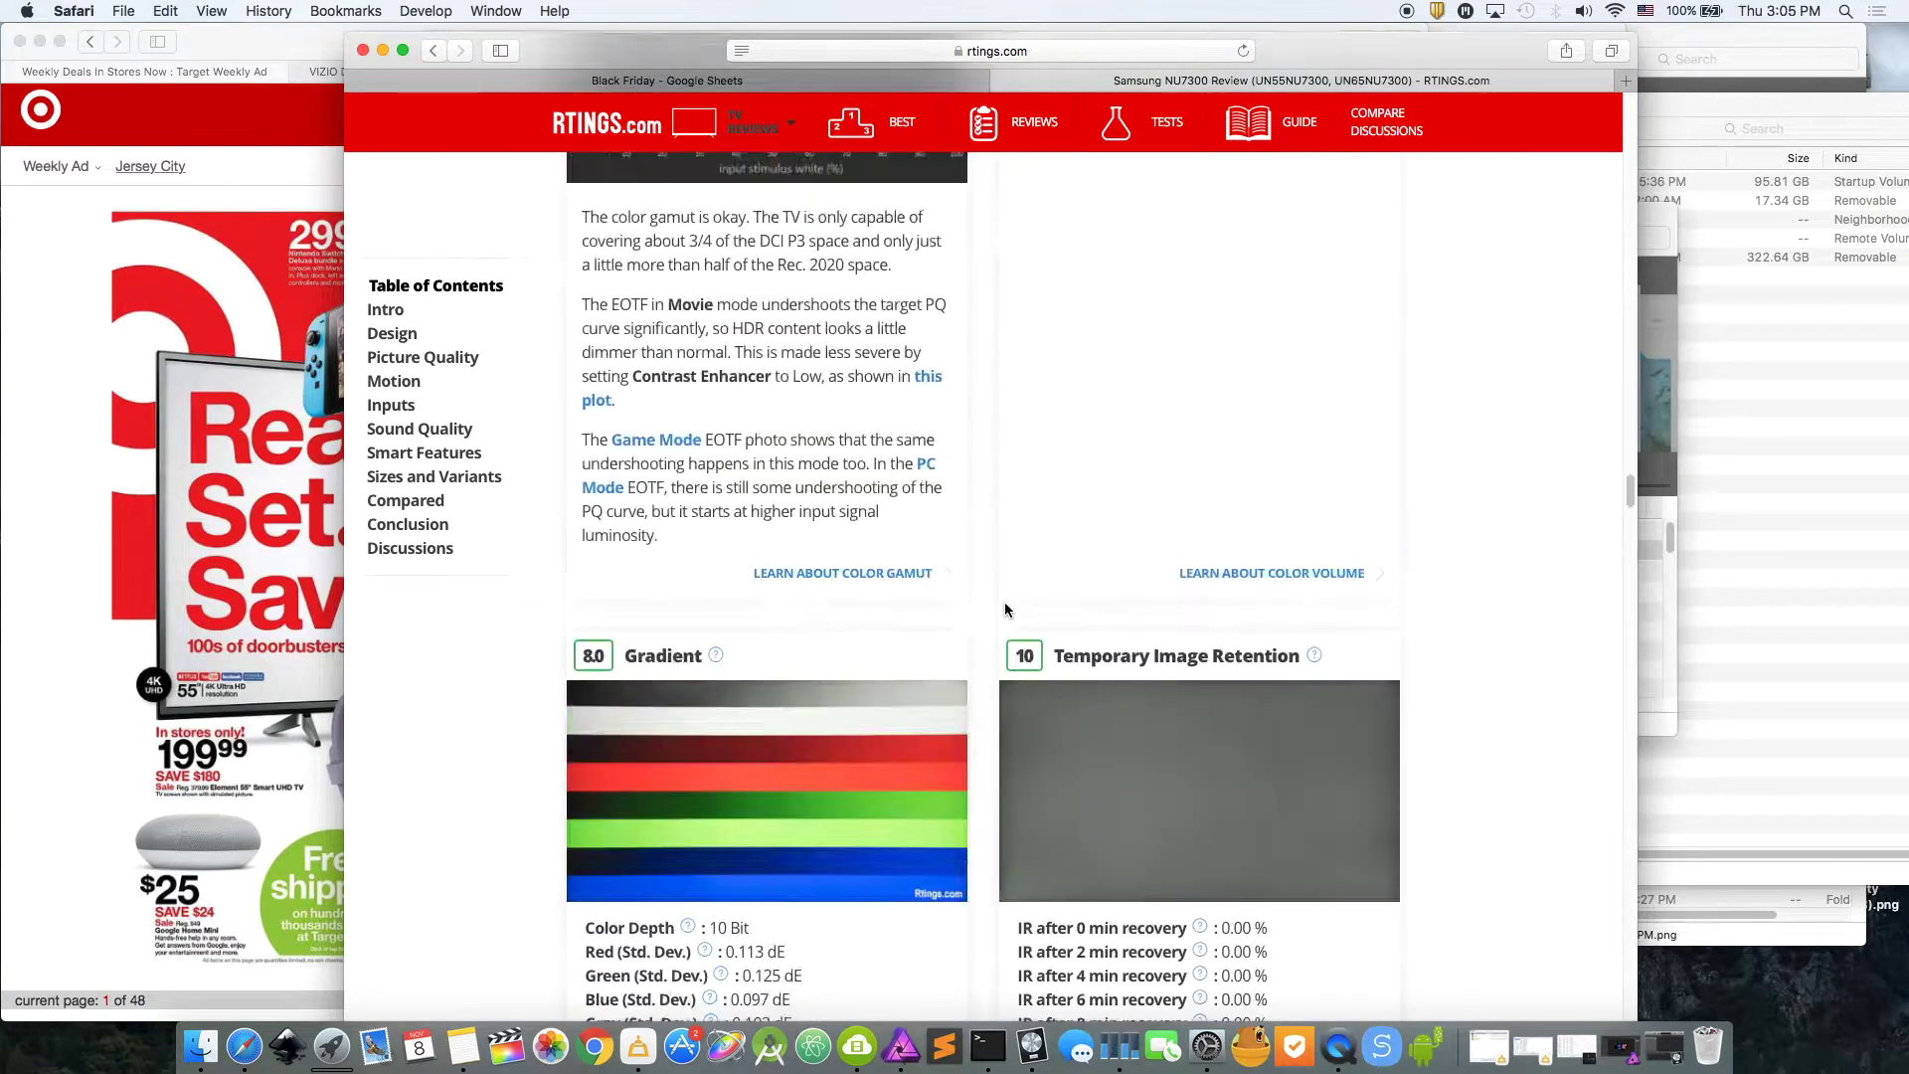
{"action": "scroll", "coordinate": [1009, 587], "scroll_direction": "up", "scroll_amount": 3}
{"action": "scroll", "coordinate": [1127, 591], "scroll_direction": "up", "scroll_amount": 15}
{"action": "scroll", "coordinate": [1094, 577], "scroll_direction": "up", "scroll_amount": 10}
{"action": "scroll", "coordinate": [1082, 566], "scroll_direction": "up", "scroll_amount": 10}
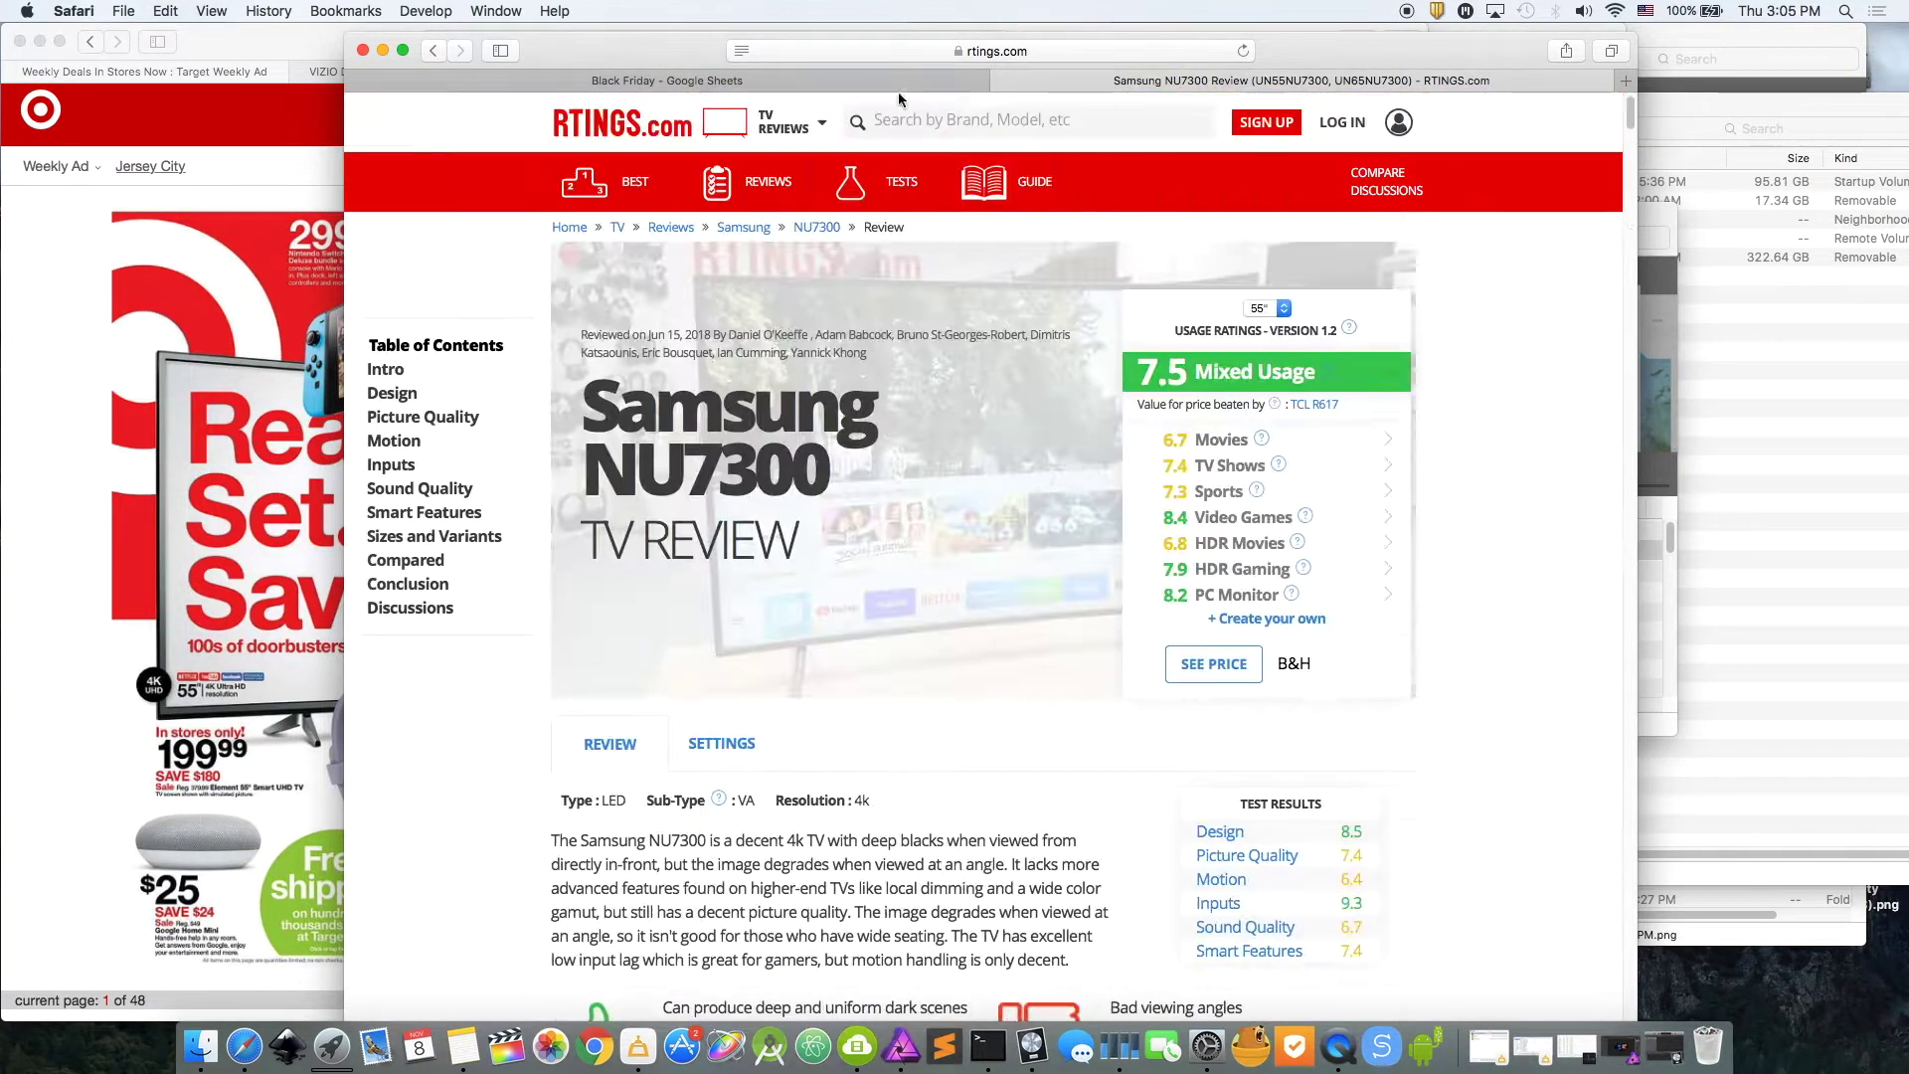
- Glance back at the NU7300 review, then settle on the Black Friday sheet
{"action": "left_click", "coordinate": [898, 82]}
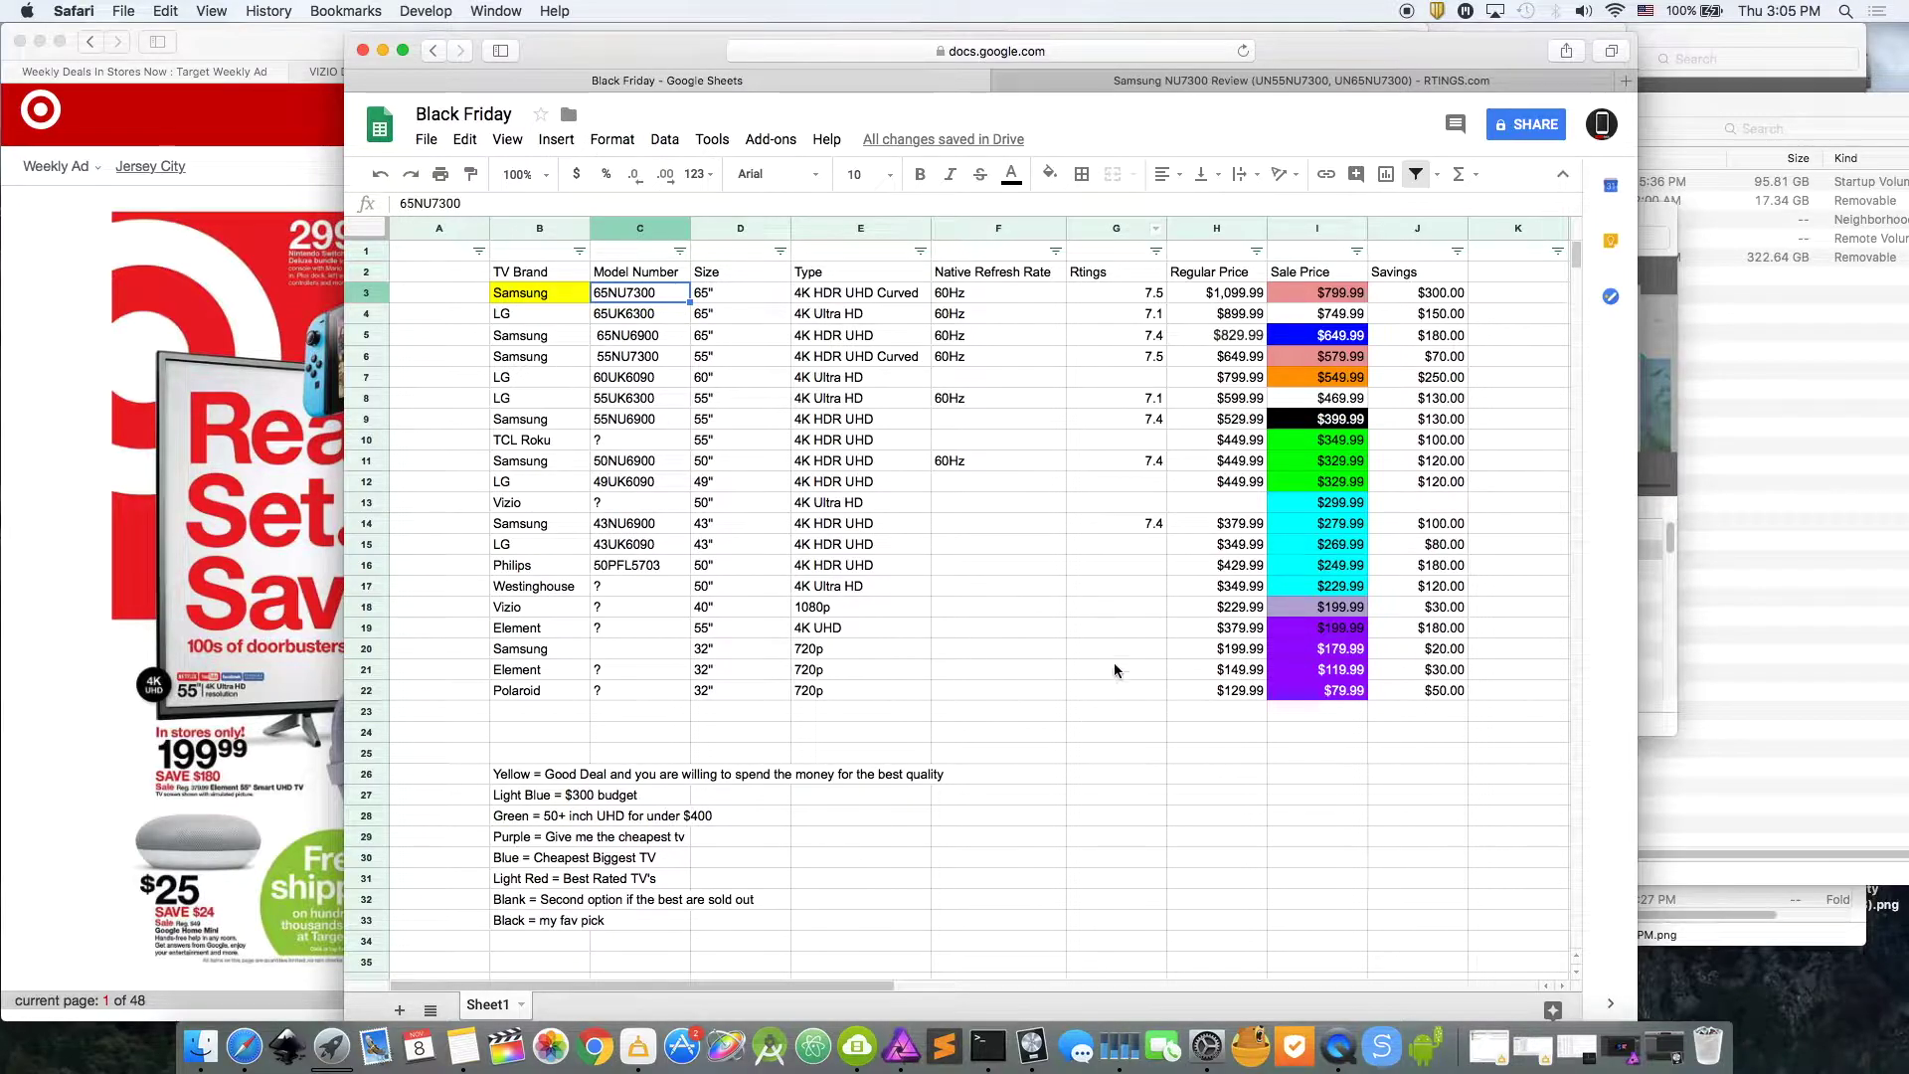
{"action": "left_click", "coordinate": [1175, 80]}
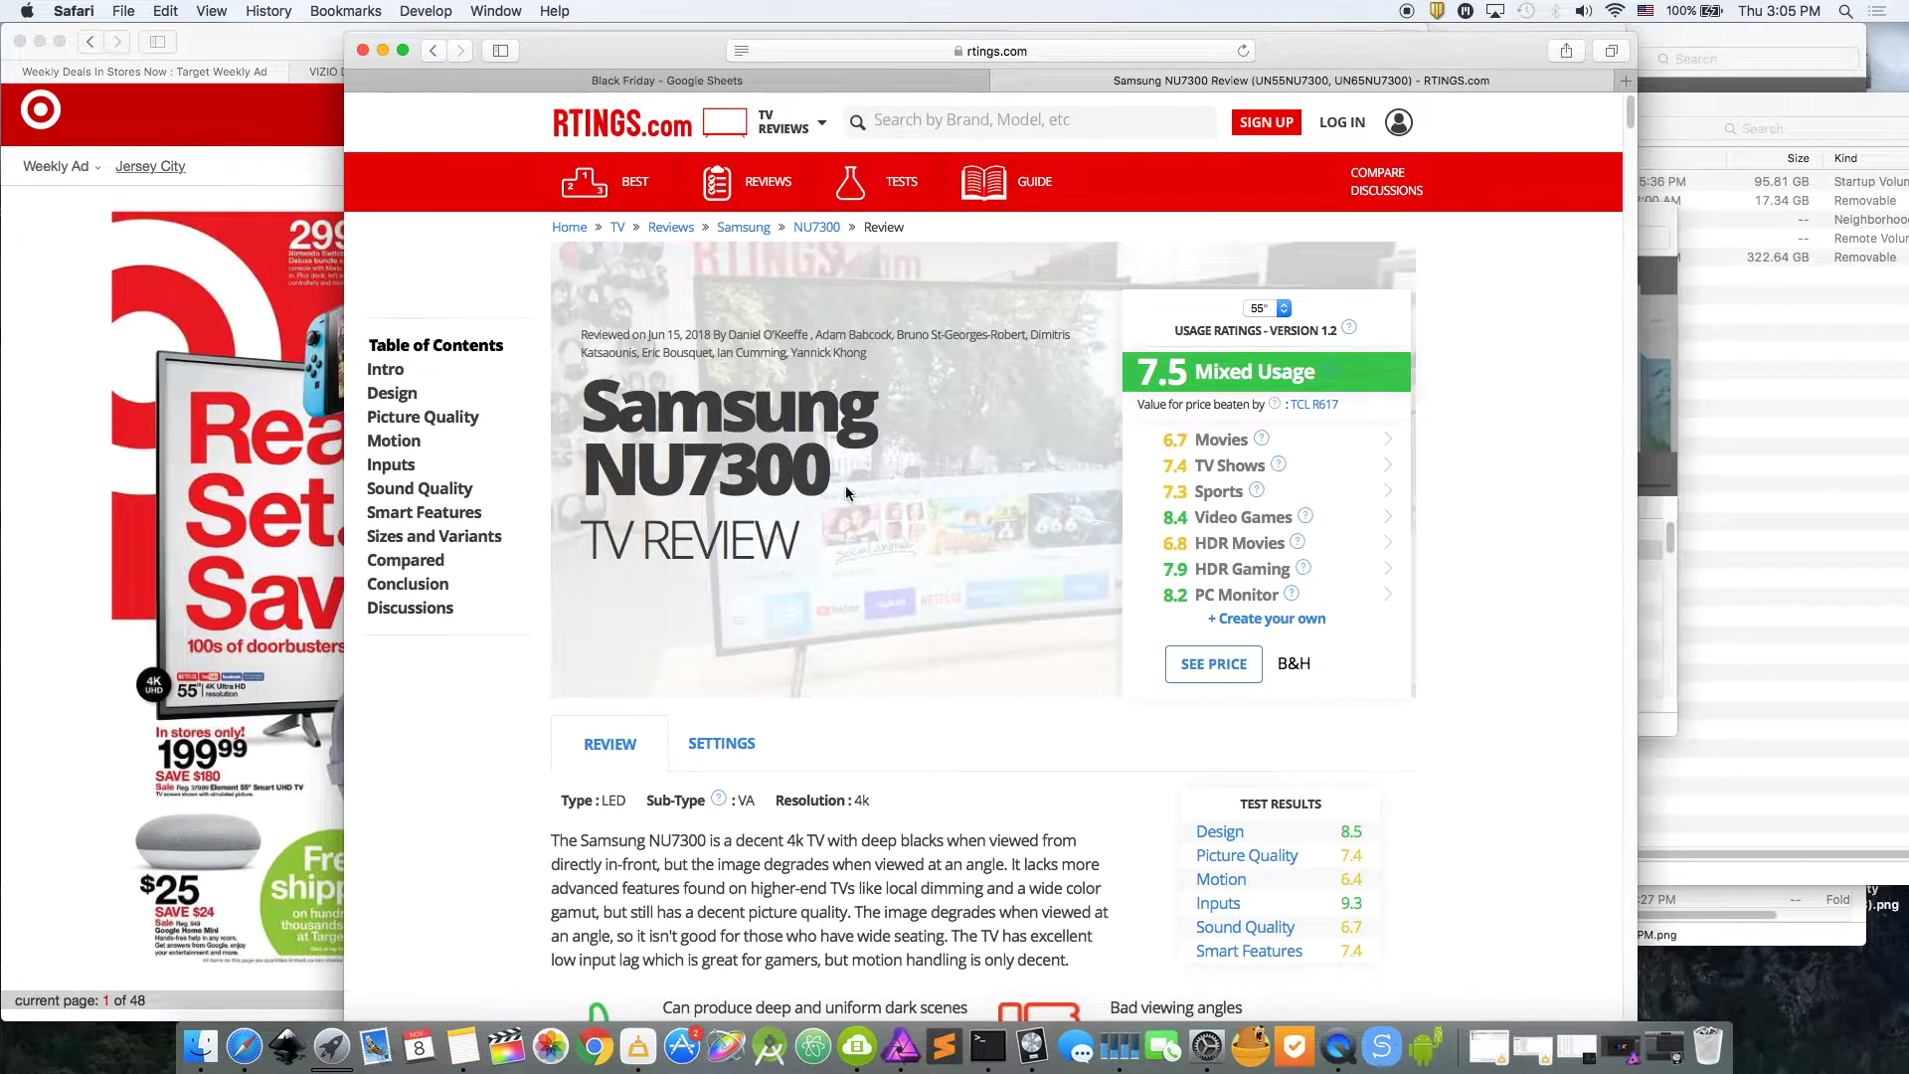
{"action": "left_click", "coordinate": [799, 82]}
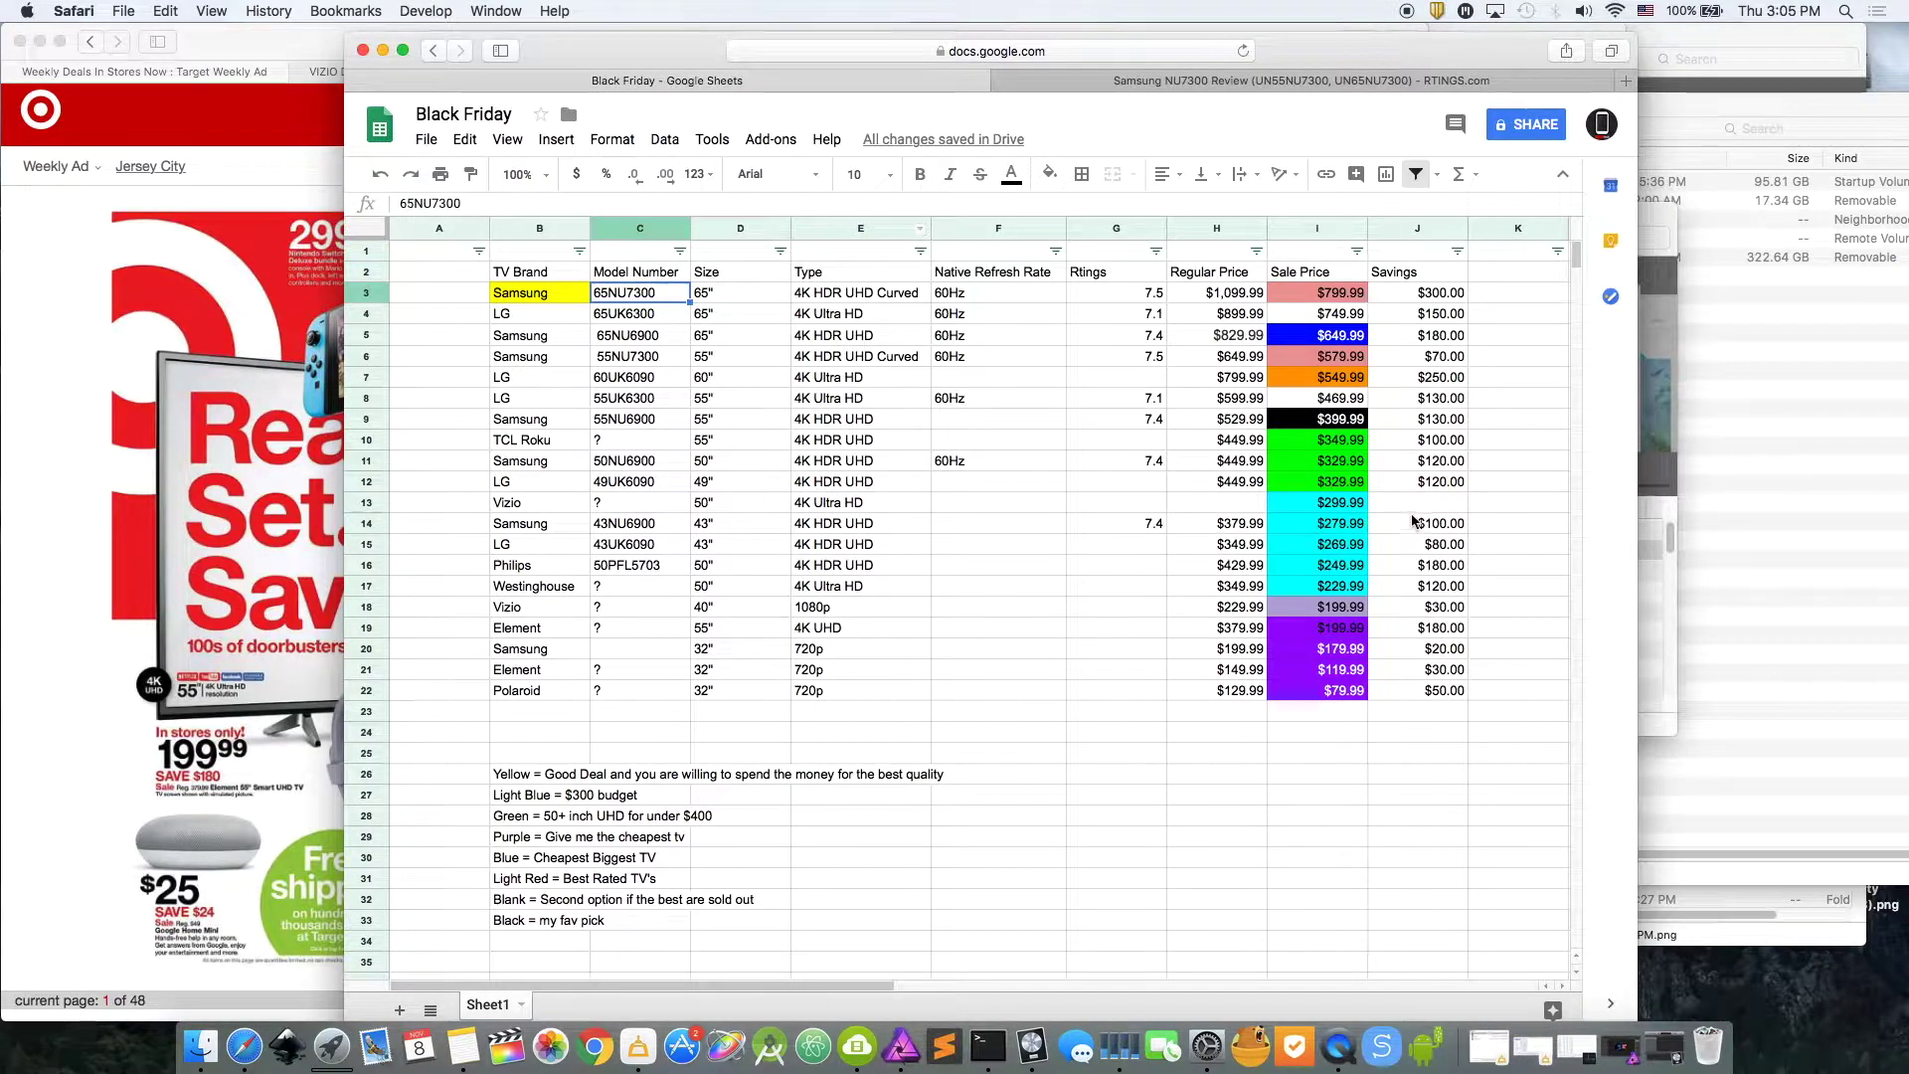
{"action": "scroll", "coordinate": [812, 765], "scroll_direction": "down", "scroll_amount": 2}
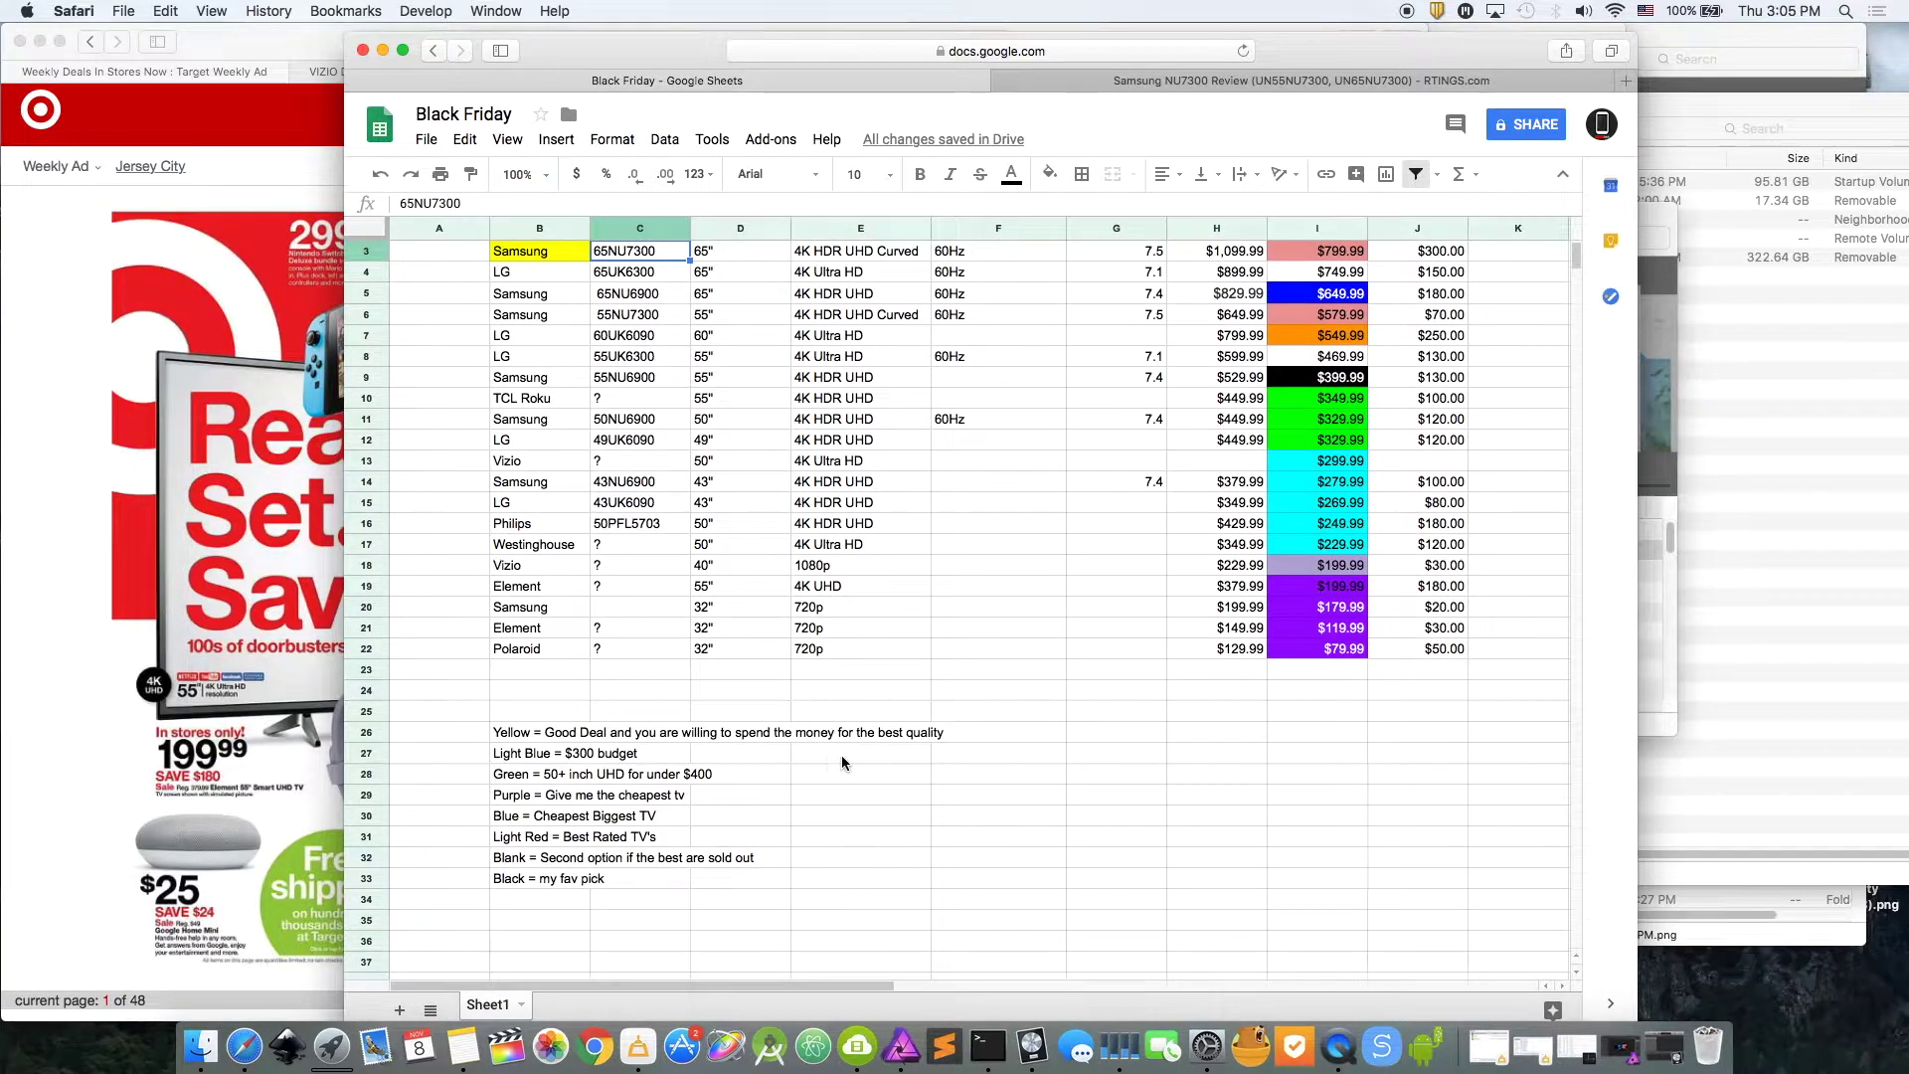
{"action": "scroll", "coordinate": [895, 766], "scroll_direction": "up", "scroll_amount": 2}
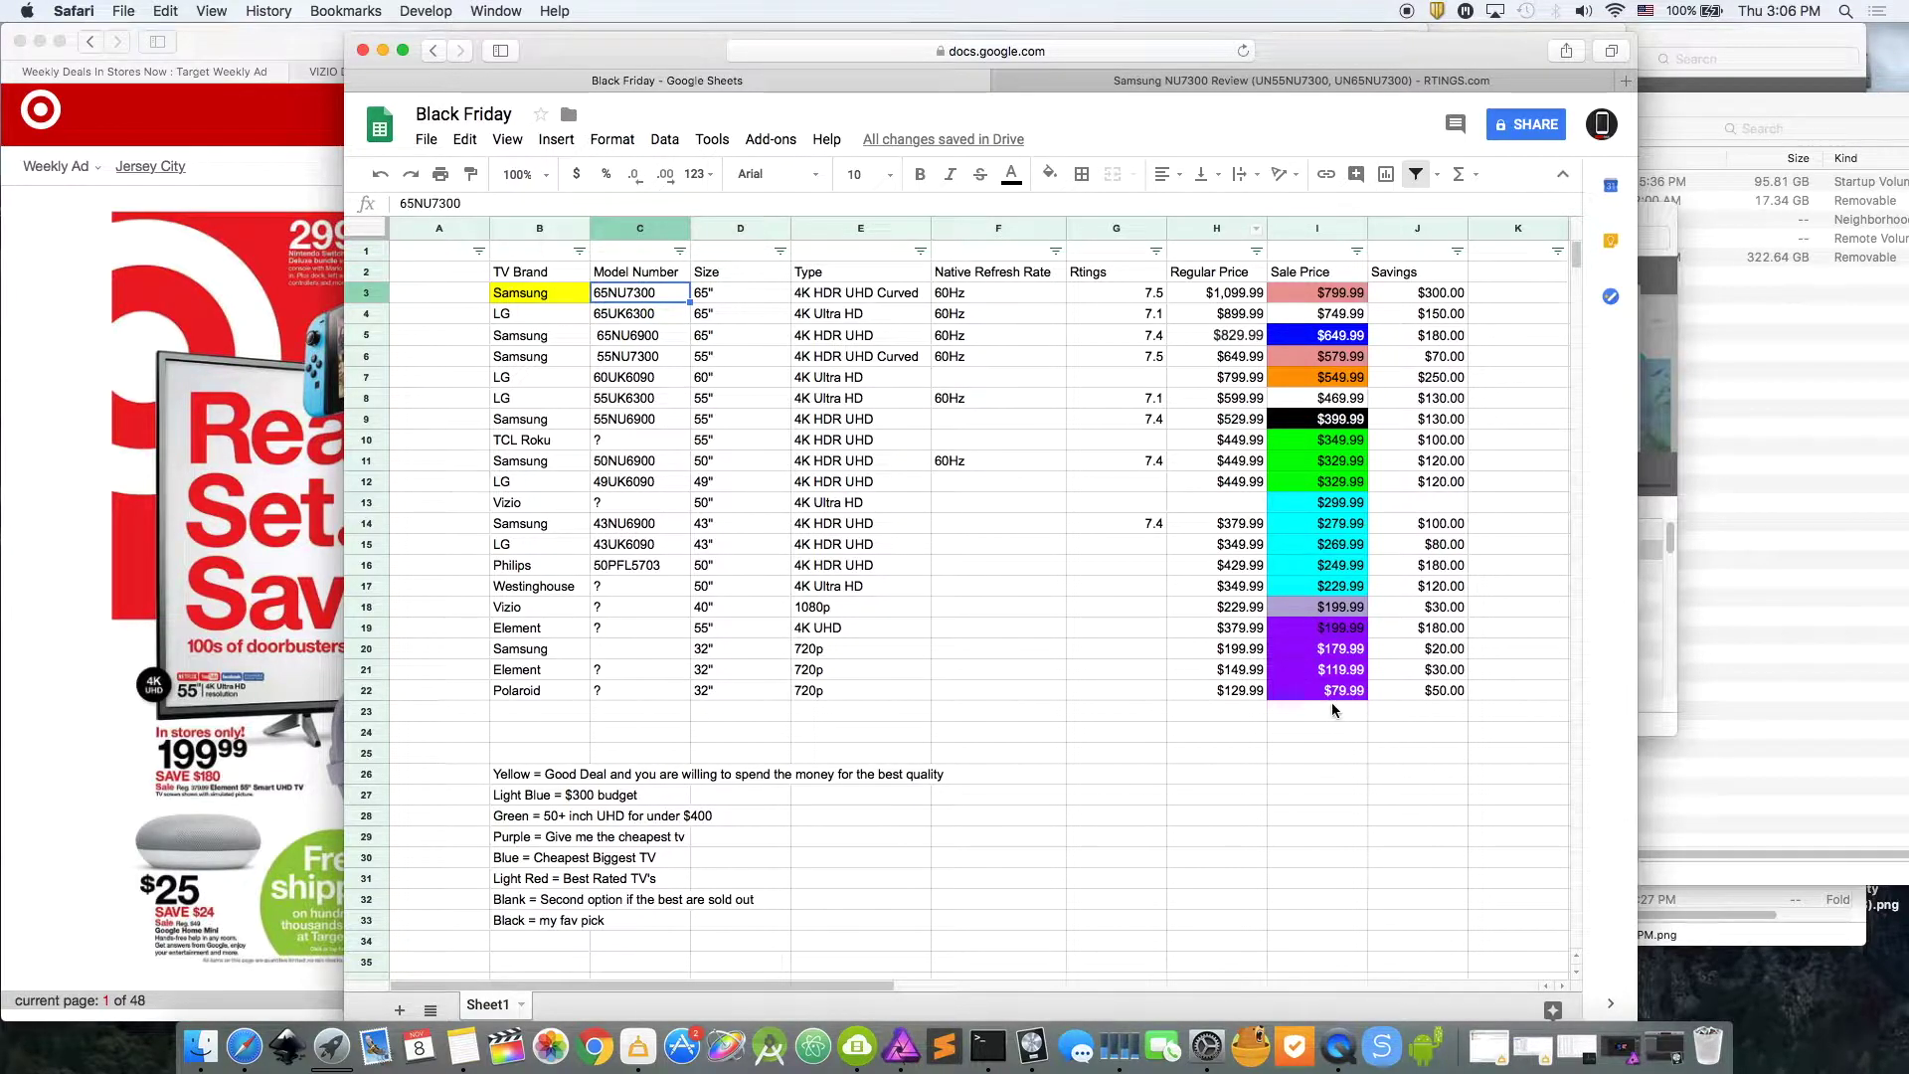
{"action": "left_click", "coordinate": [1116, 752]}
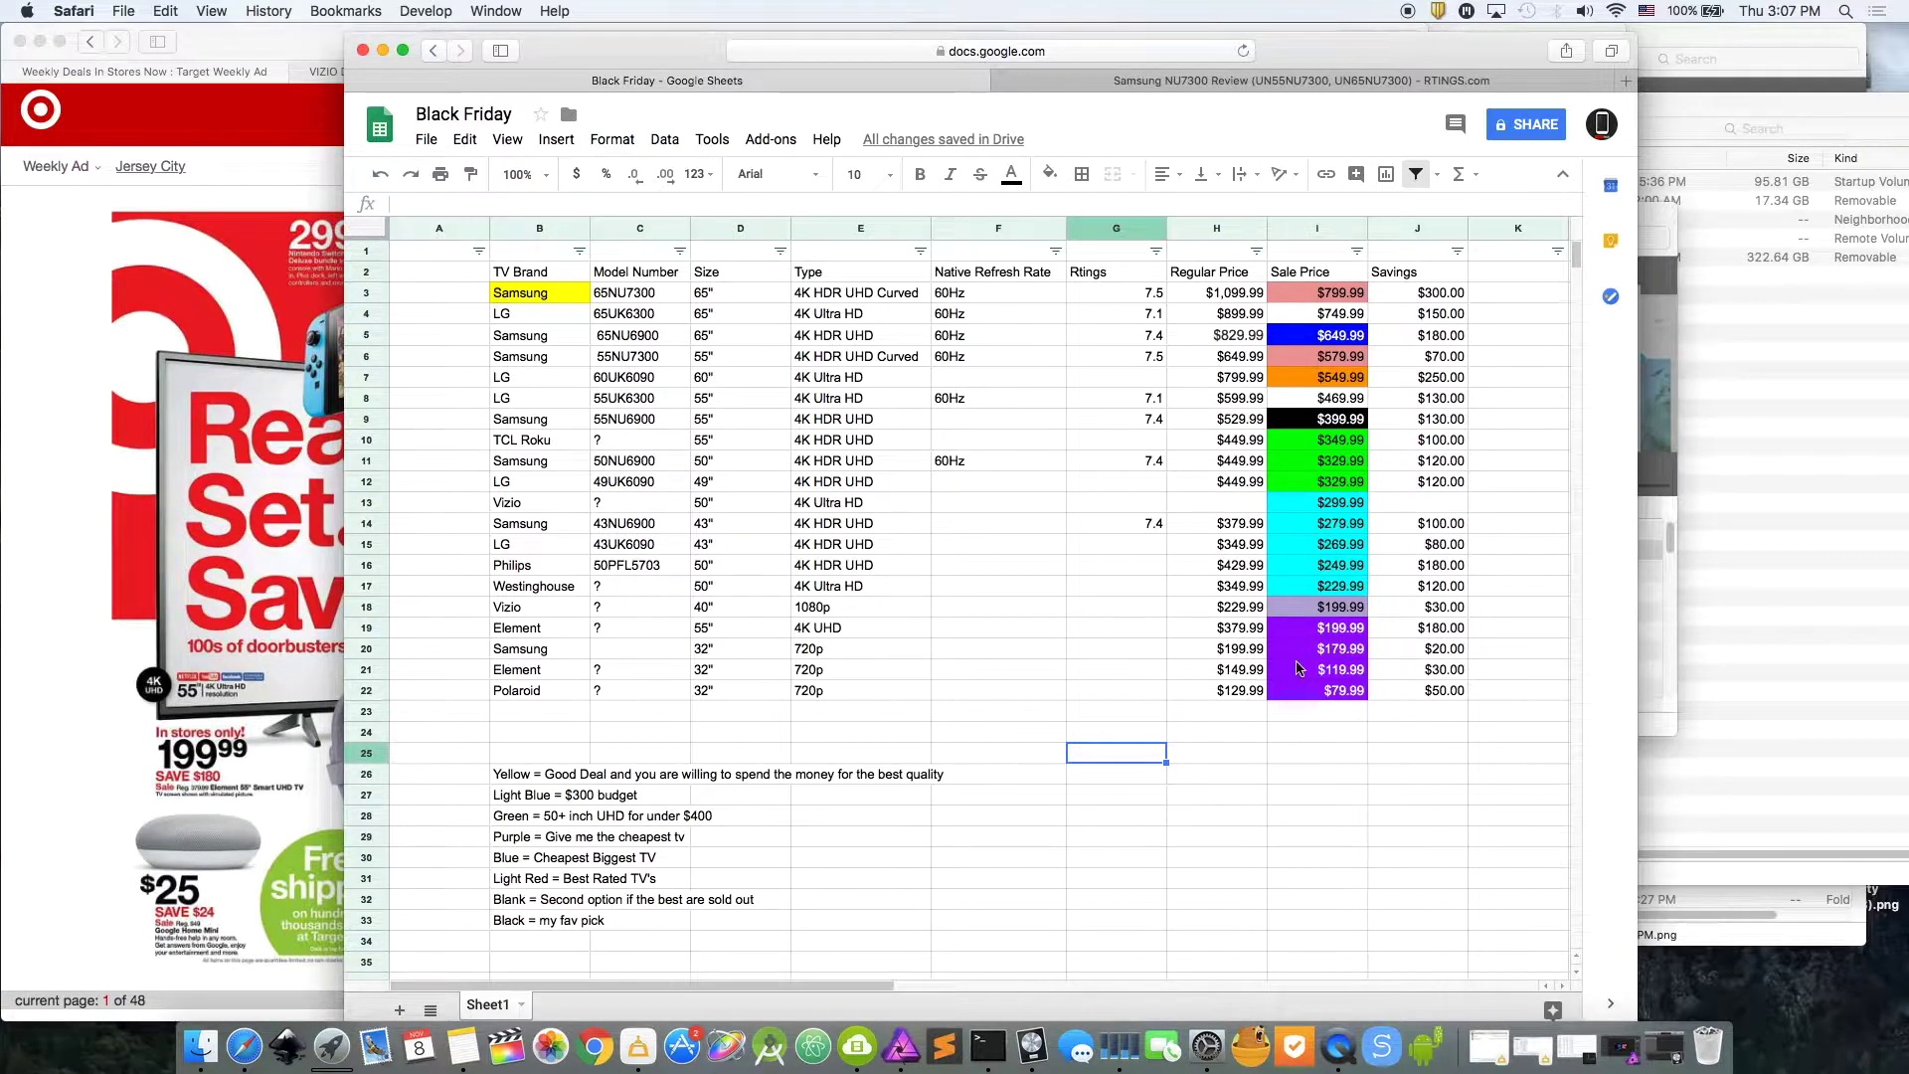
{"action": "left_click", "coordinate": [529, 838]}
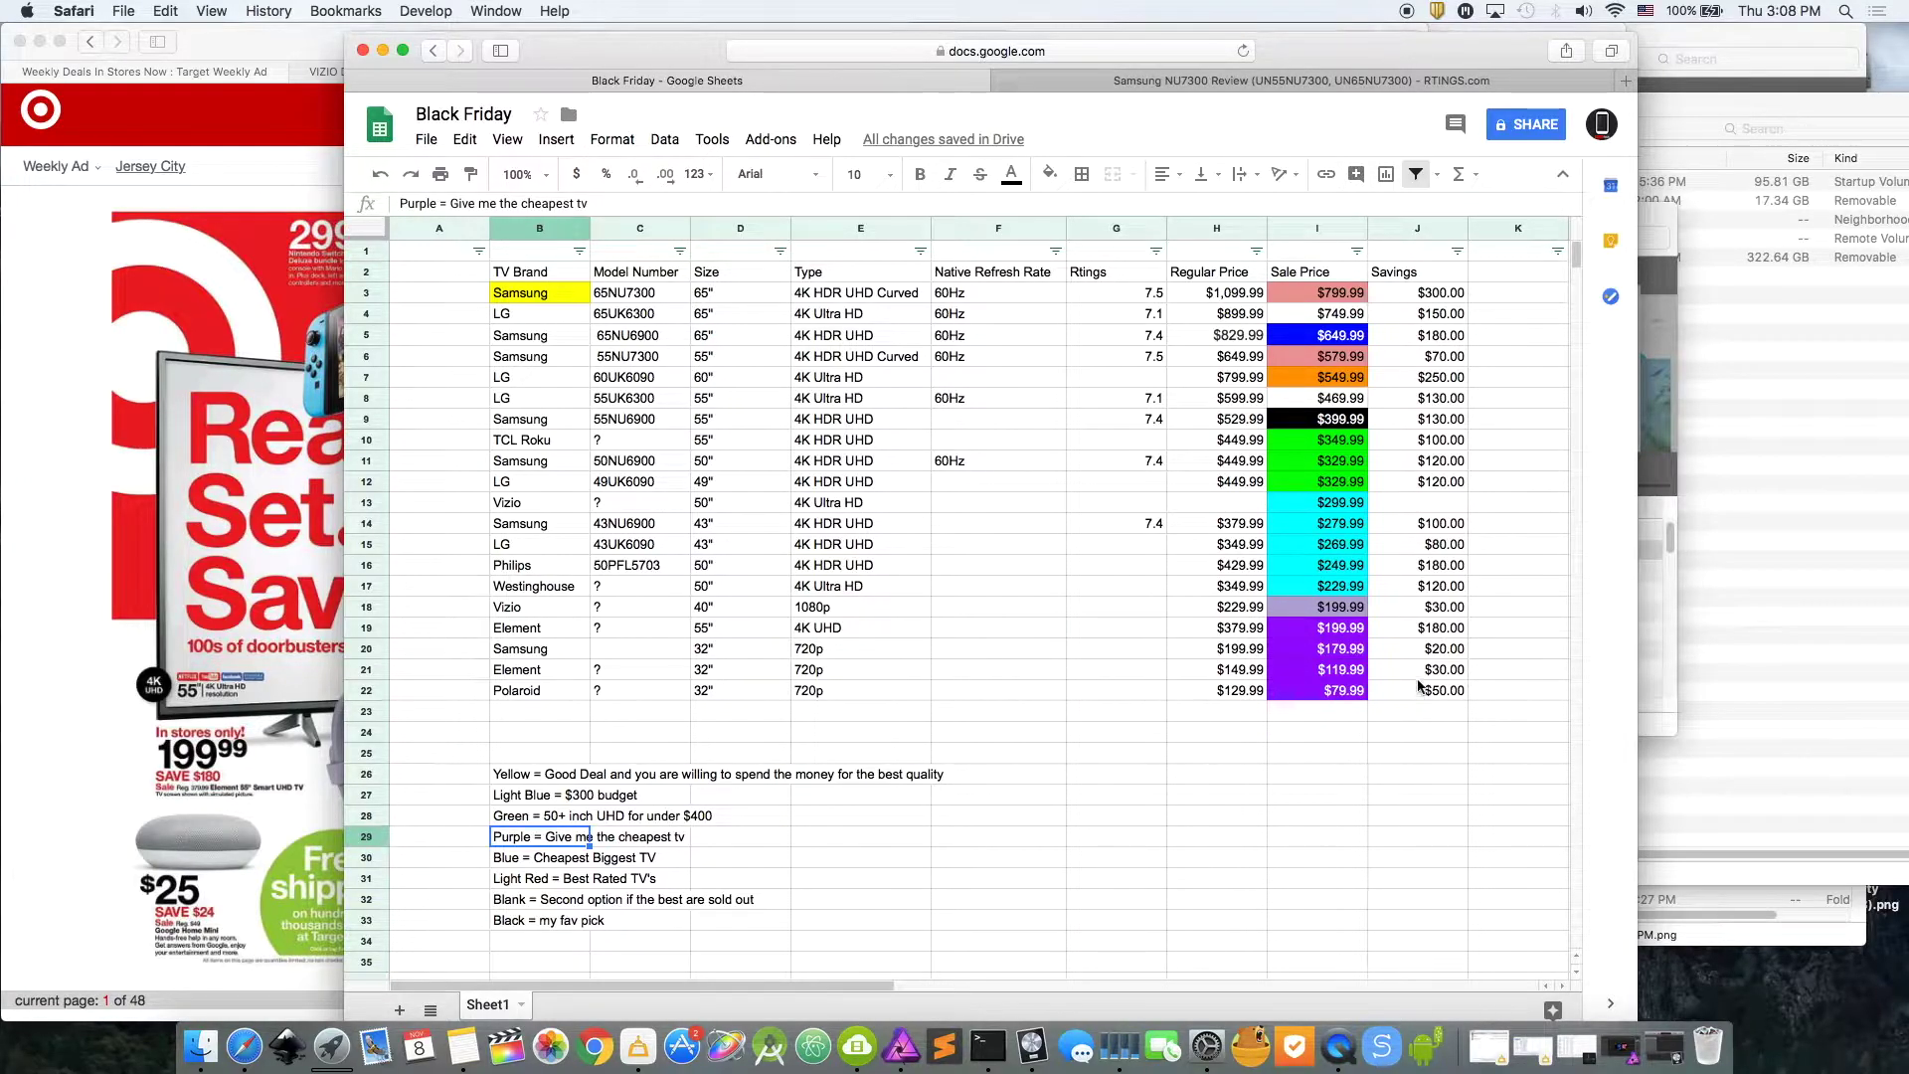
{"action": "key", "text": "Up"}
{"action": "key", "text": "Up"}
{"action": "key", "text": "Up"}
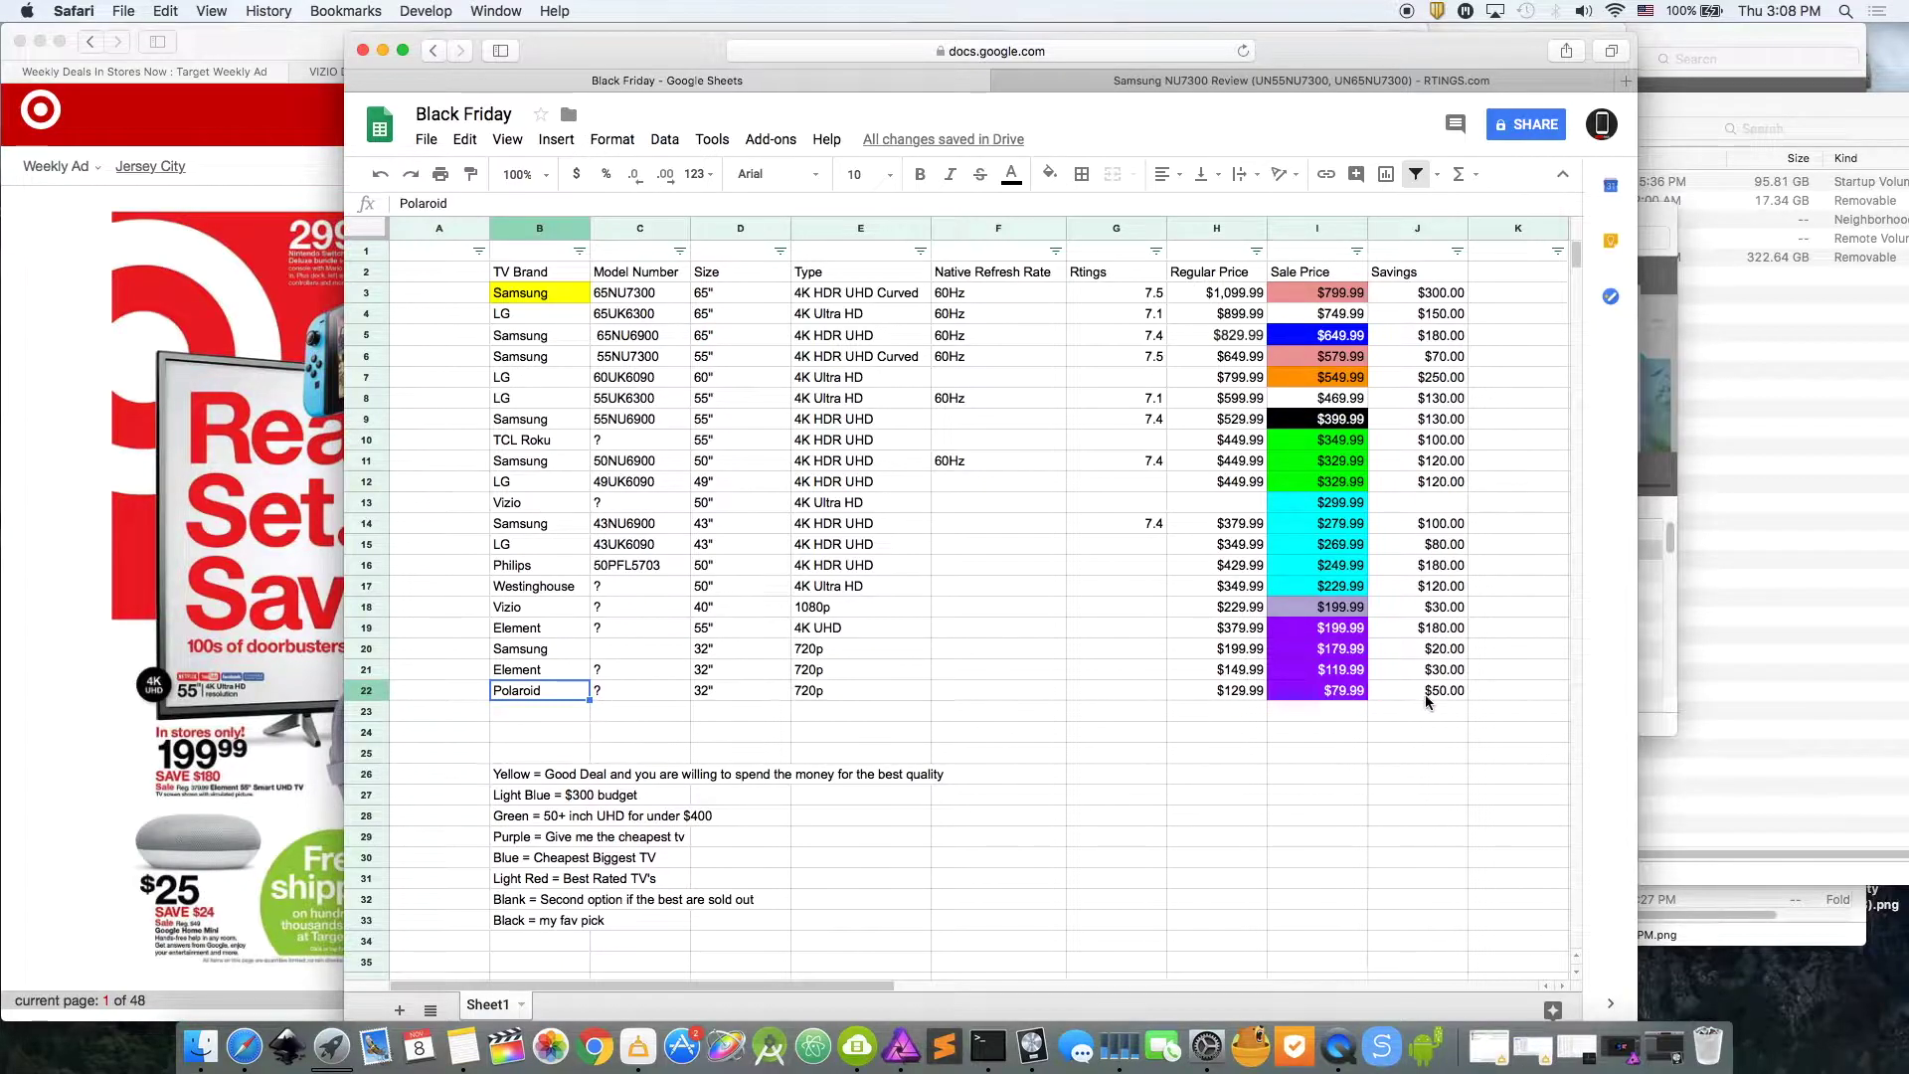
{"action": "left_click", "coordinate": [1324, 672]}
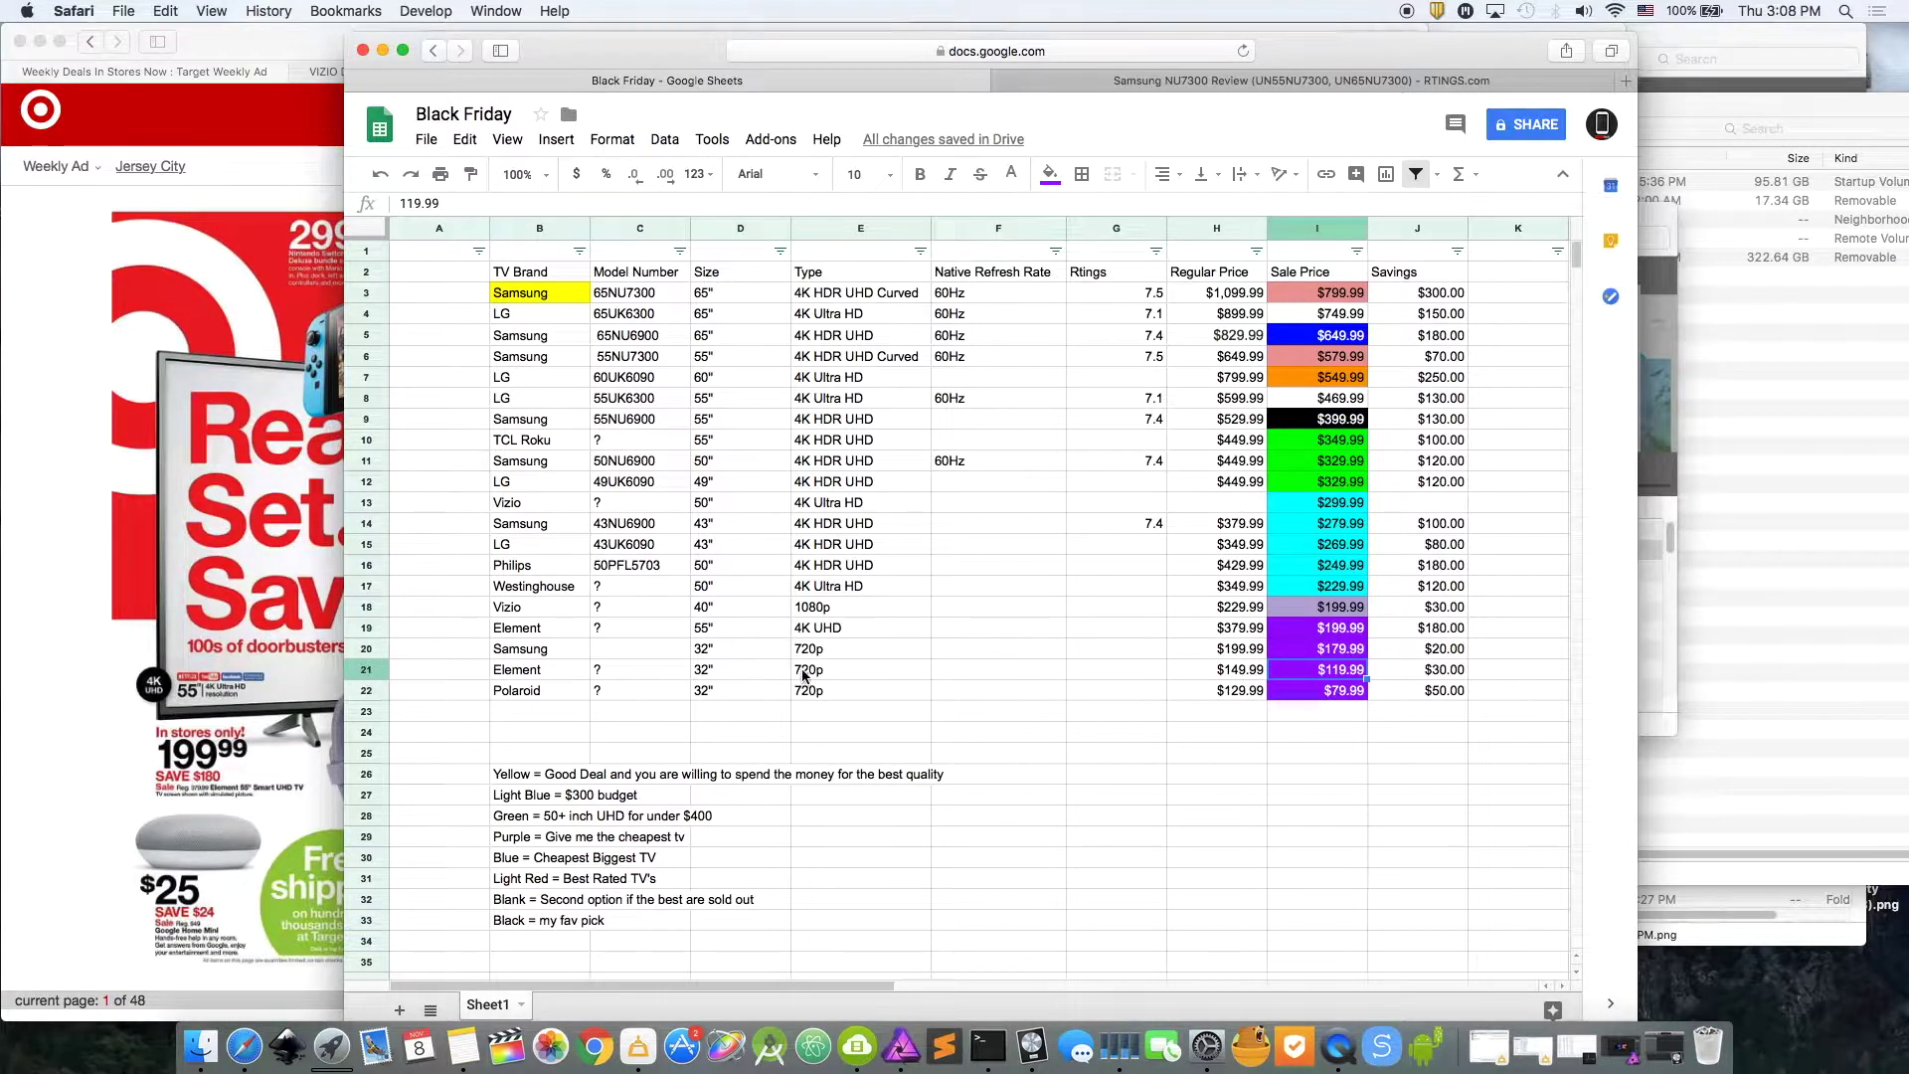
{"action": "left_click", "coordinate": [1320, 653]}
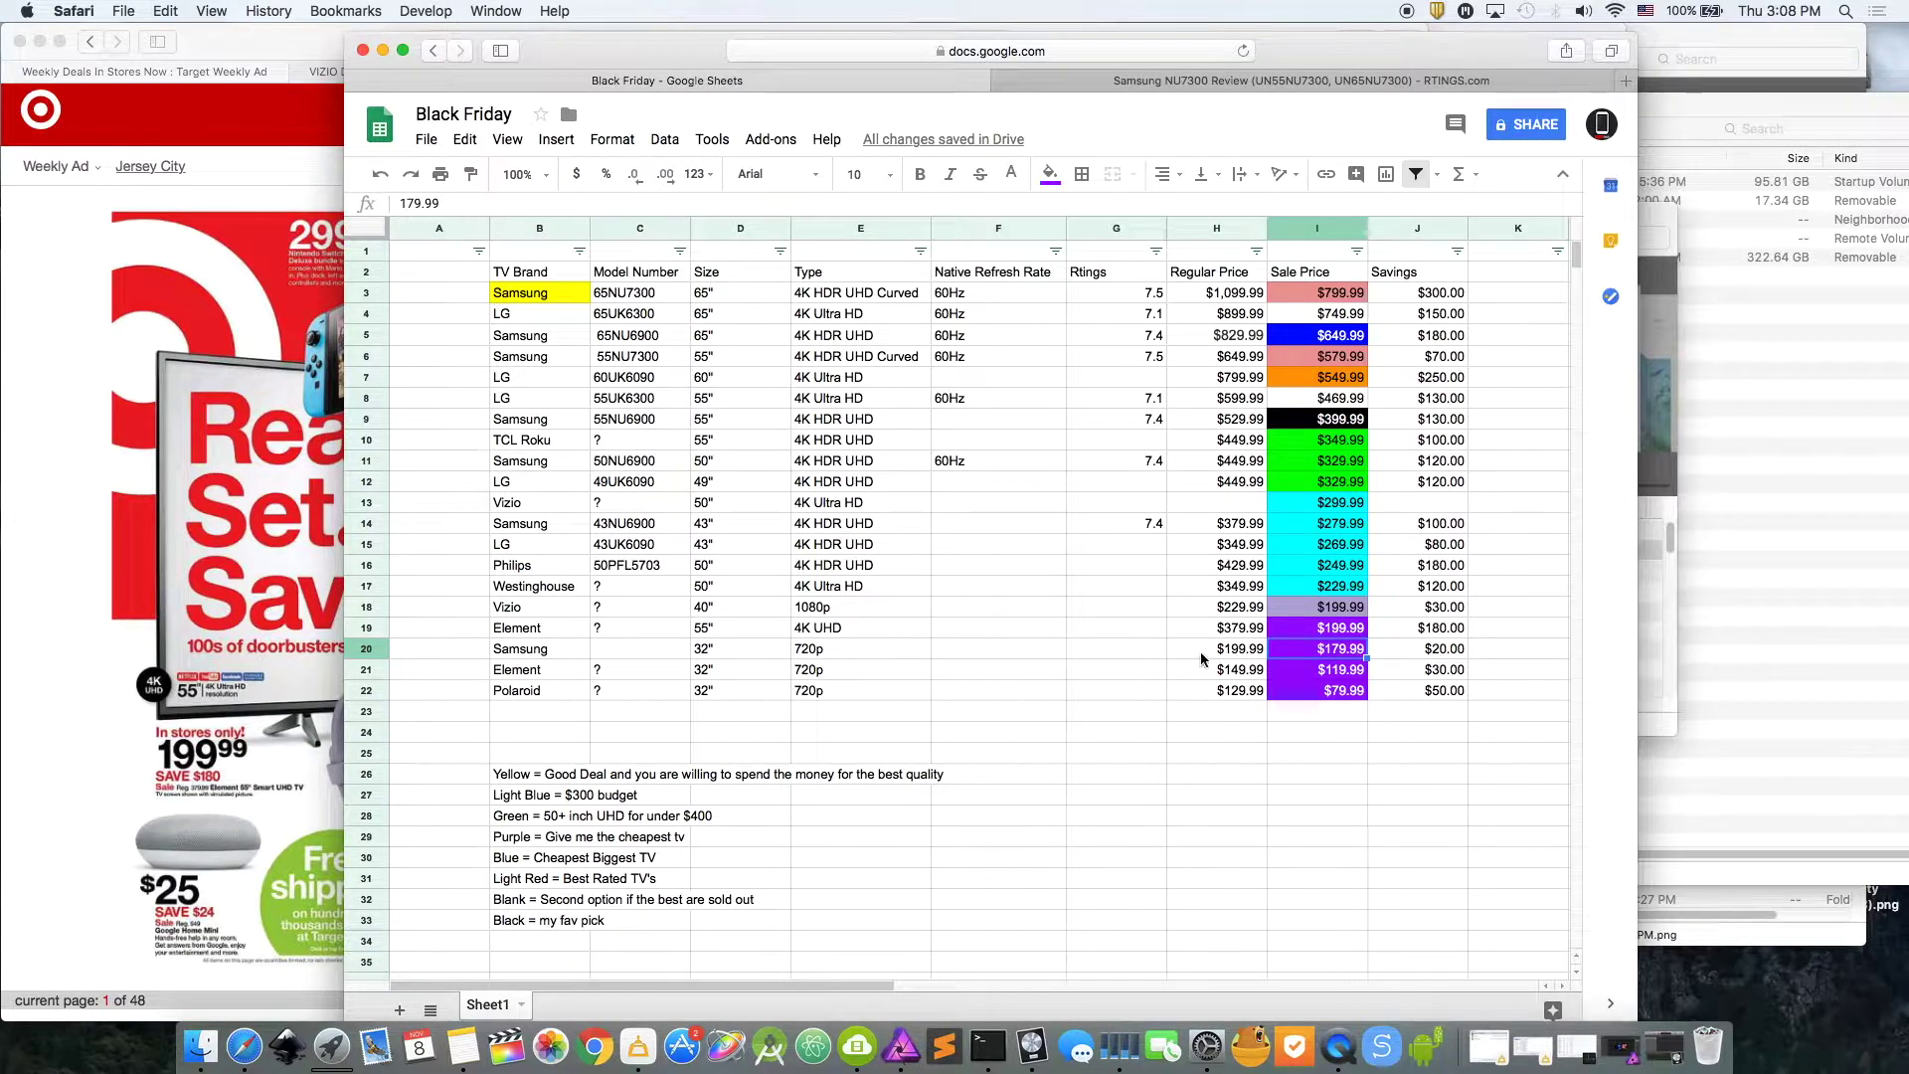
{"action": "left_click", "coordinate": [559, 631]}
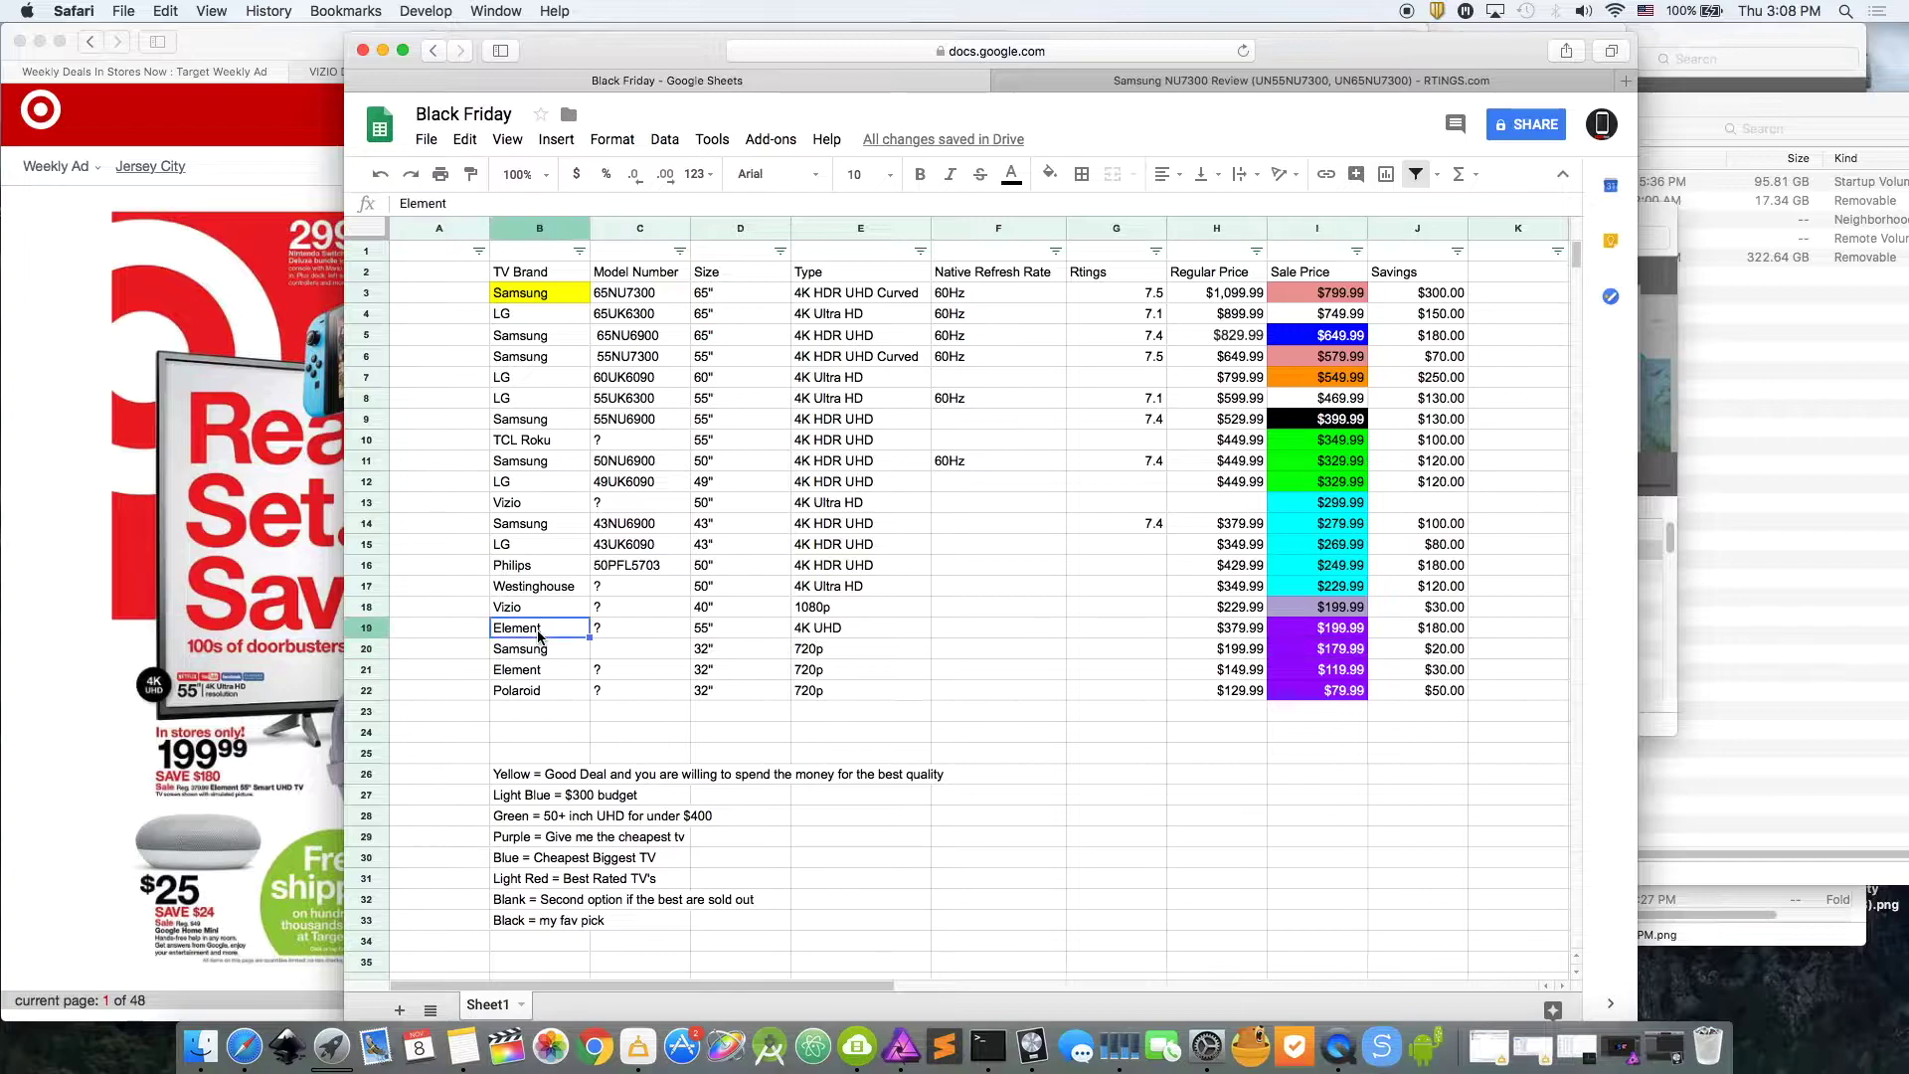
{"action": "left_click", "coordinate": [1352, 627]}
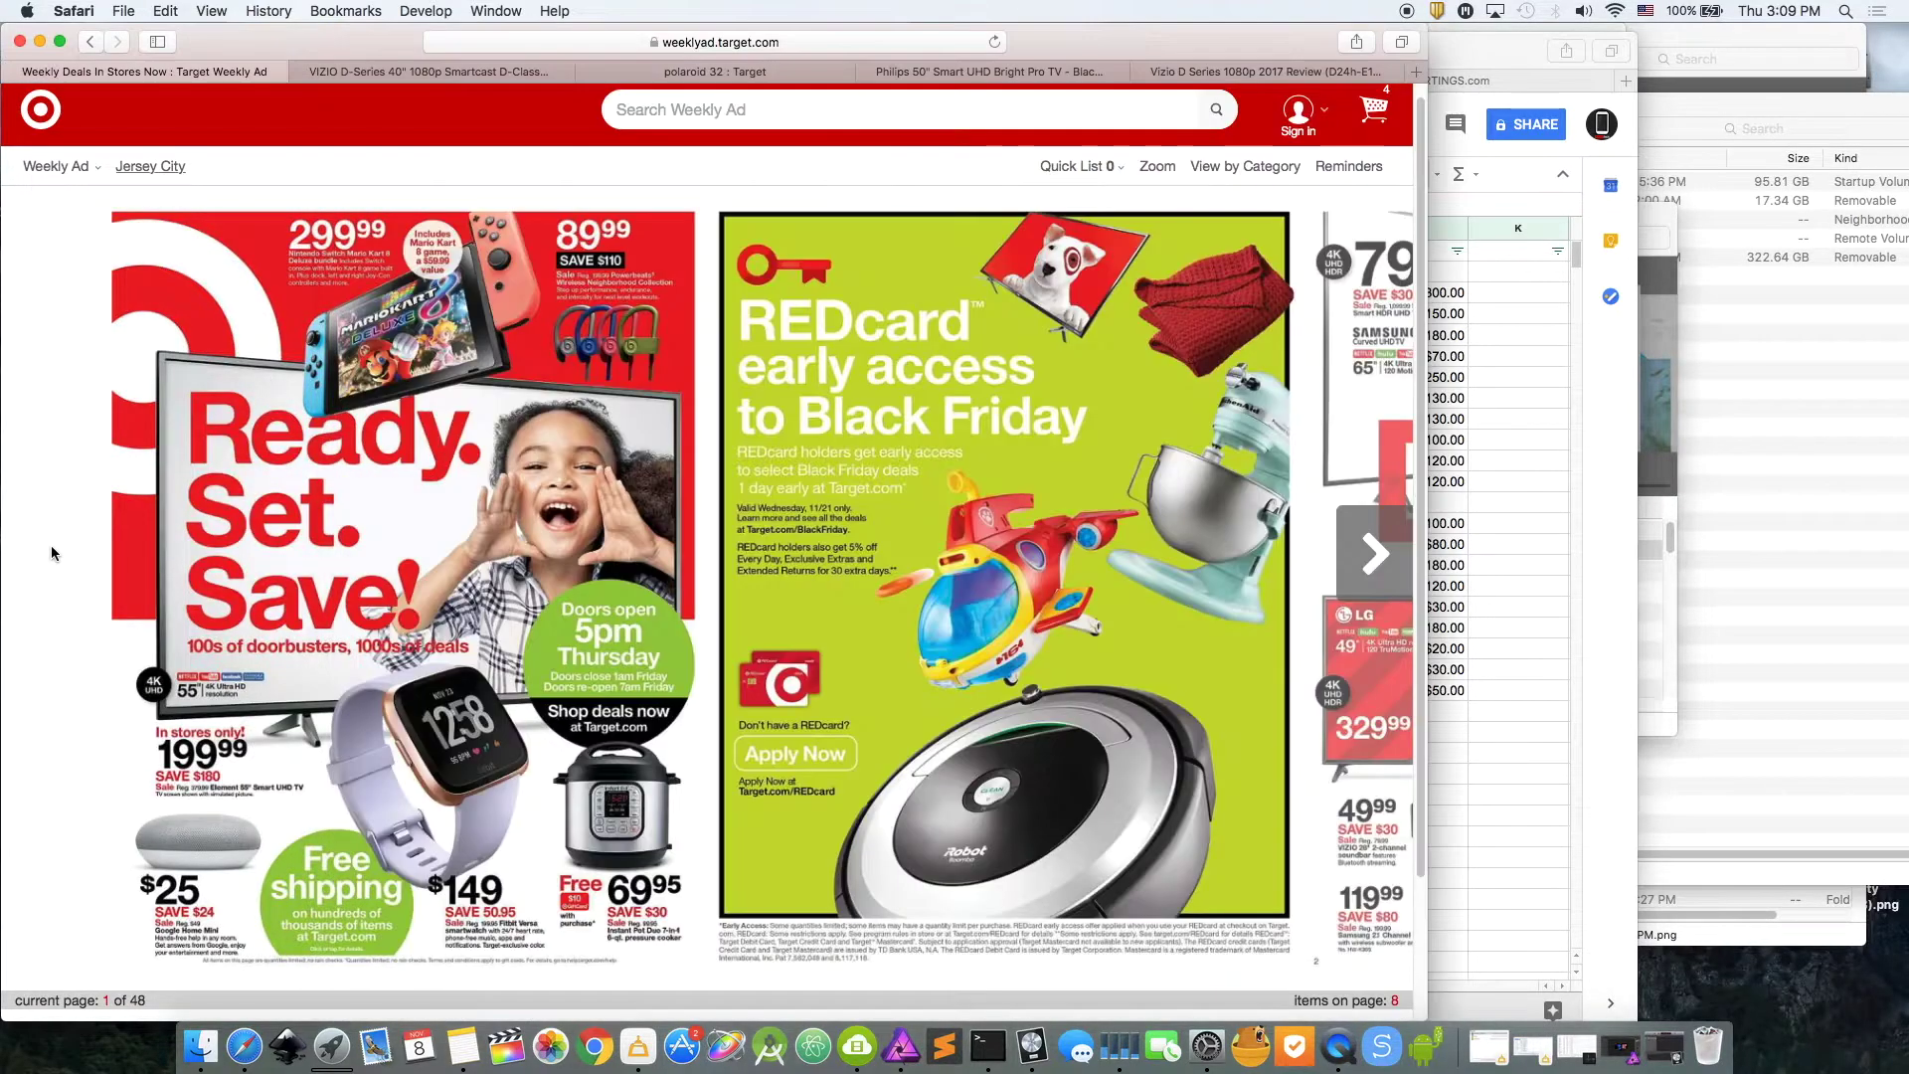
{"action": "left_click", "coordinate": [51, 545]}
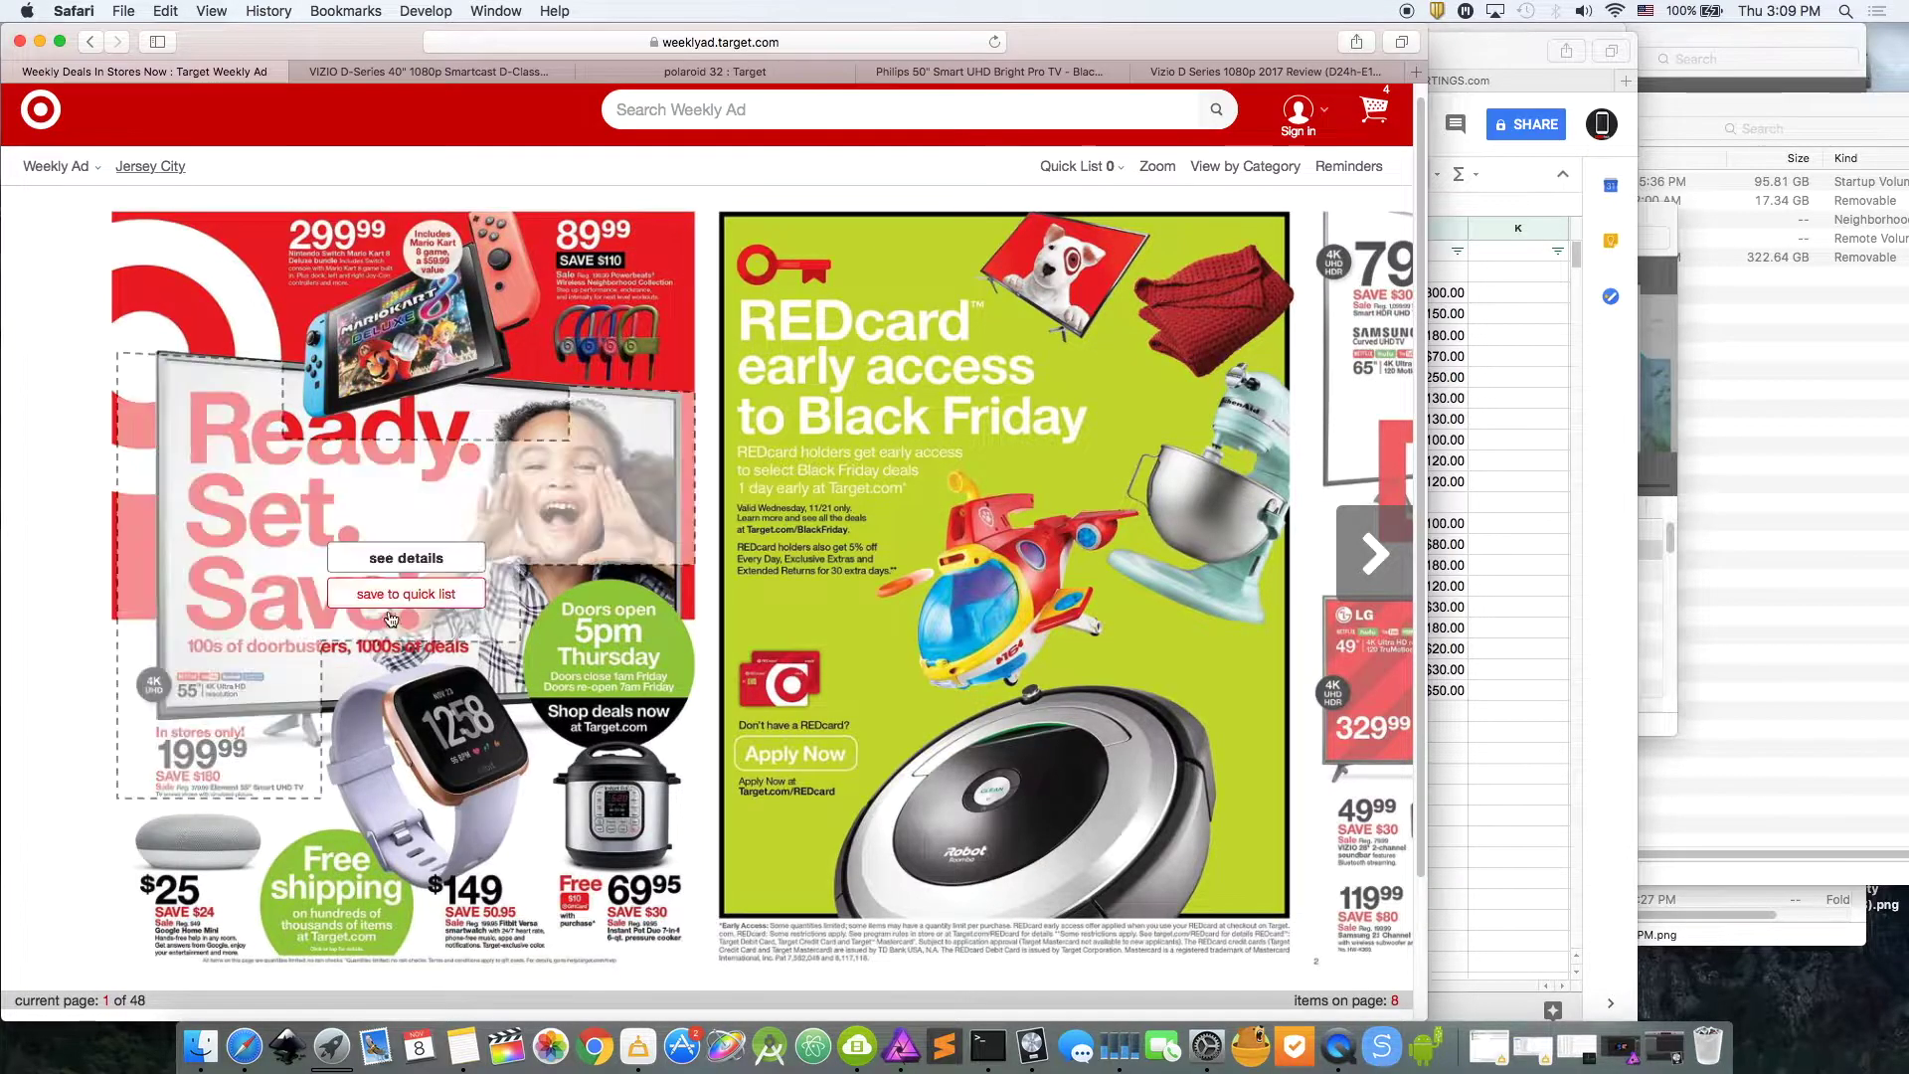
{"action": "key", "text": "super+grave"}
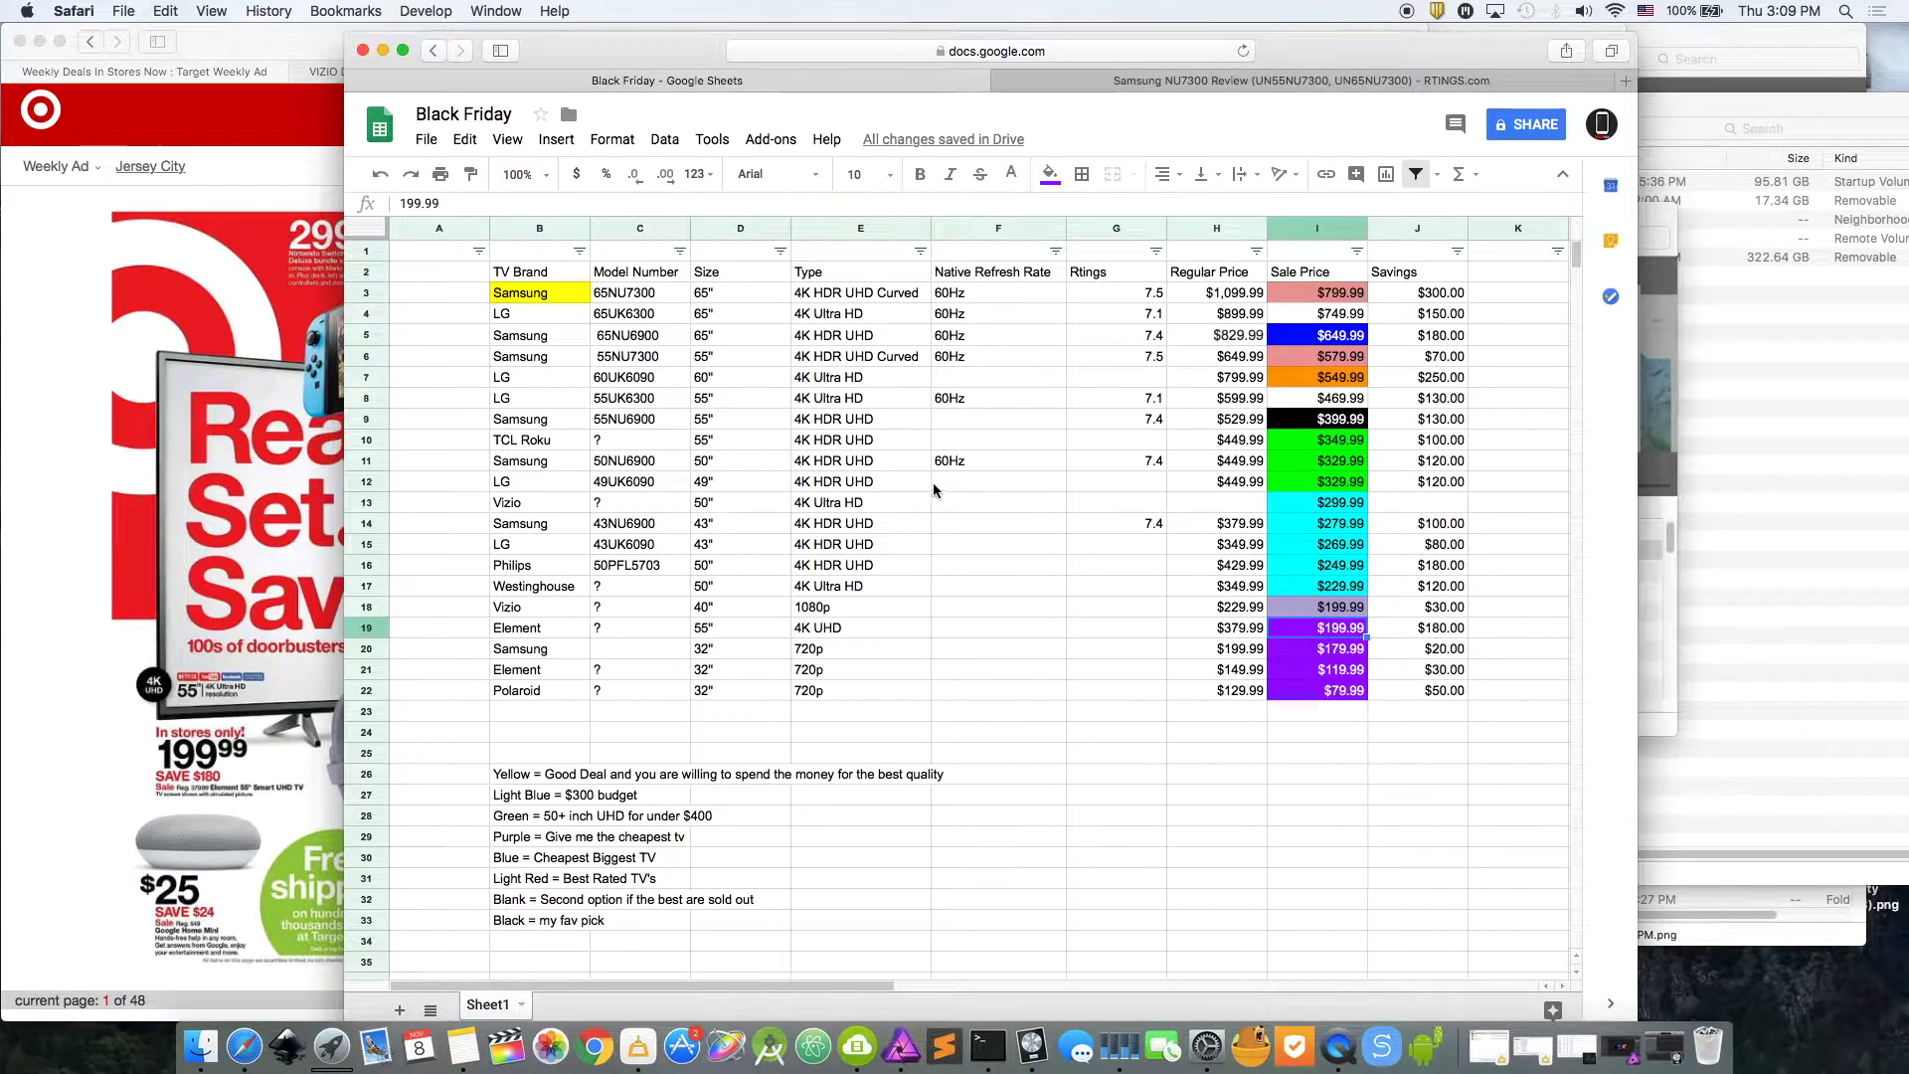
{"action": "left_click", "coordinate": [325, 606]}
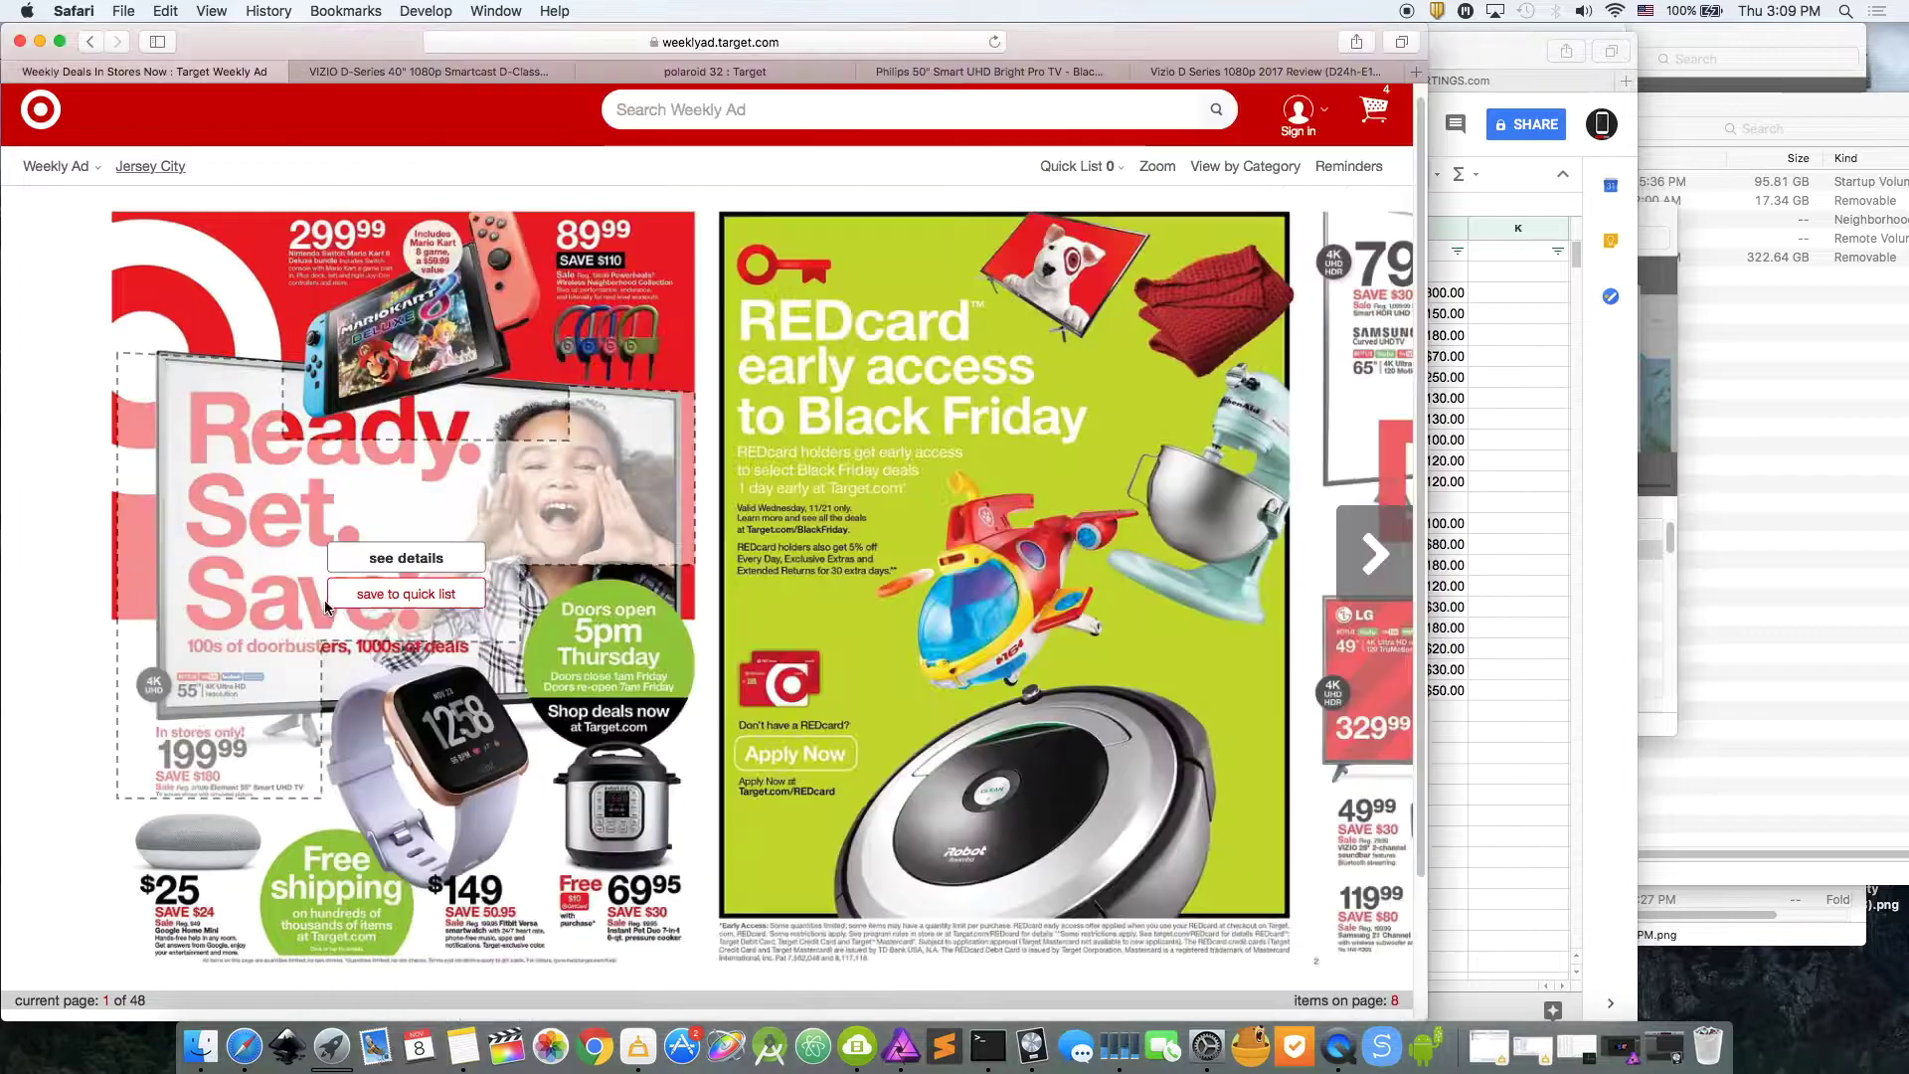
{"action": "left_click", "coordinate": [1483, 742]}
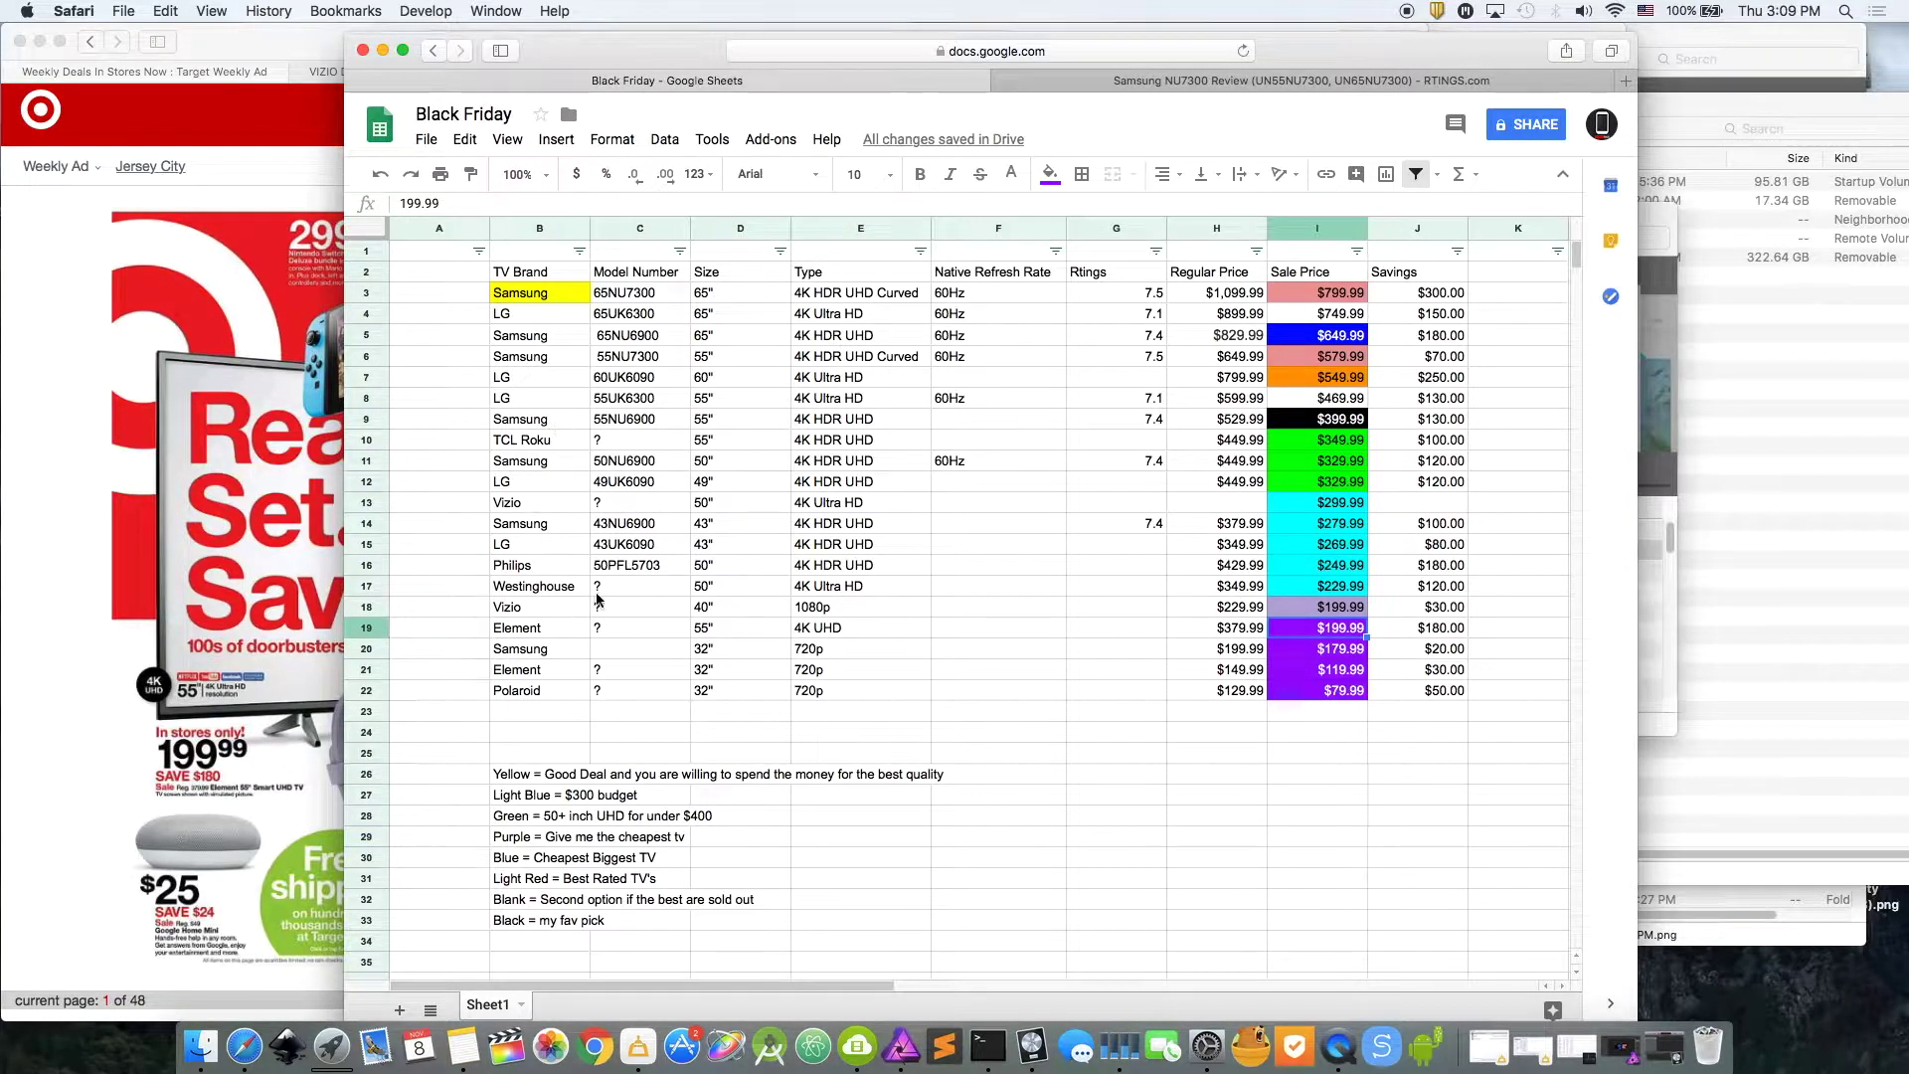
{"action": "left_click", "coordinate": [1195, 686]}
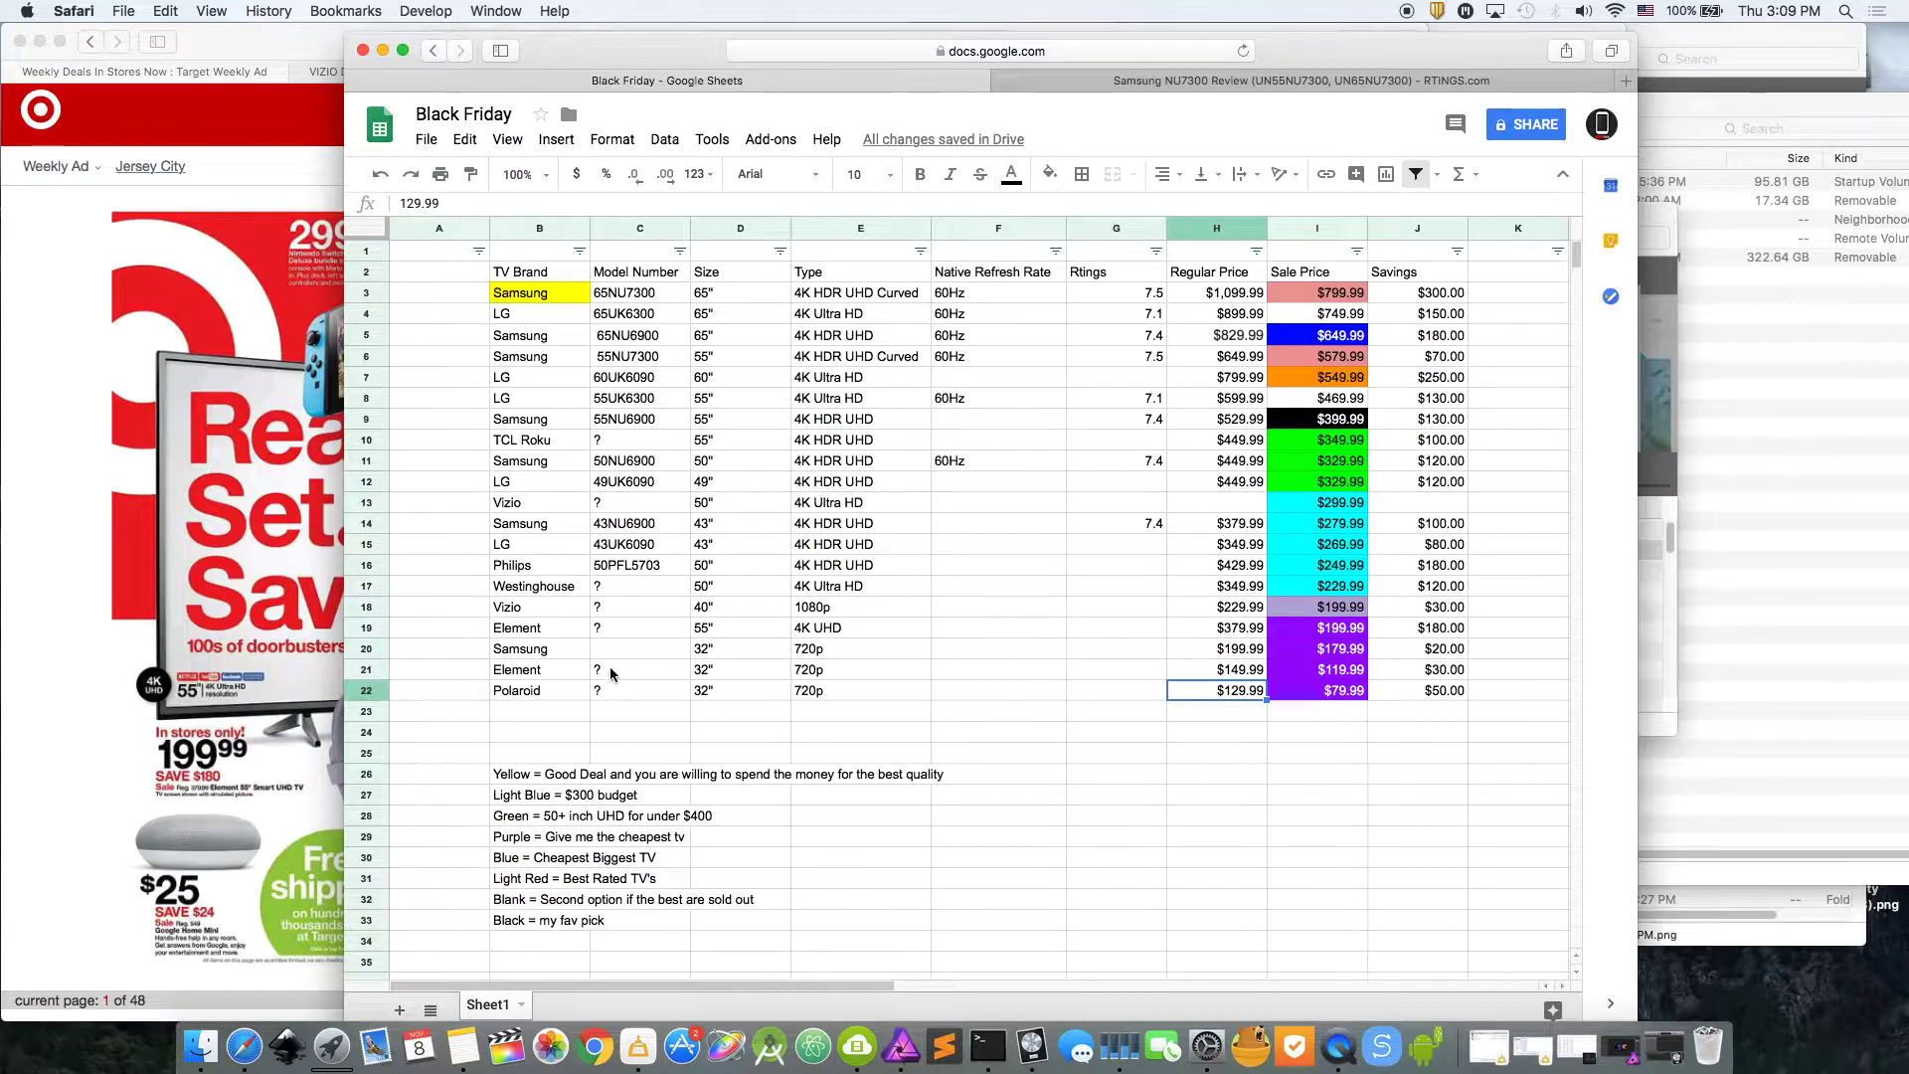
{"action": "left_click", "coordinate": [508, 612]}
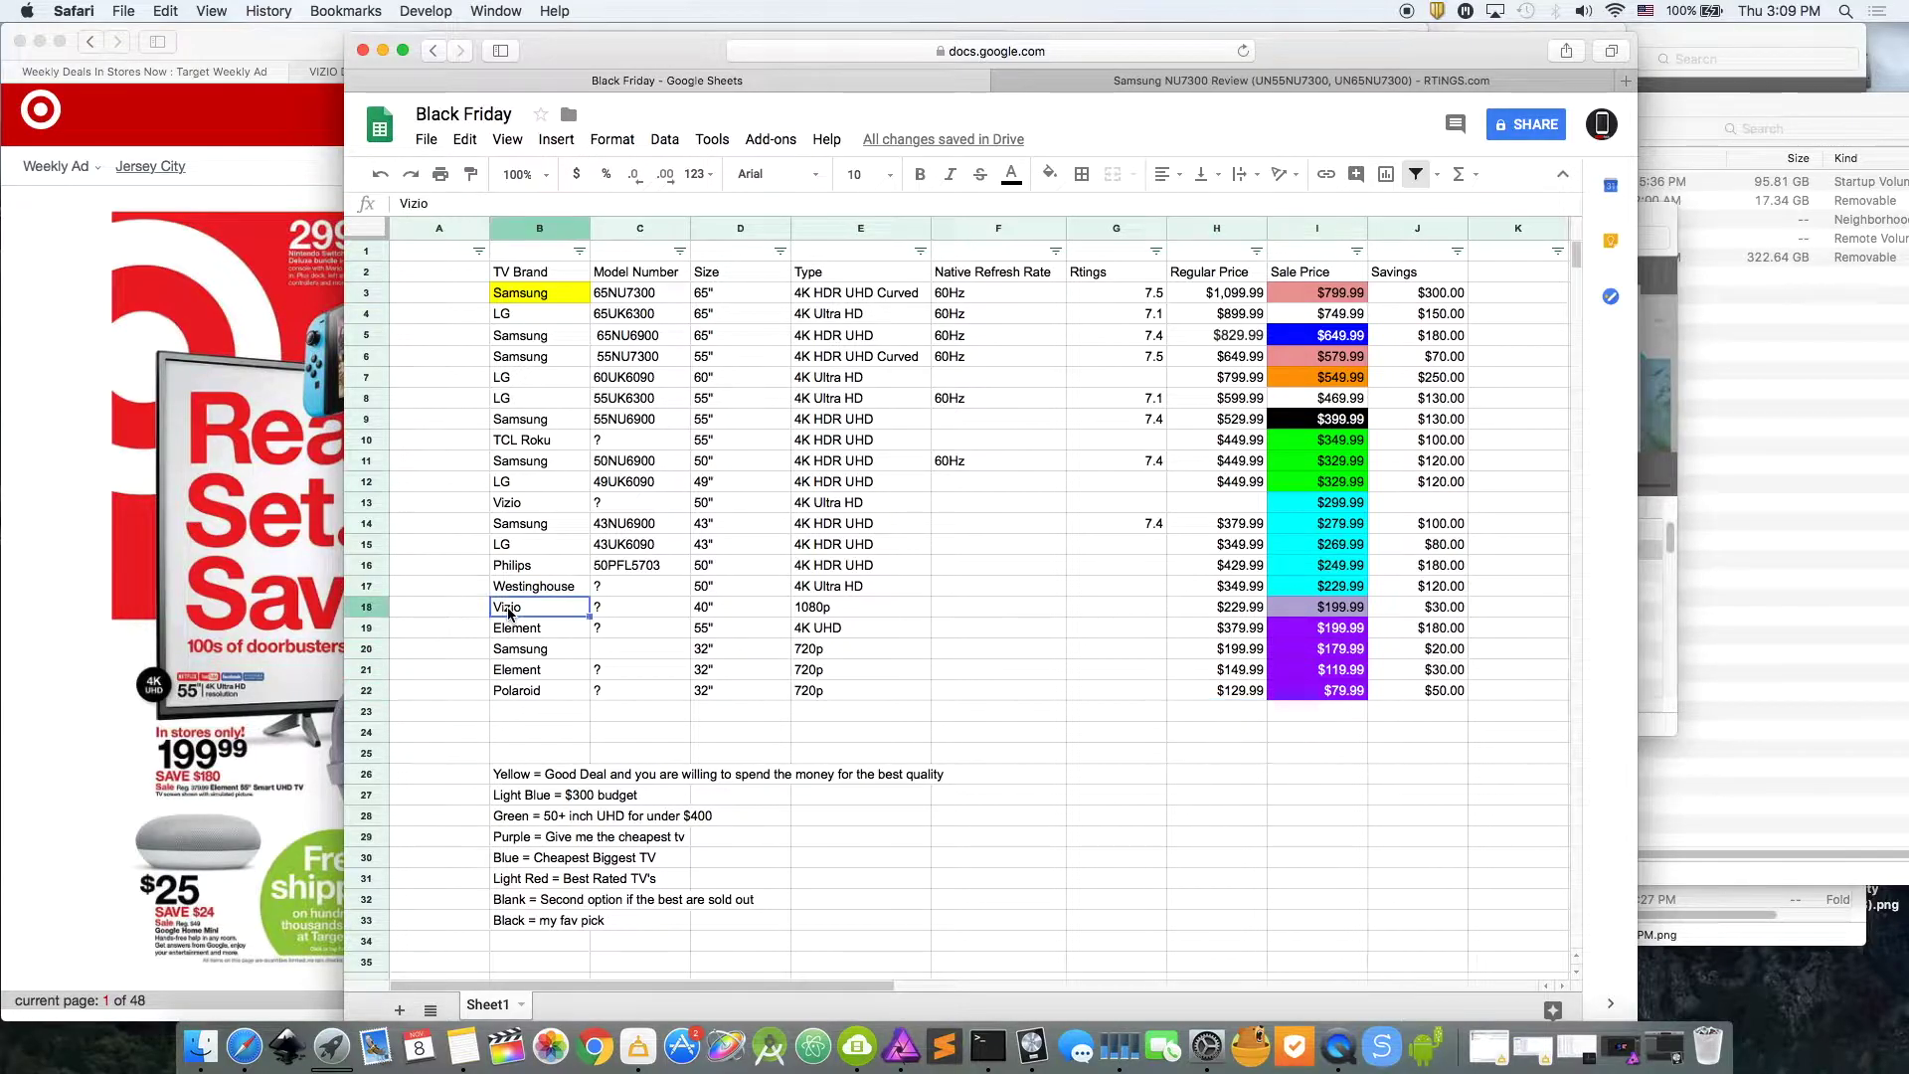
{"action": "left_click", "coordinate": [712, 610]}
{"action": "left_click", "coordinate": [807, 609]}
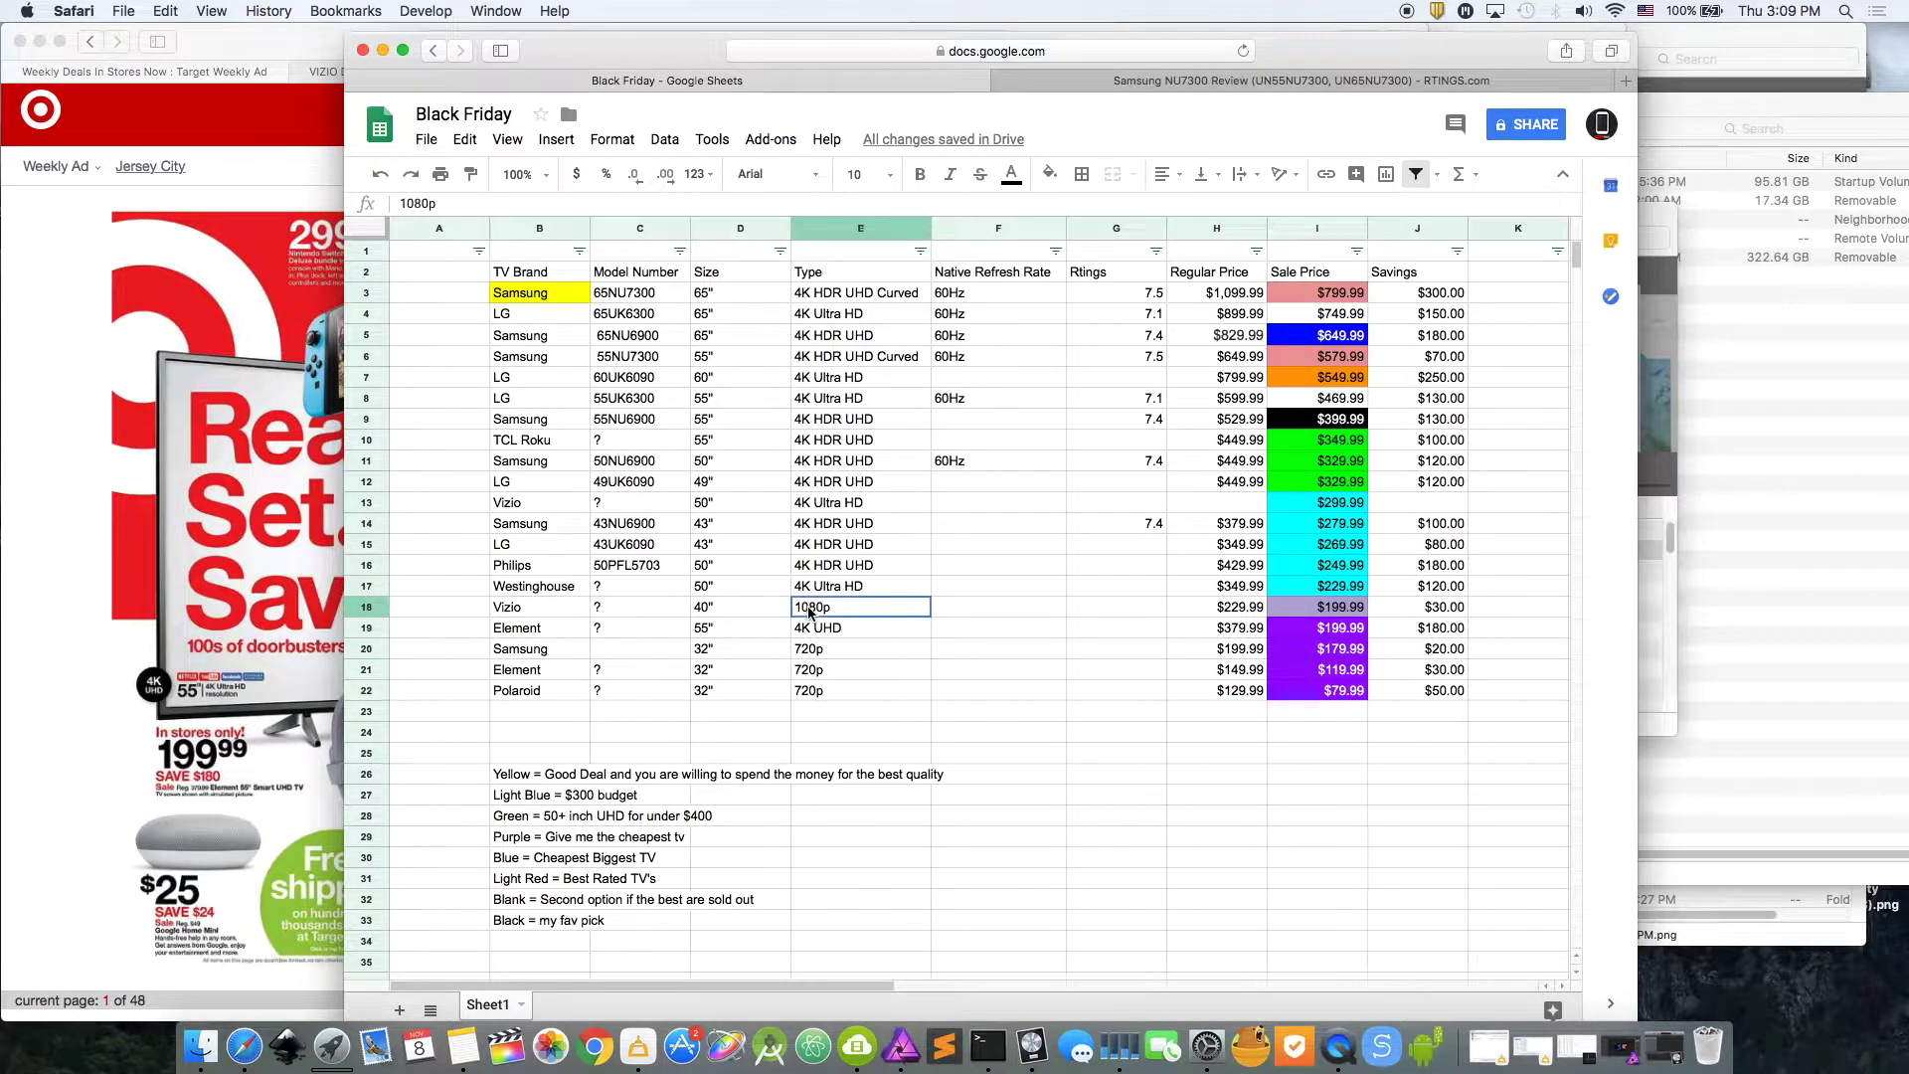
{"action": "left_click", "coordinate": [1311, 609]}
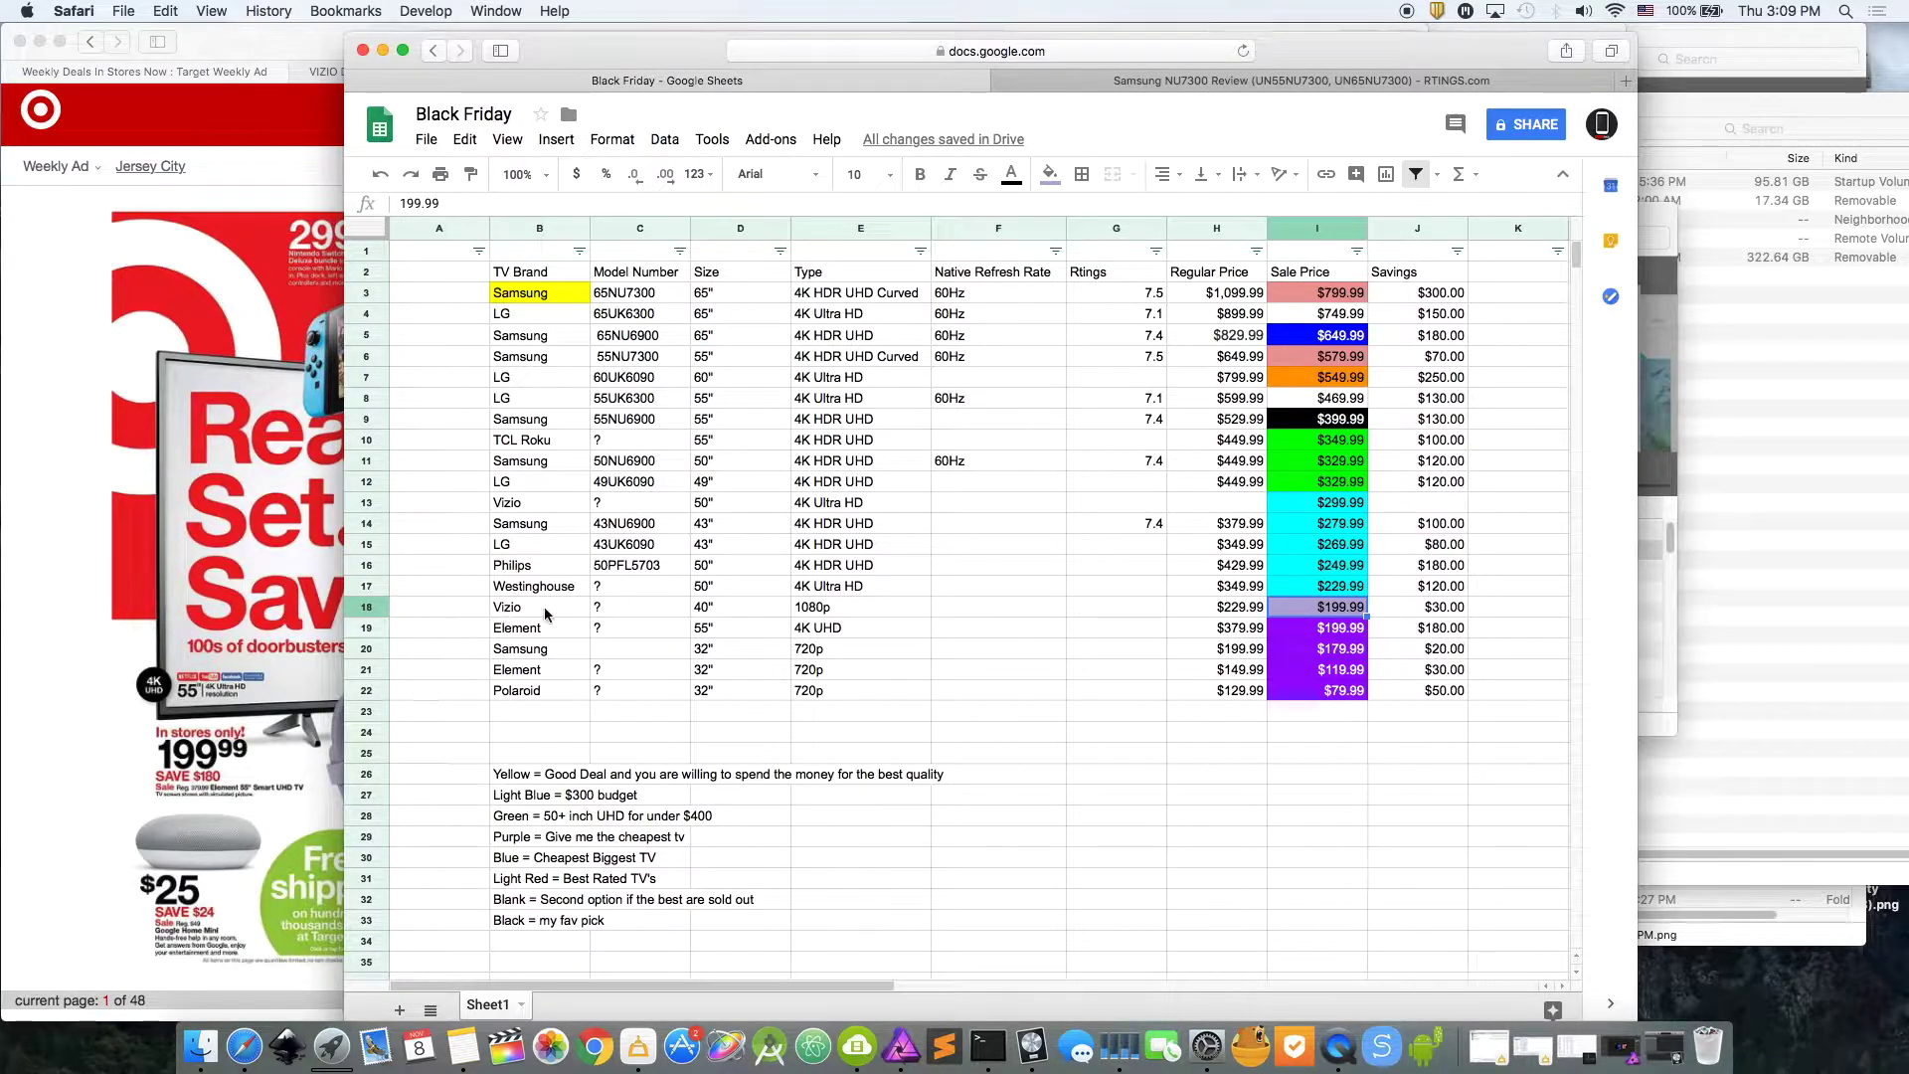
{"action": "left_click", "coordinate": [495, 634]}
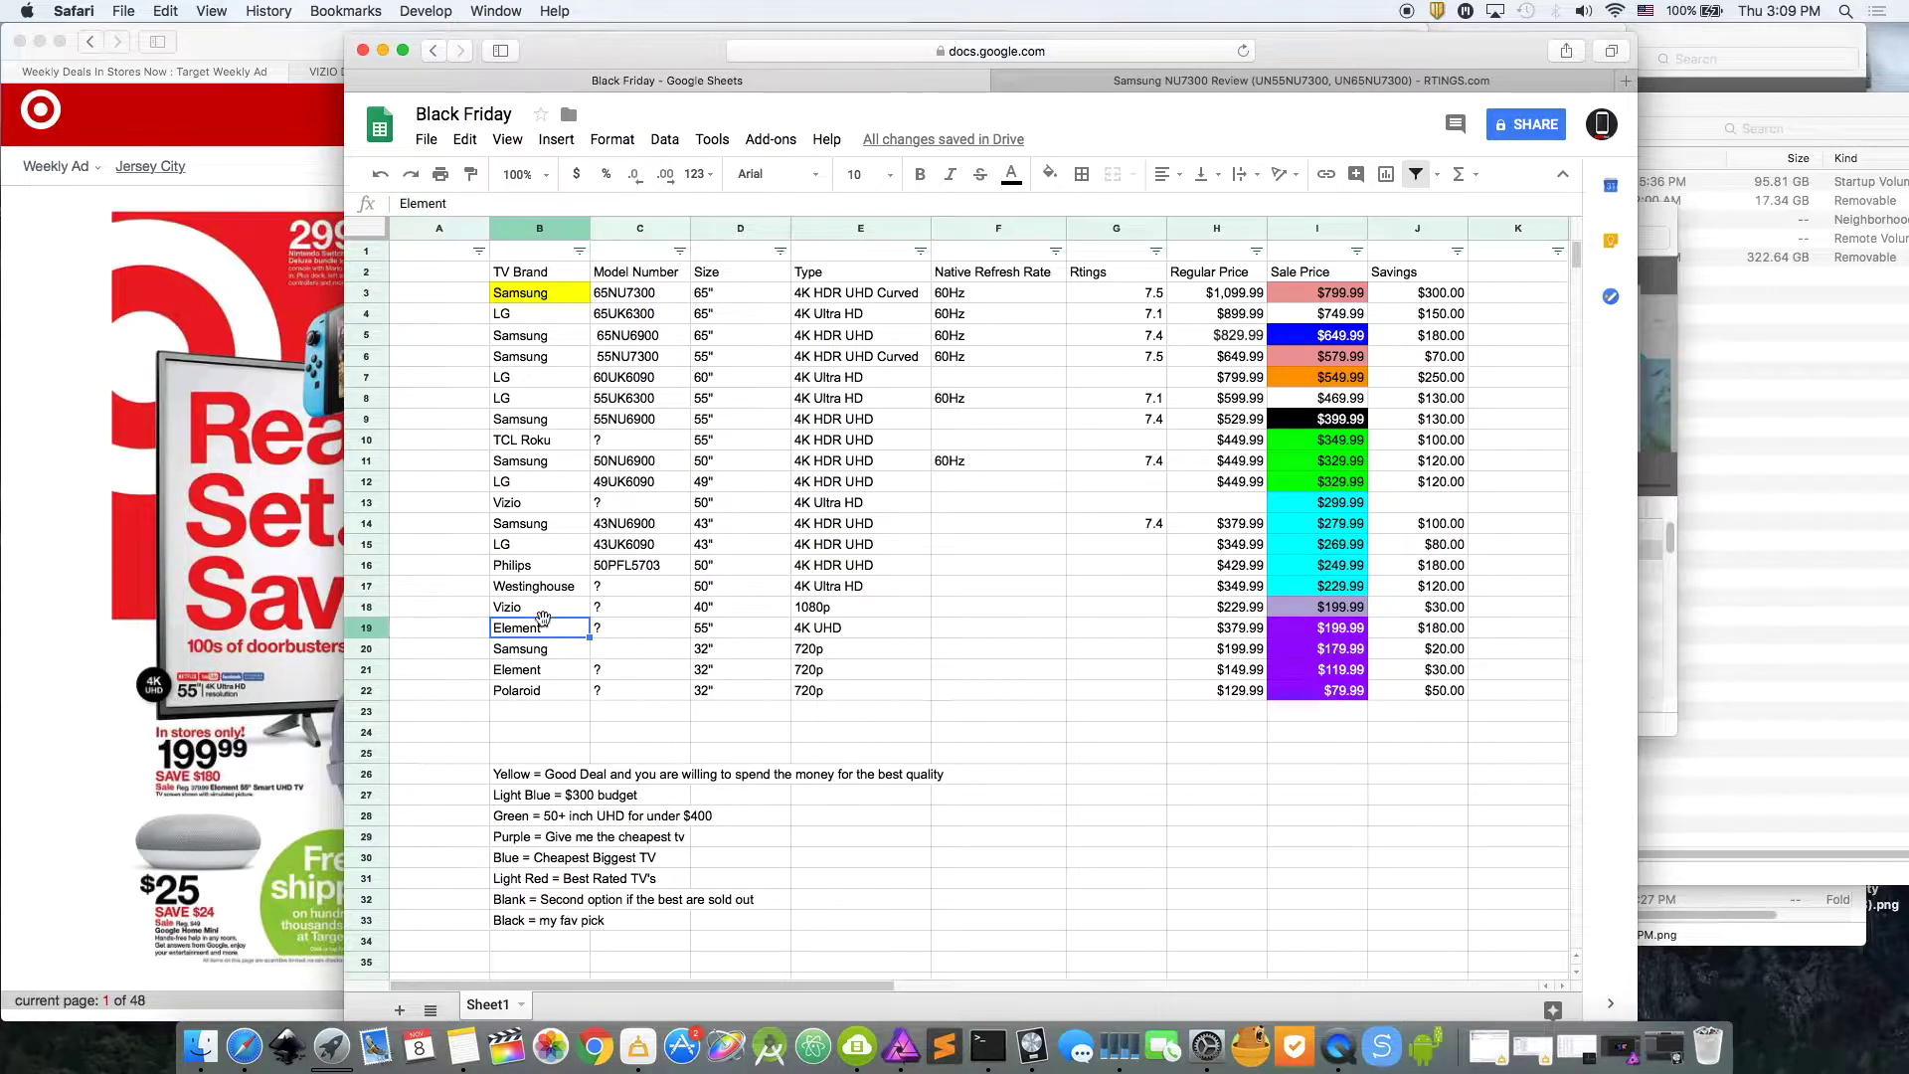
{"action": "left_click", "coordinate": [546, 613]}
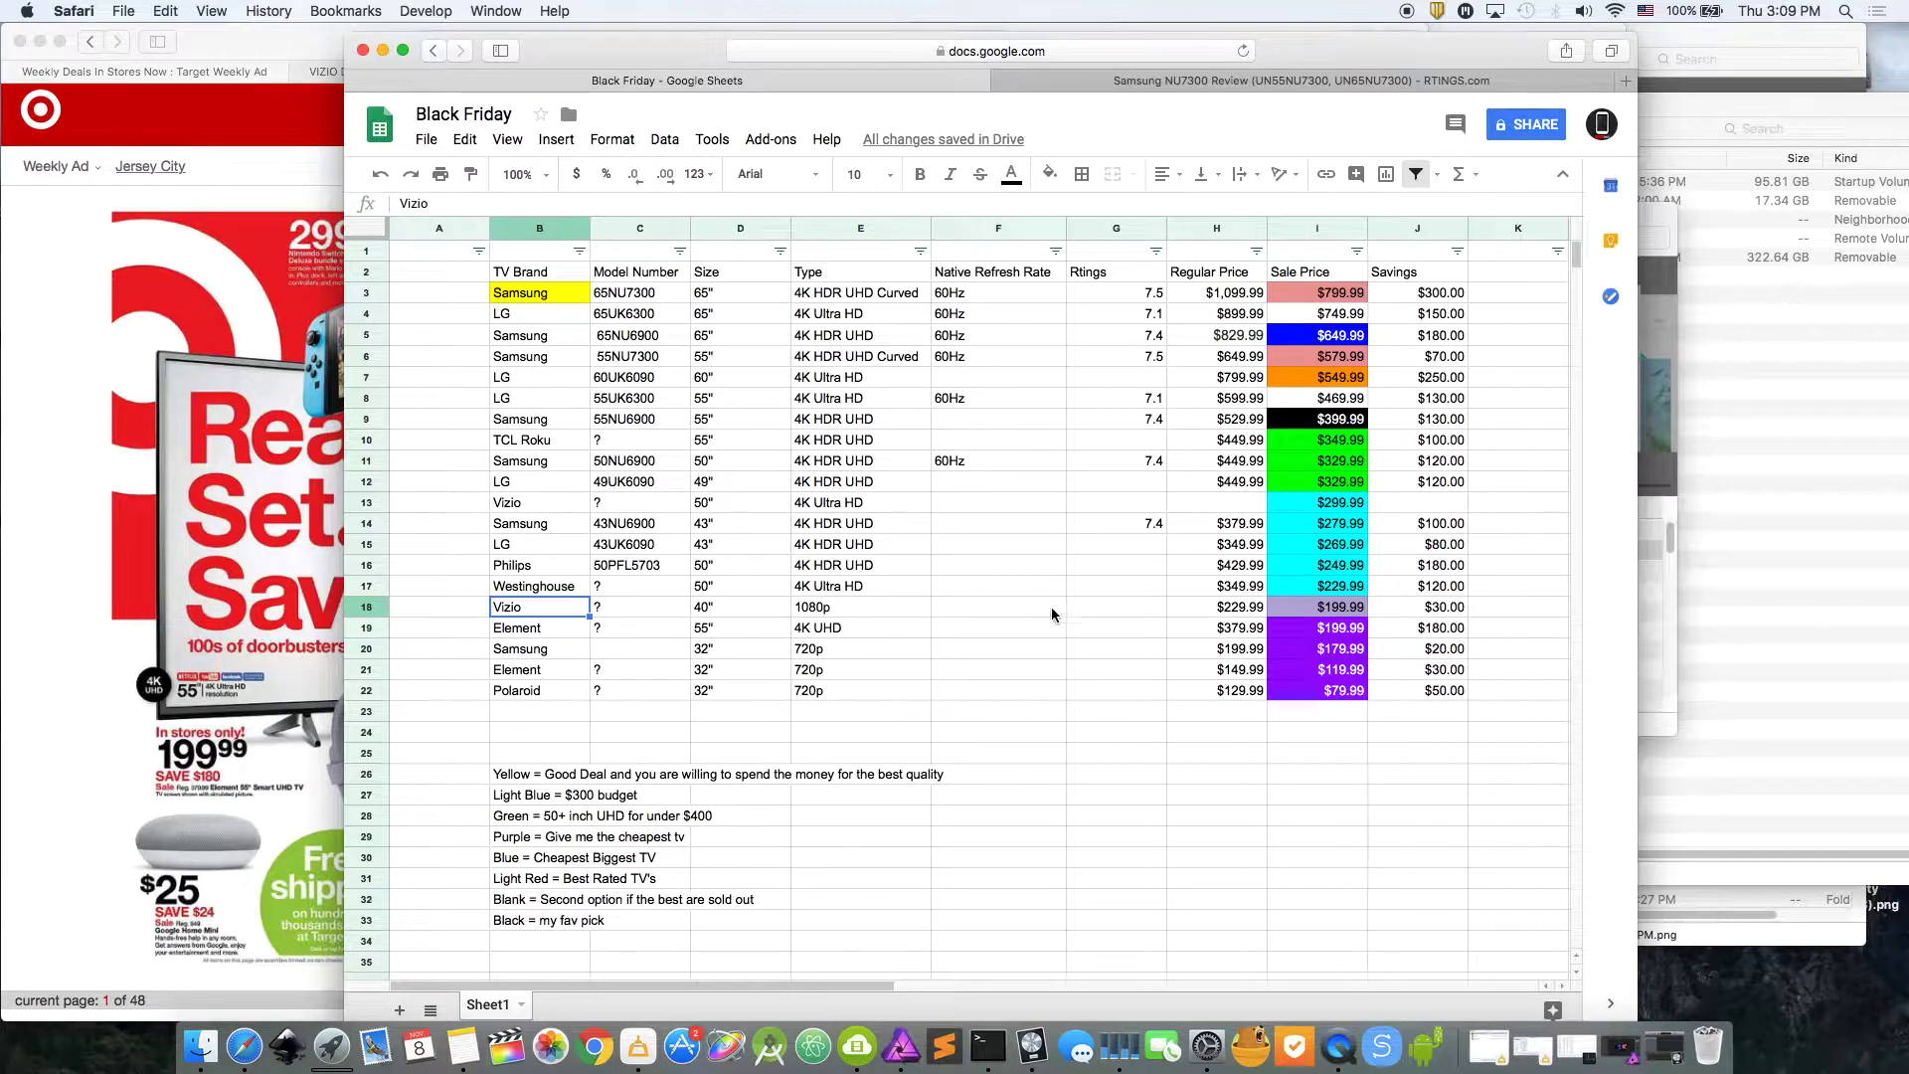
{"action": "scroll", "coordinate": [895, 711], "scroll_direction": "down", "scroll_amount": 1}
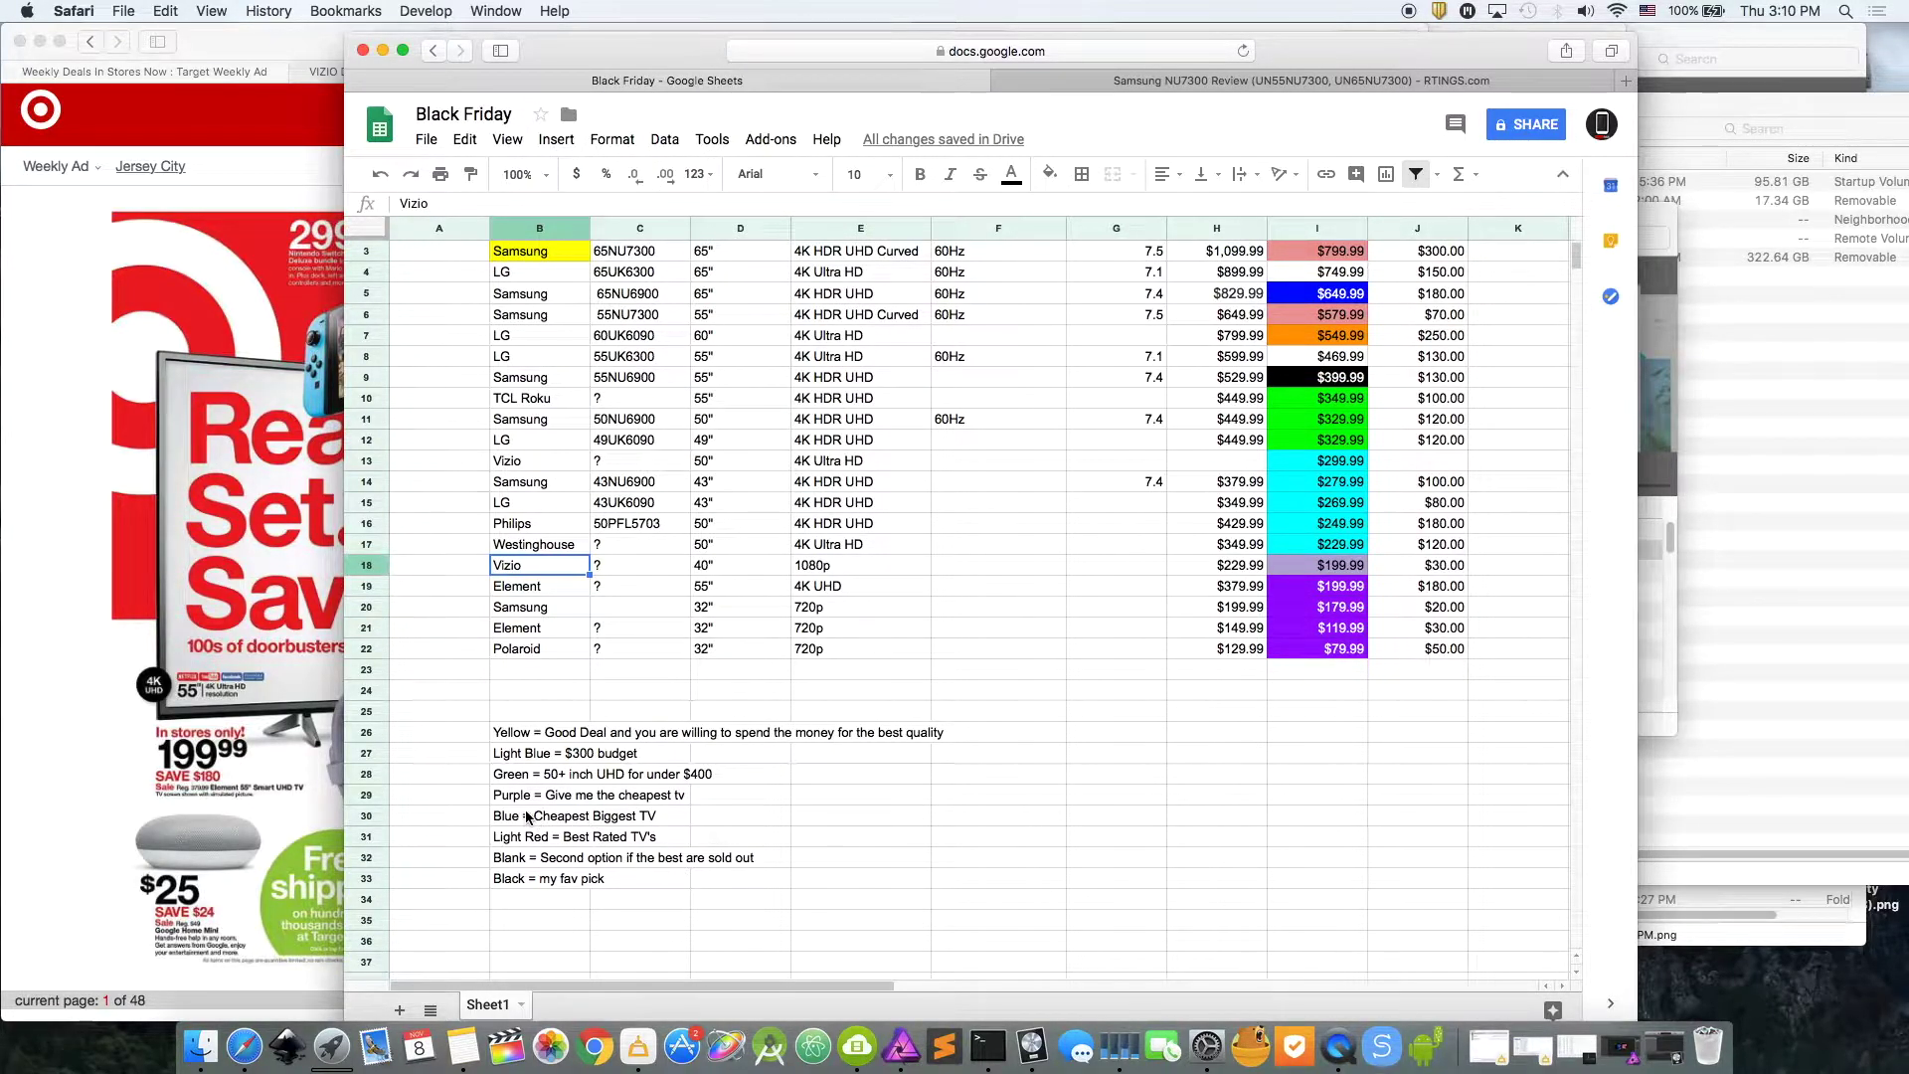
{"action": "left_click", "coordinate": [575, 759]}
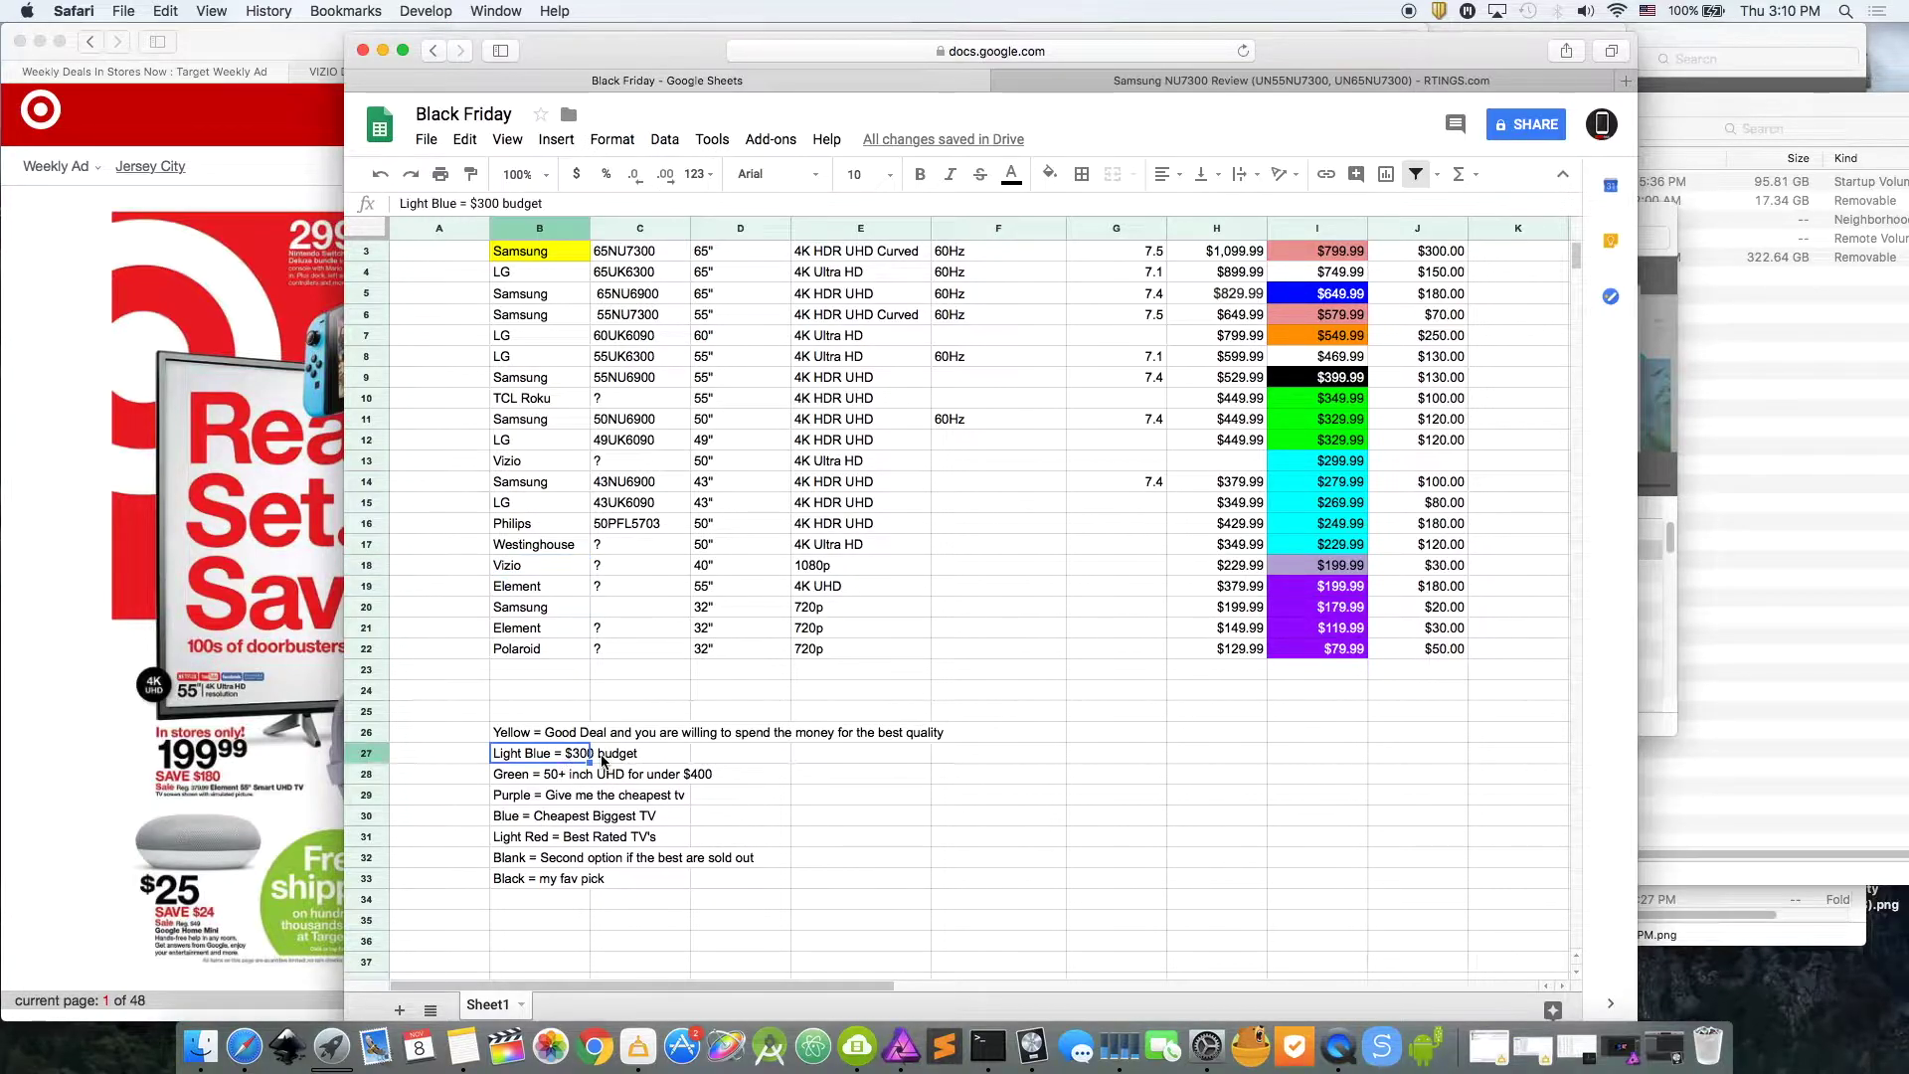
{"action": "left_click", "coordinate": [596, 758]}
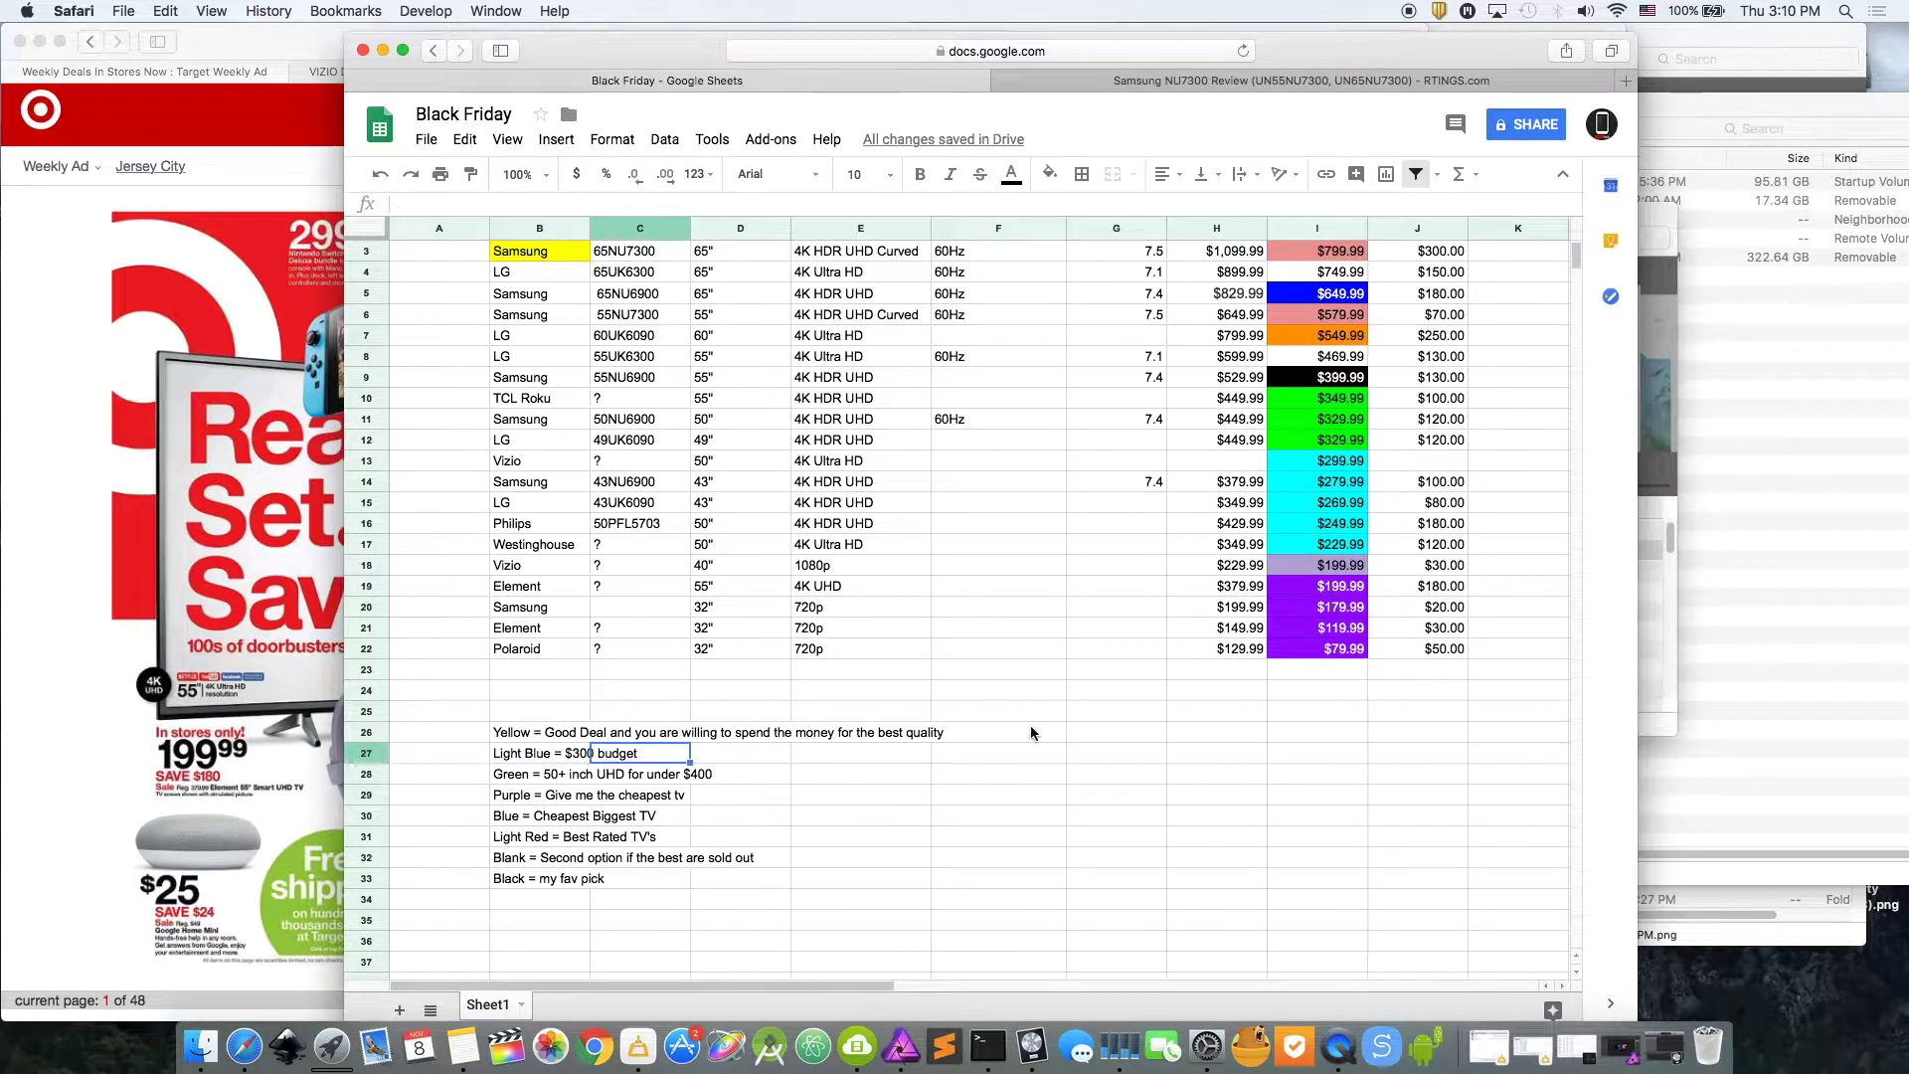
{"action": "scroll", "coordinate": [1030, 725], "scroll_direction": "up", "scroll_amount": 2}
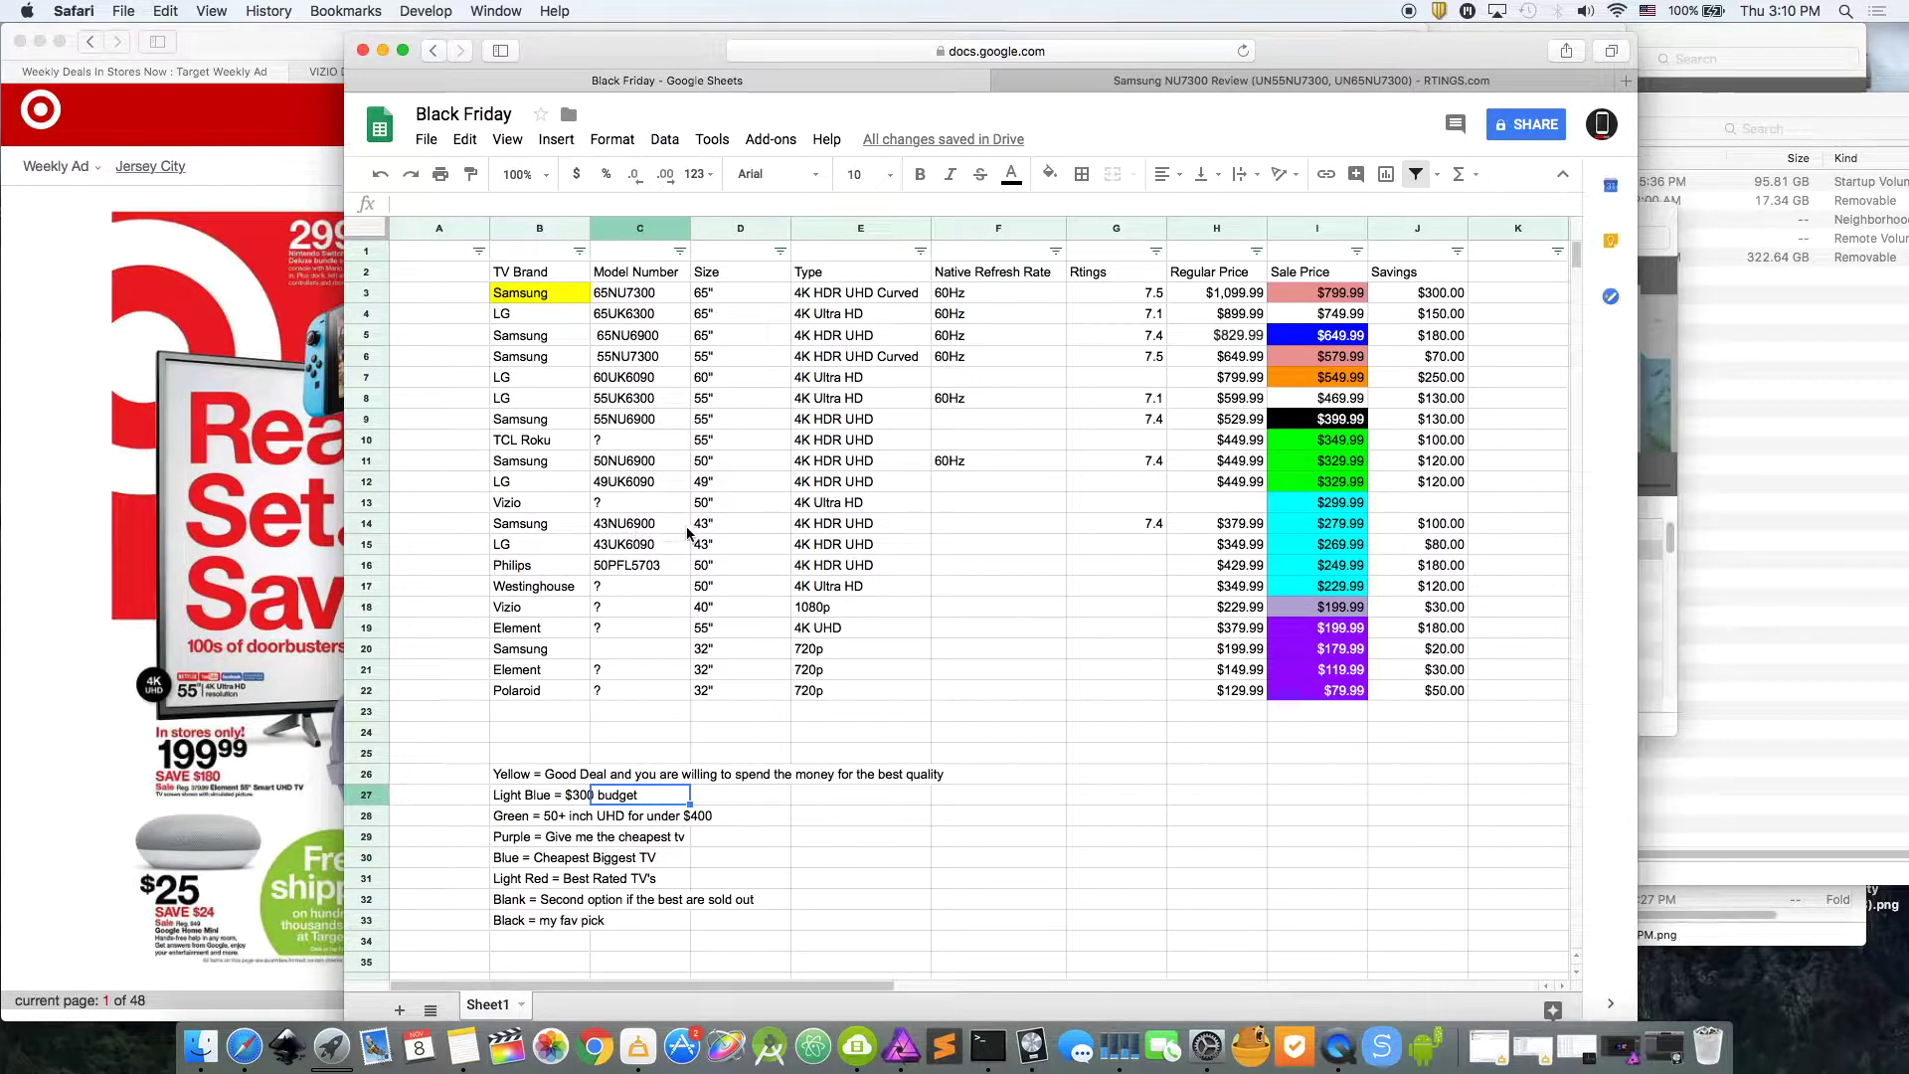
{"action": "left_click", "coordinate": [1102, 522]}
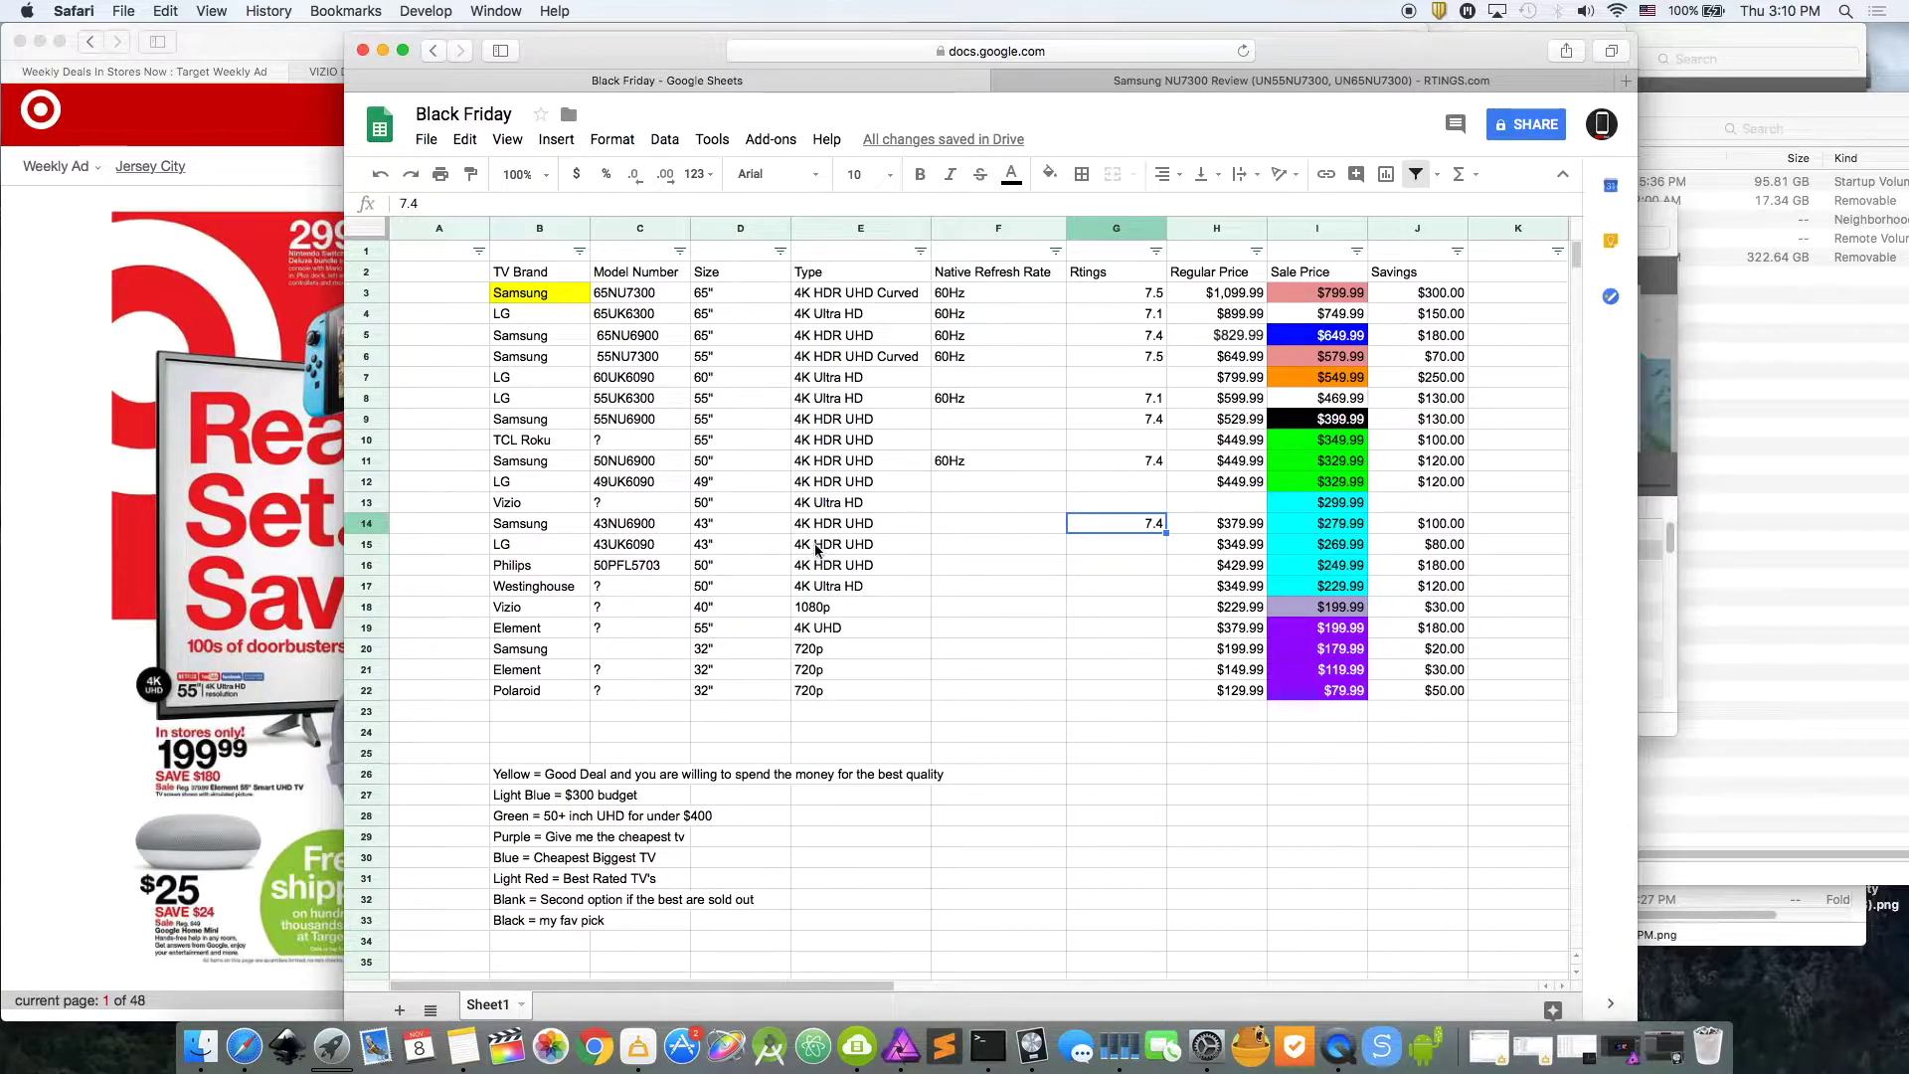
{"action": "left_click", "coordinate": [709, 550]}
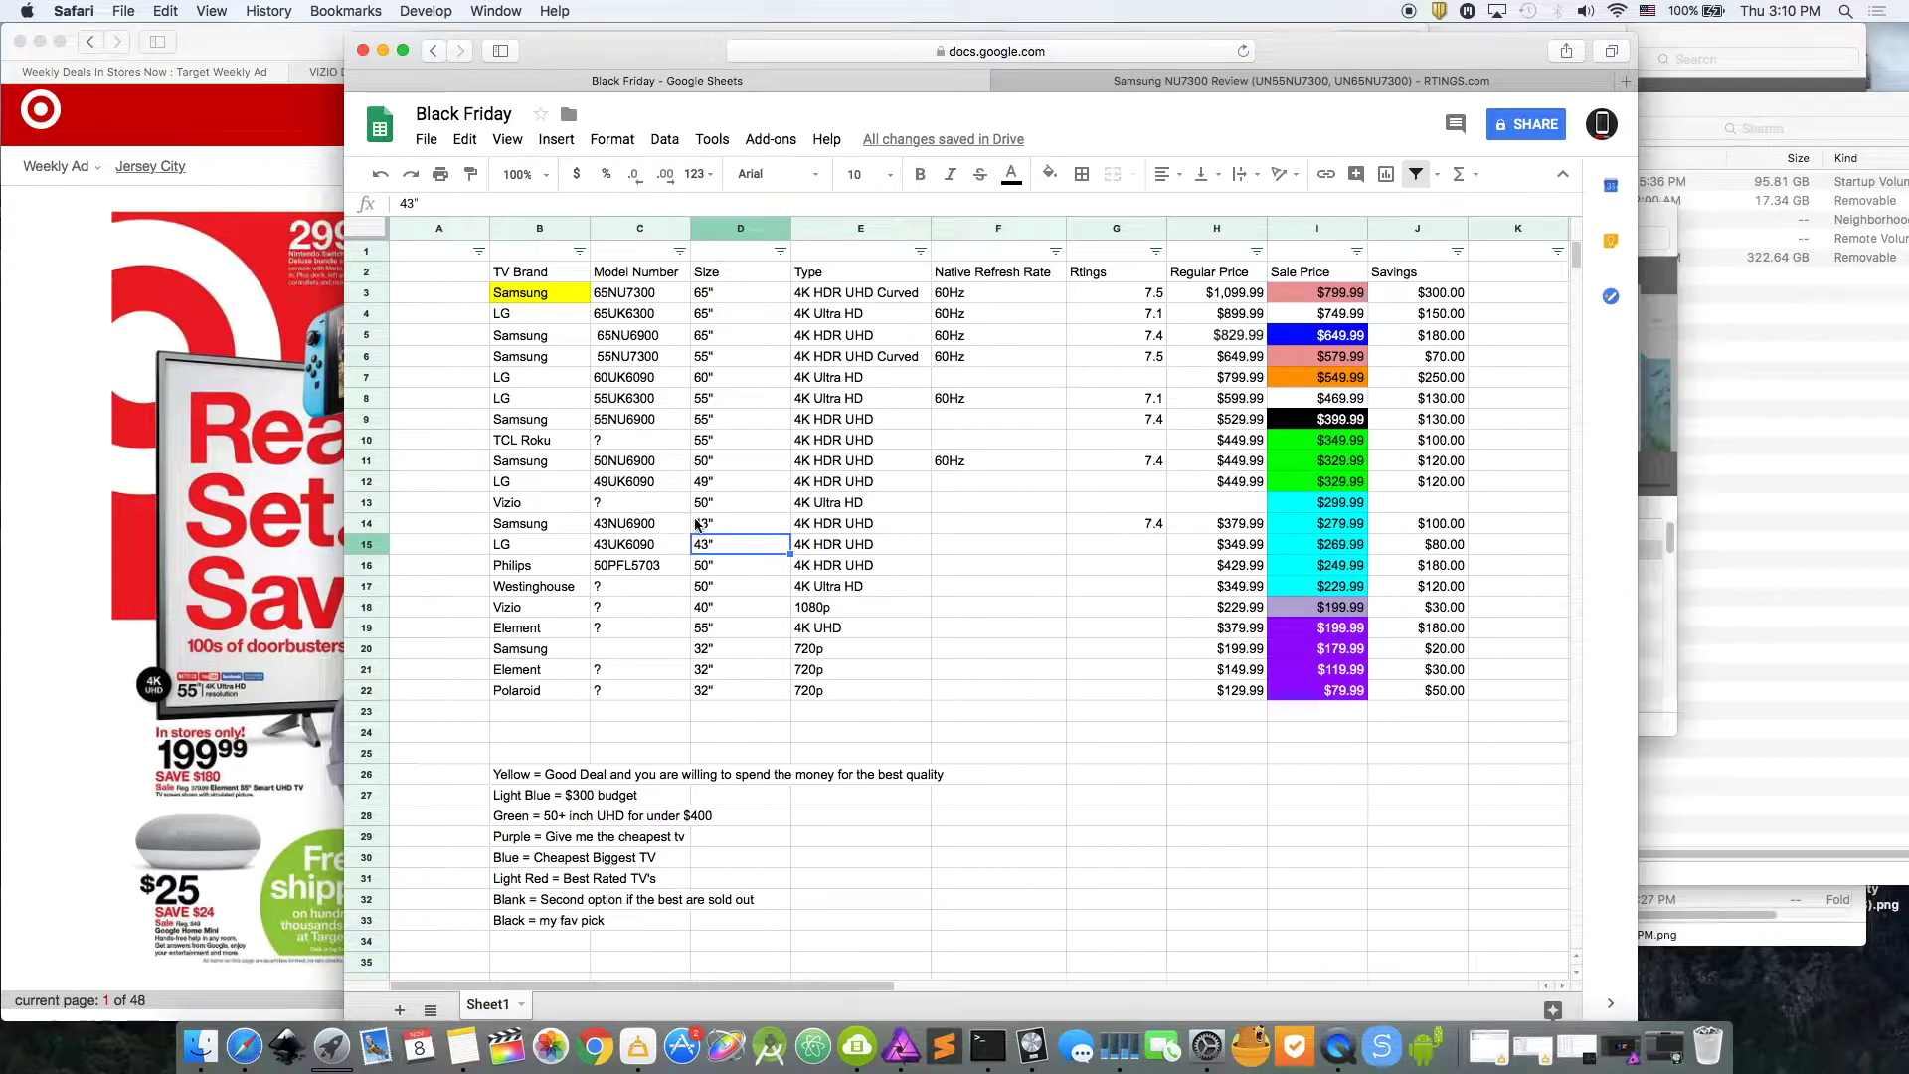
{"action": "left_click", "coordinate": [719, 565]}
{"action": "left_click", "coordinate": [1335, 565]}
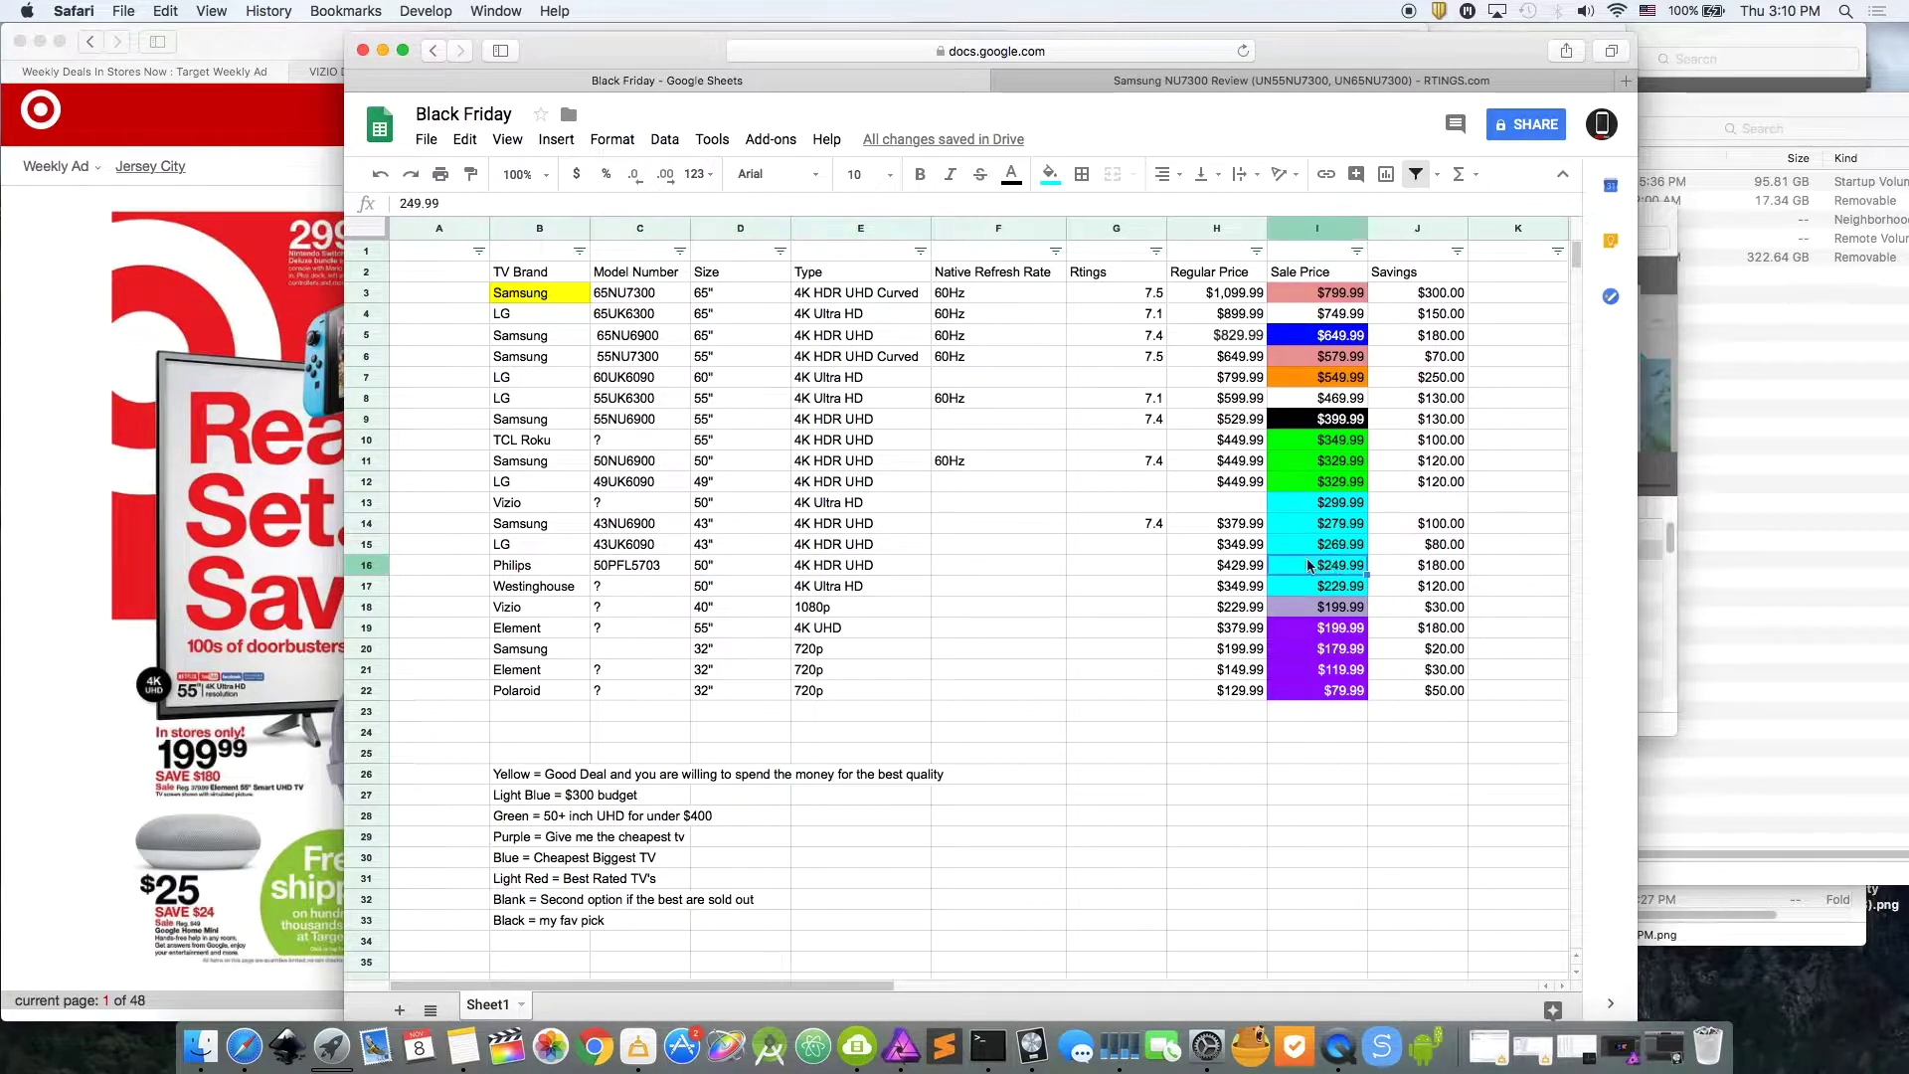
{"action": "left_click", "coordinate": [748, 565]}
{"action": "left_click", "coordinate": [831, 573]}
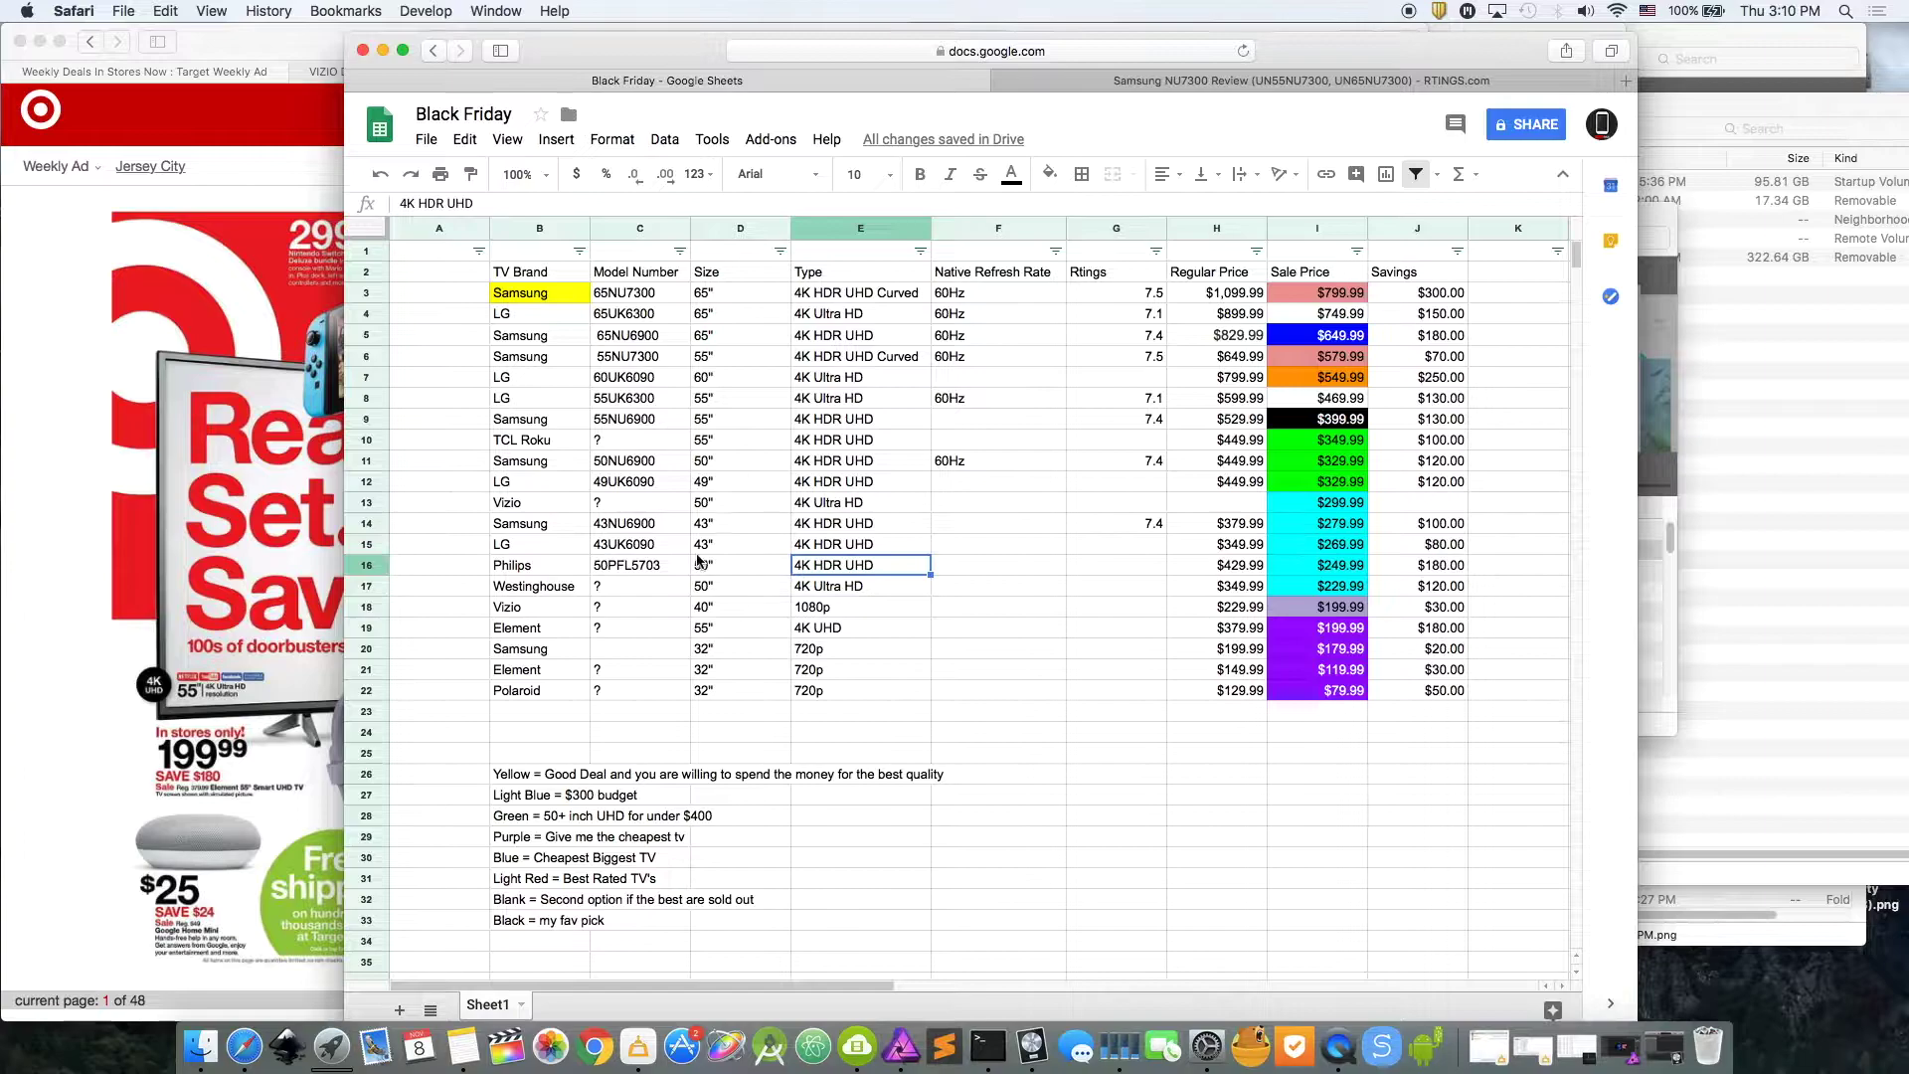
{"action": "left_click", "coordinate": [1282, 571]}
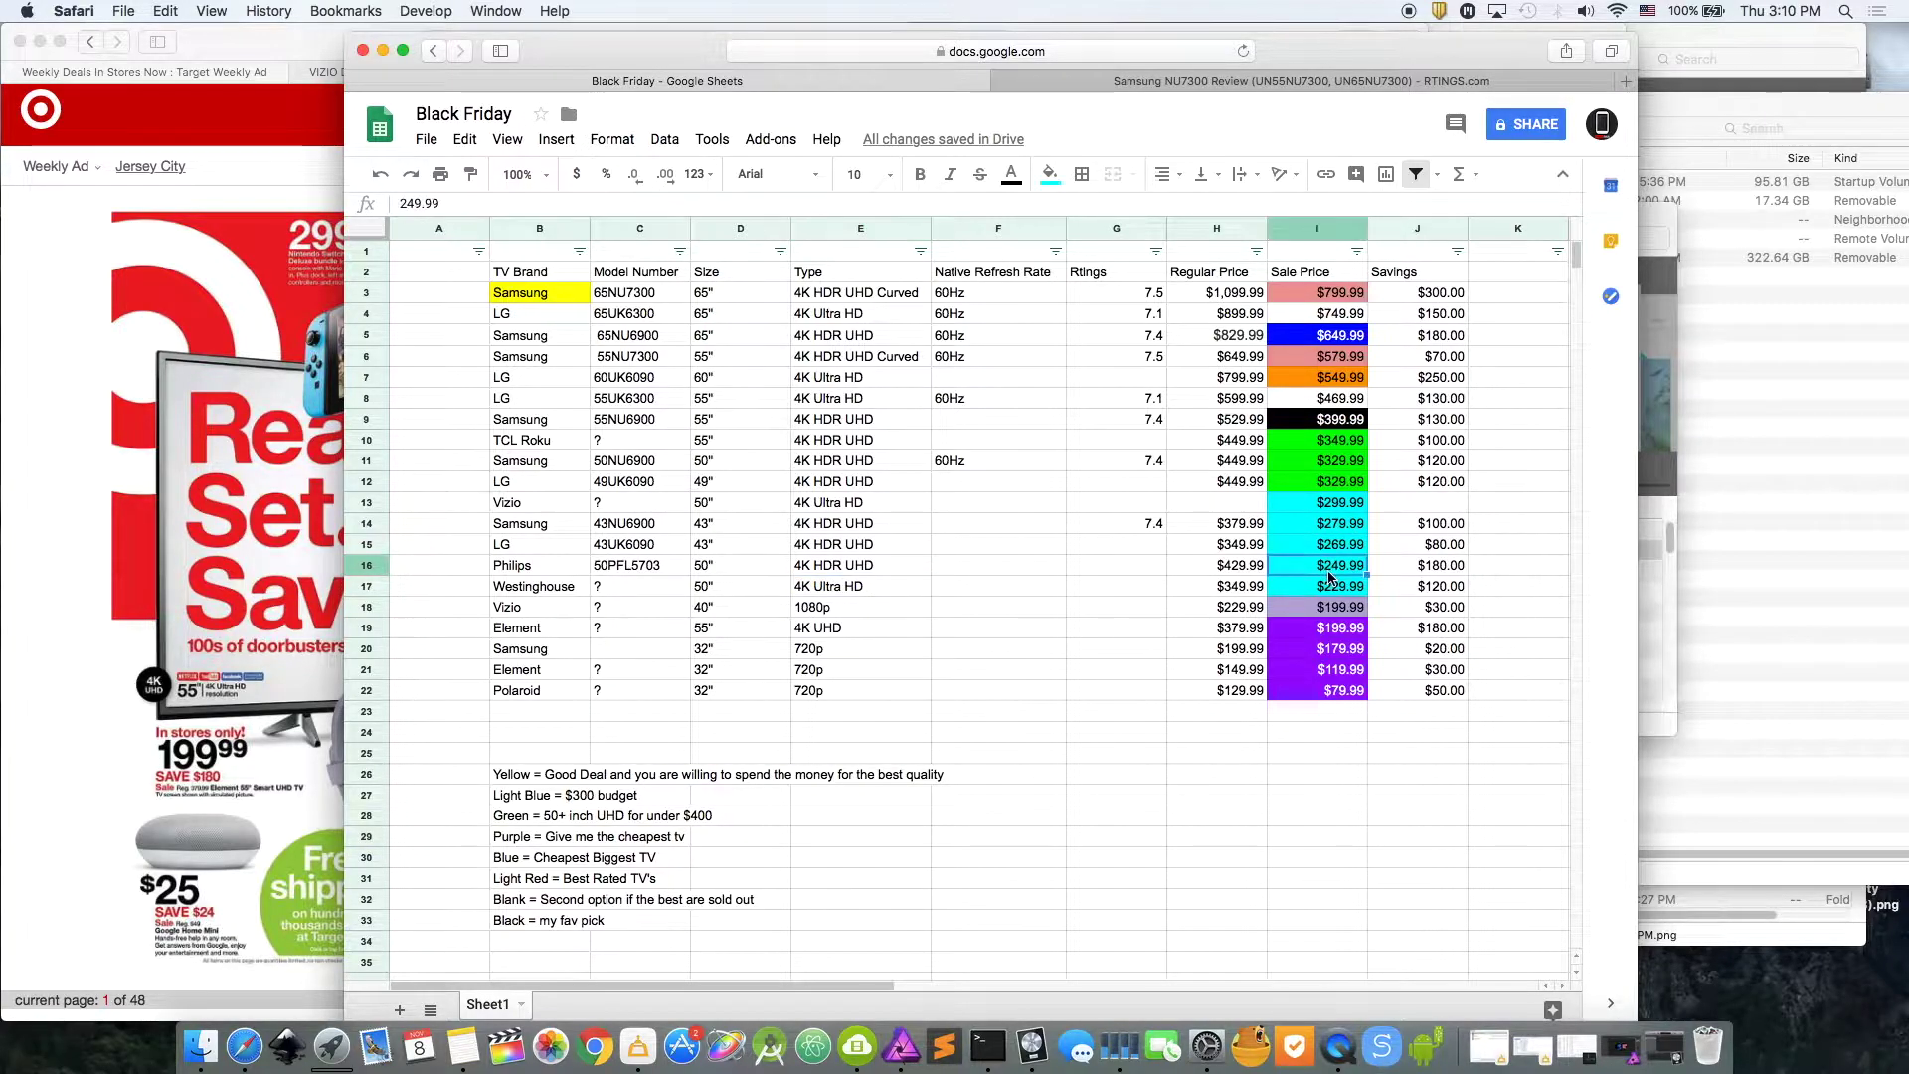
{"action": "left_click", "coordinate": [727, 589]}
{"action": "left_click", "coordinate": [559, 587]}
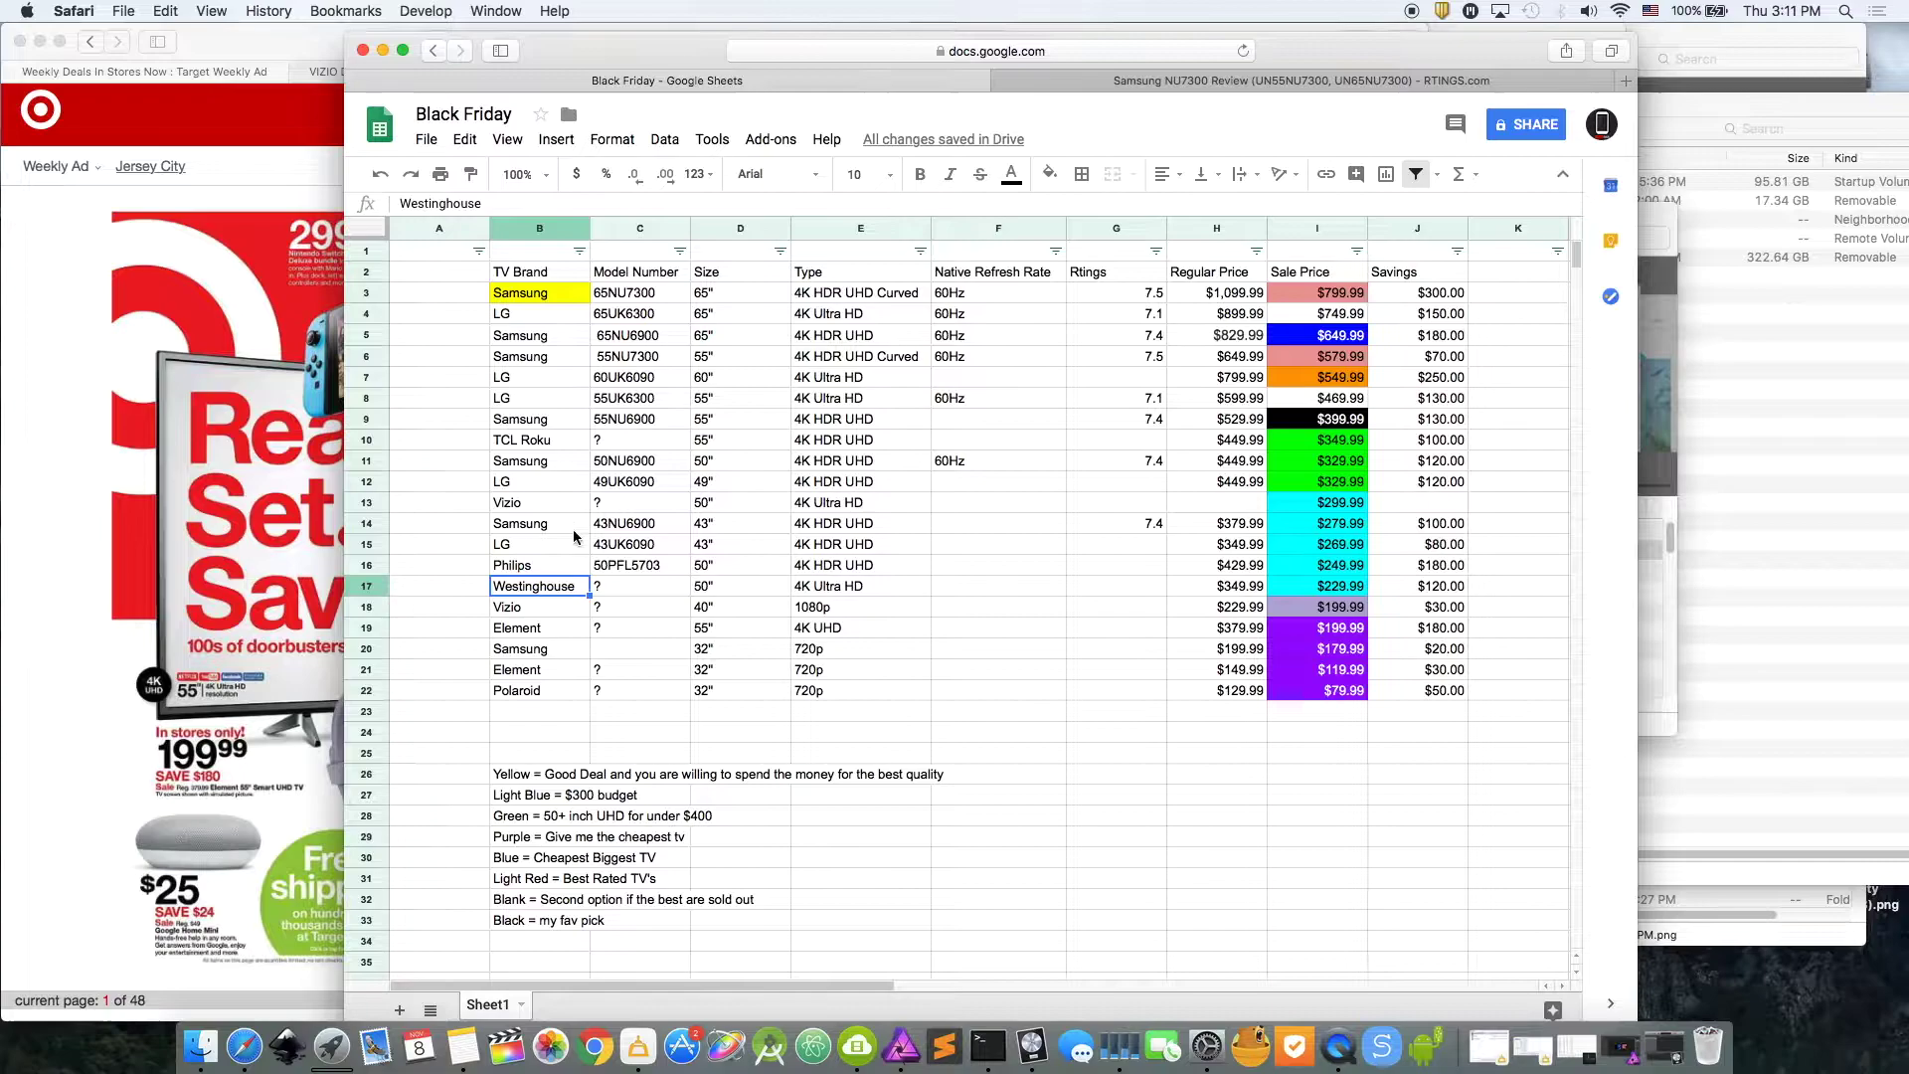
- Select the Polaroid, Element, Vizio, Philips, Westinghouse and TCL Roku brand cells
{"action": "left_click", "coordinate": [542, 691], "text": "super"}
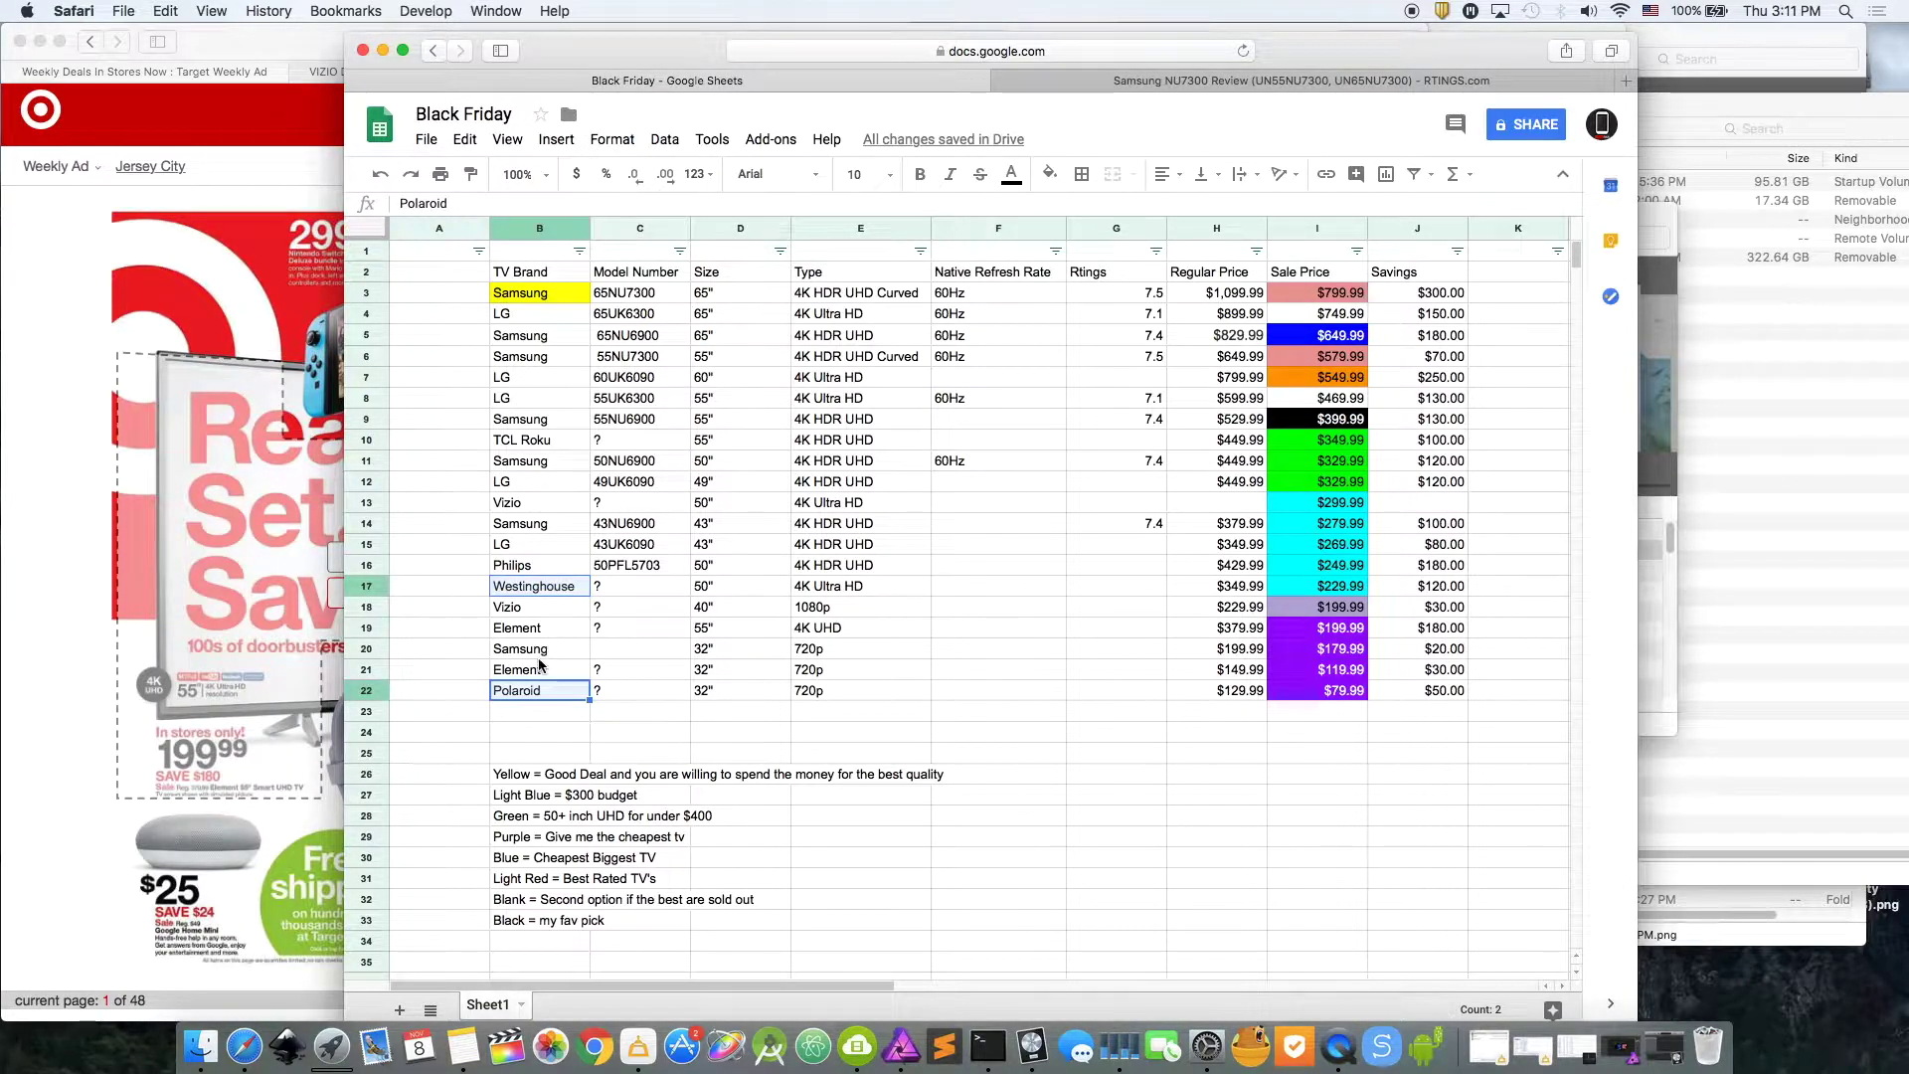
{"action": "left_click", "coordinate": [547, 670], "text": "super"}
{"action": "left_click", "coordinate": [543, 630], "text": "super"}
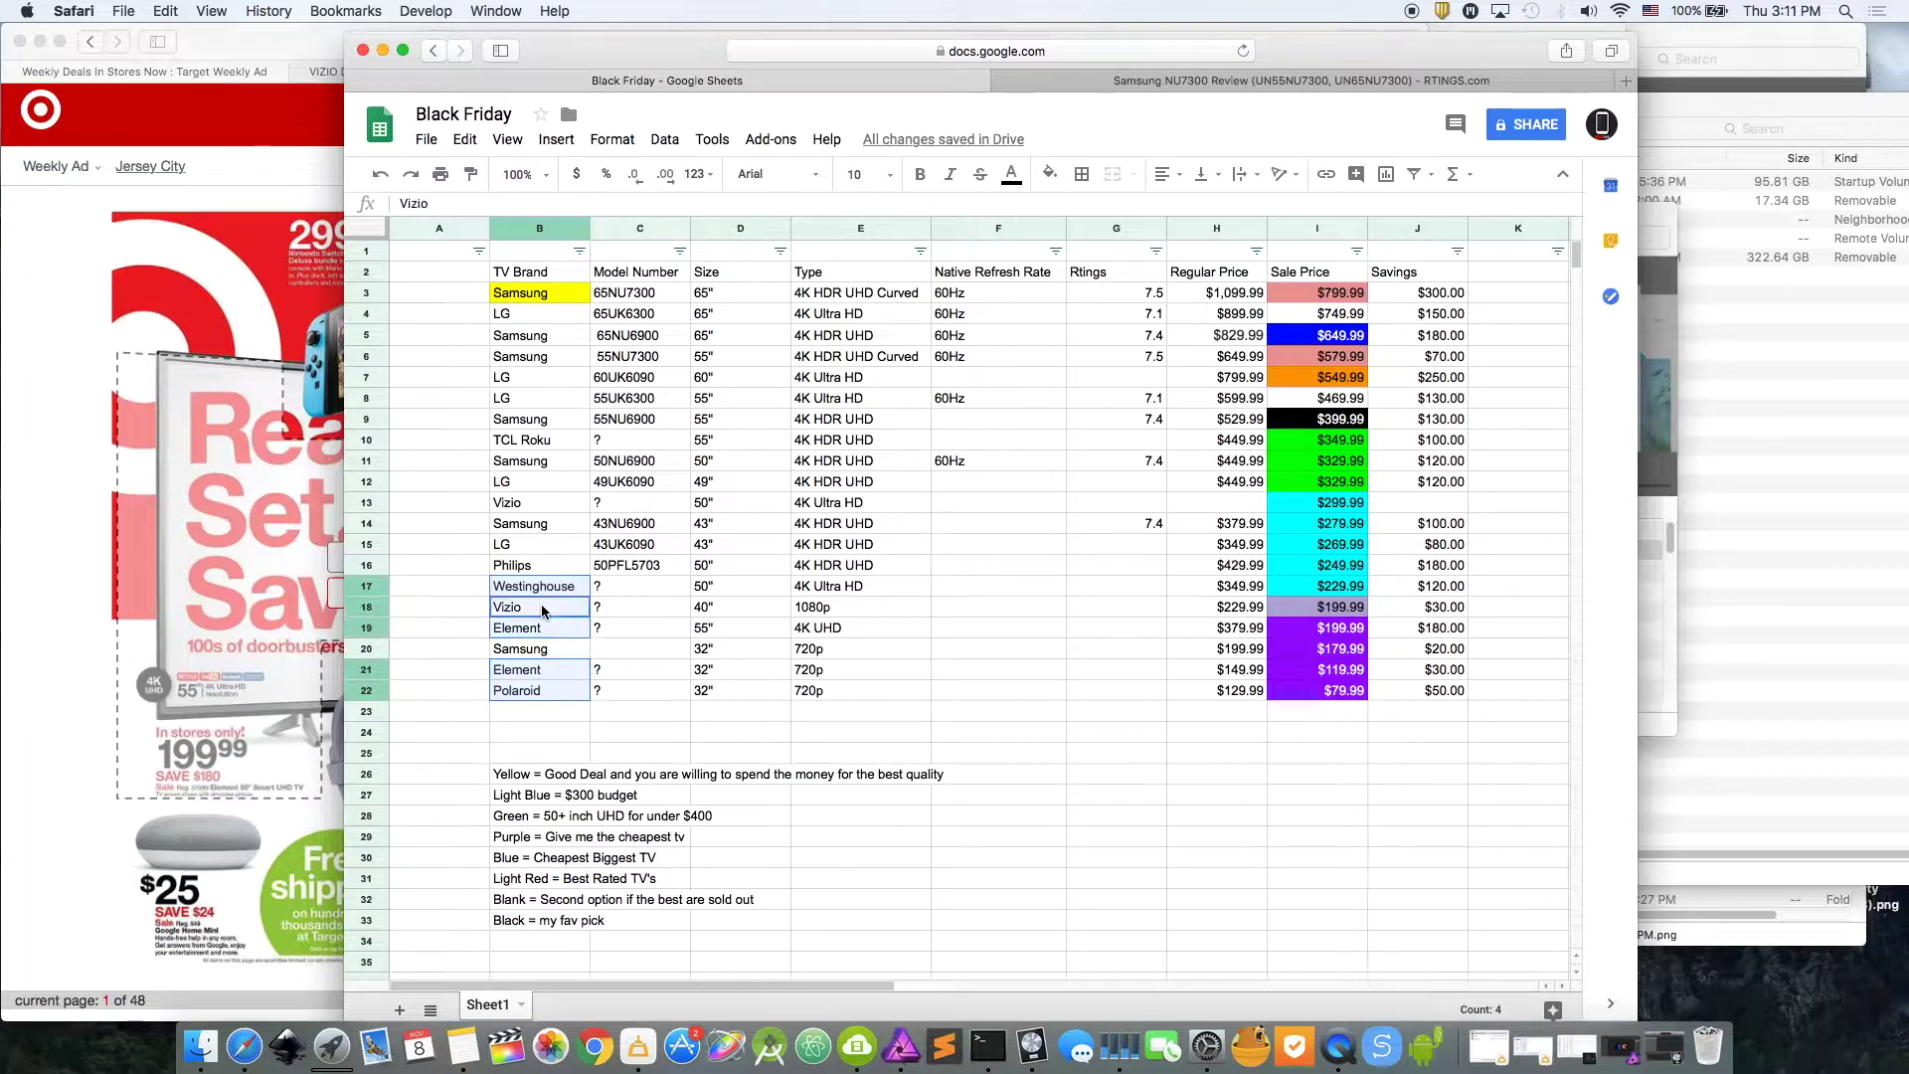
{"action": "left_click", "coordinate": [534, 569], "text": "super"}
{"action": "left_click", "coordinate": [516, 503], "text": "super"}
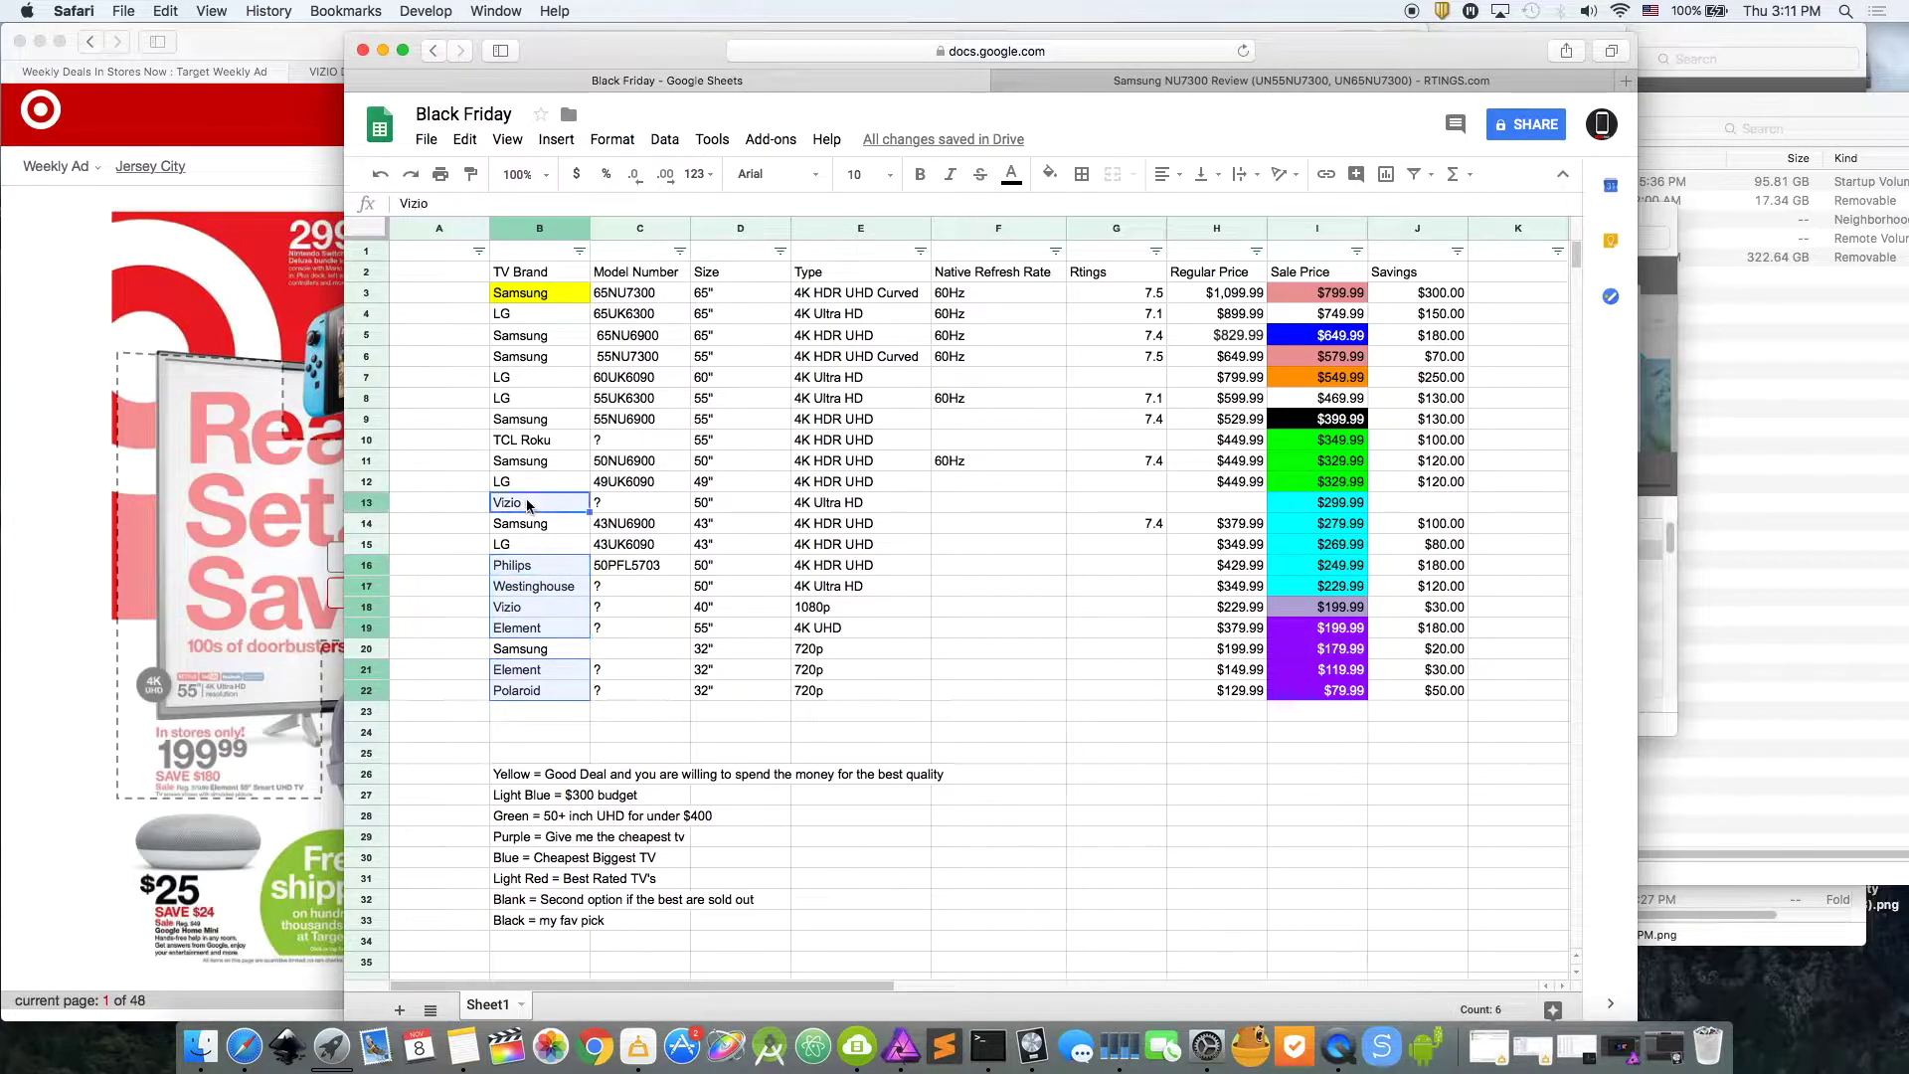
{"action": "left_click", "coordinate": [538, 441], "text": "super"}
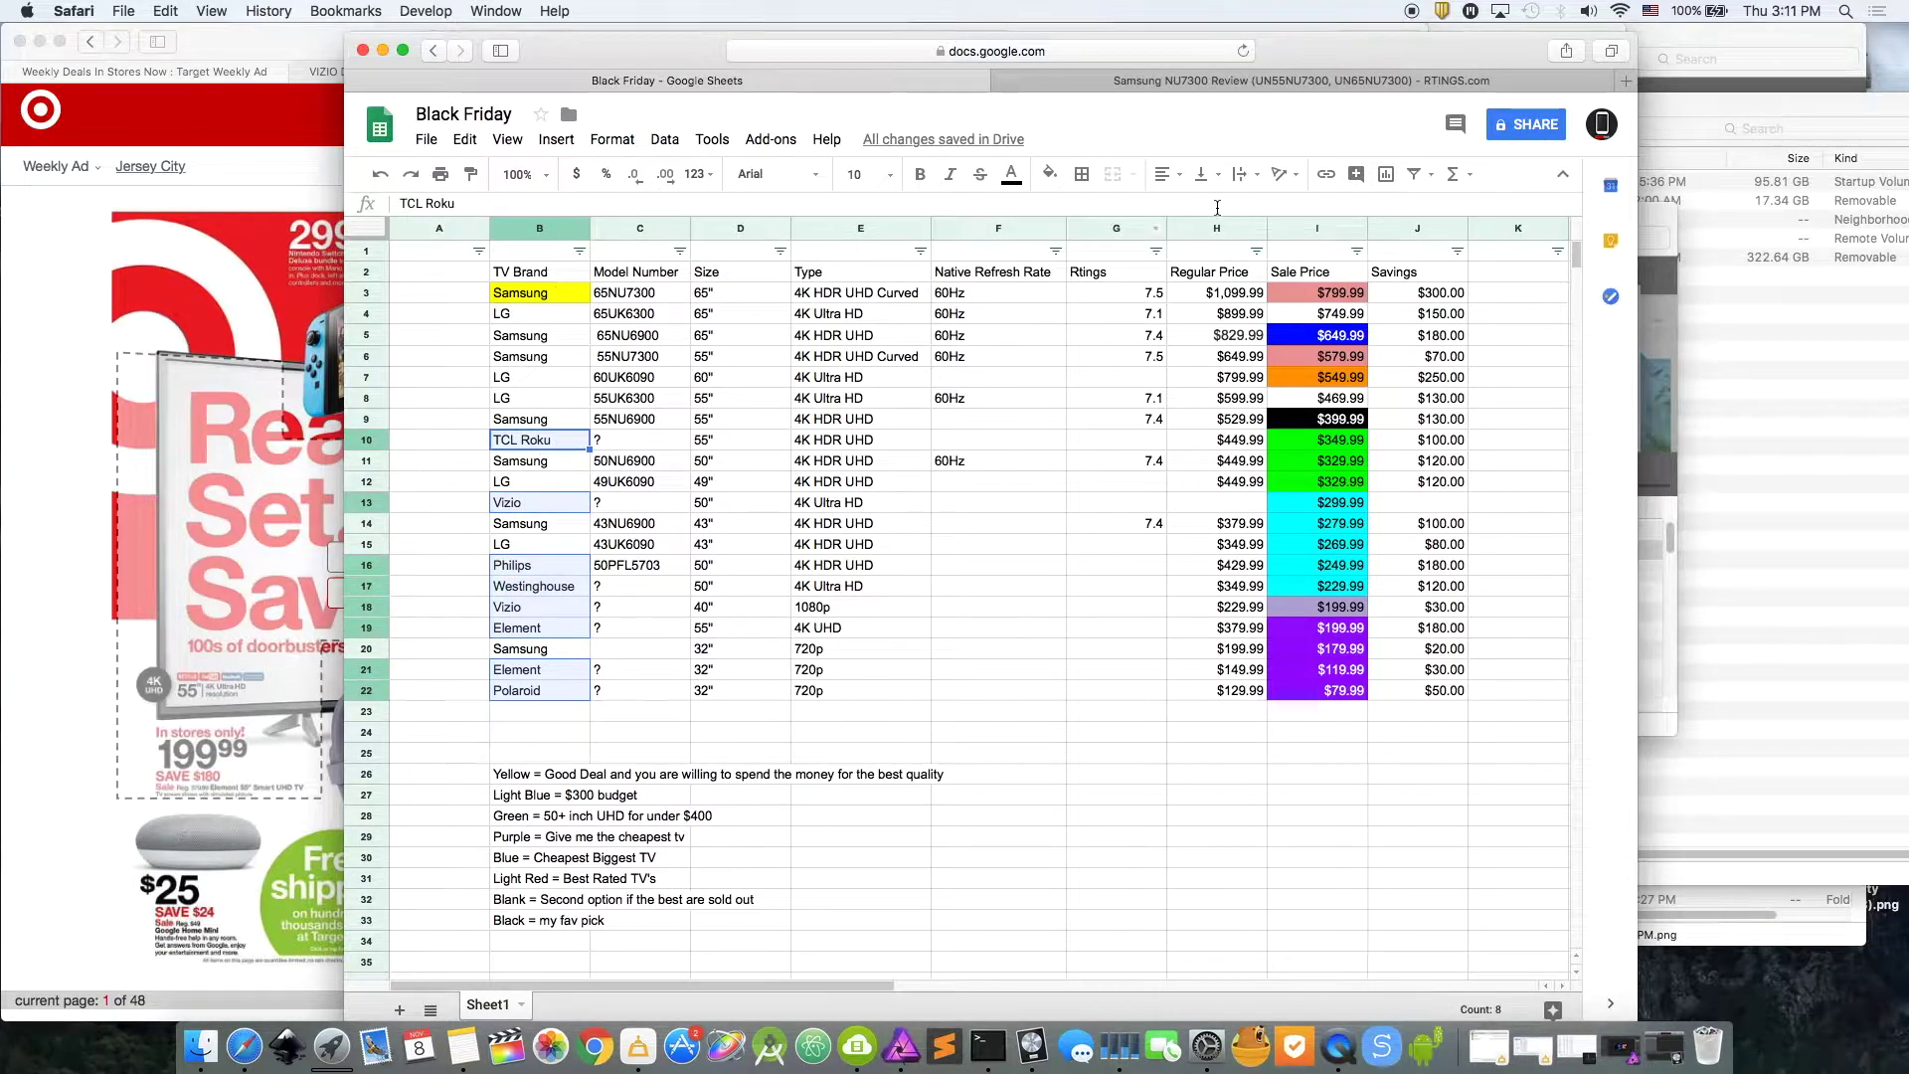
- Fill the selected lesser-known brand cells orange and check the result
{"action": "left_click", "coordinate": [1051, 175]}
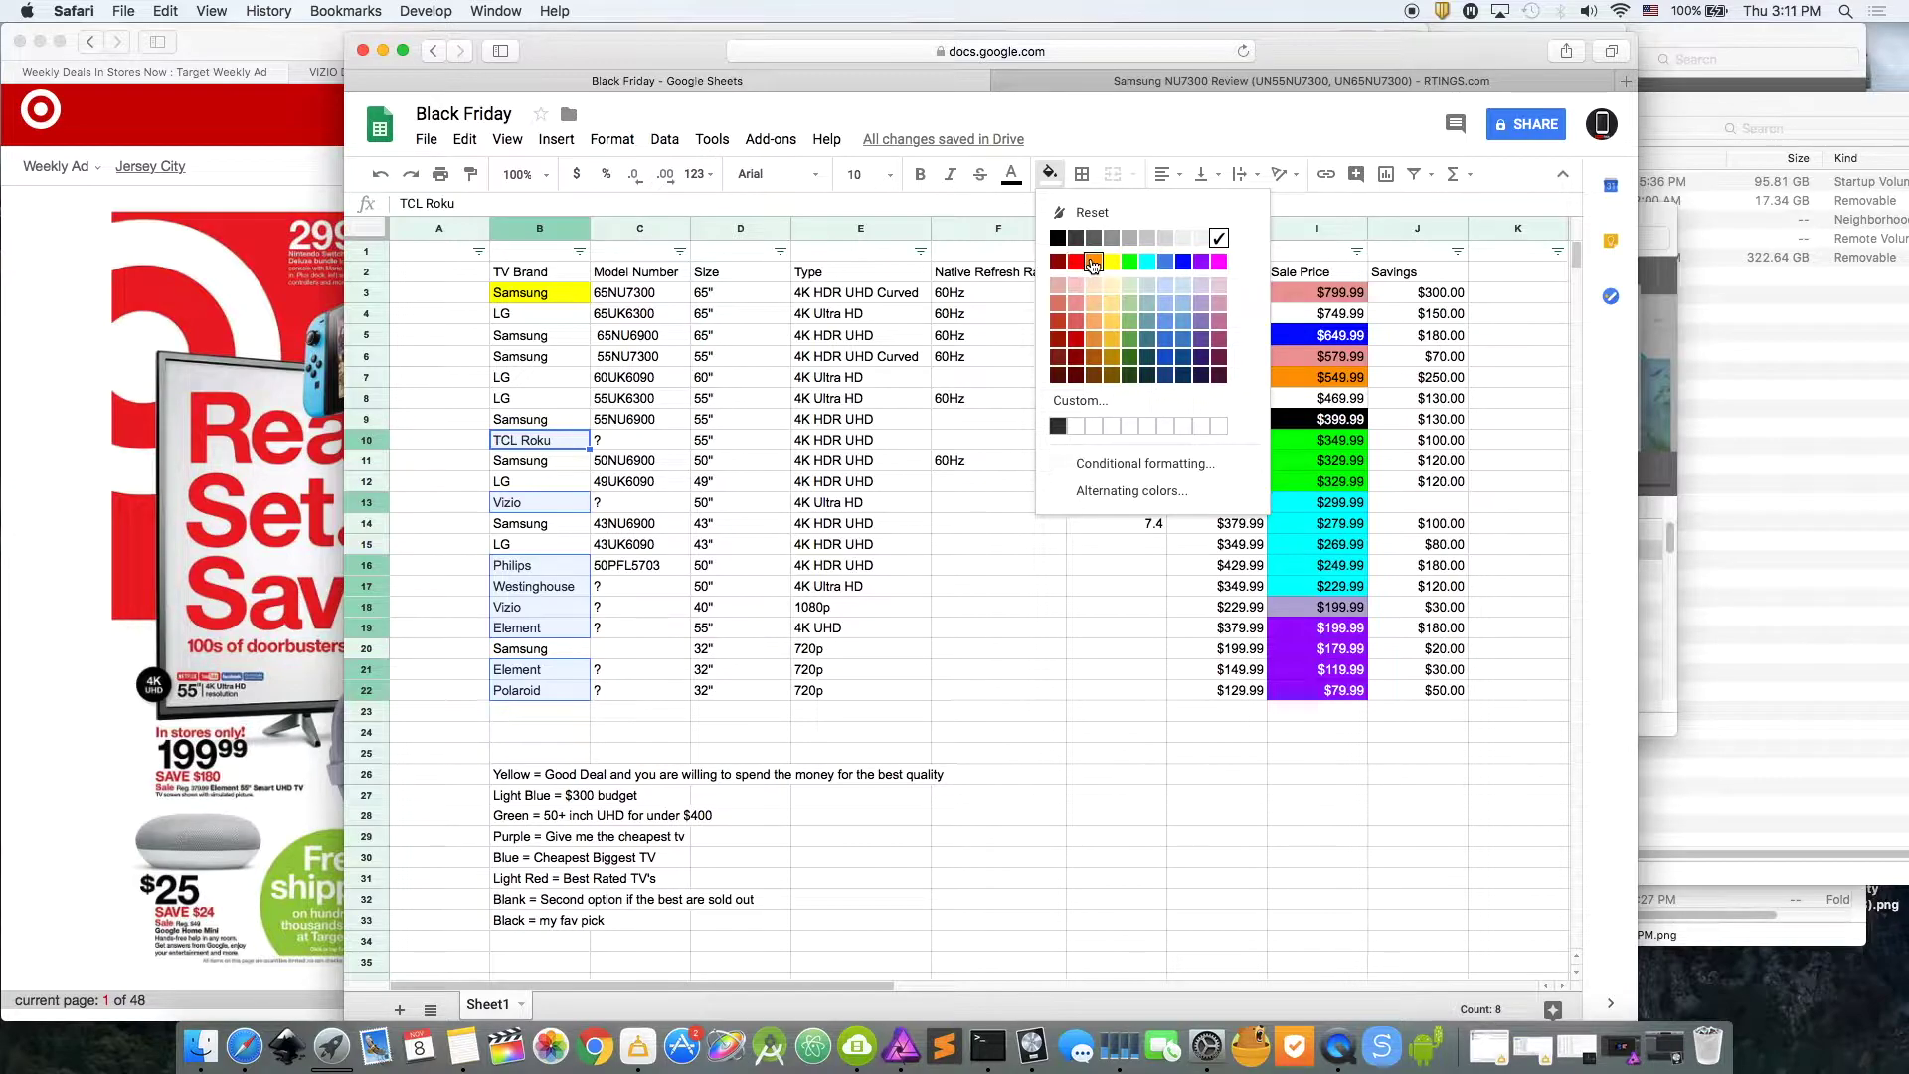
{"action": "left_click", "coordinate": [1093, 263]}
{"action": "left_click", "coordinate": [444, 482]}
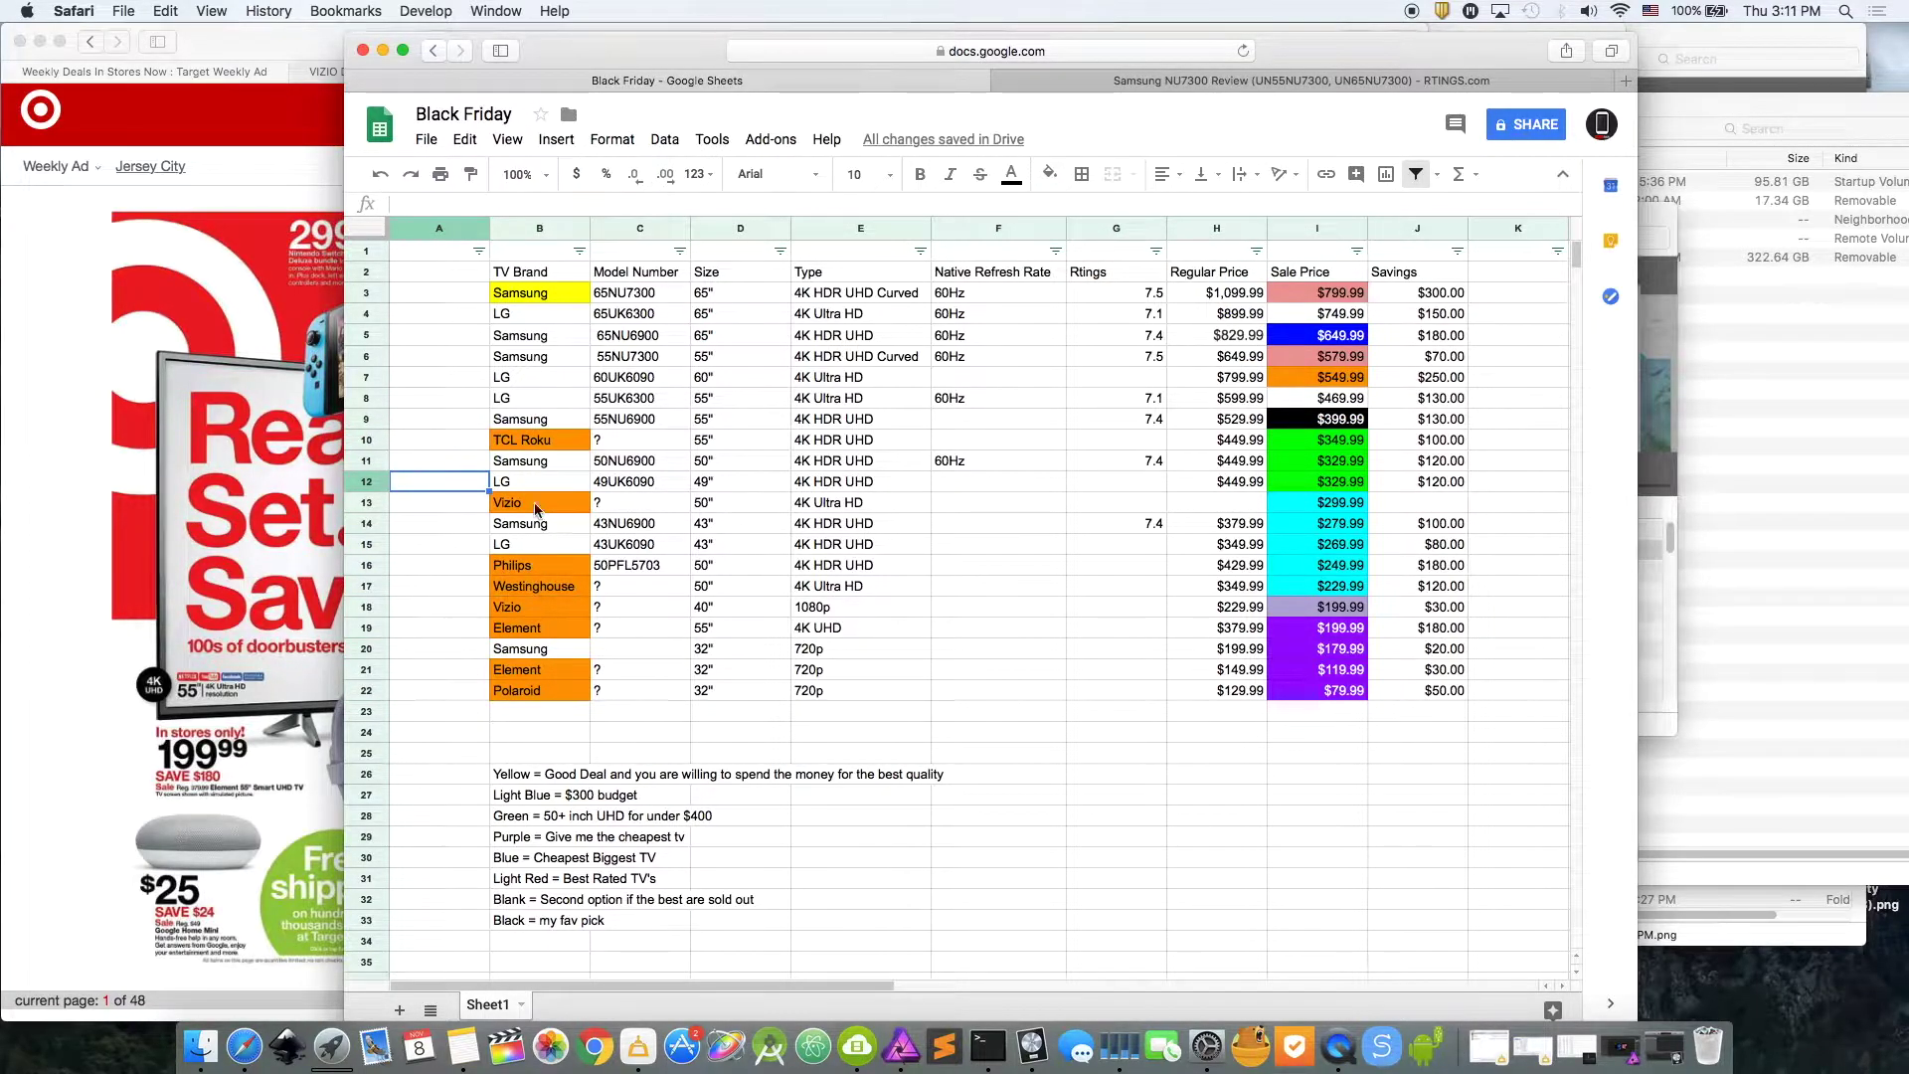
{"action": "left_click", "coordinate": [545, 294]}
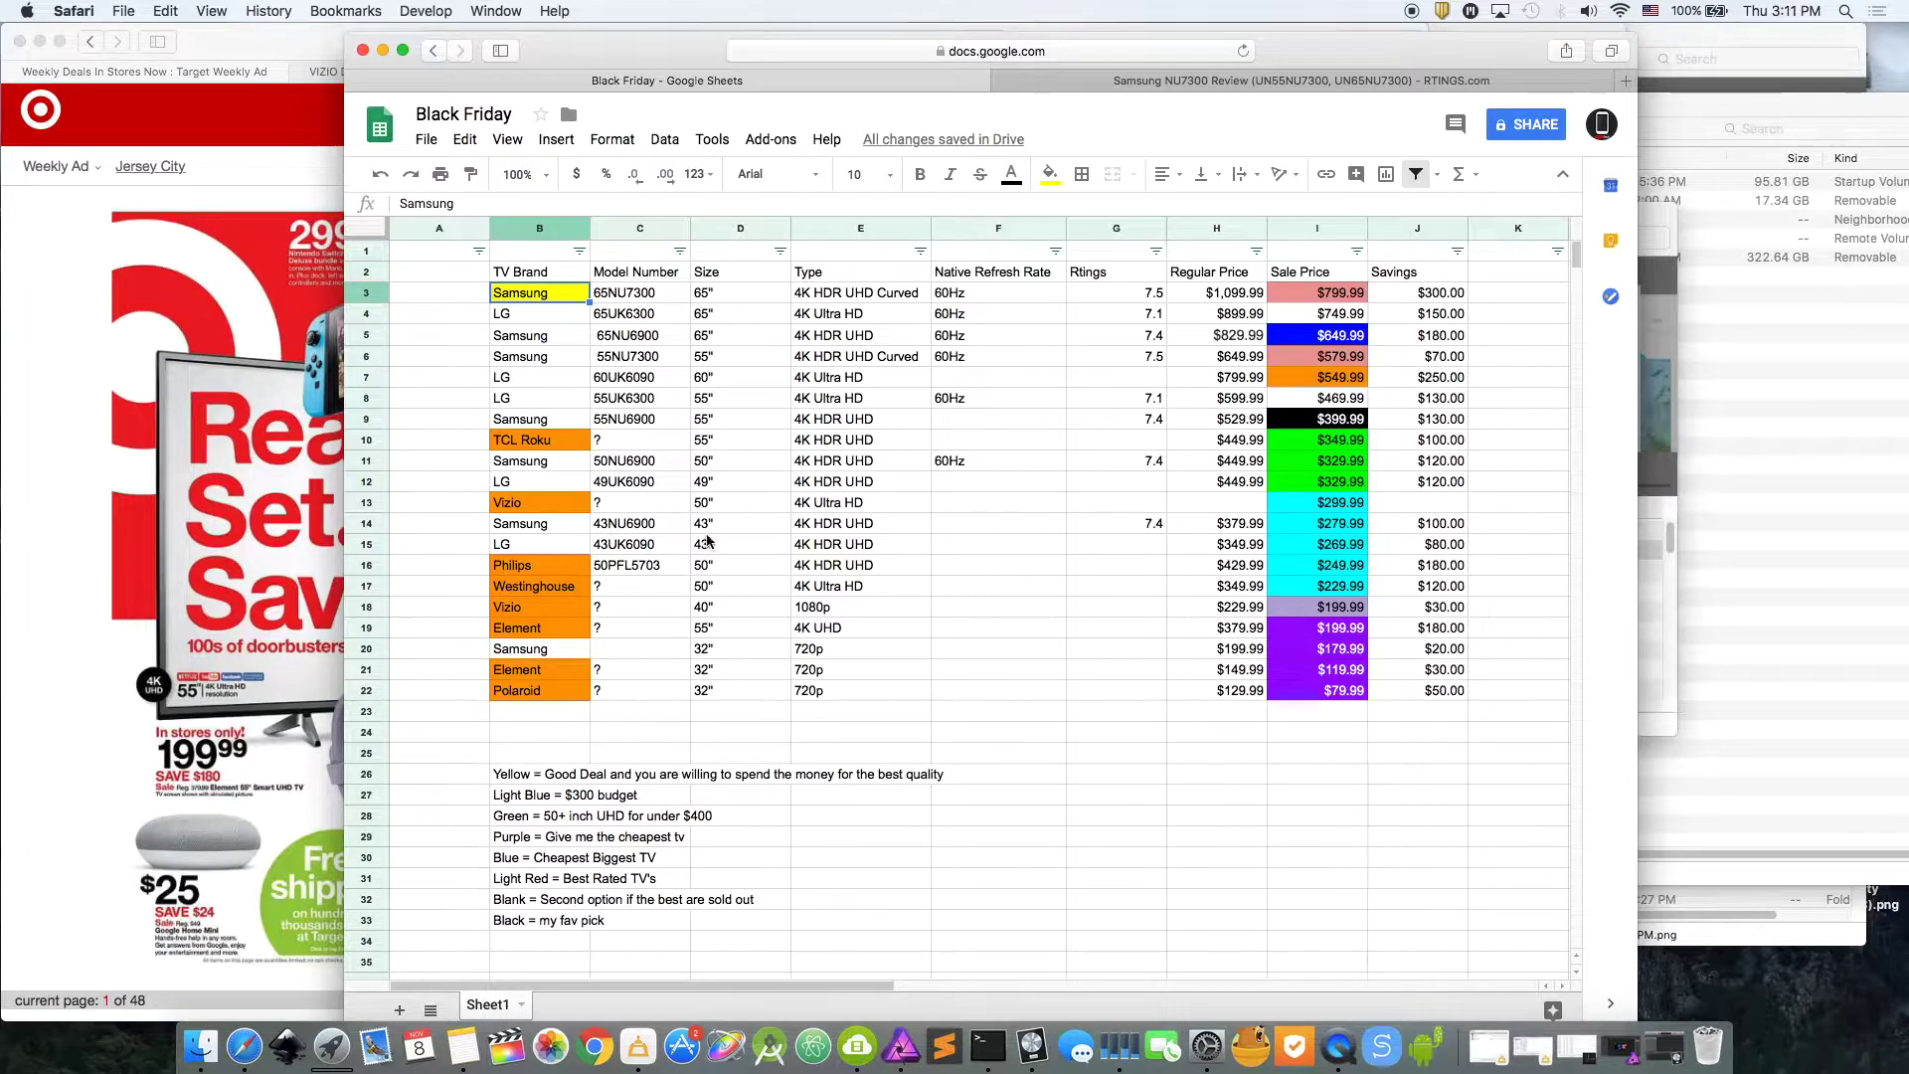
{"action": "left_click", "coordinate": [612, 545]}
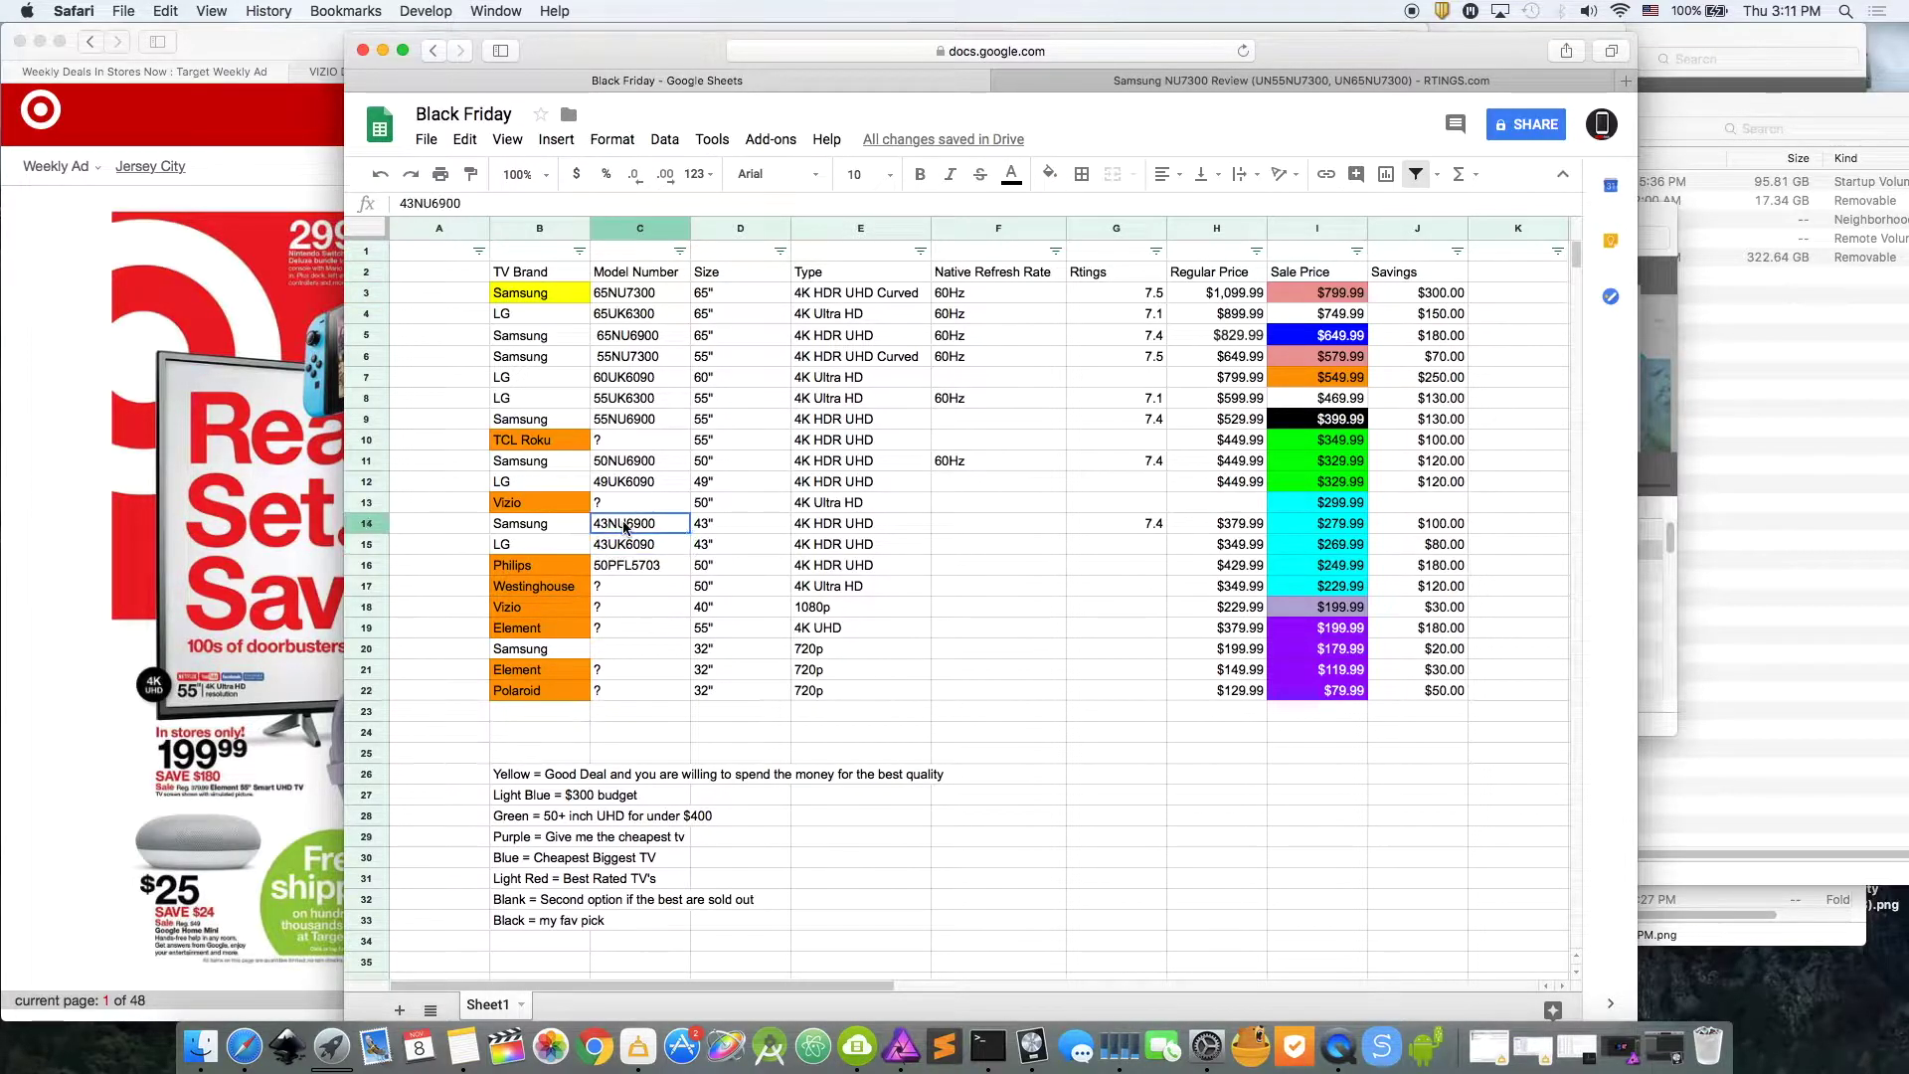
{"action": "left_click", "coordinate": [634, 549]}
{"action": "left_click", "coordinate": [637, 549]}
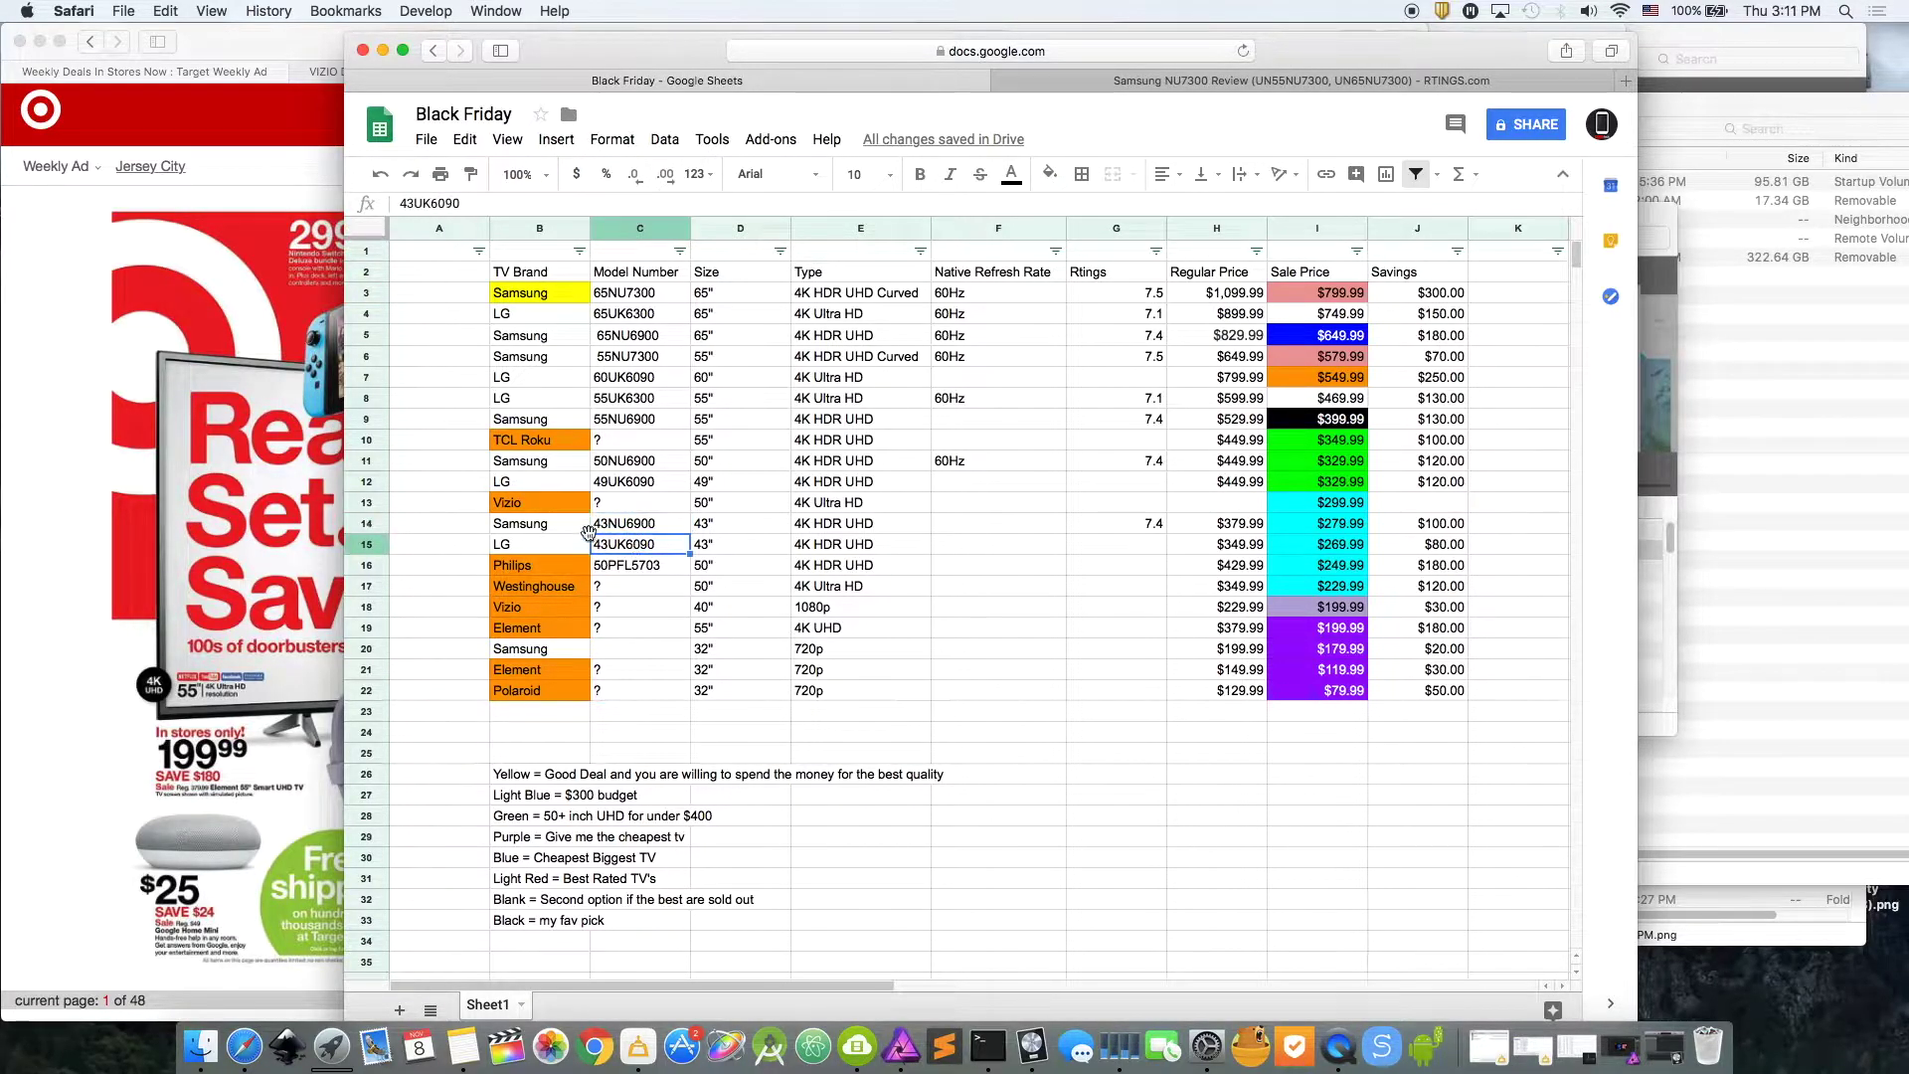
{"action": "left_click", "coordinate": [572, 524]}
{"action": "left_click", "coordinate": [570, 543]}
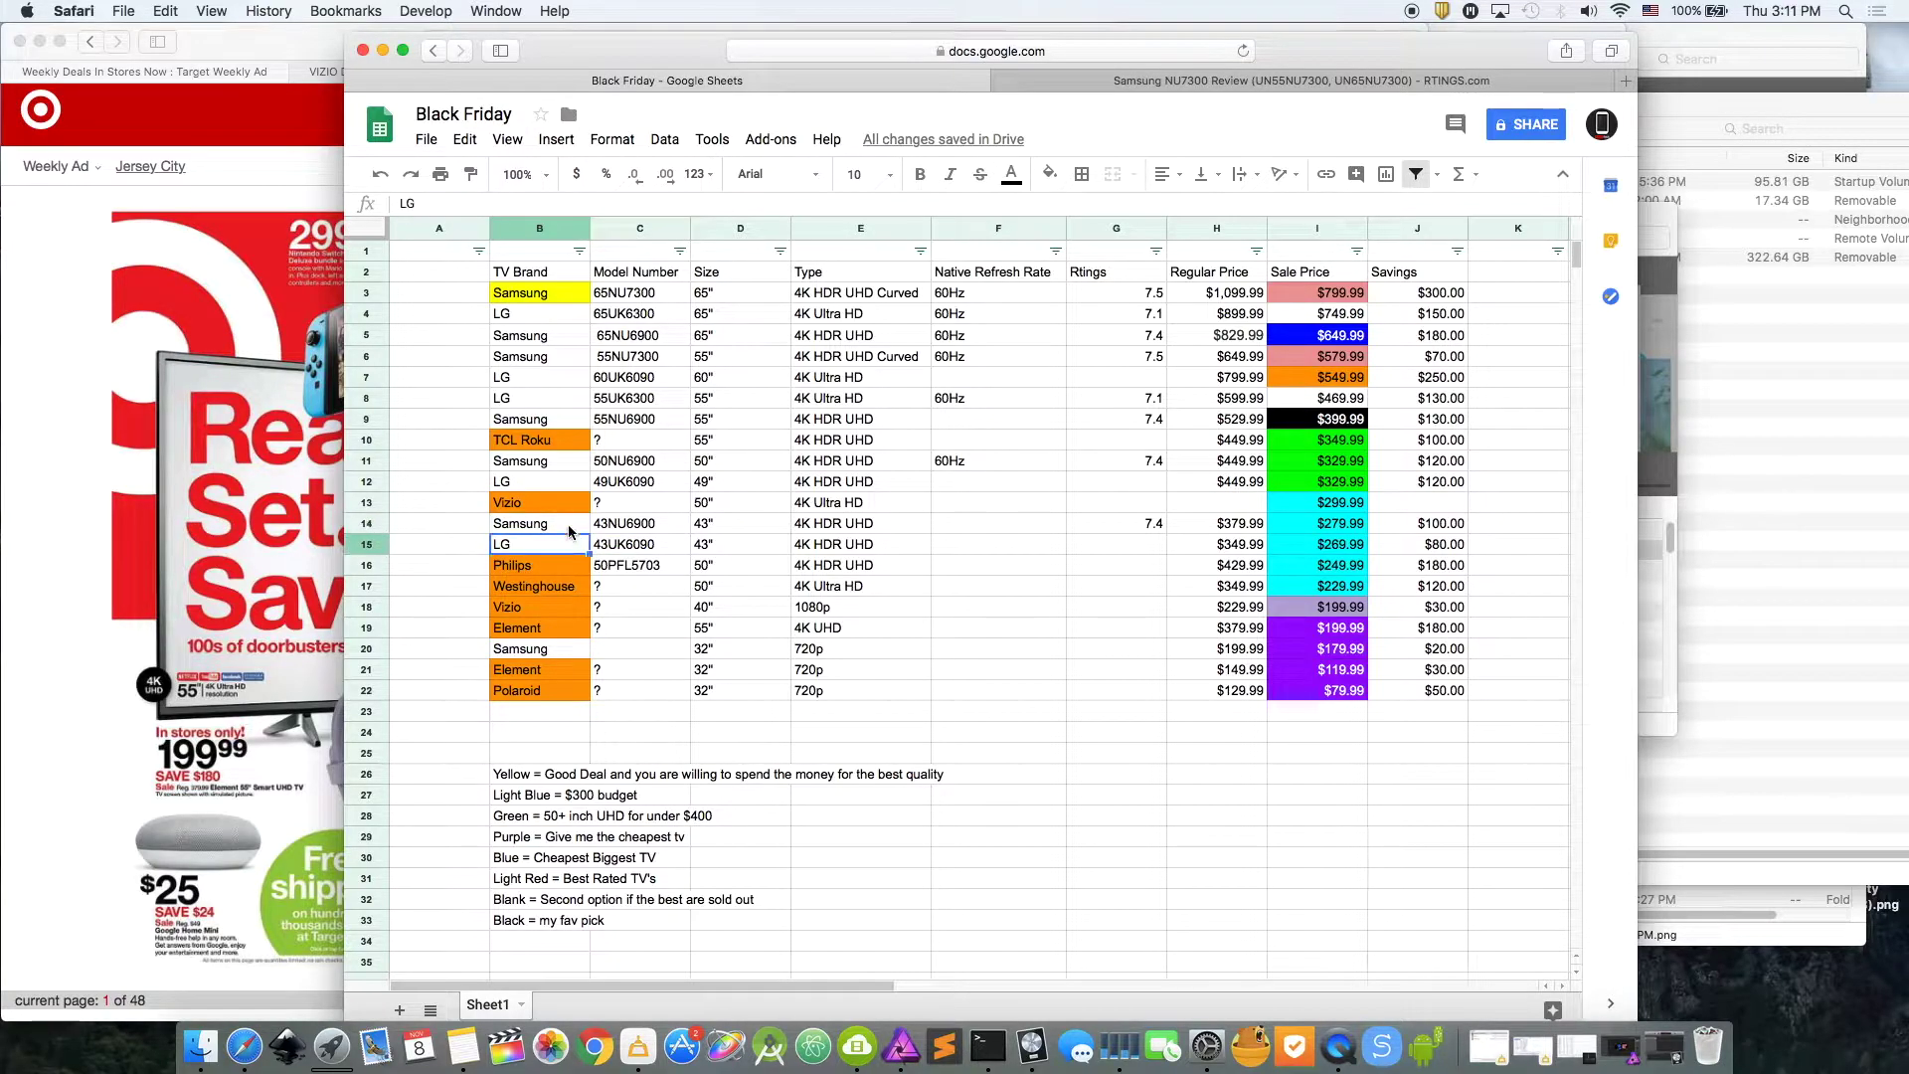
{"action": "left_click", "coordinate": [568, 544]}
{"action": "left_click", "coordinate": [566, 542]}
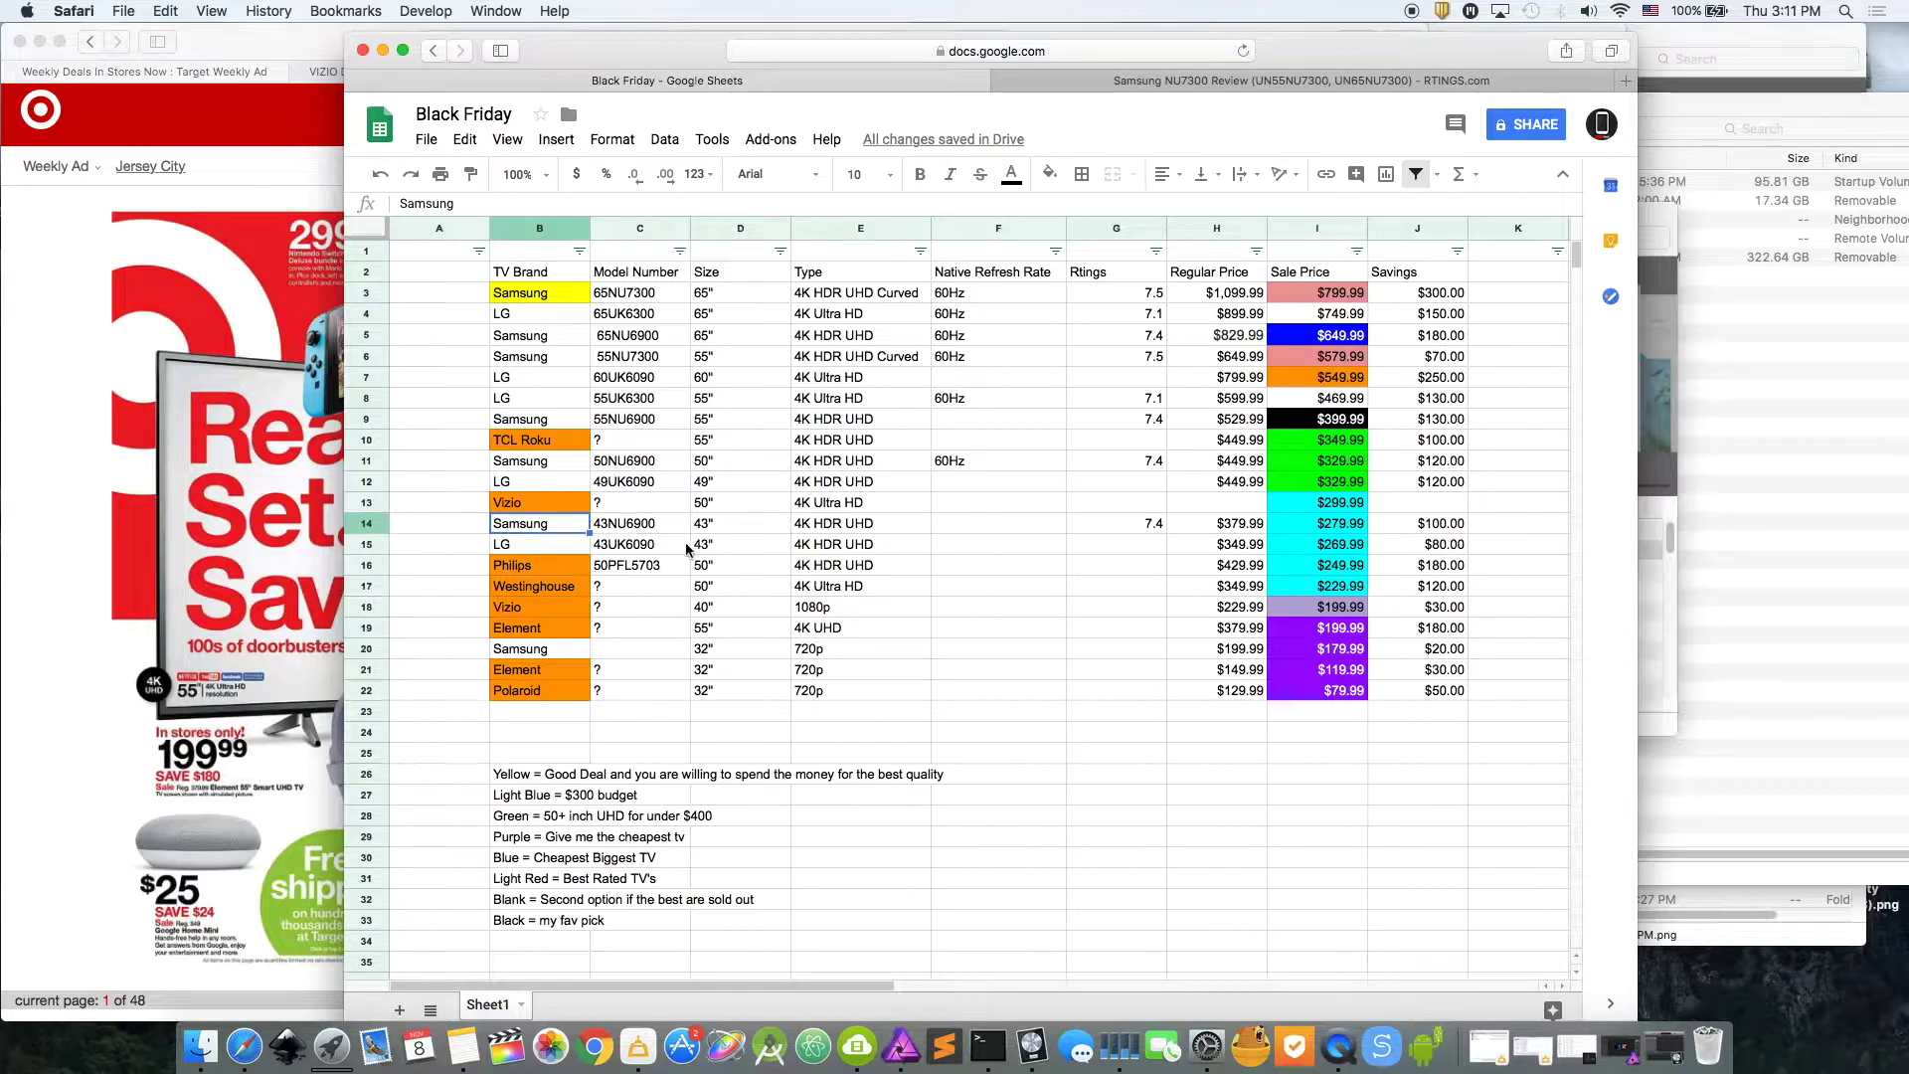
{"action": "left_click", "coordinate": [1309, 537]}
{"action": "left_click", "coordinate": [1309, 561]}
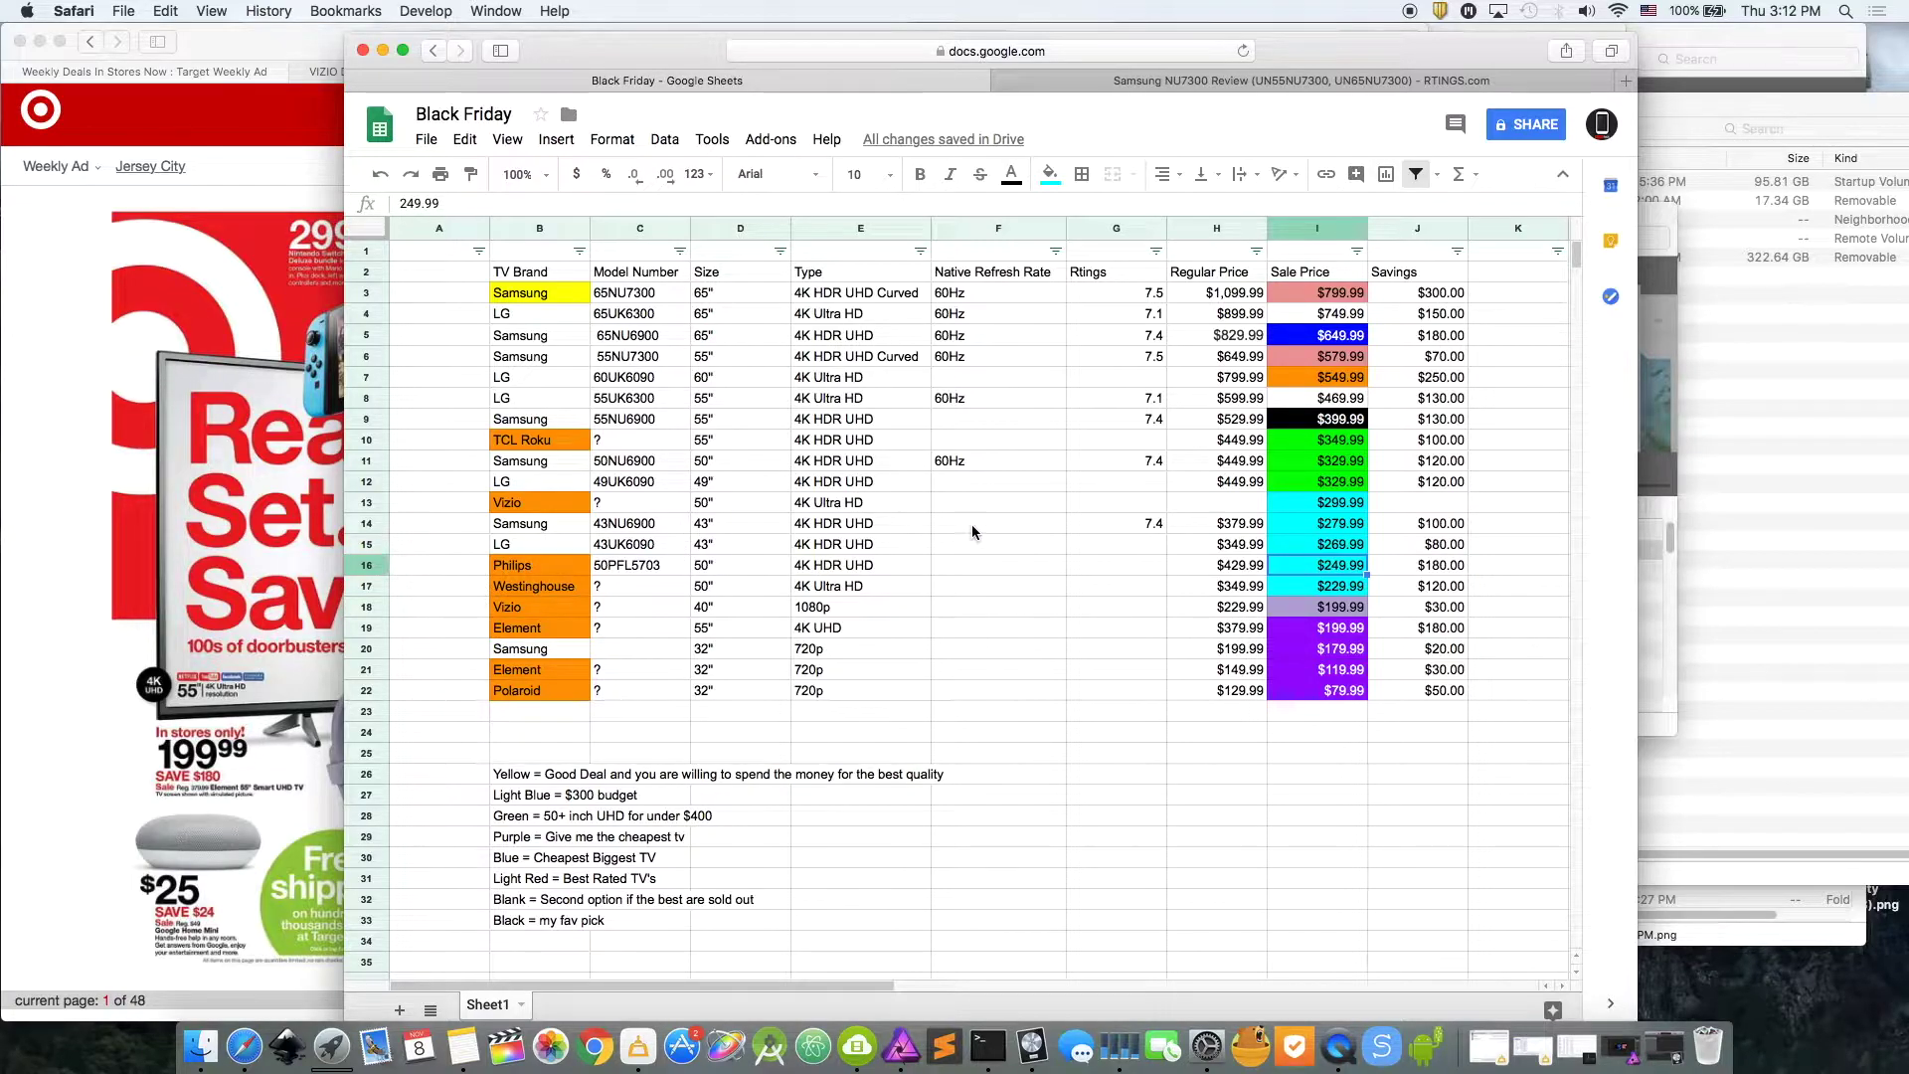
{"action": "left_click", "coordinate": [1338, 525]}
{"action": "left_click", "coordinate": [1328, 547]}
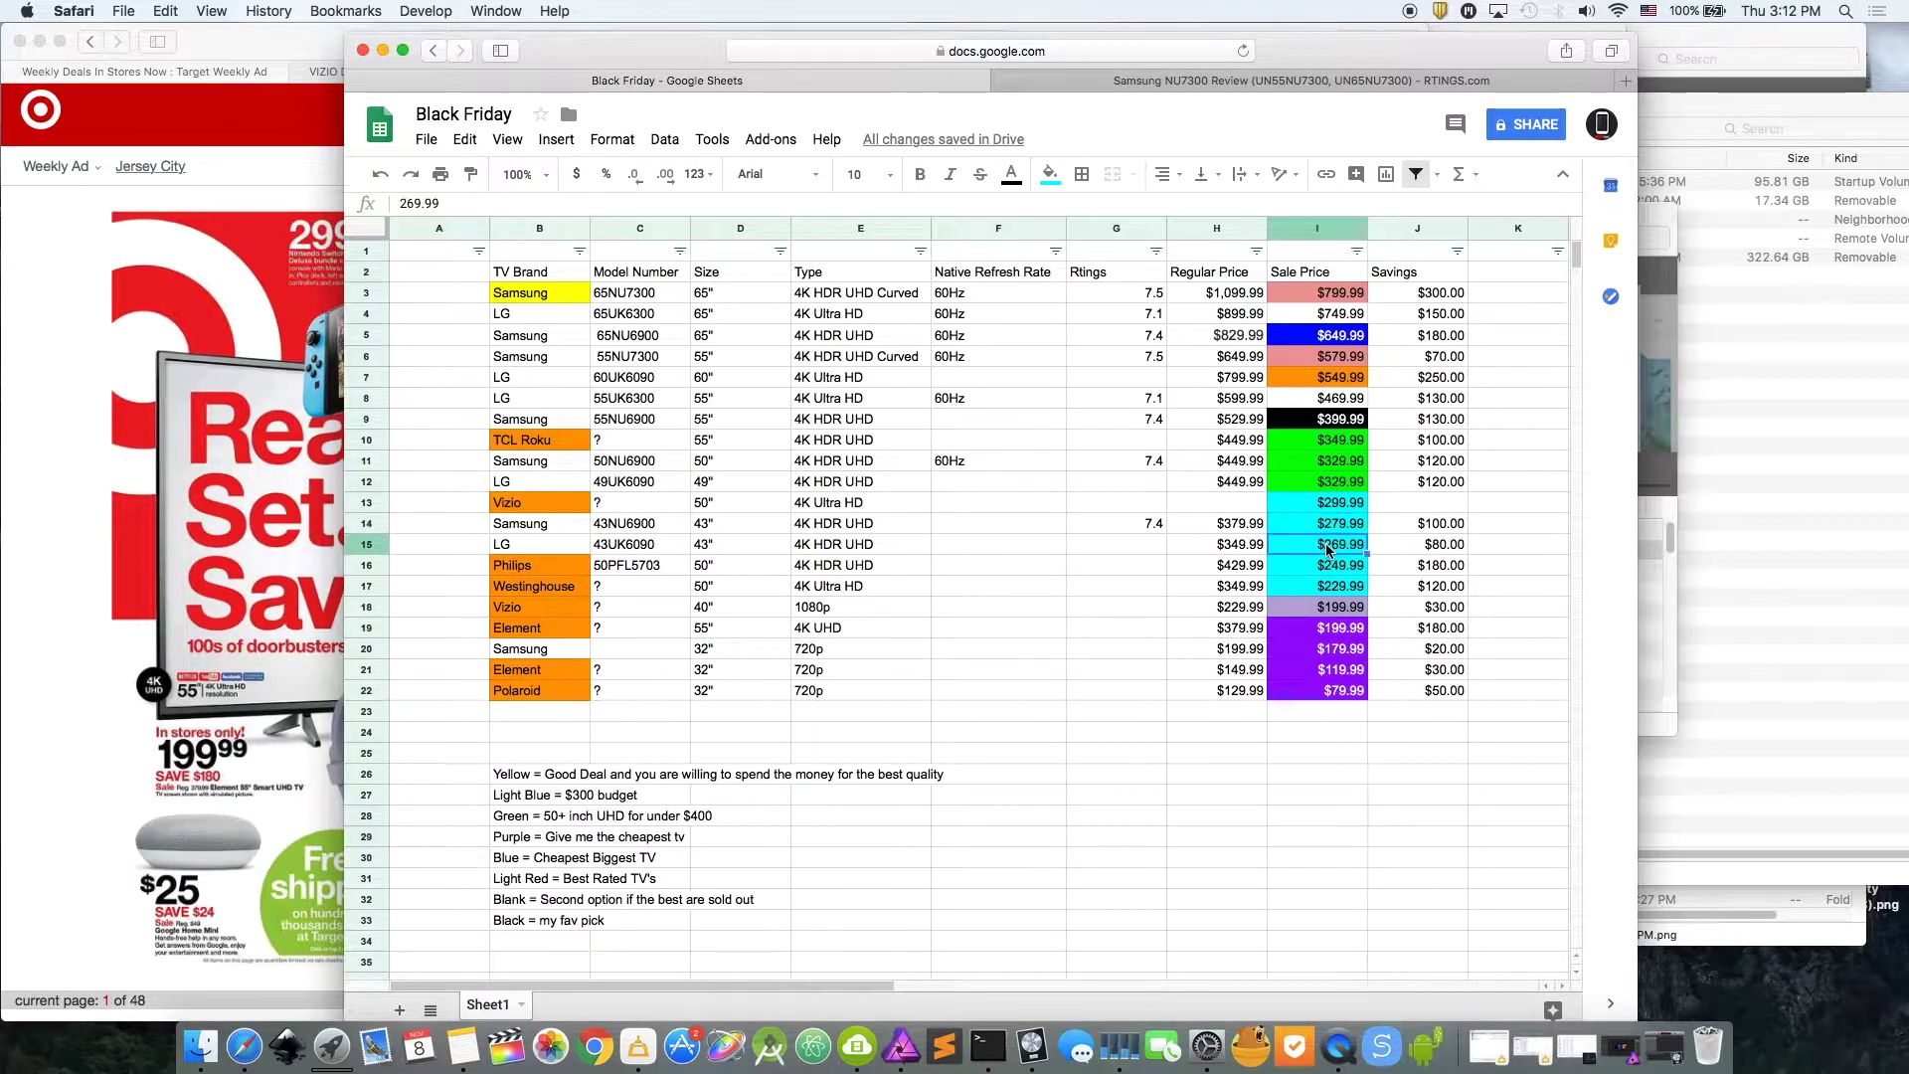
{"action": "left_click", "coordinate": [1320, 547]}
{"action": "left_click", "coordinate": [635, 546]}
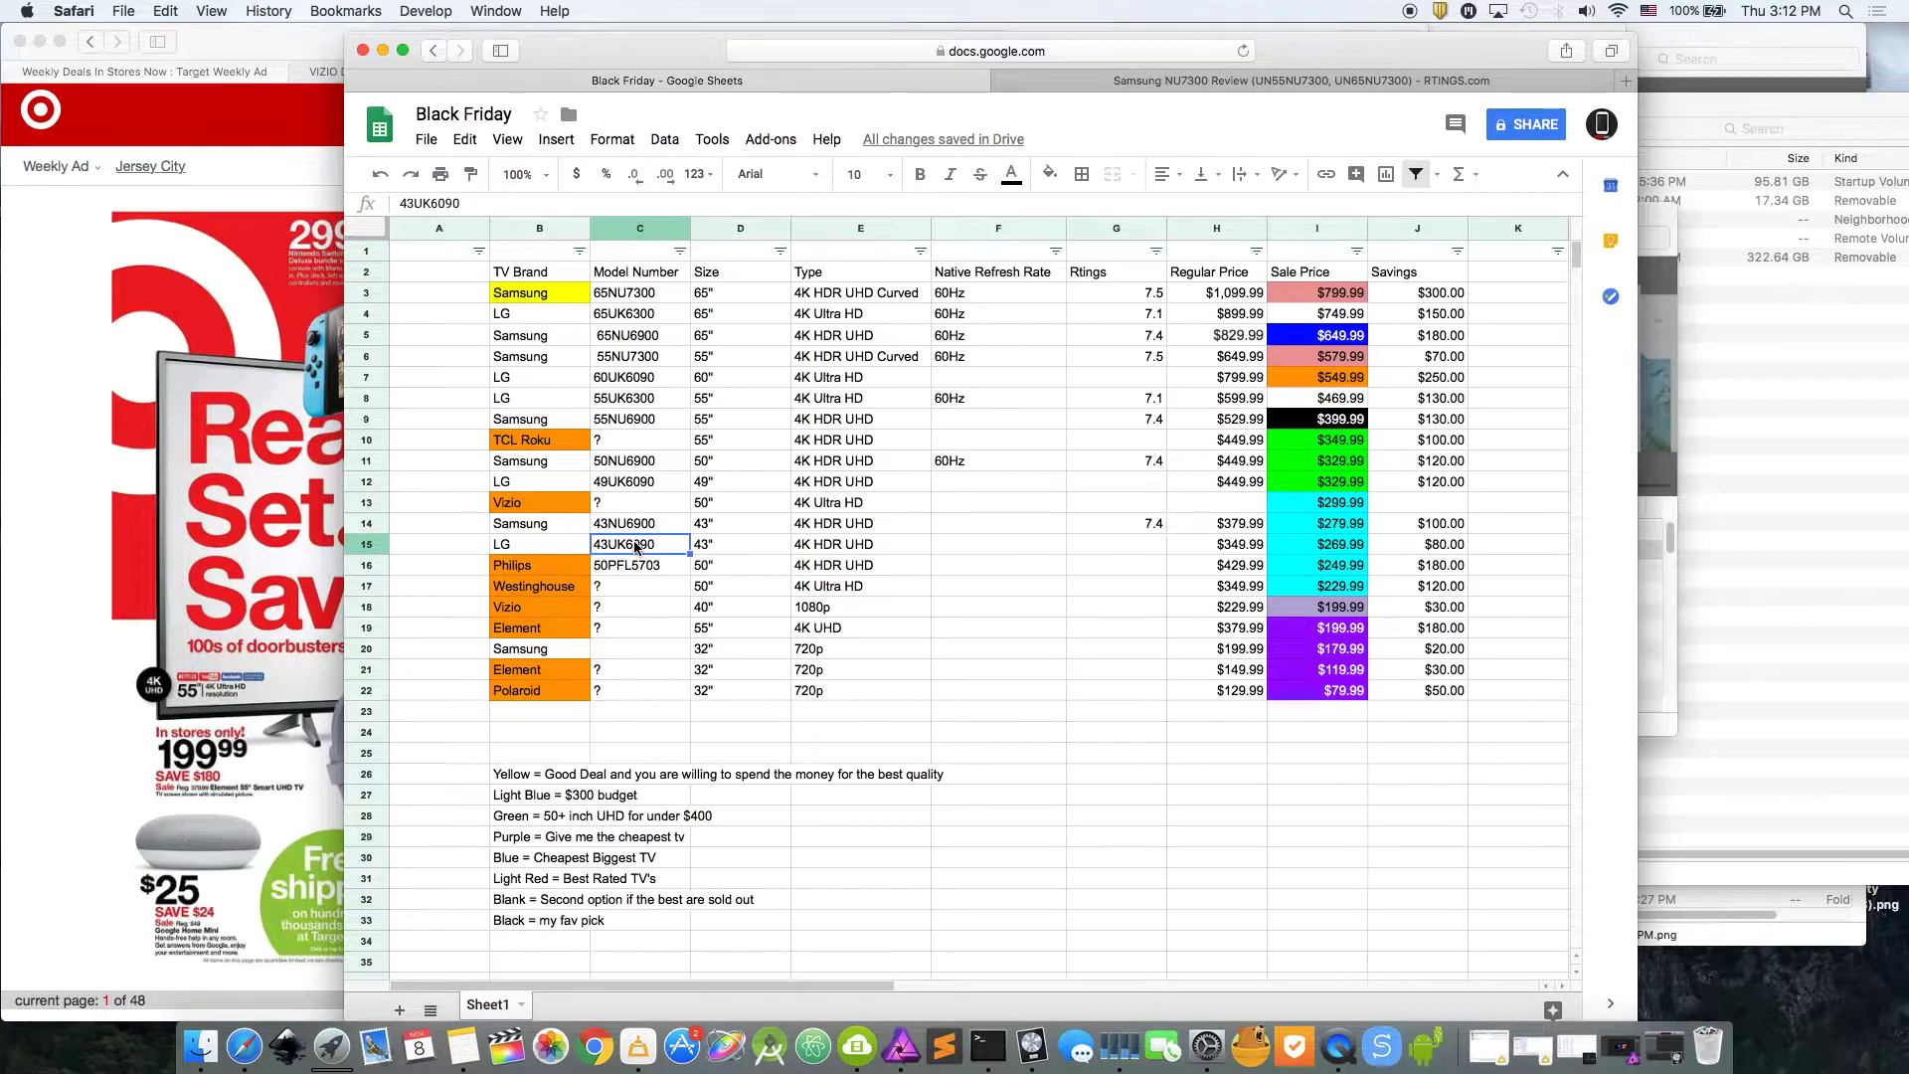
{"action": "left_click", "coordinate": [714, 504]}
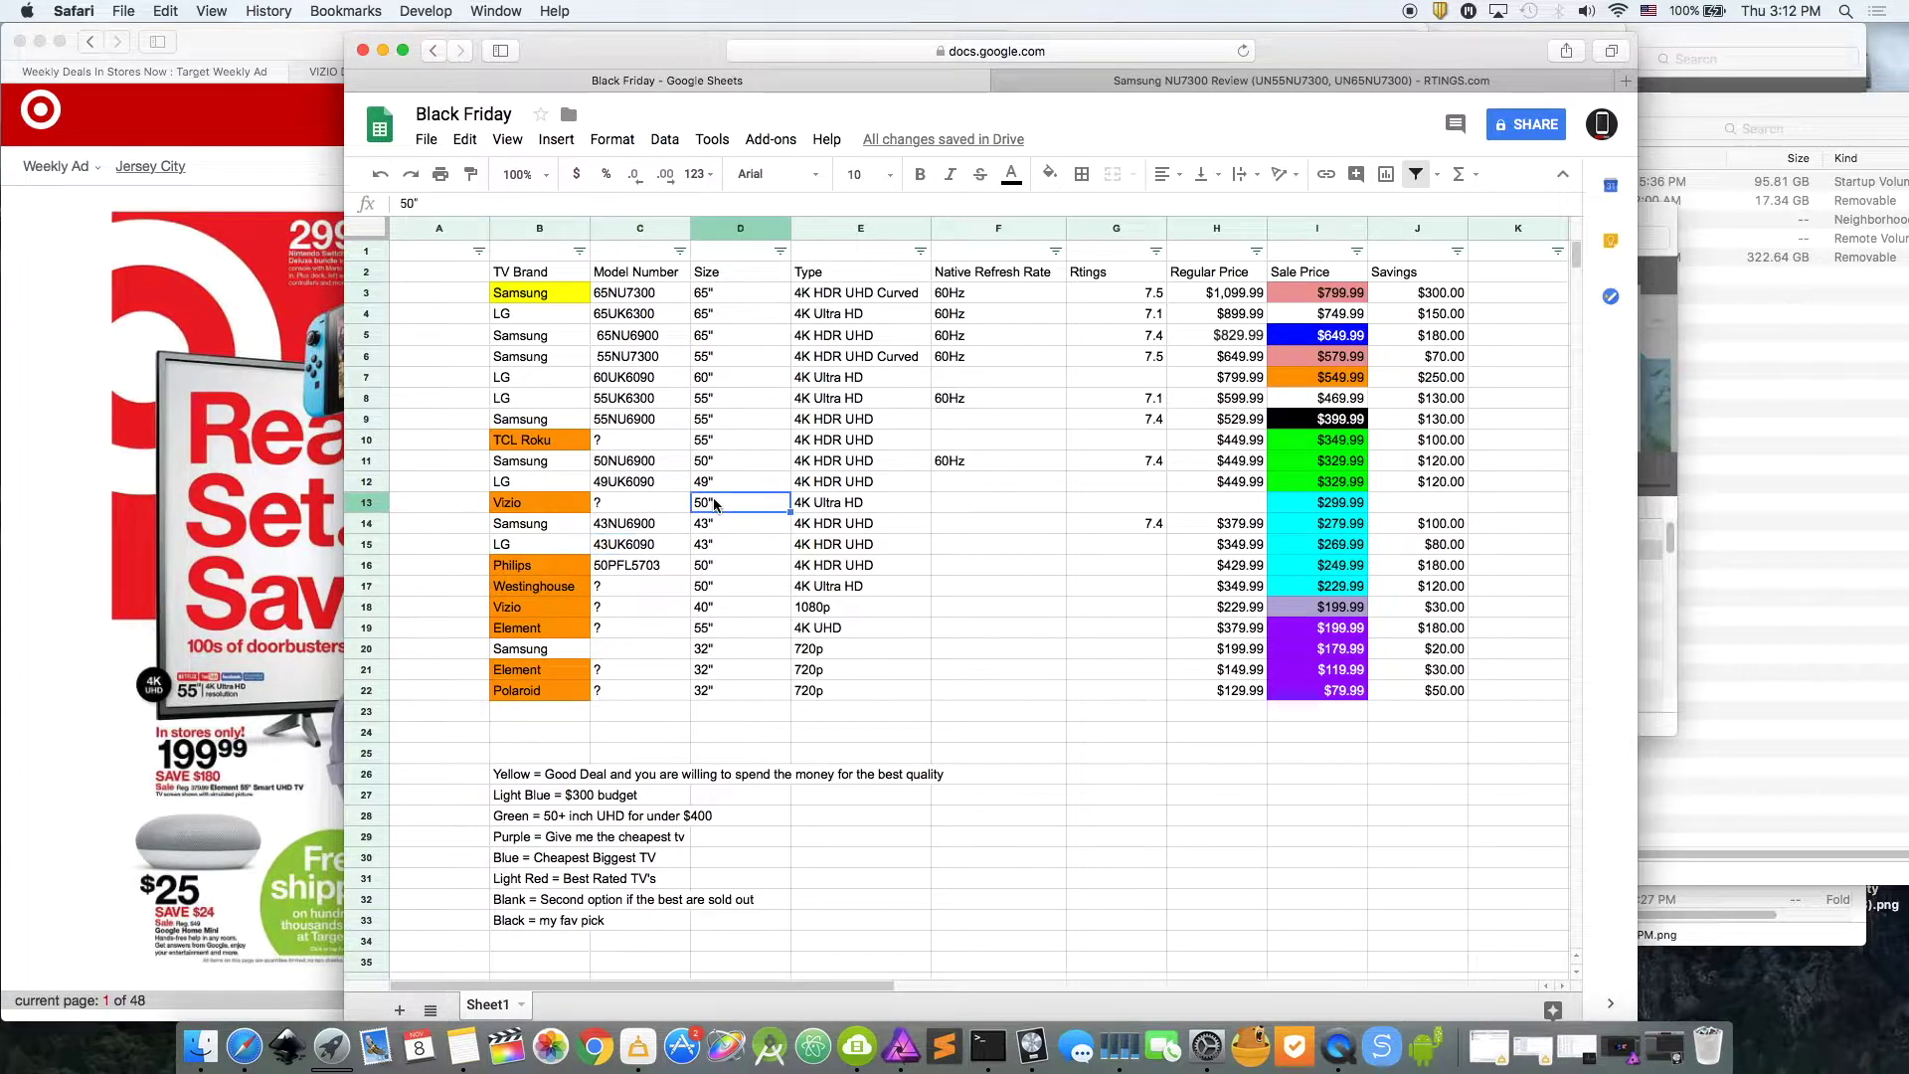
{"action": "left_click", "coordinate": [630, 505]}
{"action": "left_click", "coordinate": [1348, 507]}
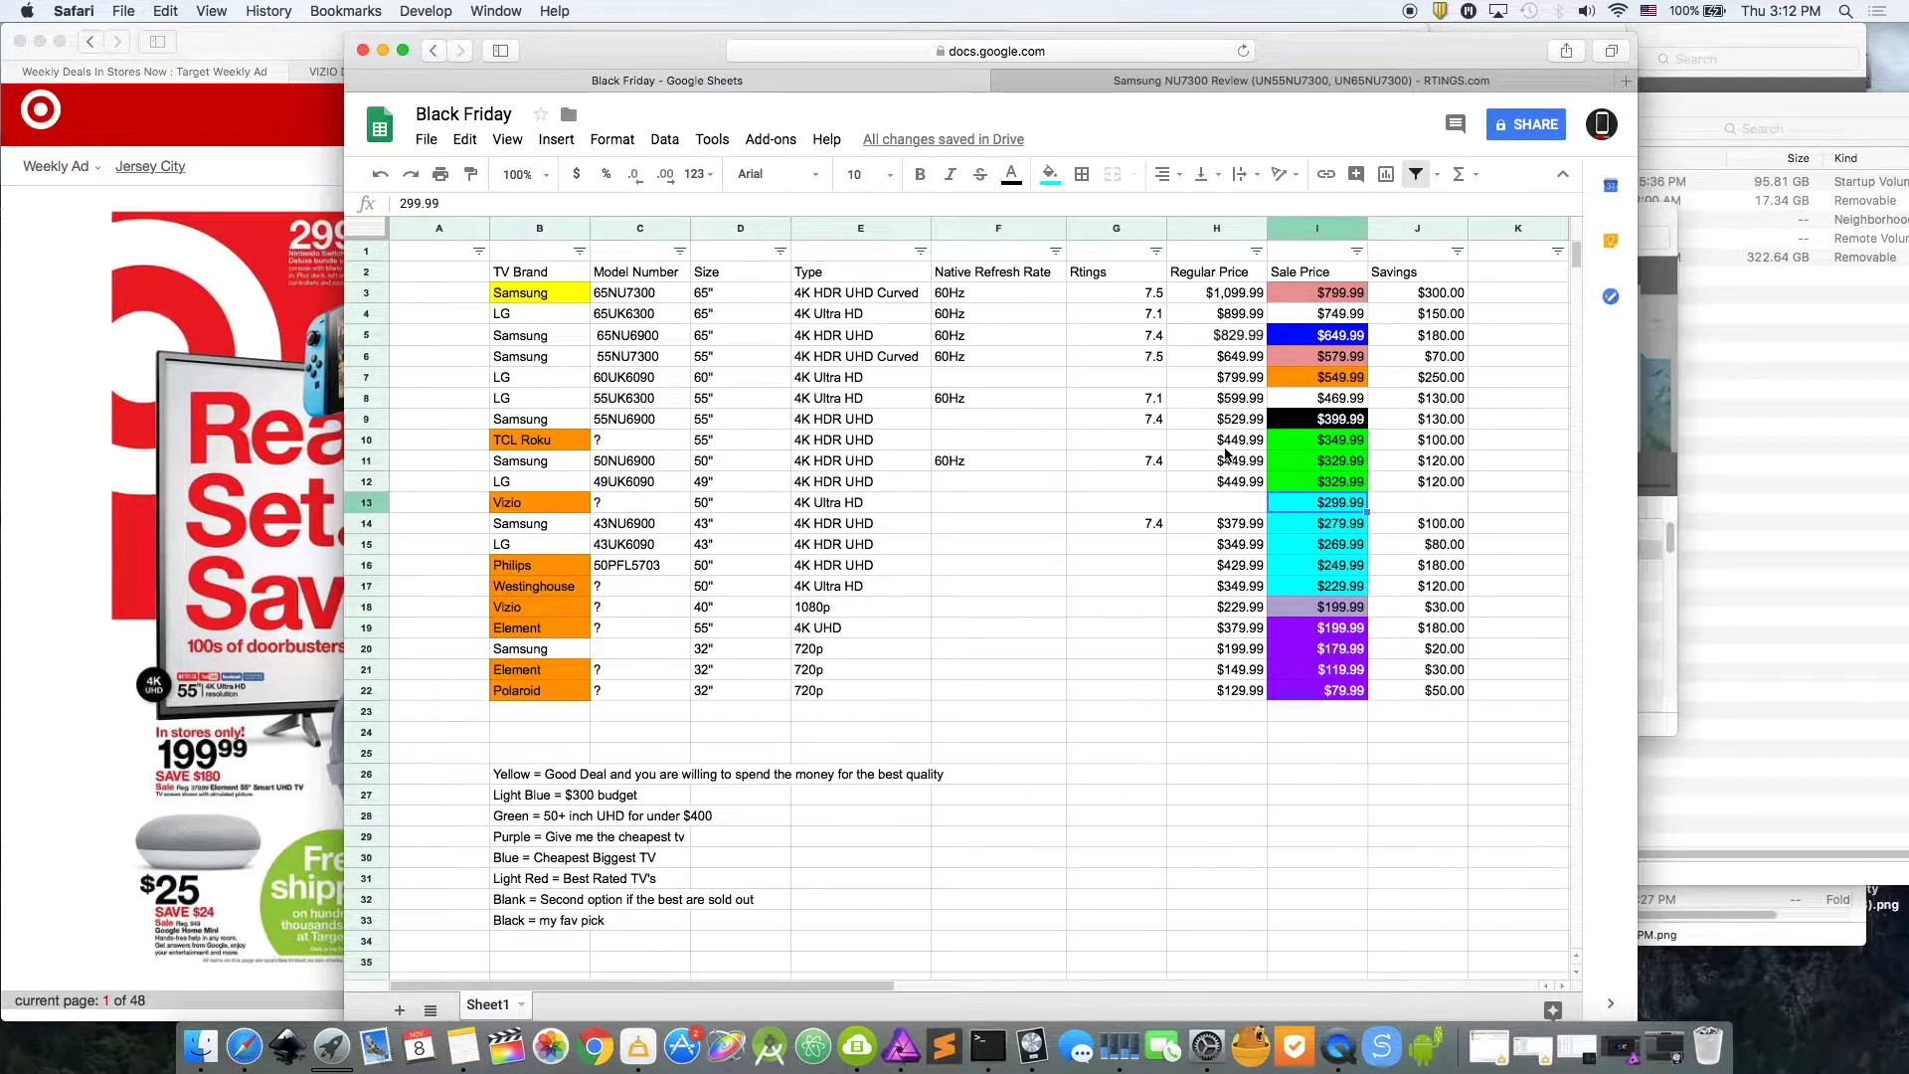
{"action": "left_click", "coordinate": [1302, 458]}
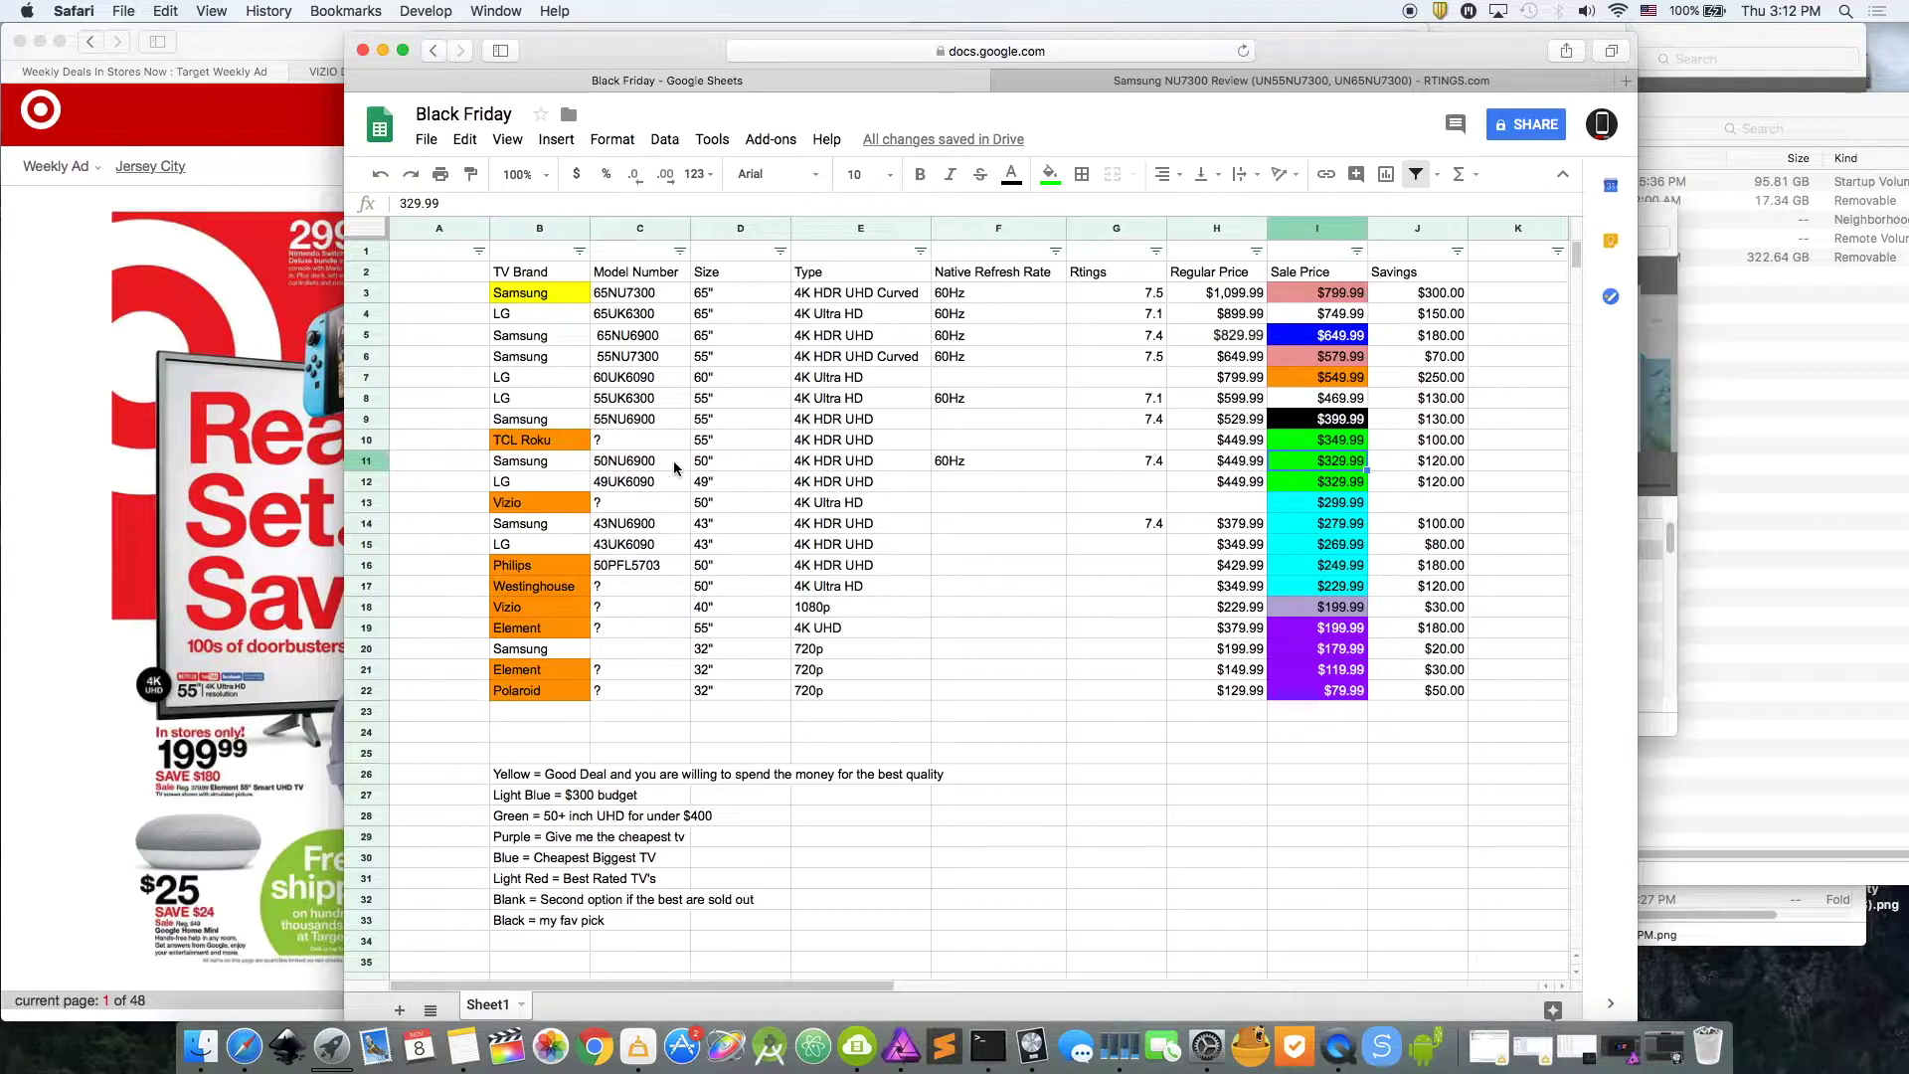
{"action": "left_click", "coordinate": [580, 466]}
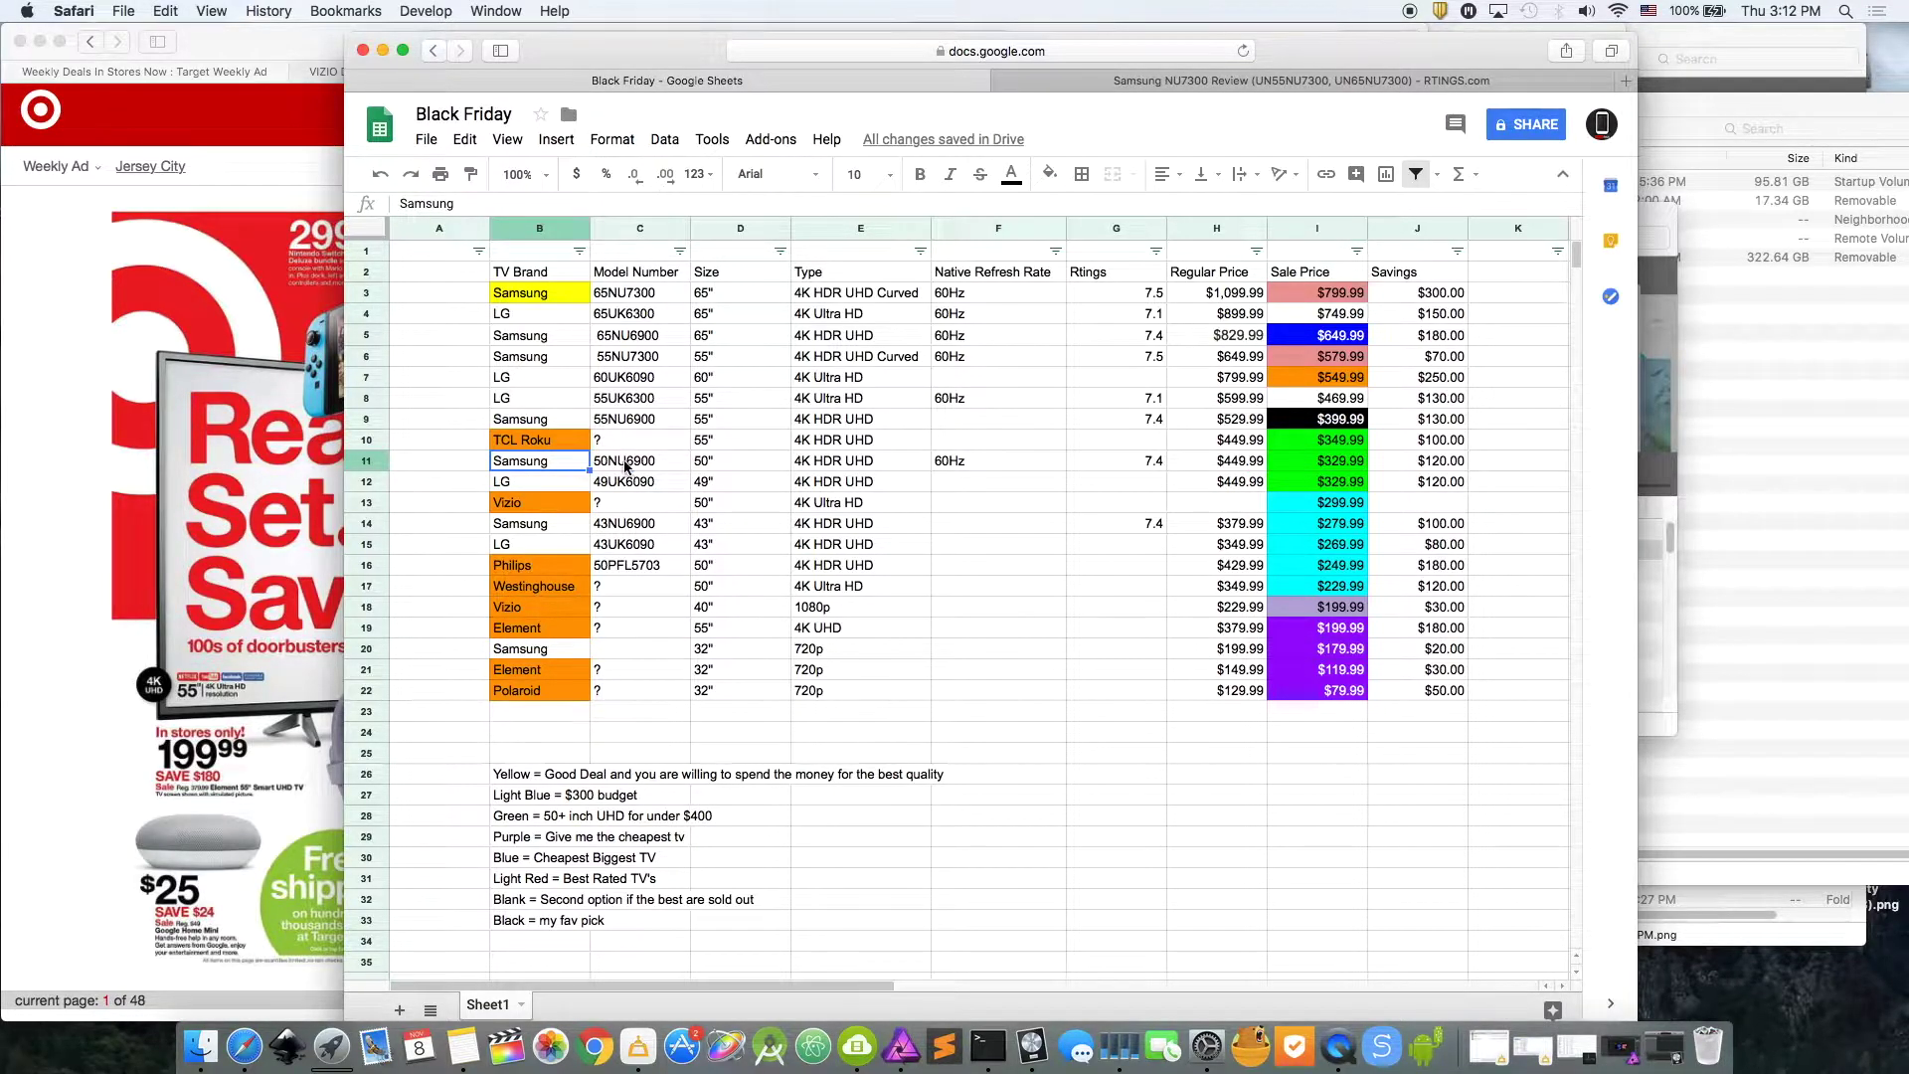
{"action": "left_click", "coordinate": [730, 459]}
{"action": "left_click", "coordinate": [1144, 464]}
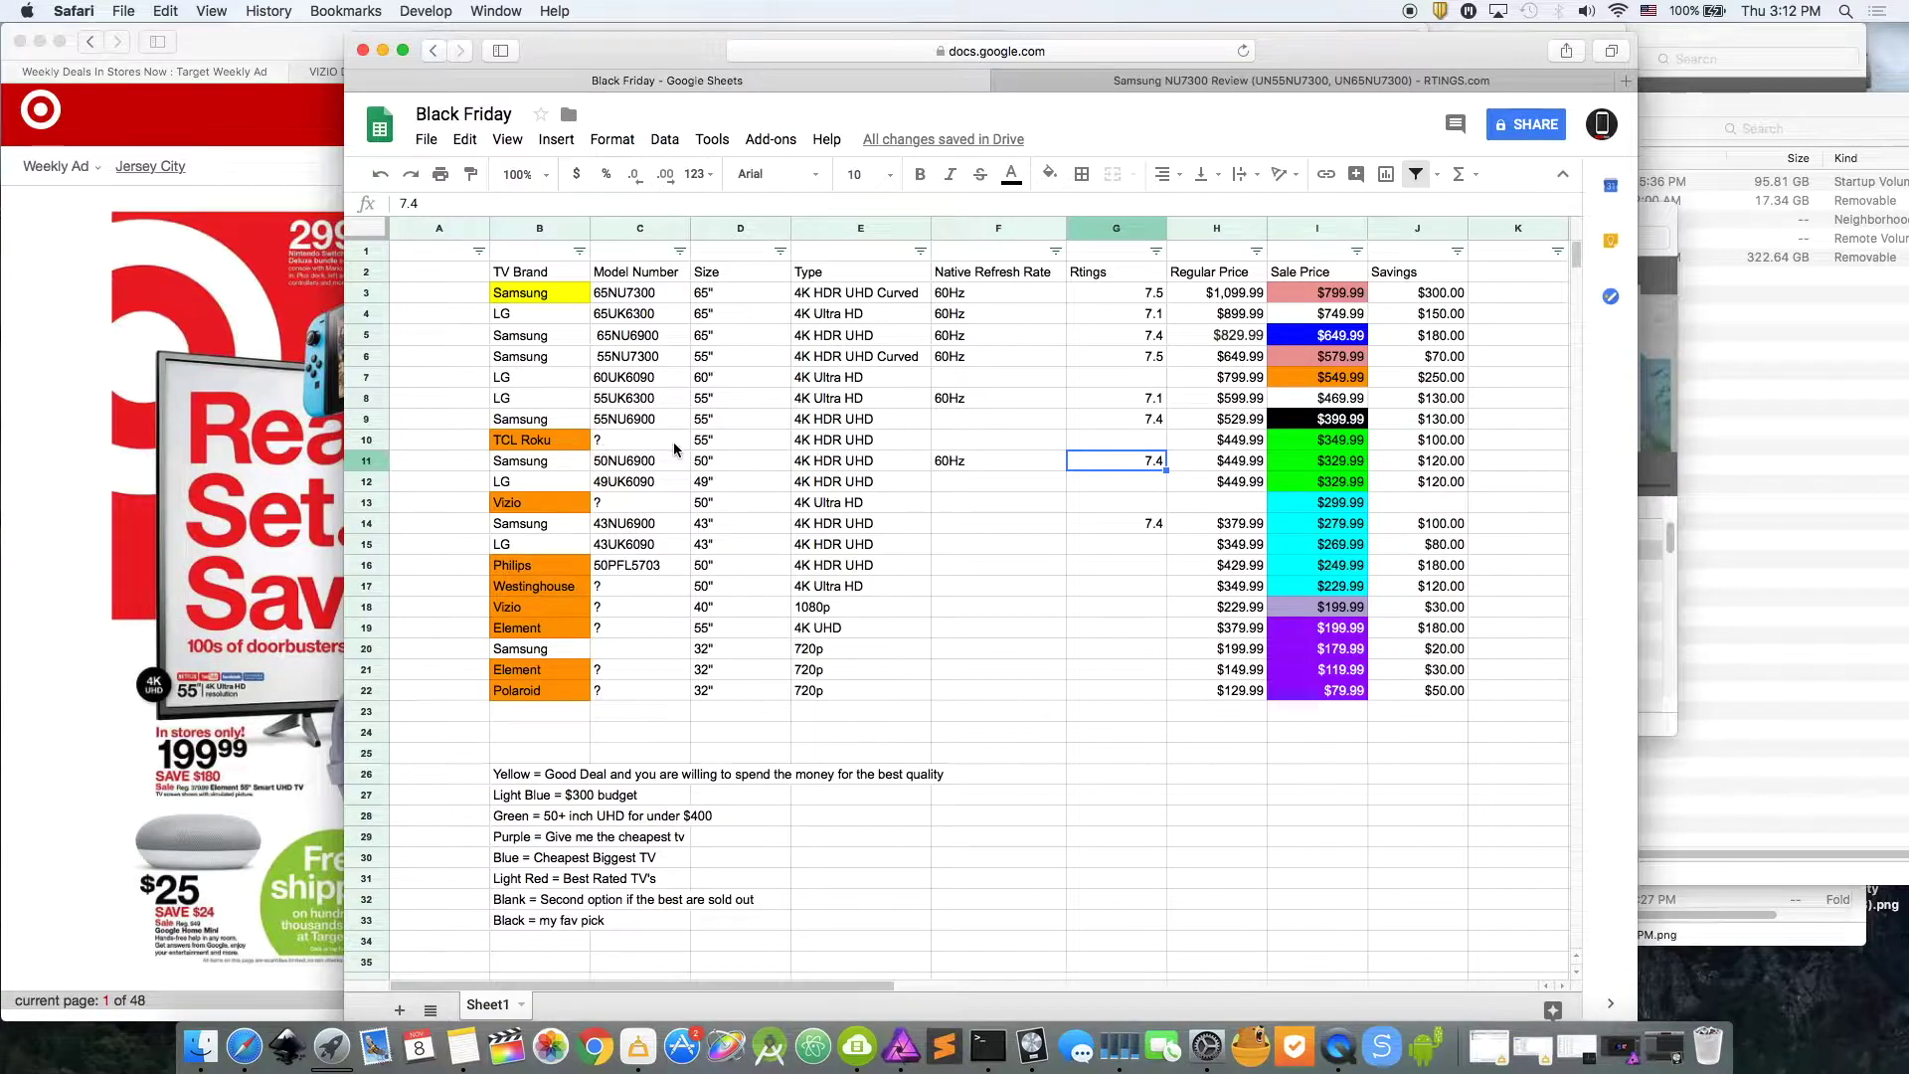
{"action": "left_click", "coordinate": [879, 445]}
{"action": "key", "text": "Left"}
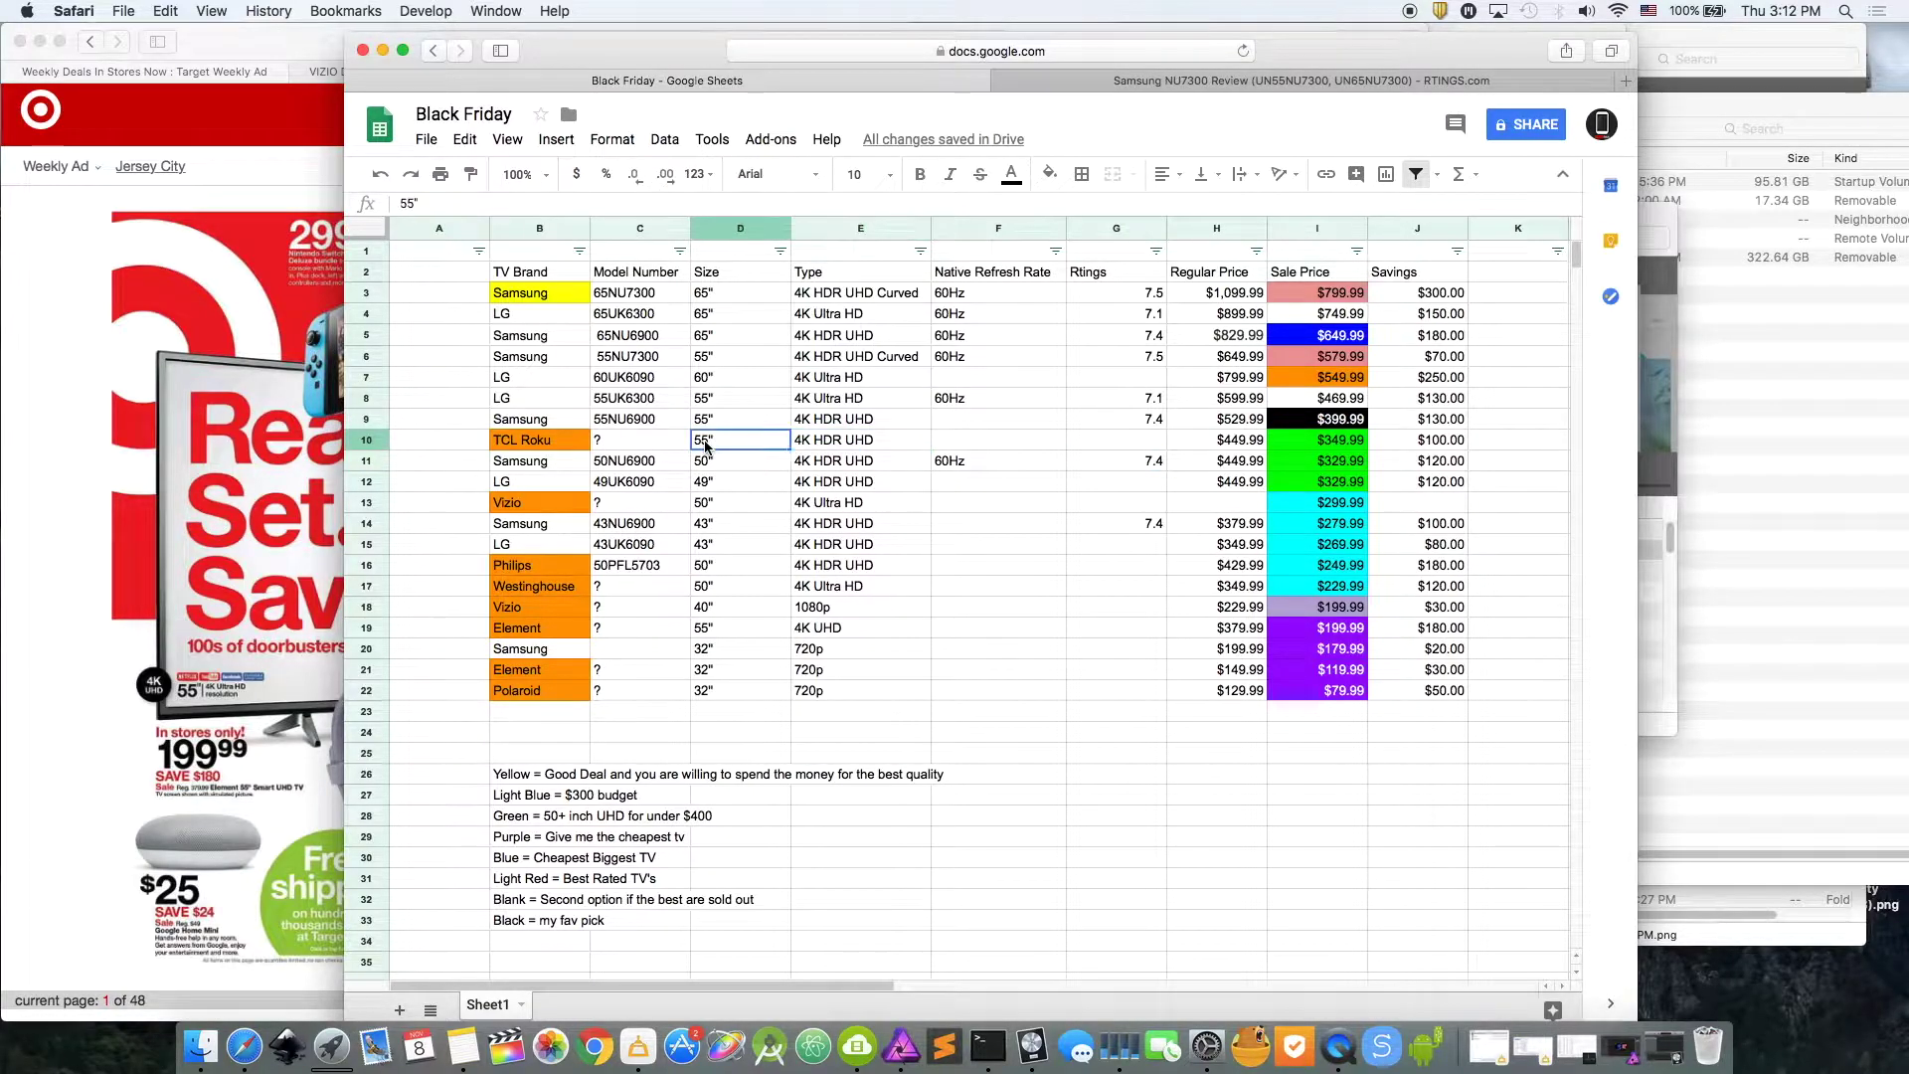
{"action": "left_click", "coordinate": [857, 448]}
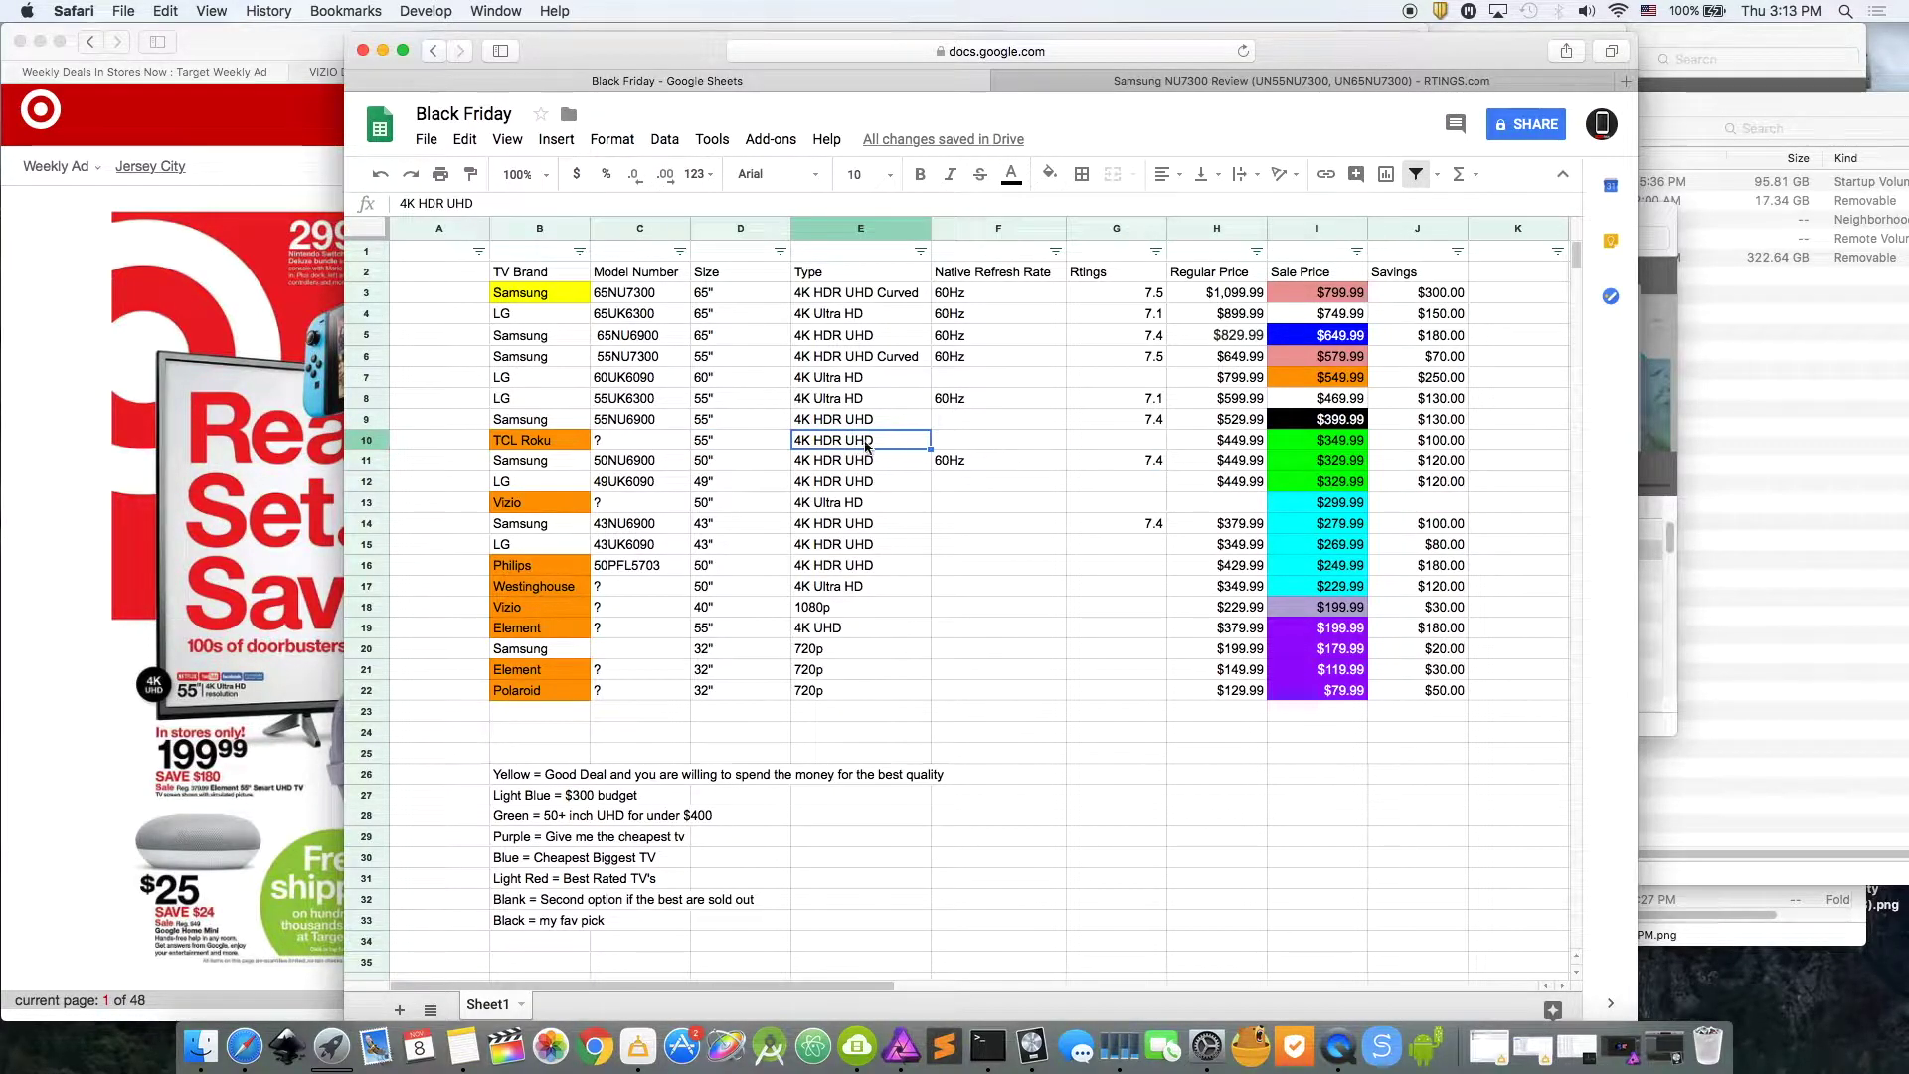
{"action": "left_click", "coordinate": [736, 440]}
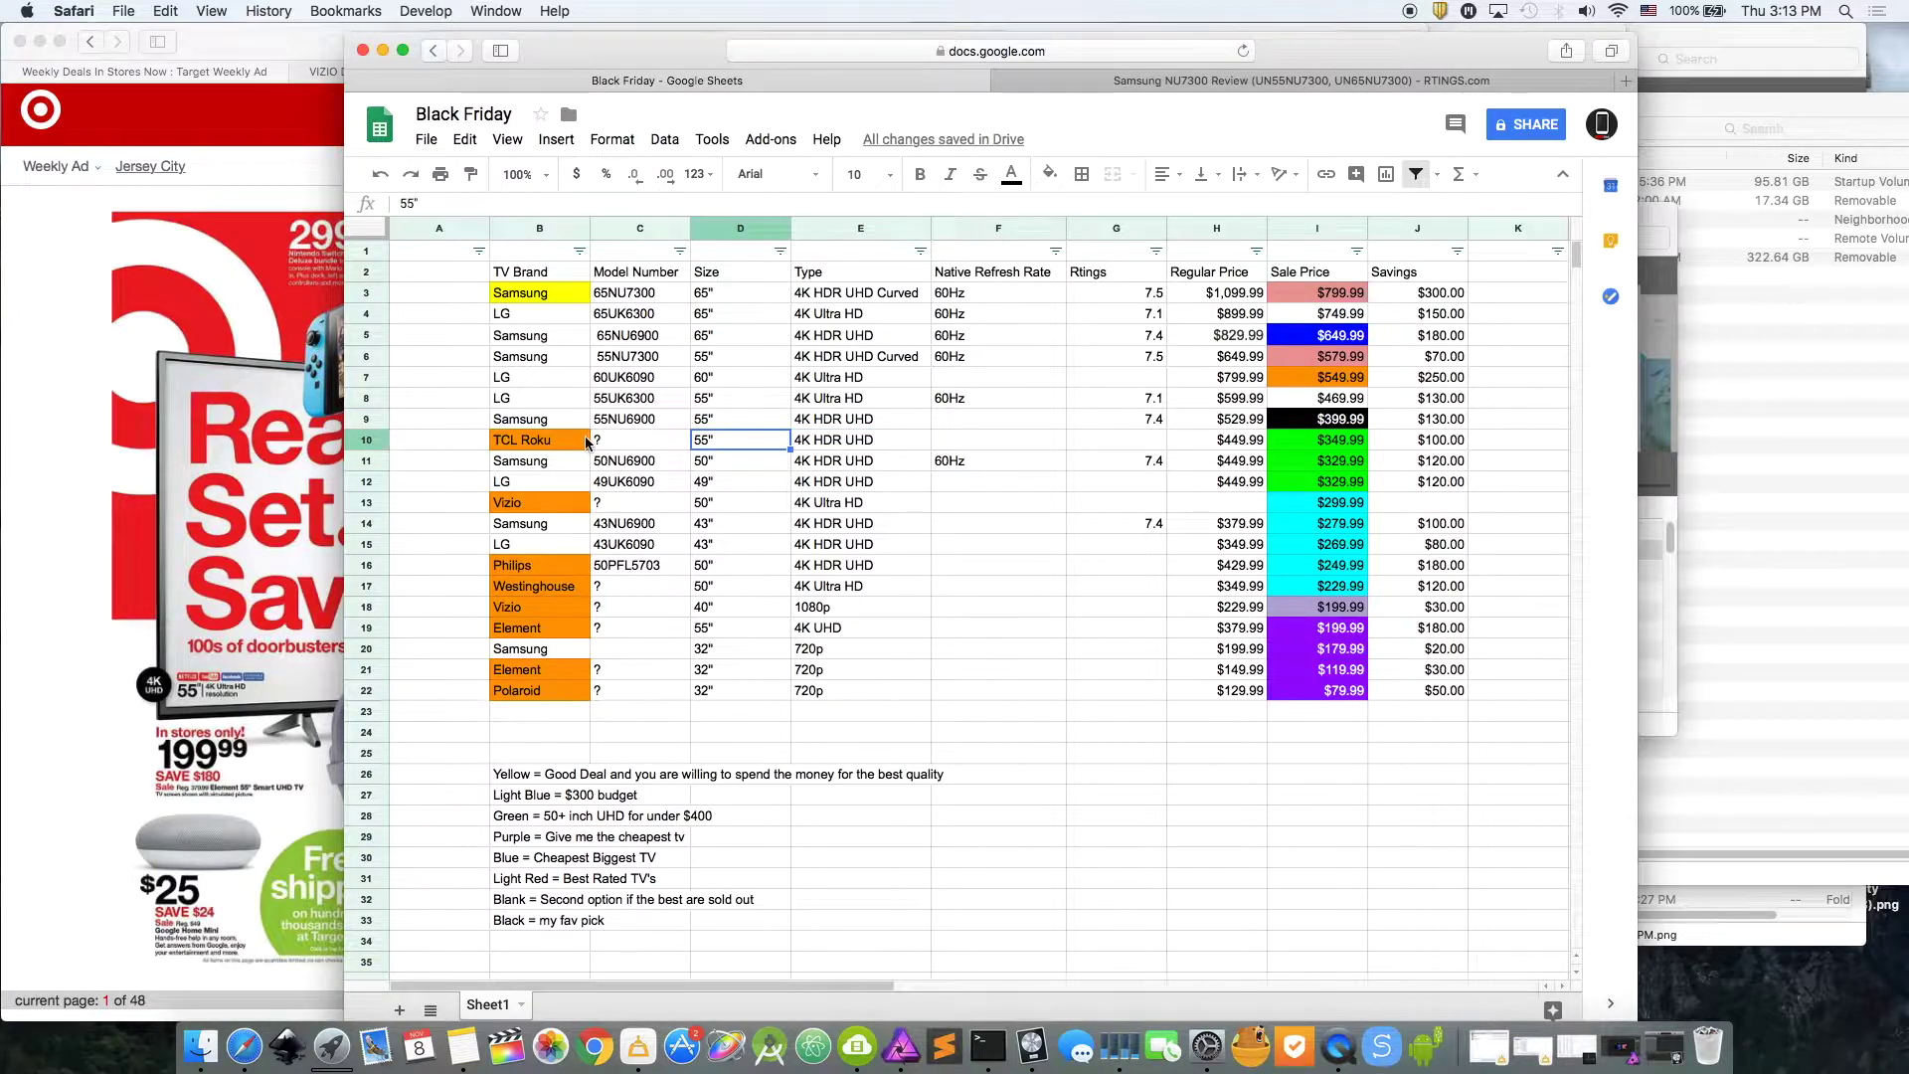
{"action": "left_click", "coordinate": [737, 461]}
{"action": "left_click", "coordinate": [715, 443]}
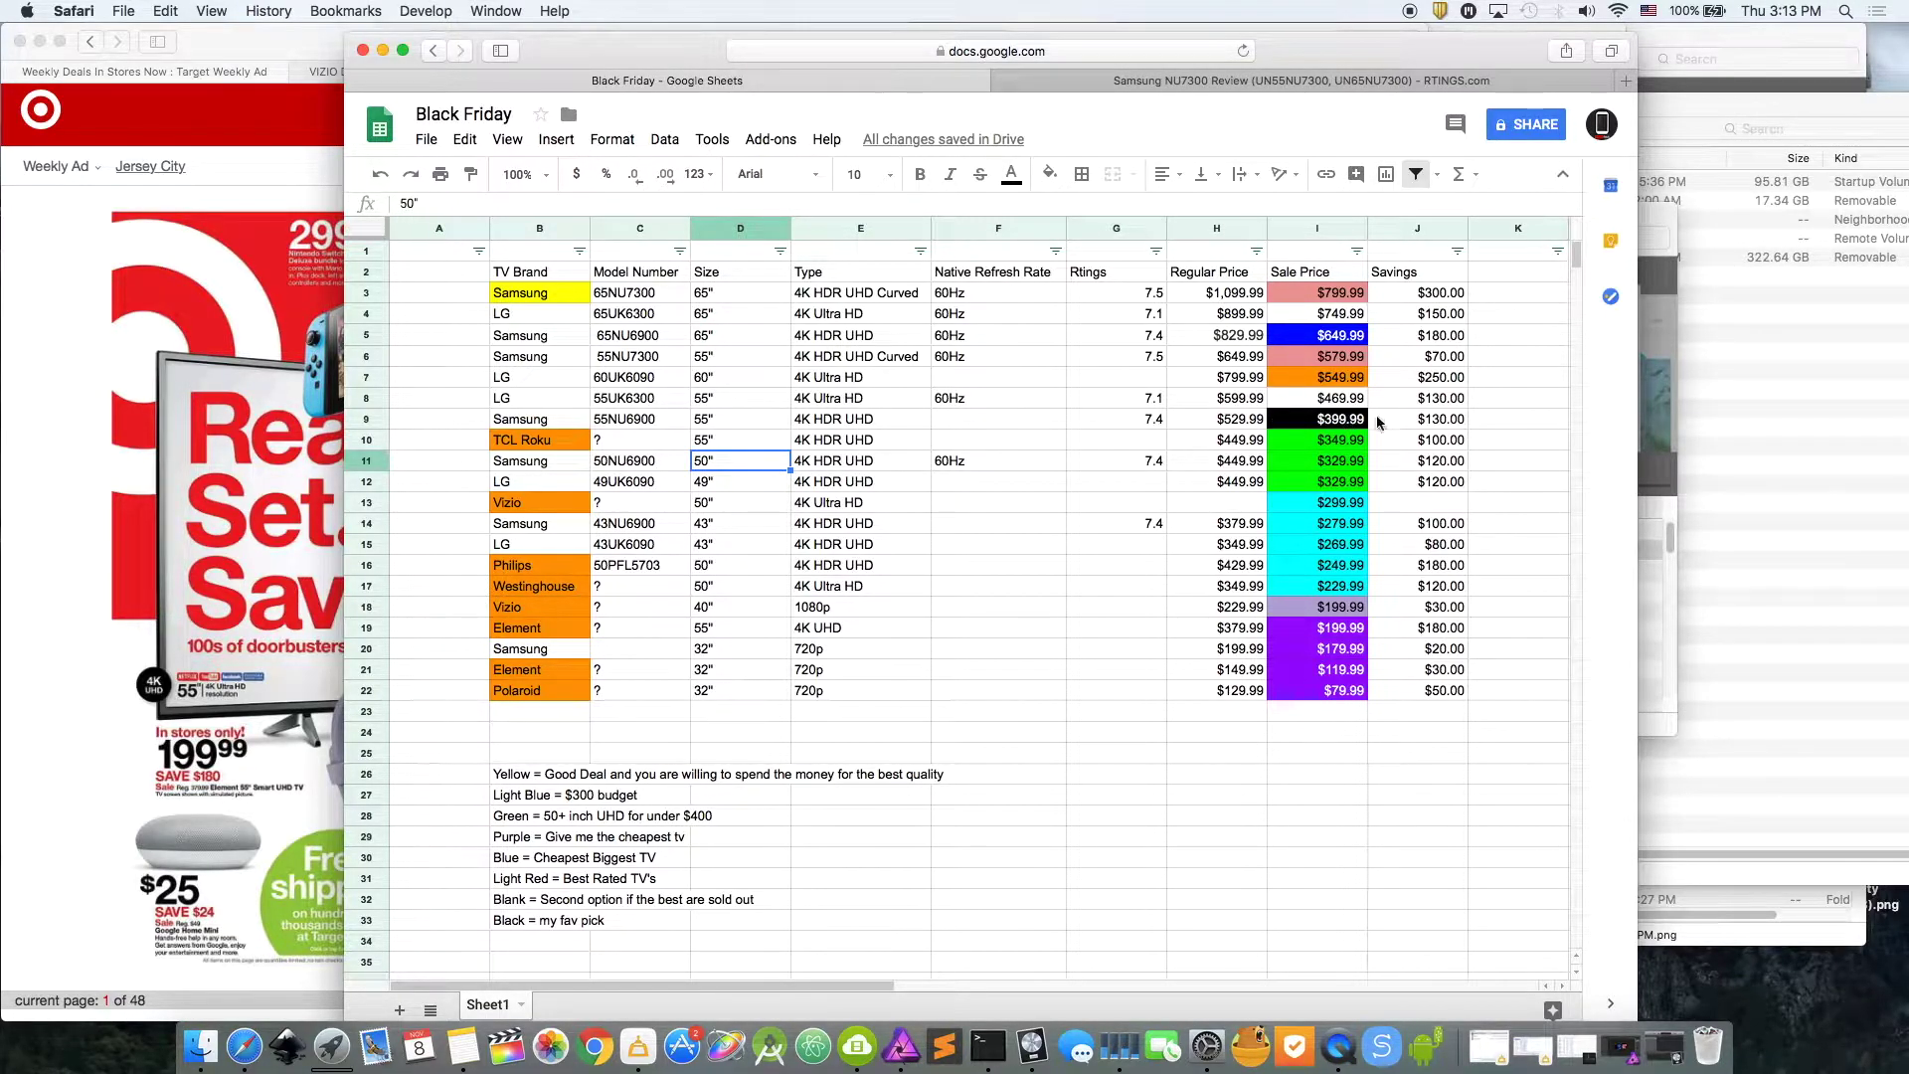
{"action": "left_click", "coordinate": [1323, 379]}
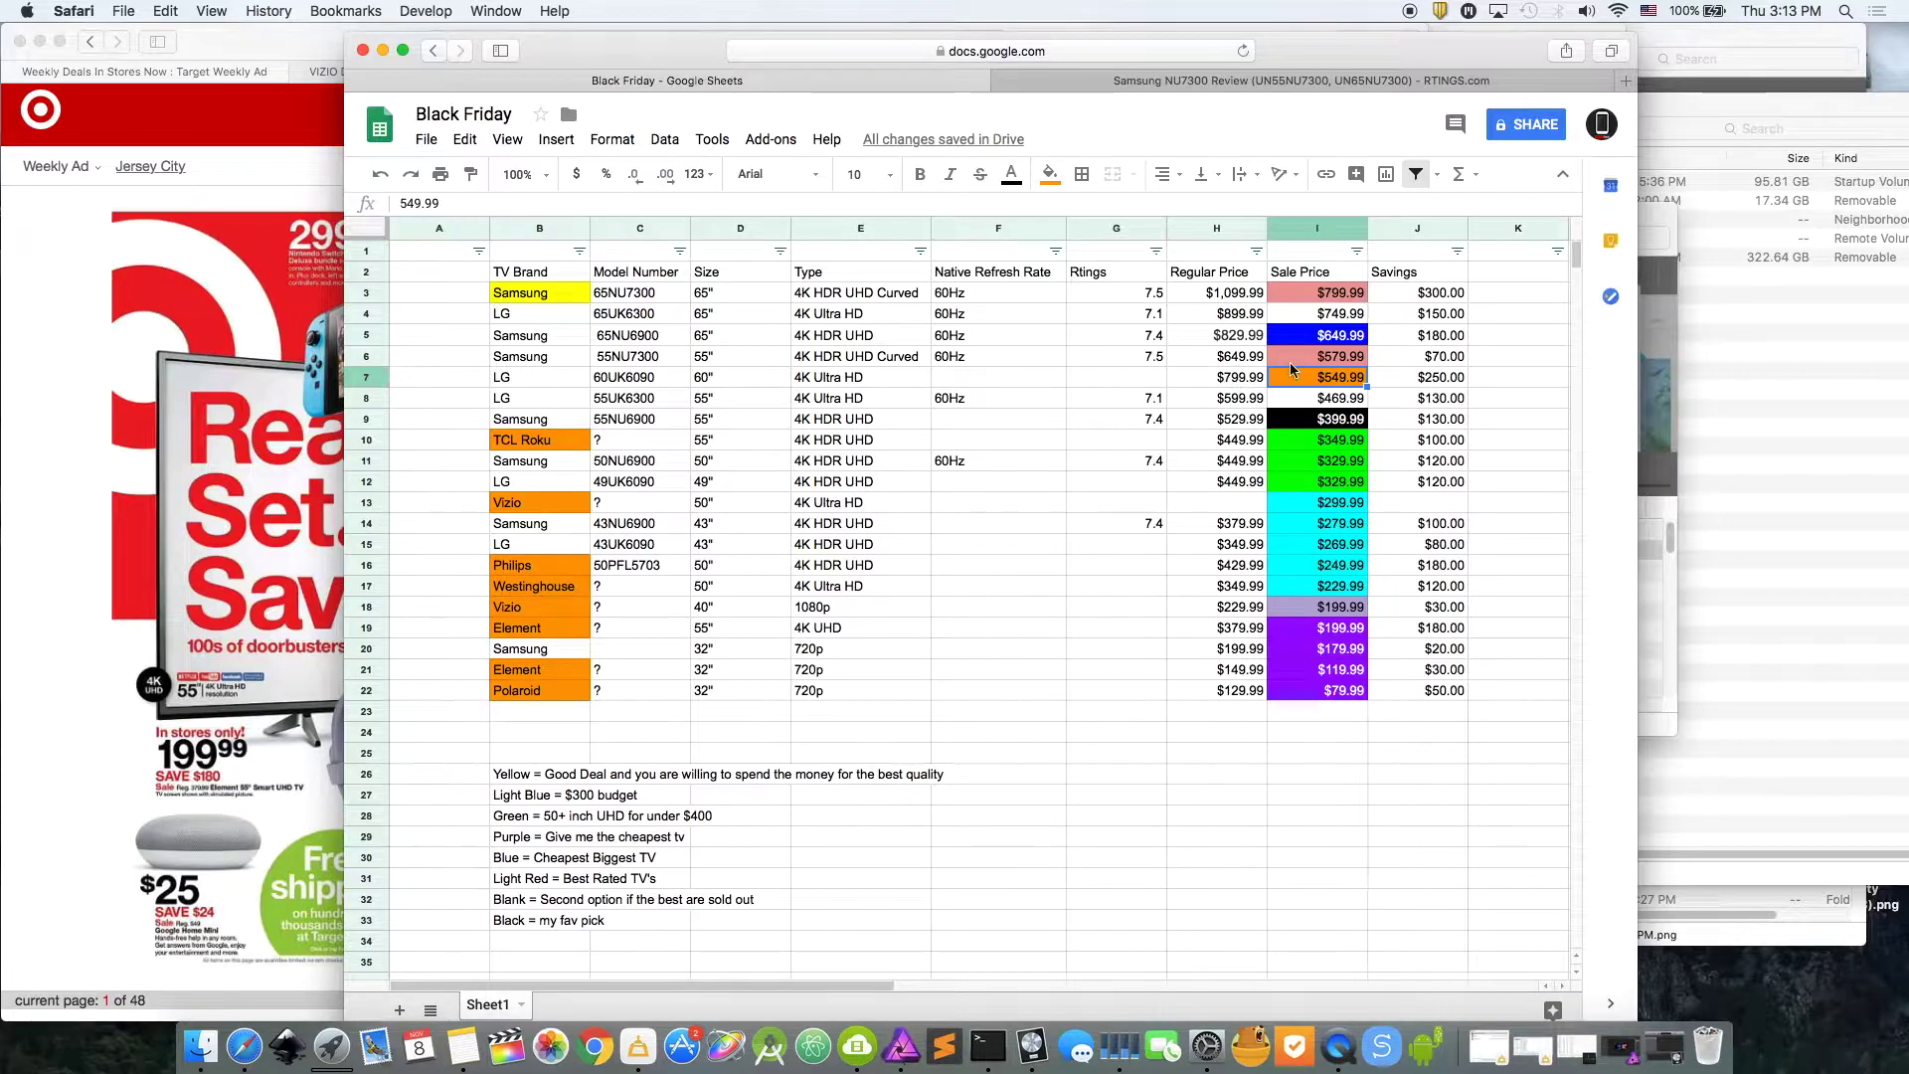
{"action": "left_click", "coordinate": [708, 382]}
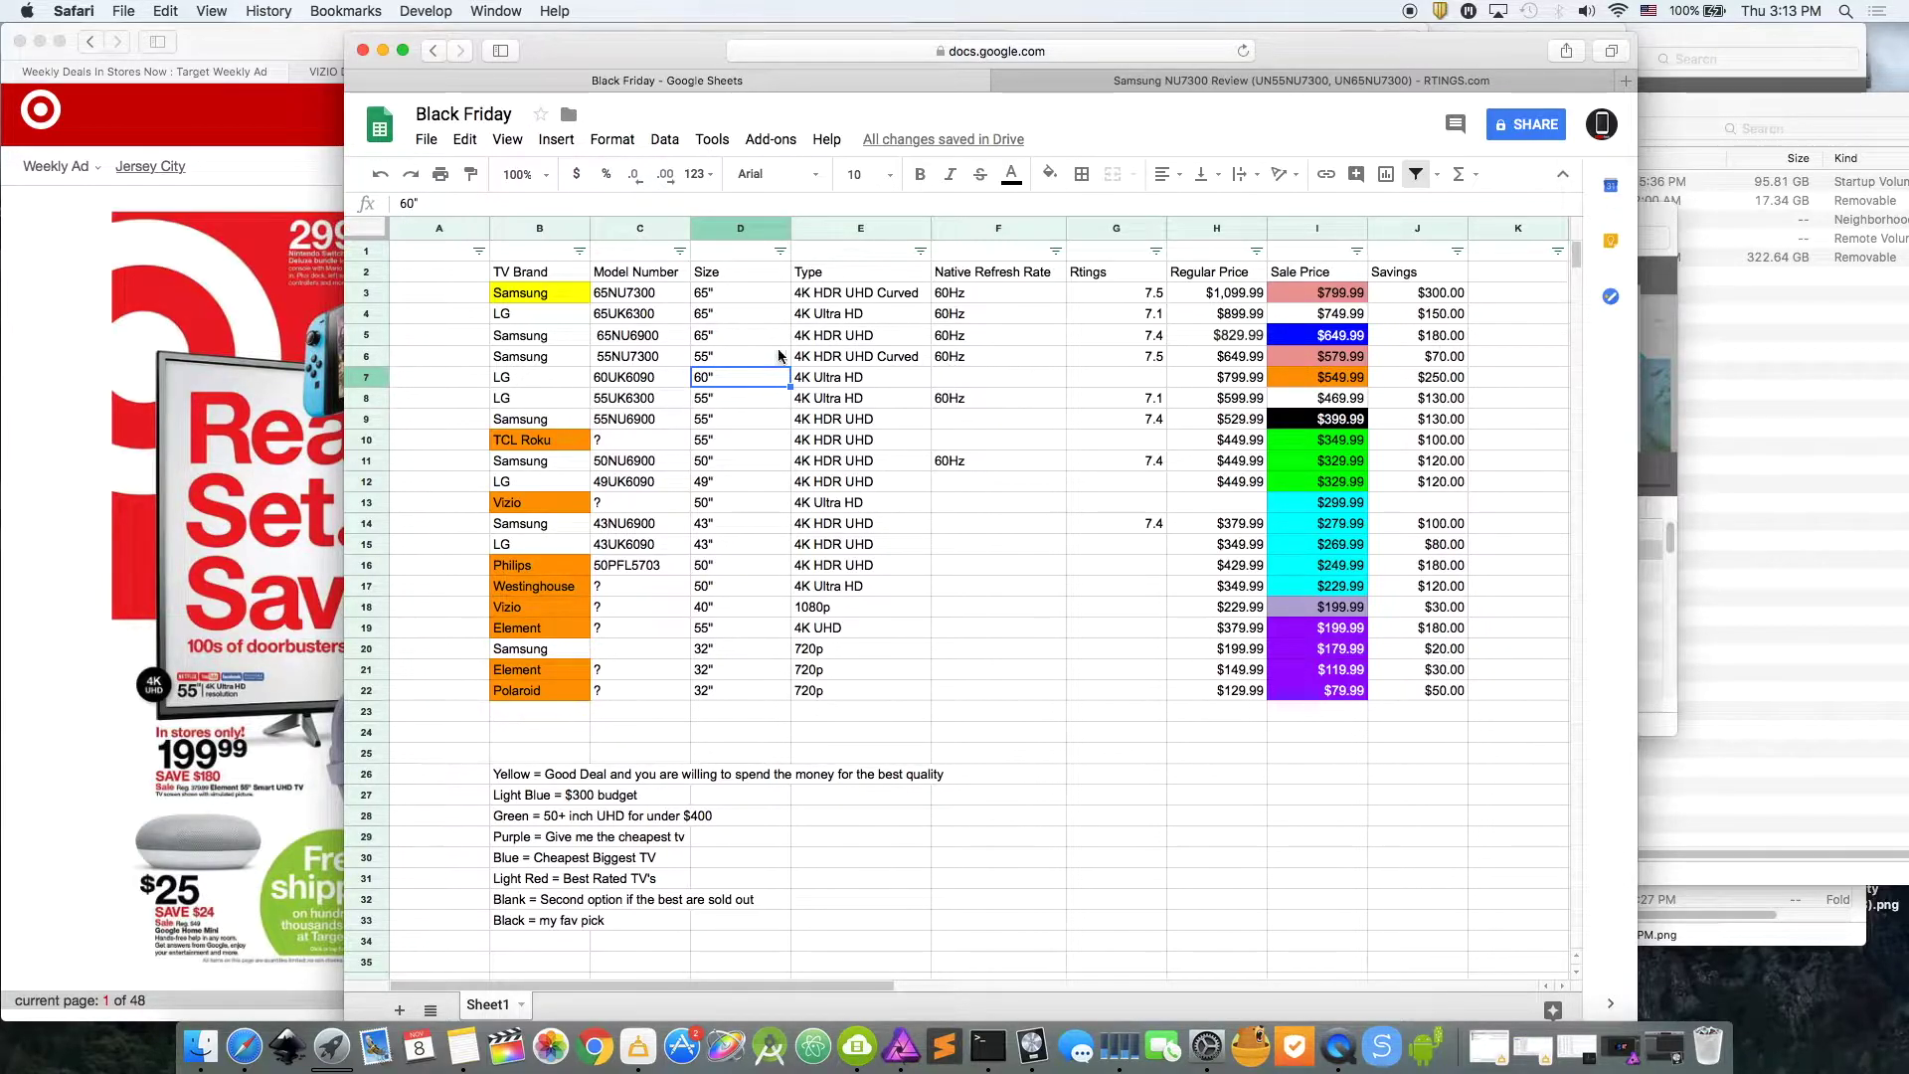
{"action": "left_click", "coordinate": [629, 360]}
{"action": "left_click", "coordinate": [852, 364]}
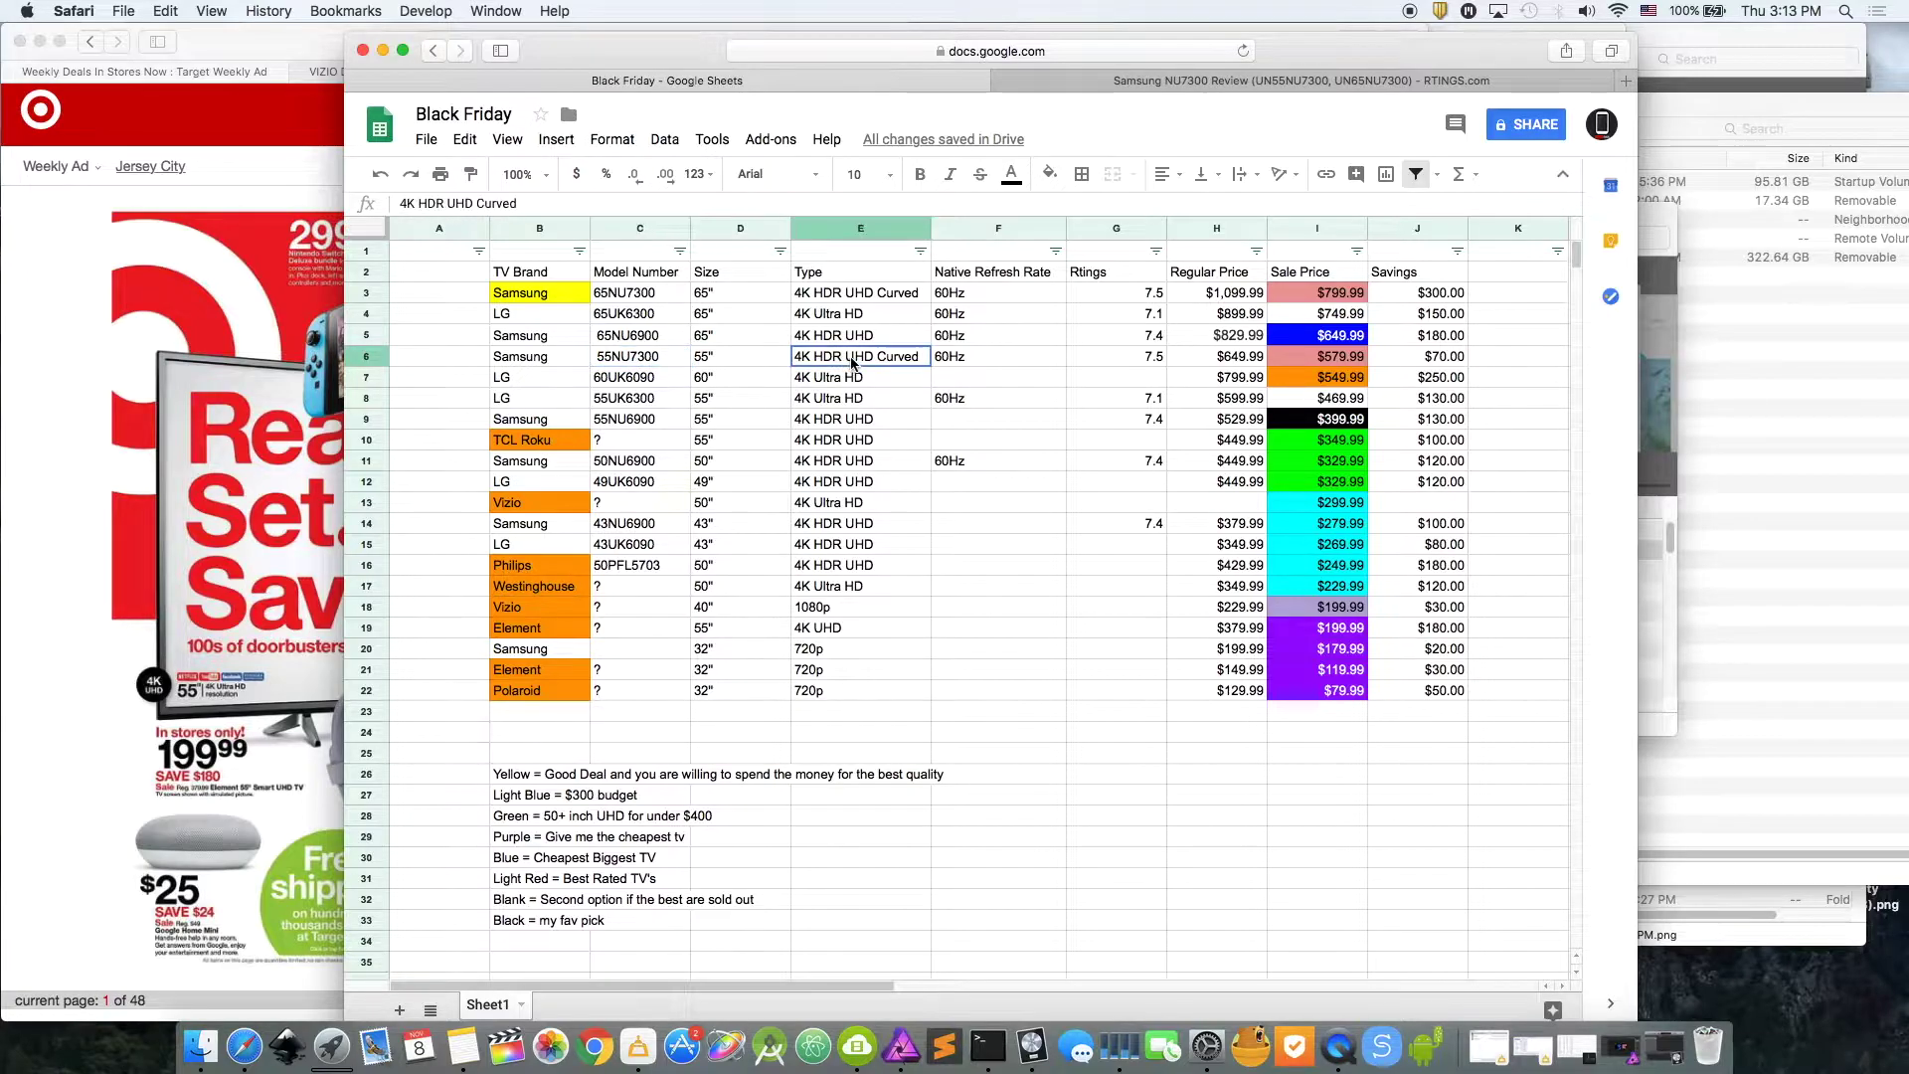
{"action": "left_click", "coordinate": [994, 362]}
{"action": "left_click", "coordinate": [1148, 360]}
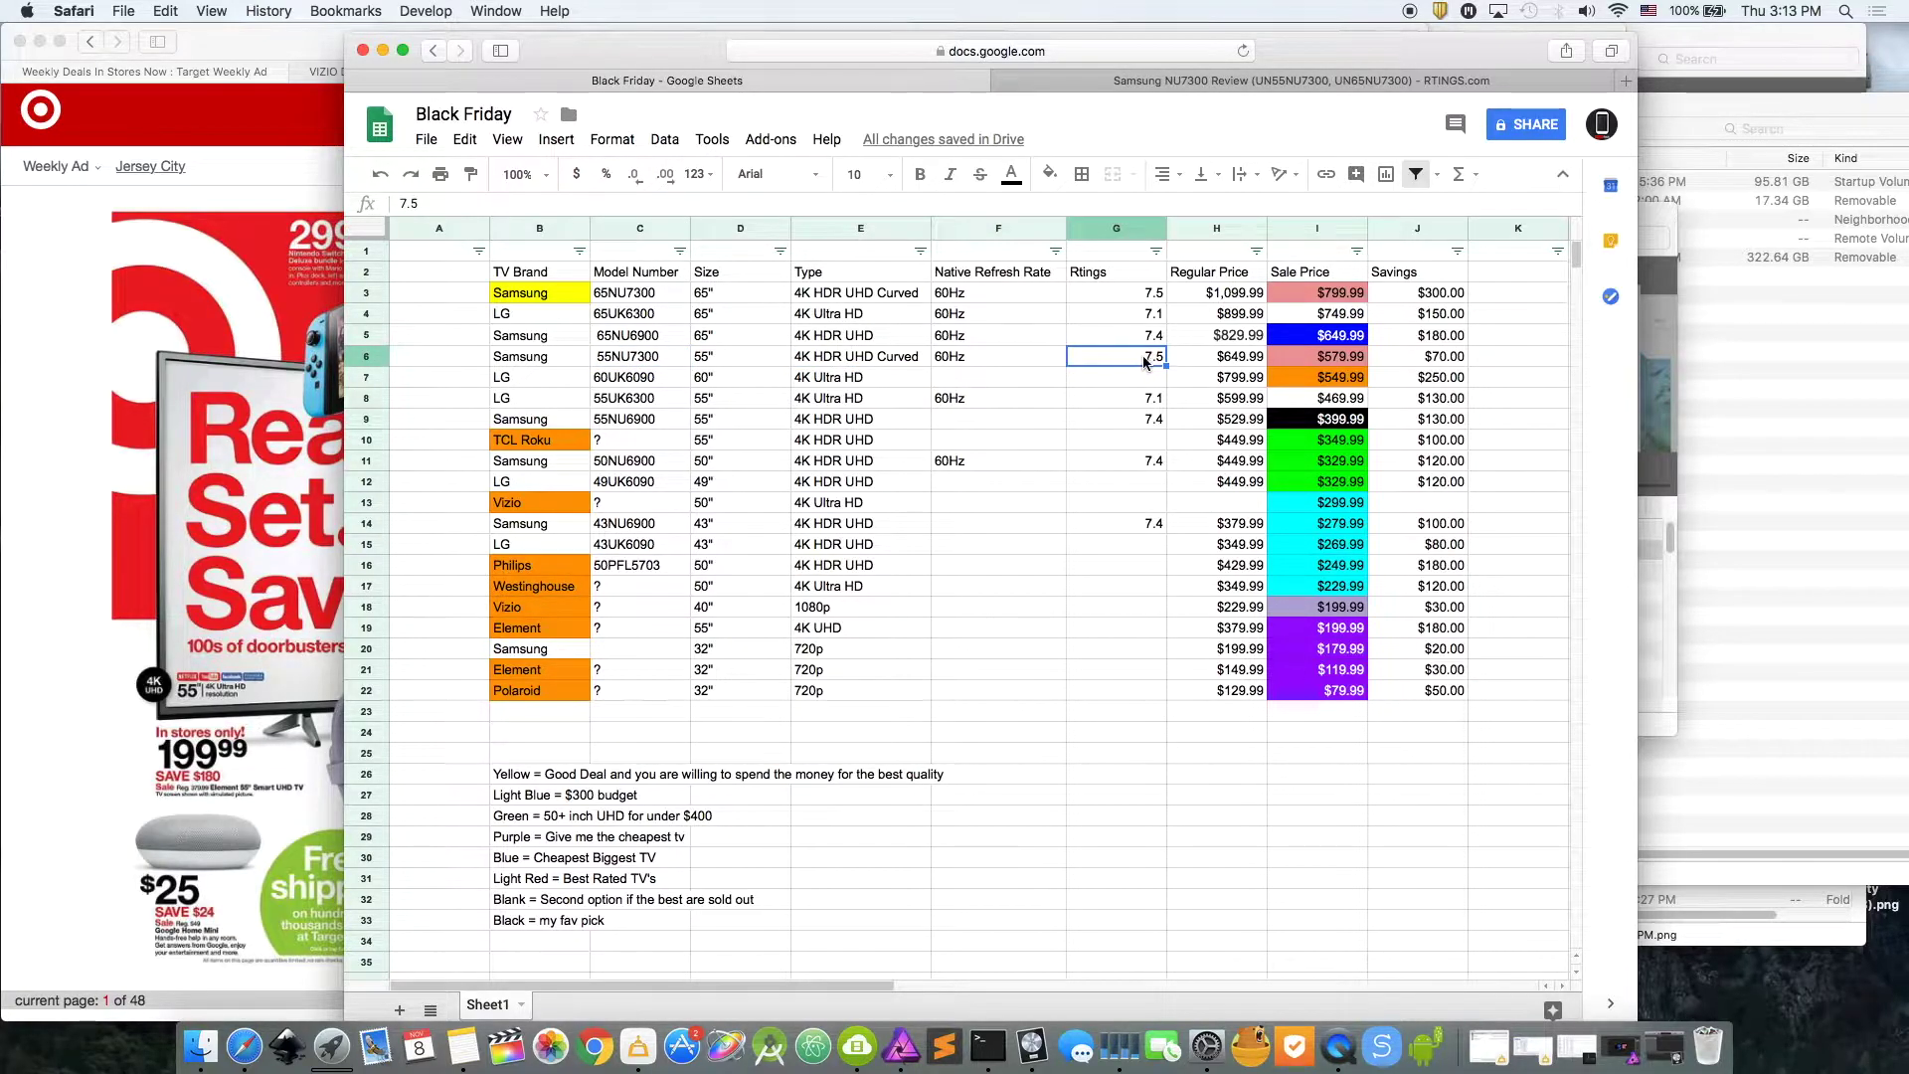
{"action": "left_click", "coordinate": [751, 359]}
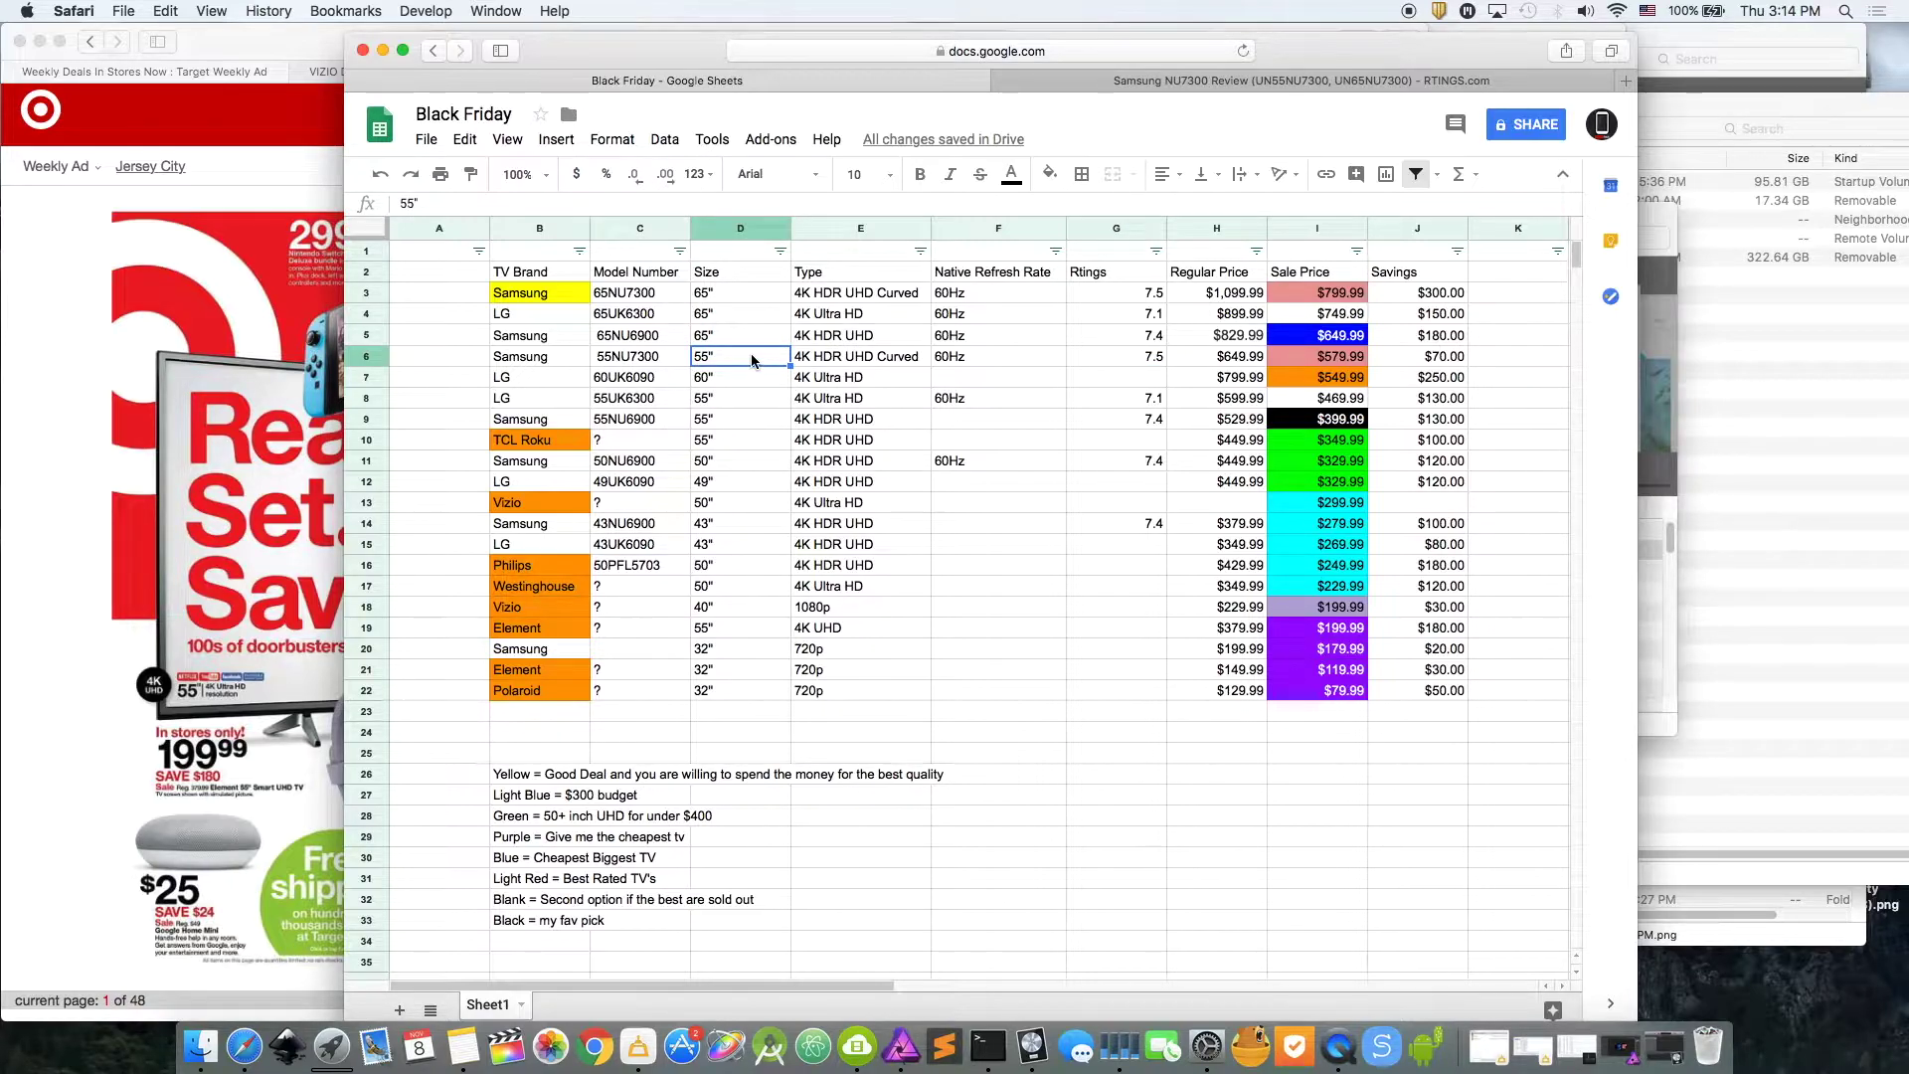
{"action": "left_click", "coordinate": [1330, 364]}
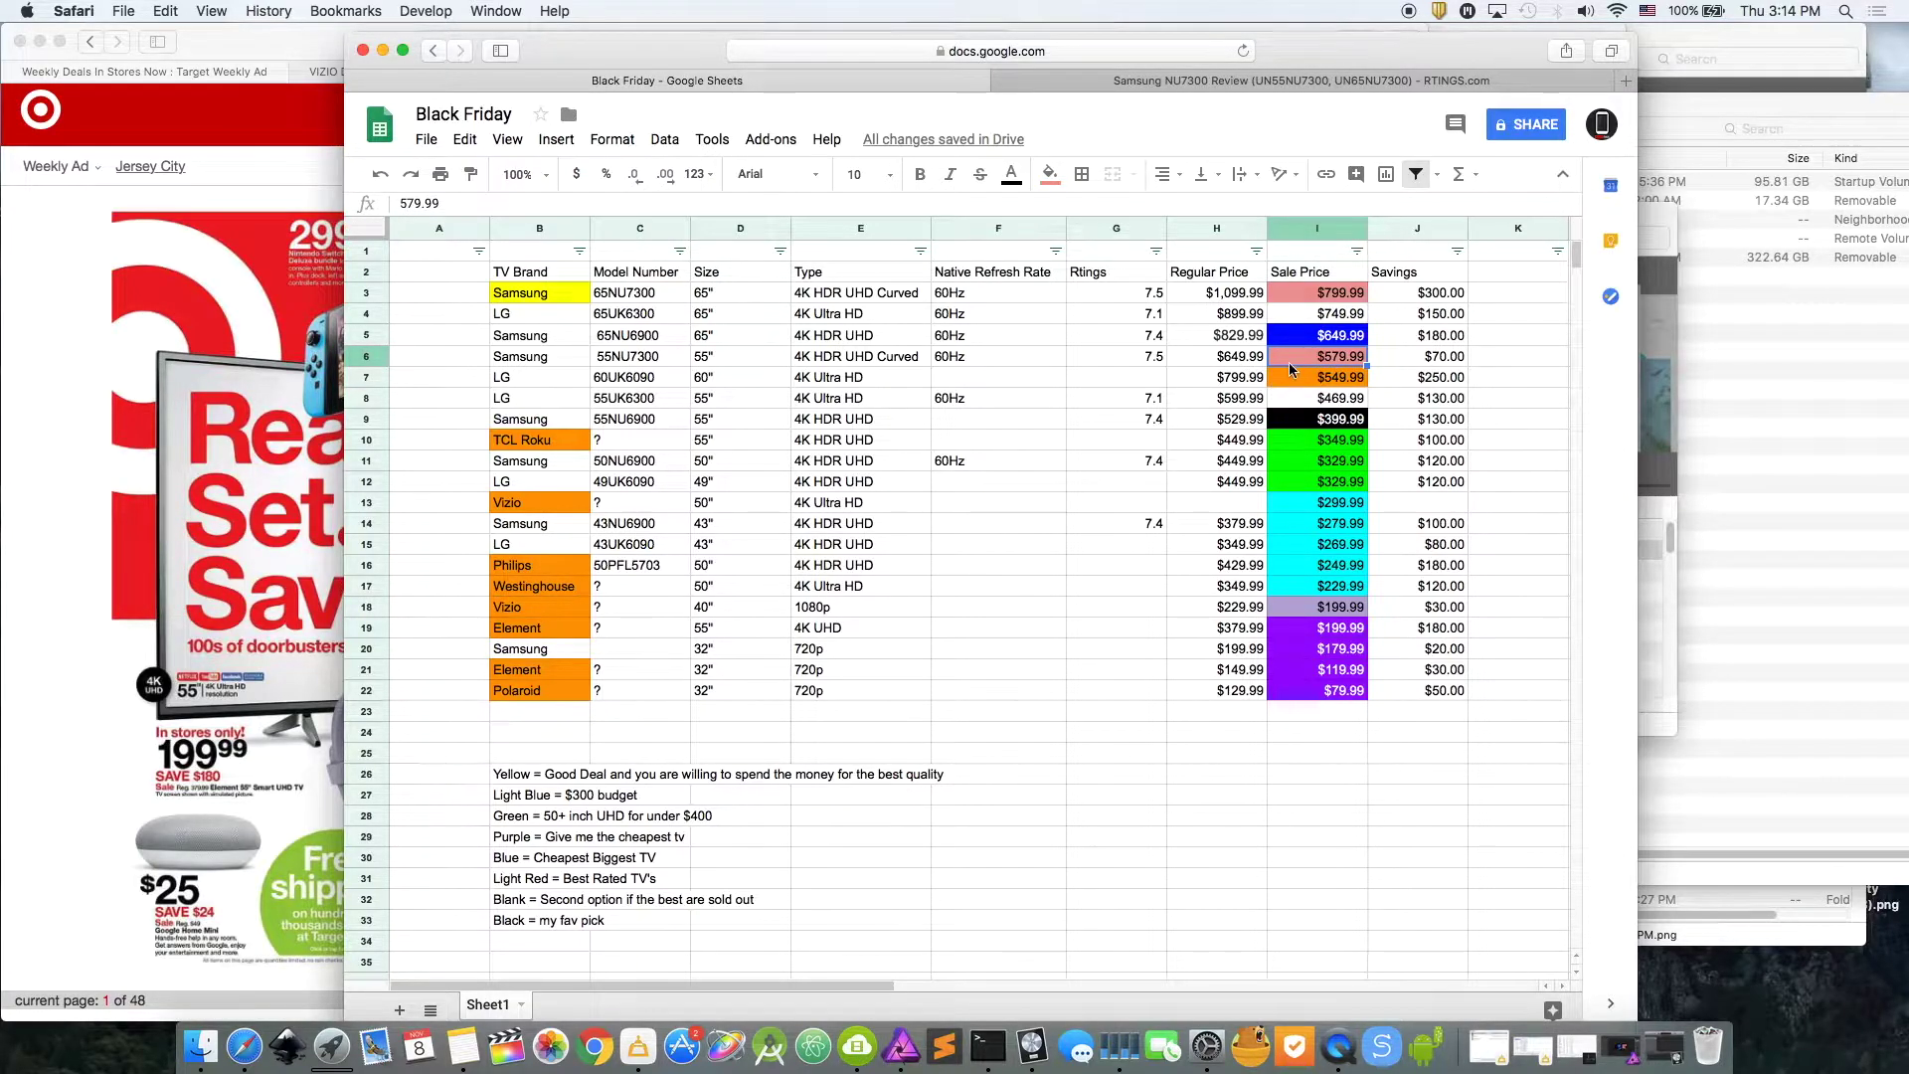
{"action": "left_click", "coordinate": [582, 863]}
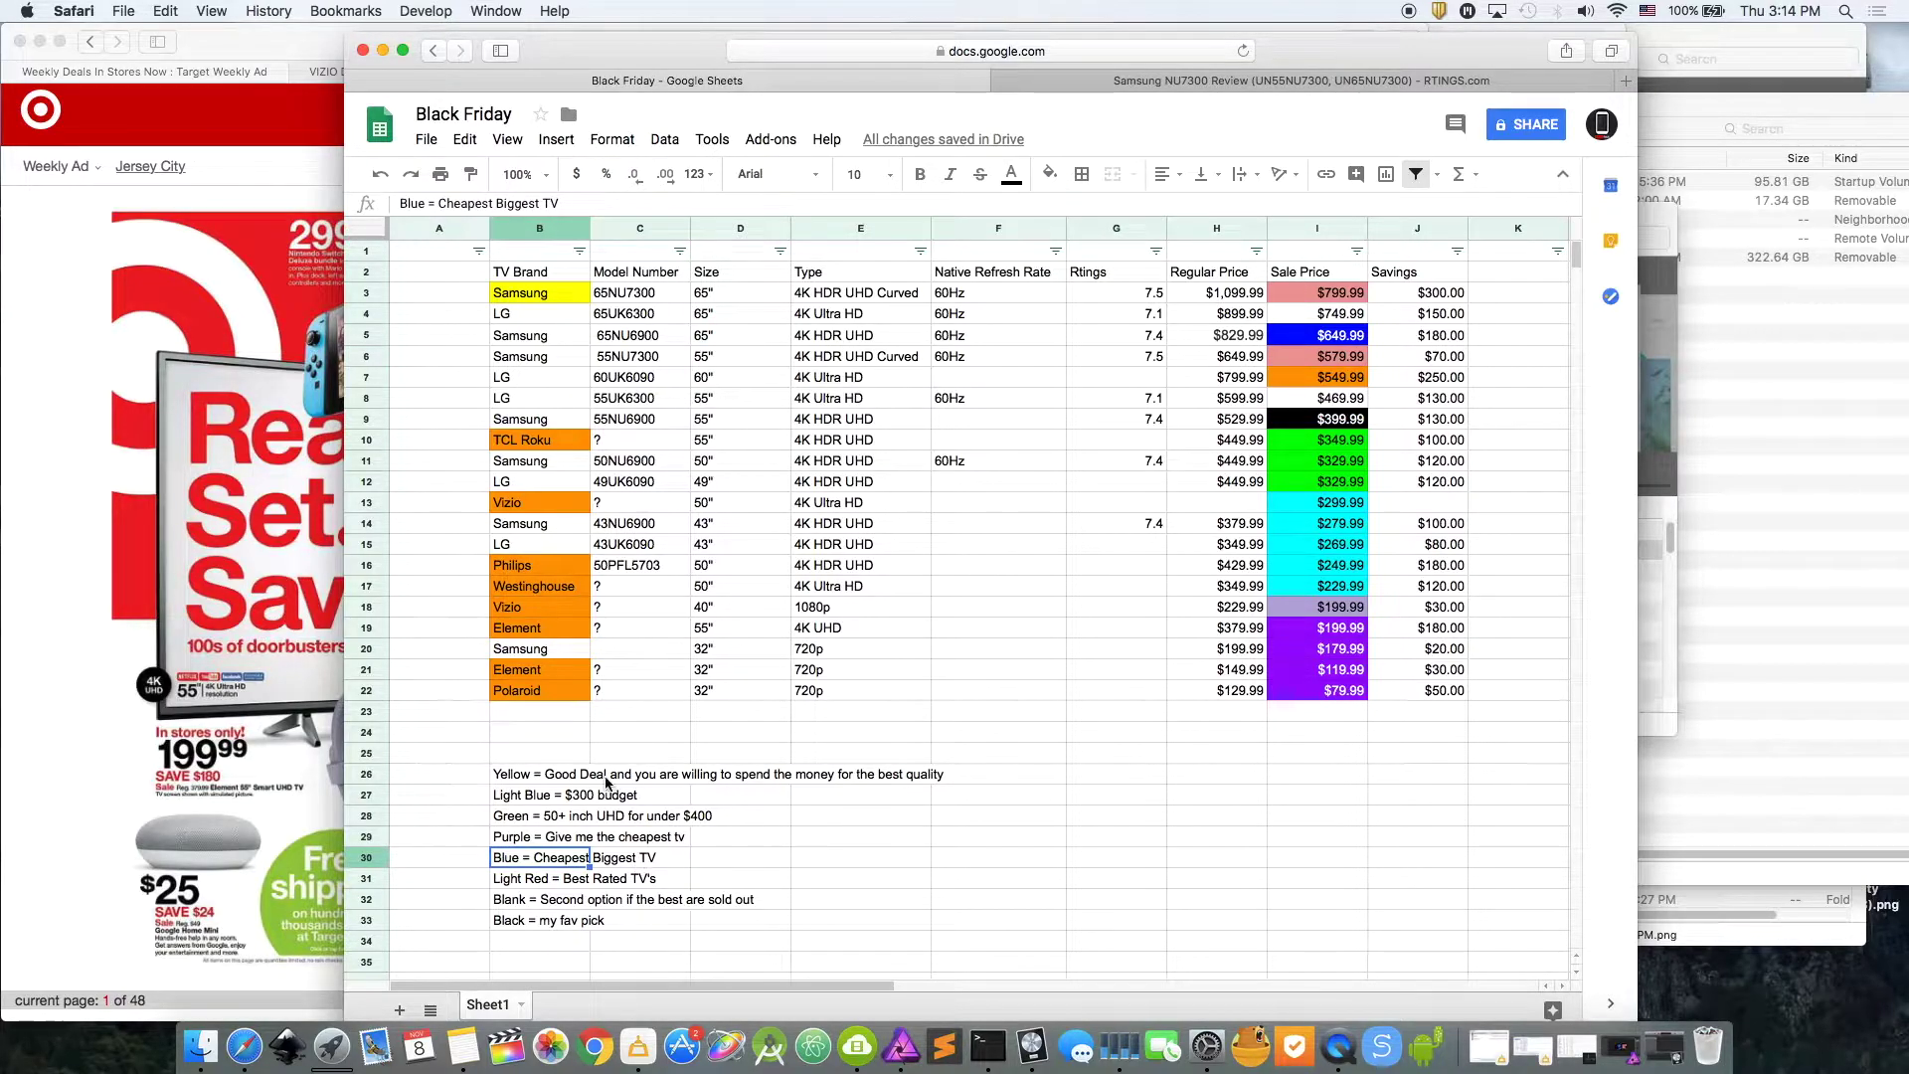
{"action": "left_click", "coordinate": [710, 341]}
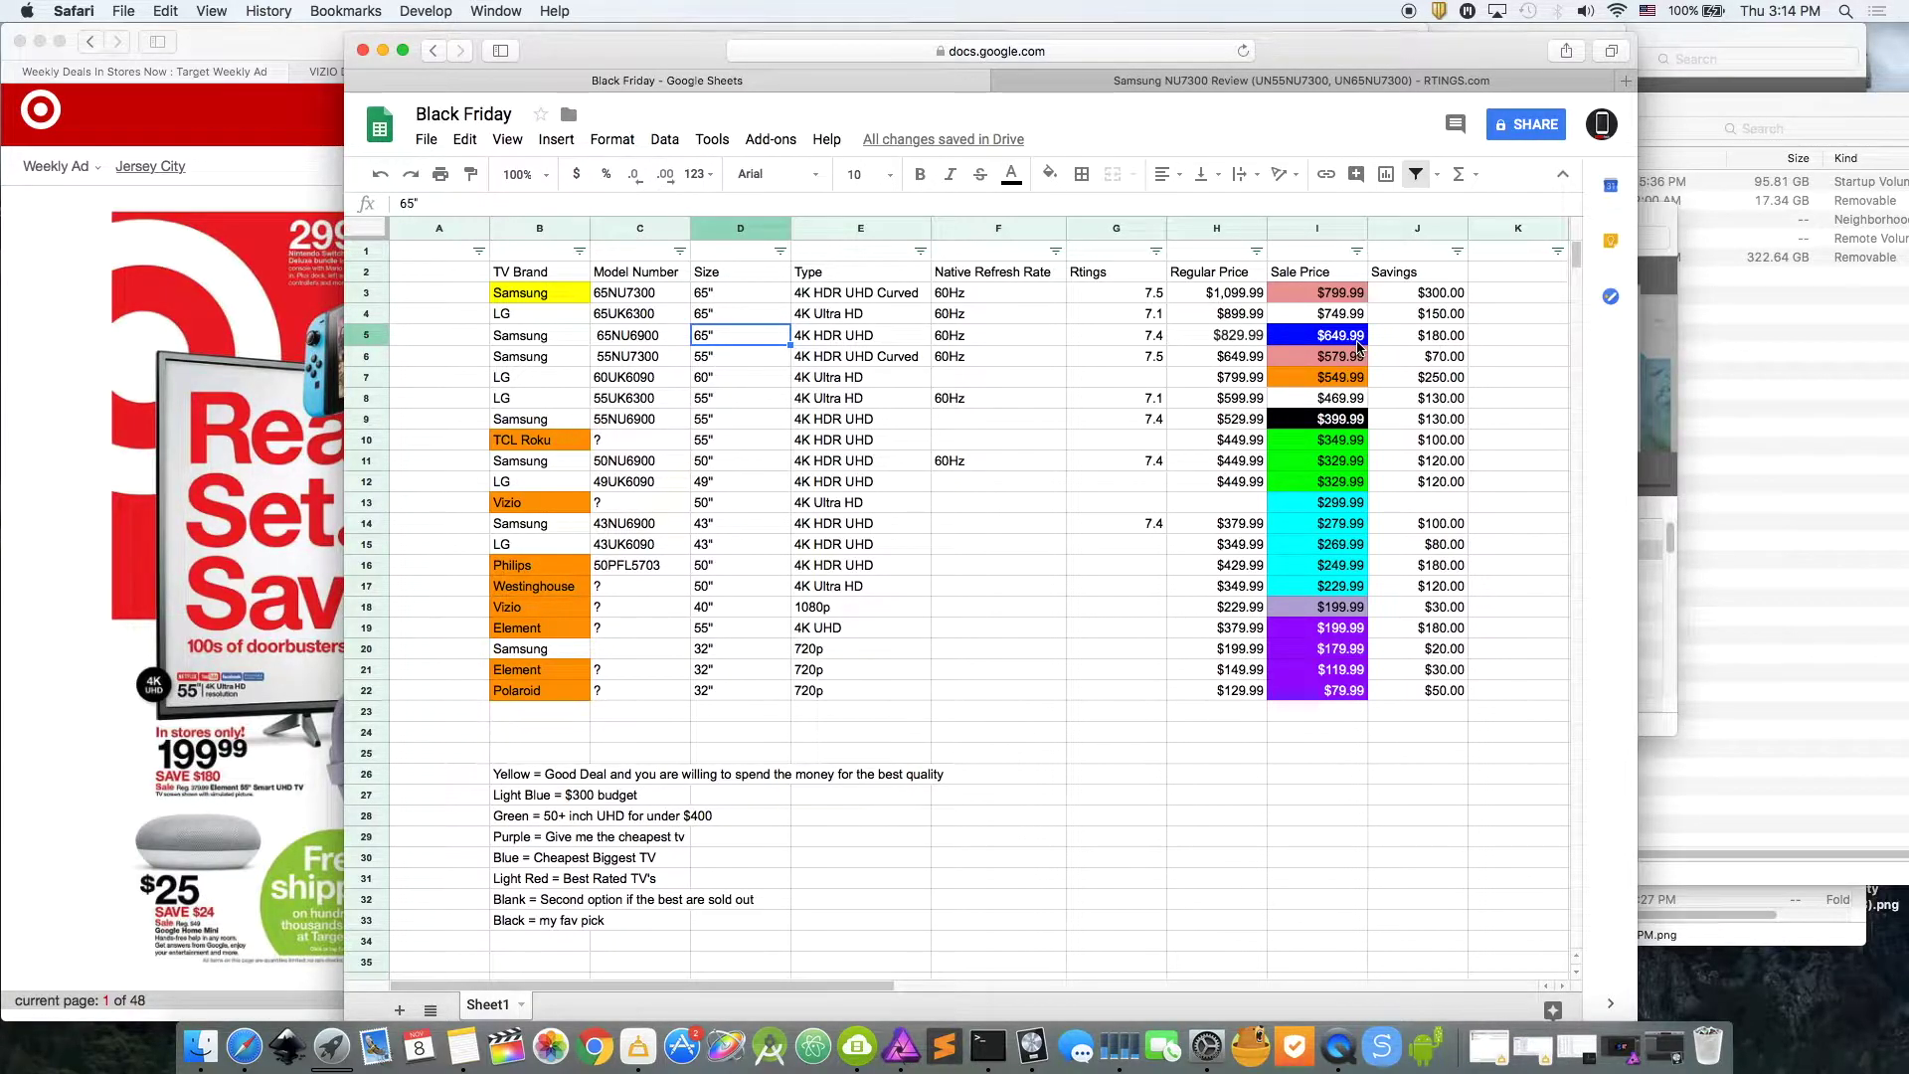
{"action": "left_click", "coordinate": [1340, 343]}
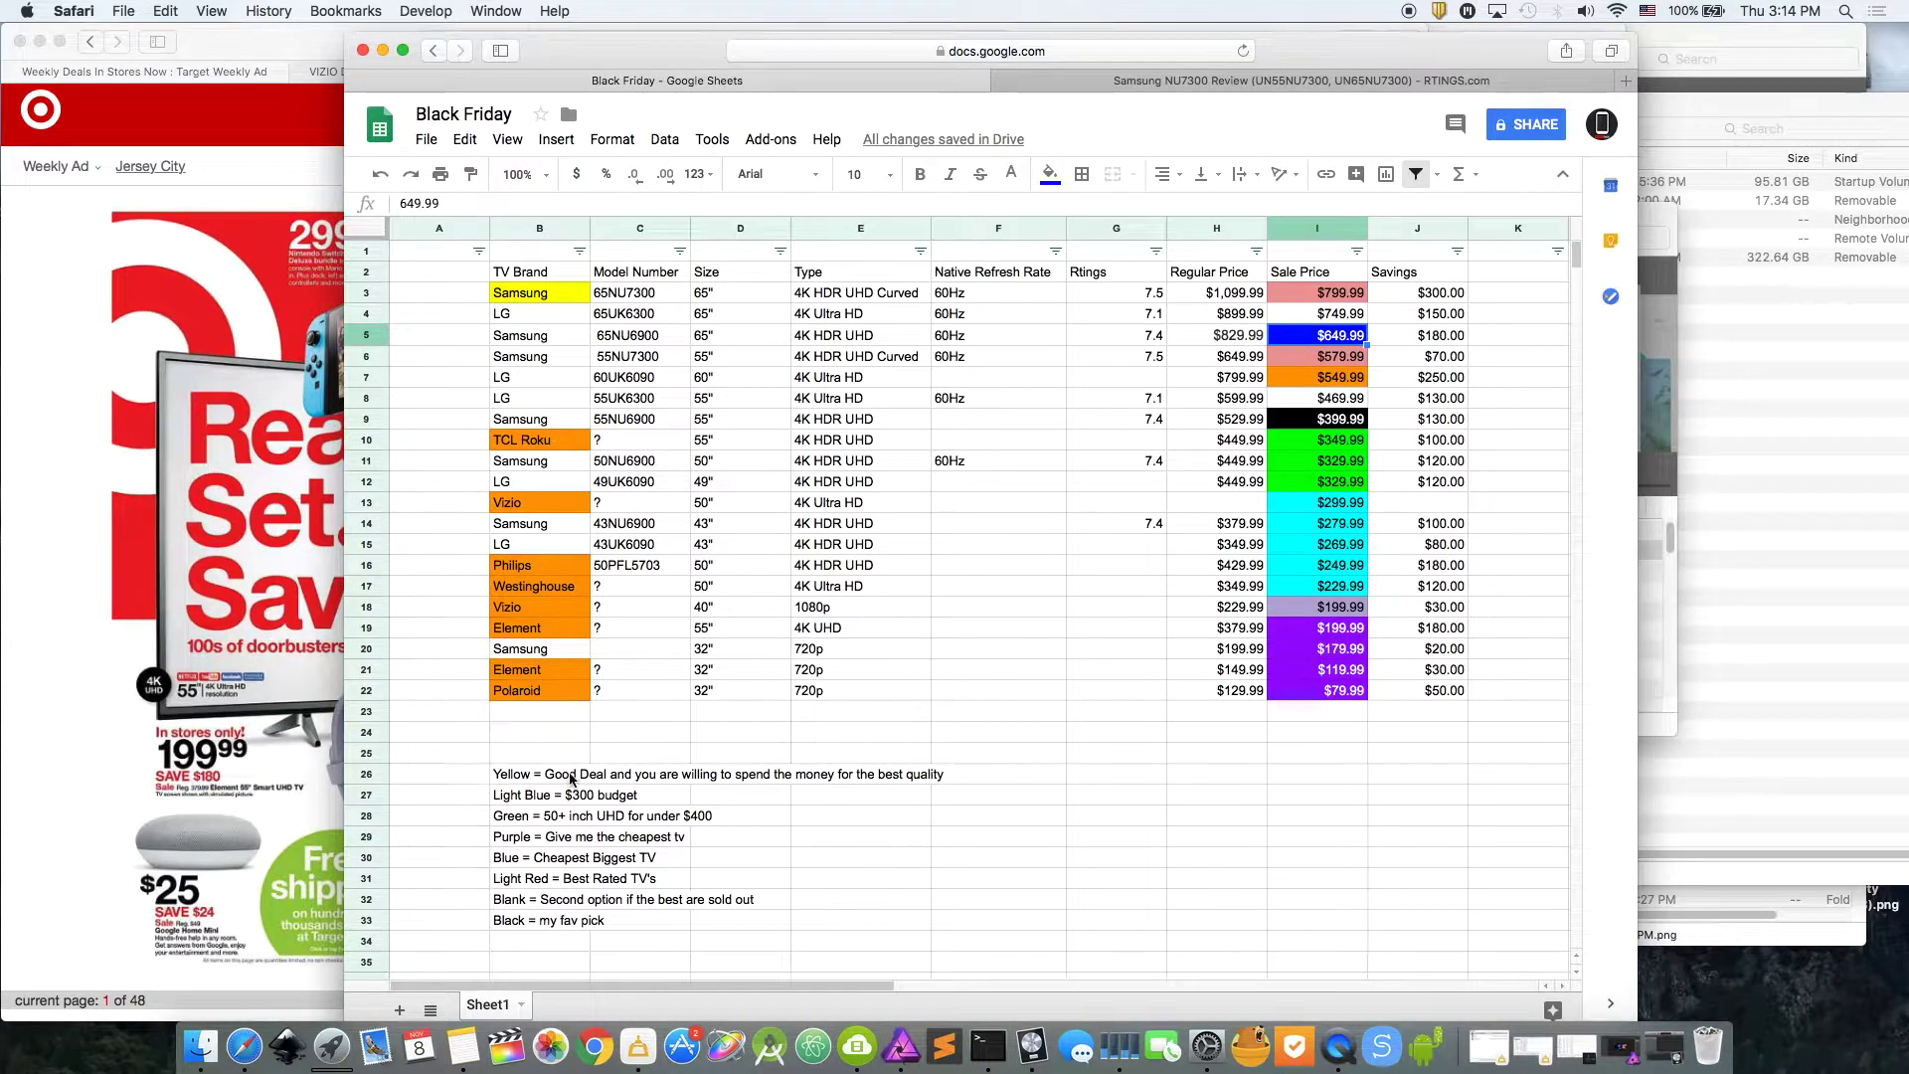
{"action": "left_click", "coordinate": [616, 884]}
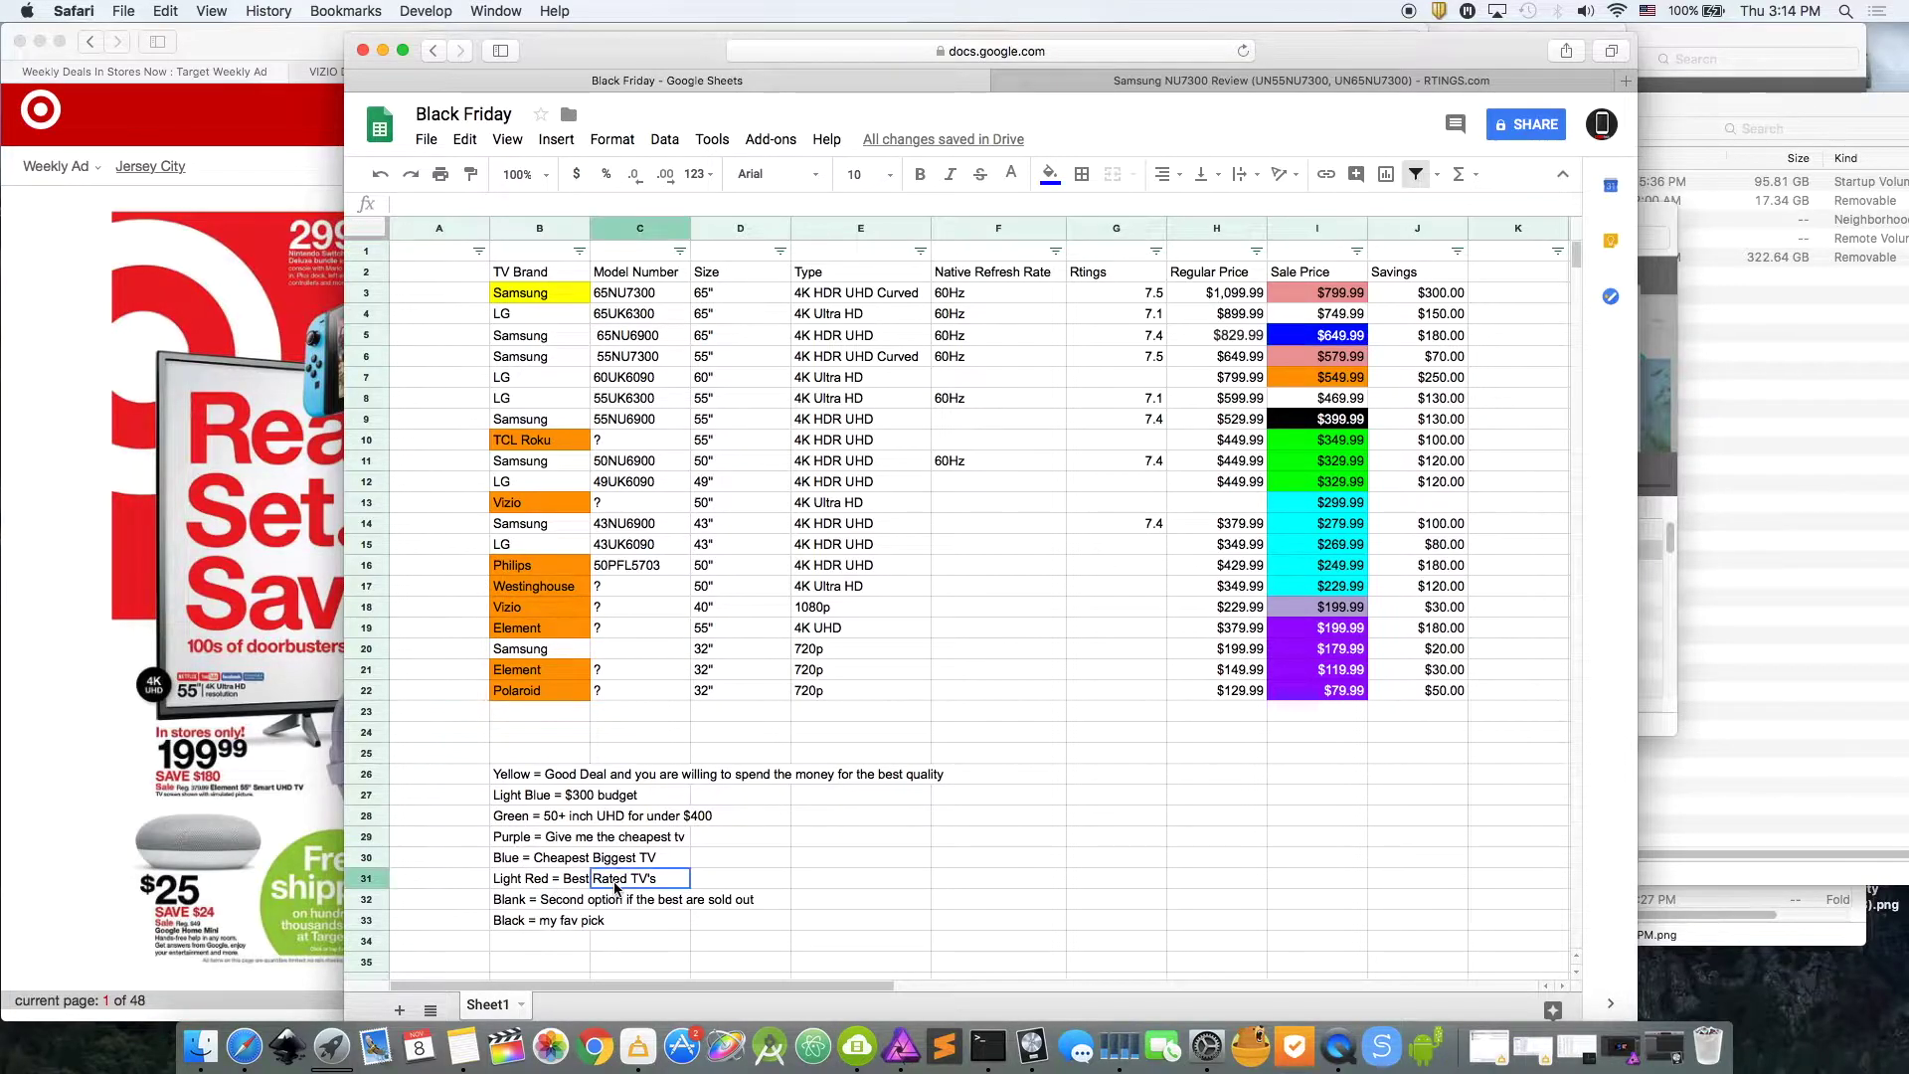
{"action": "left_click", "coordinate": [549, 883]}
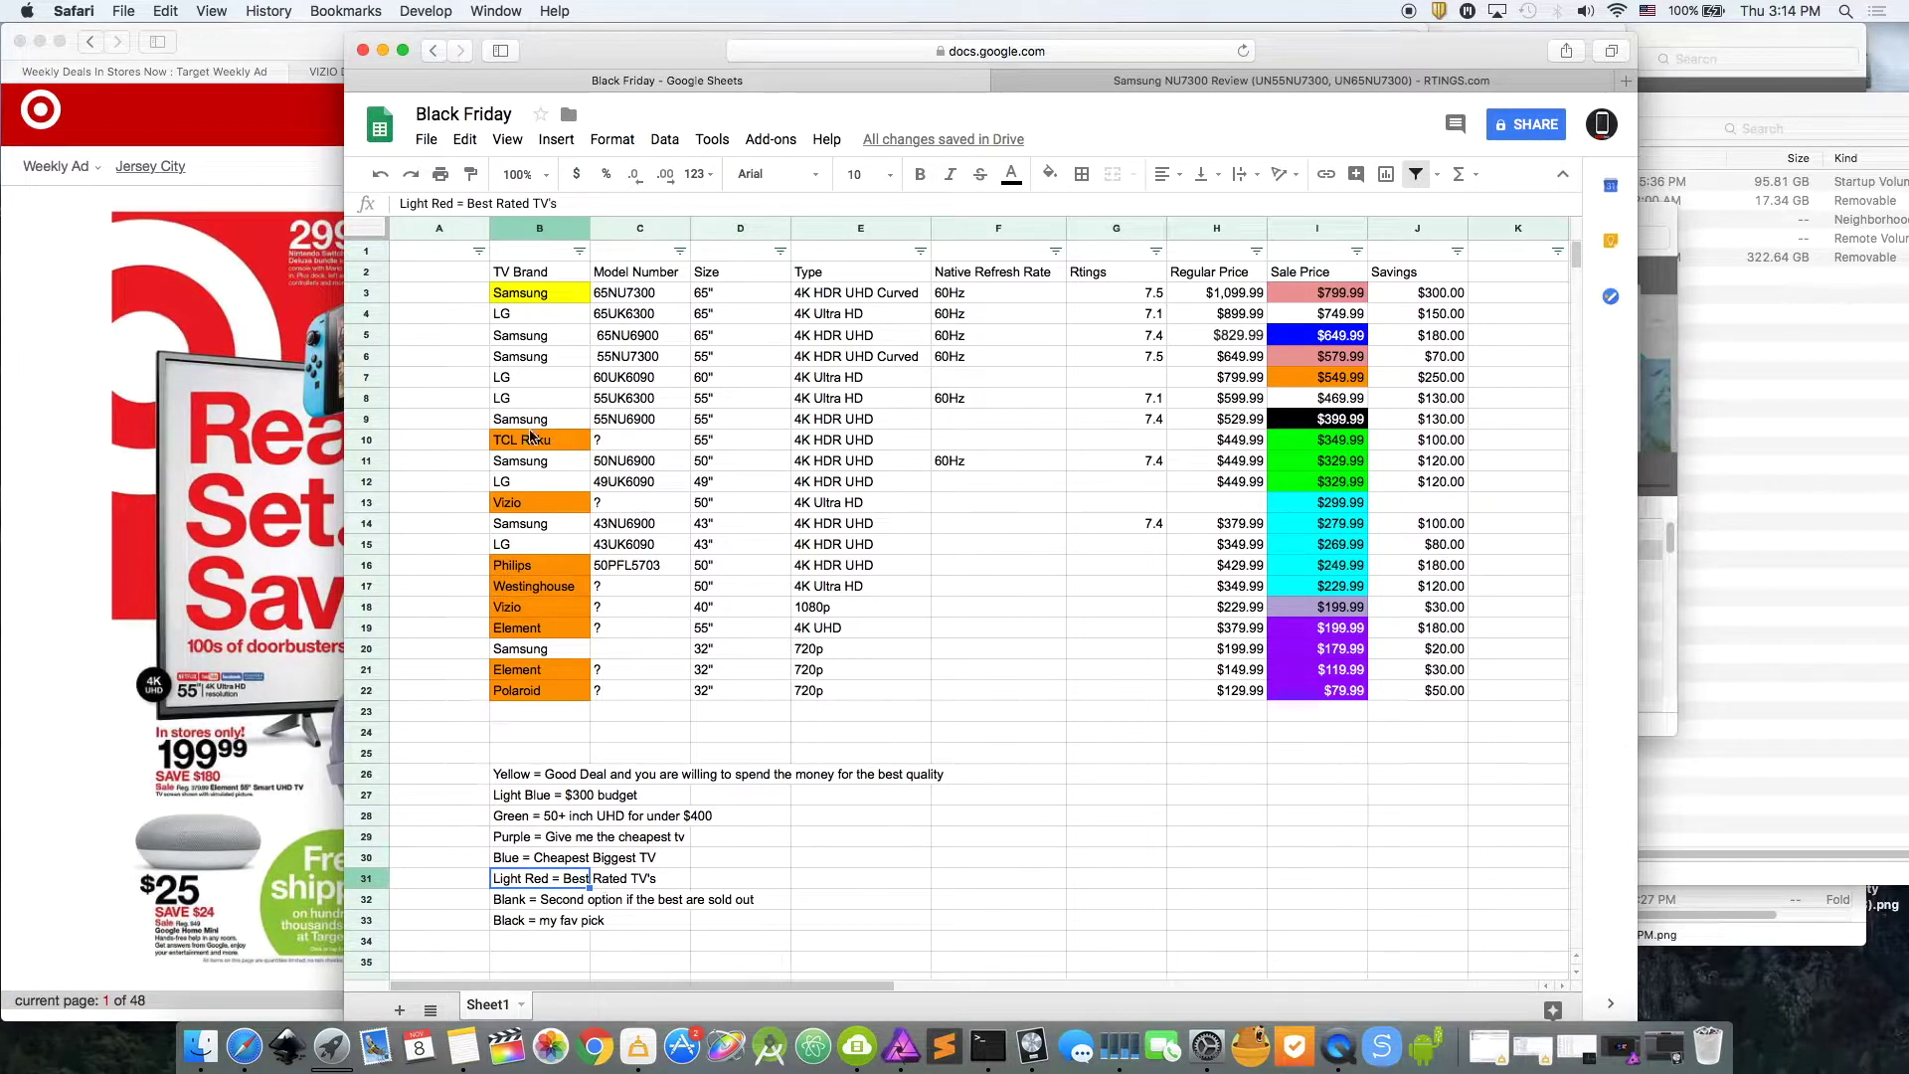
{"action": "left_click", "coordinate": [743, 292]}
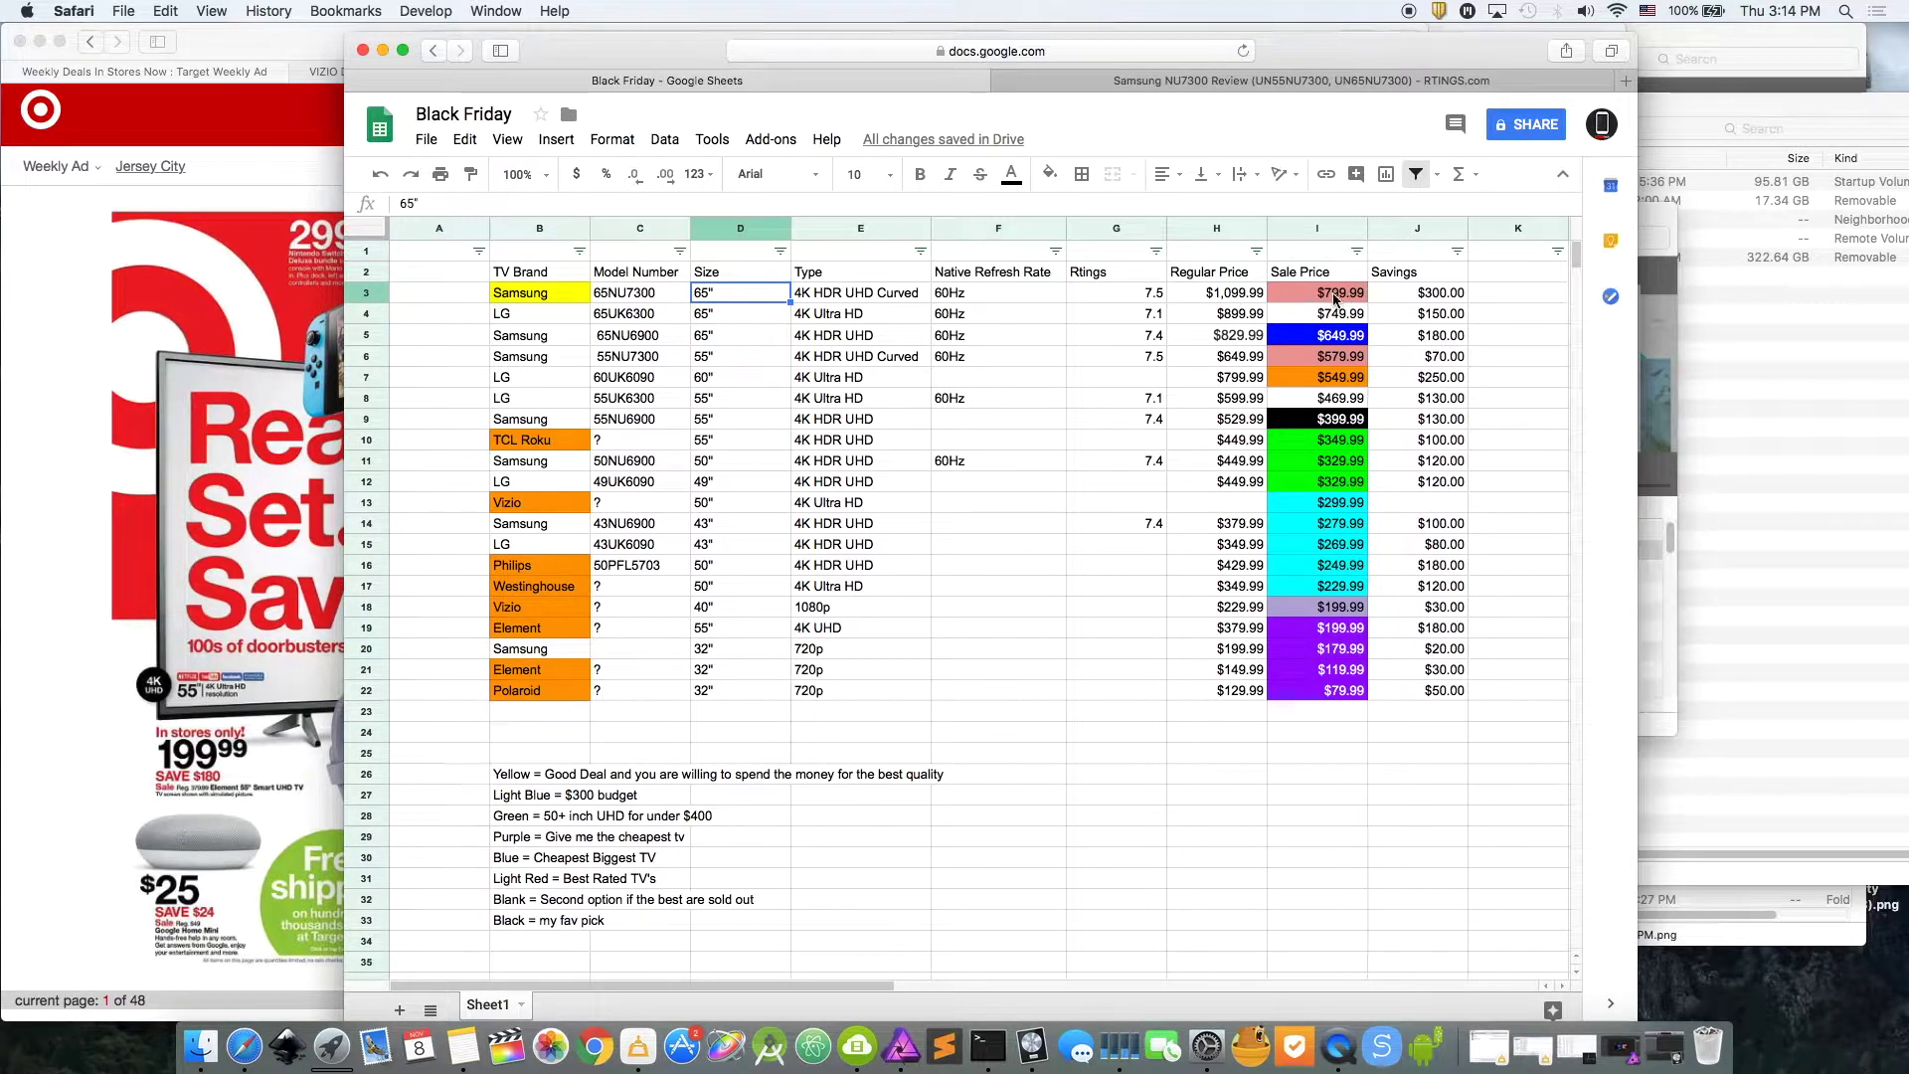
{"action": "left_click", "coordinate": [1285, 359]}
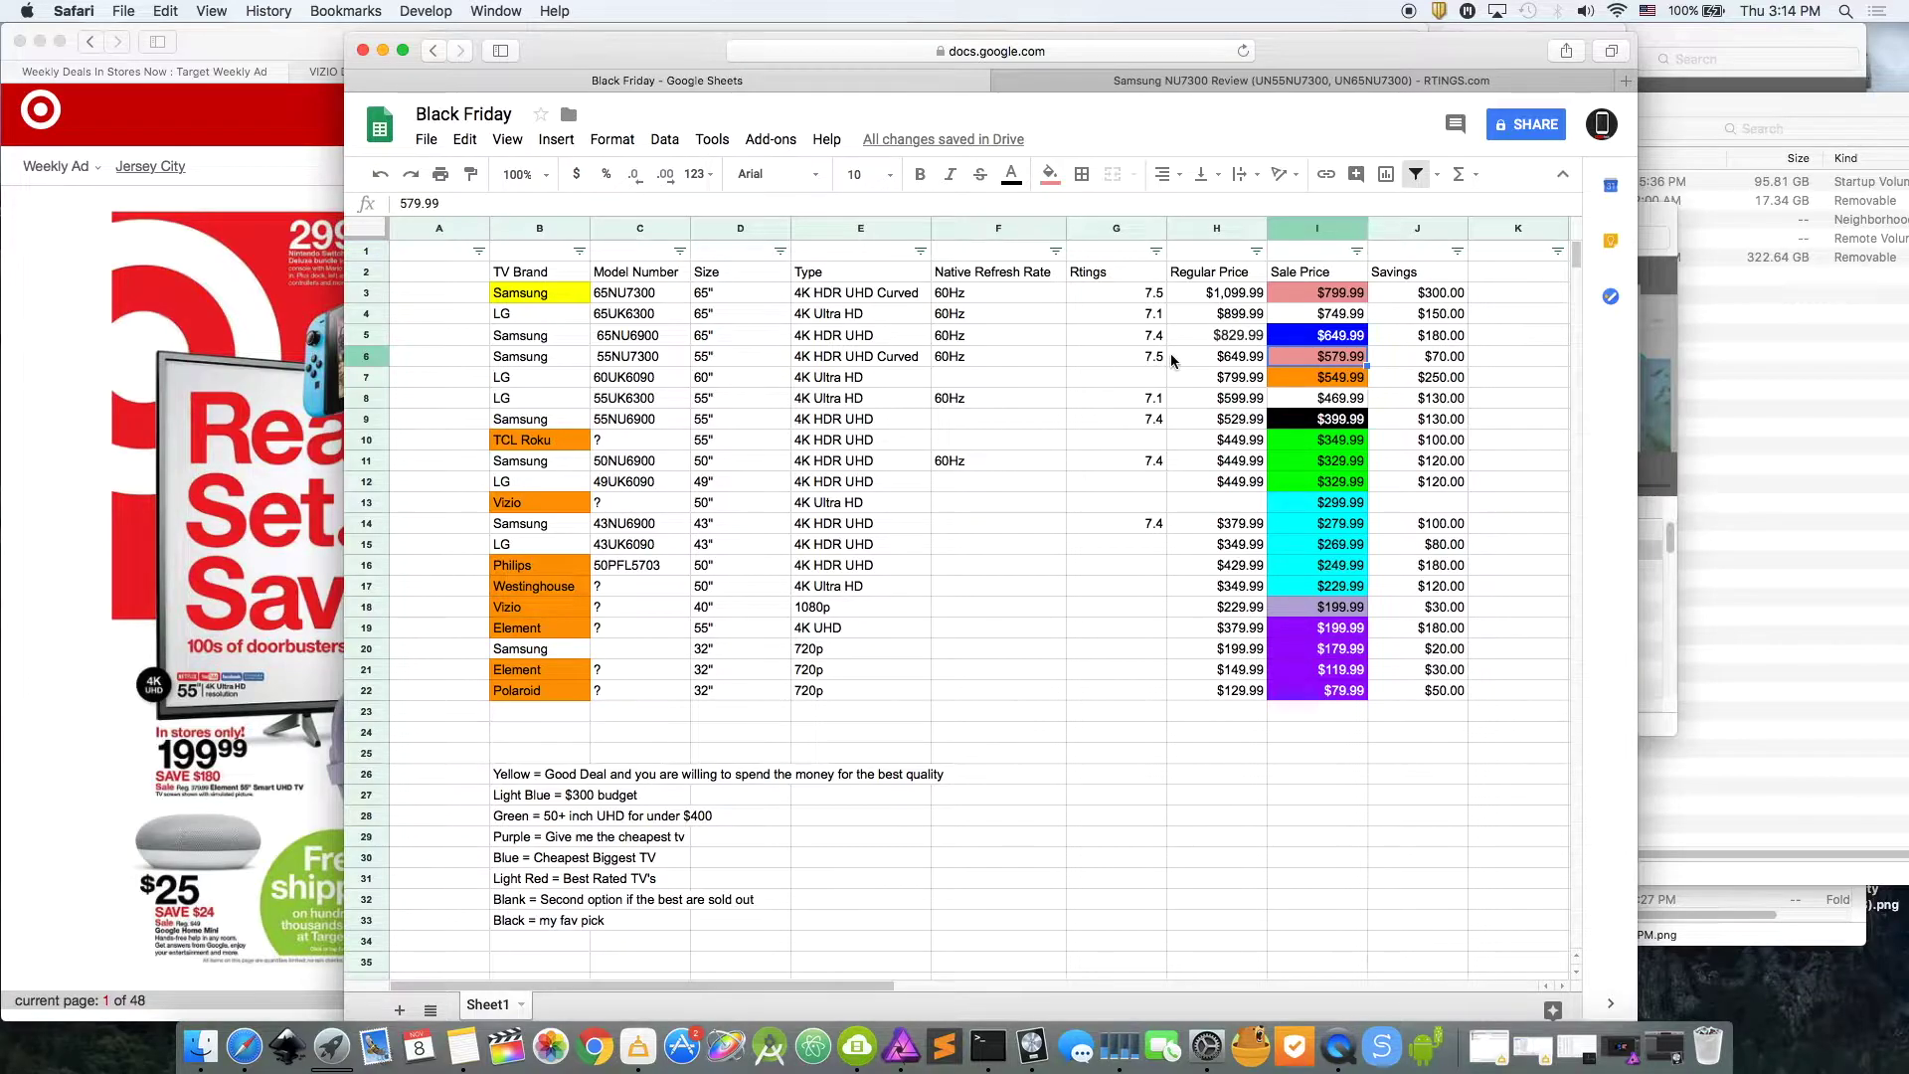
{"action": "left_click", "coordinate": [731, 295]}
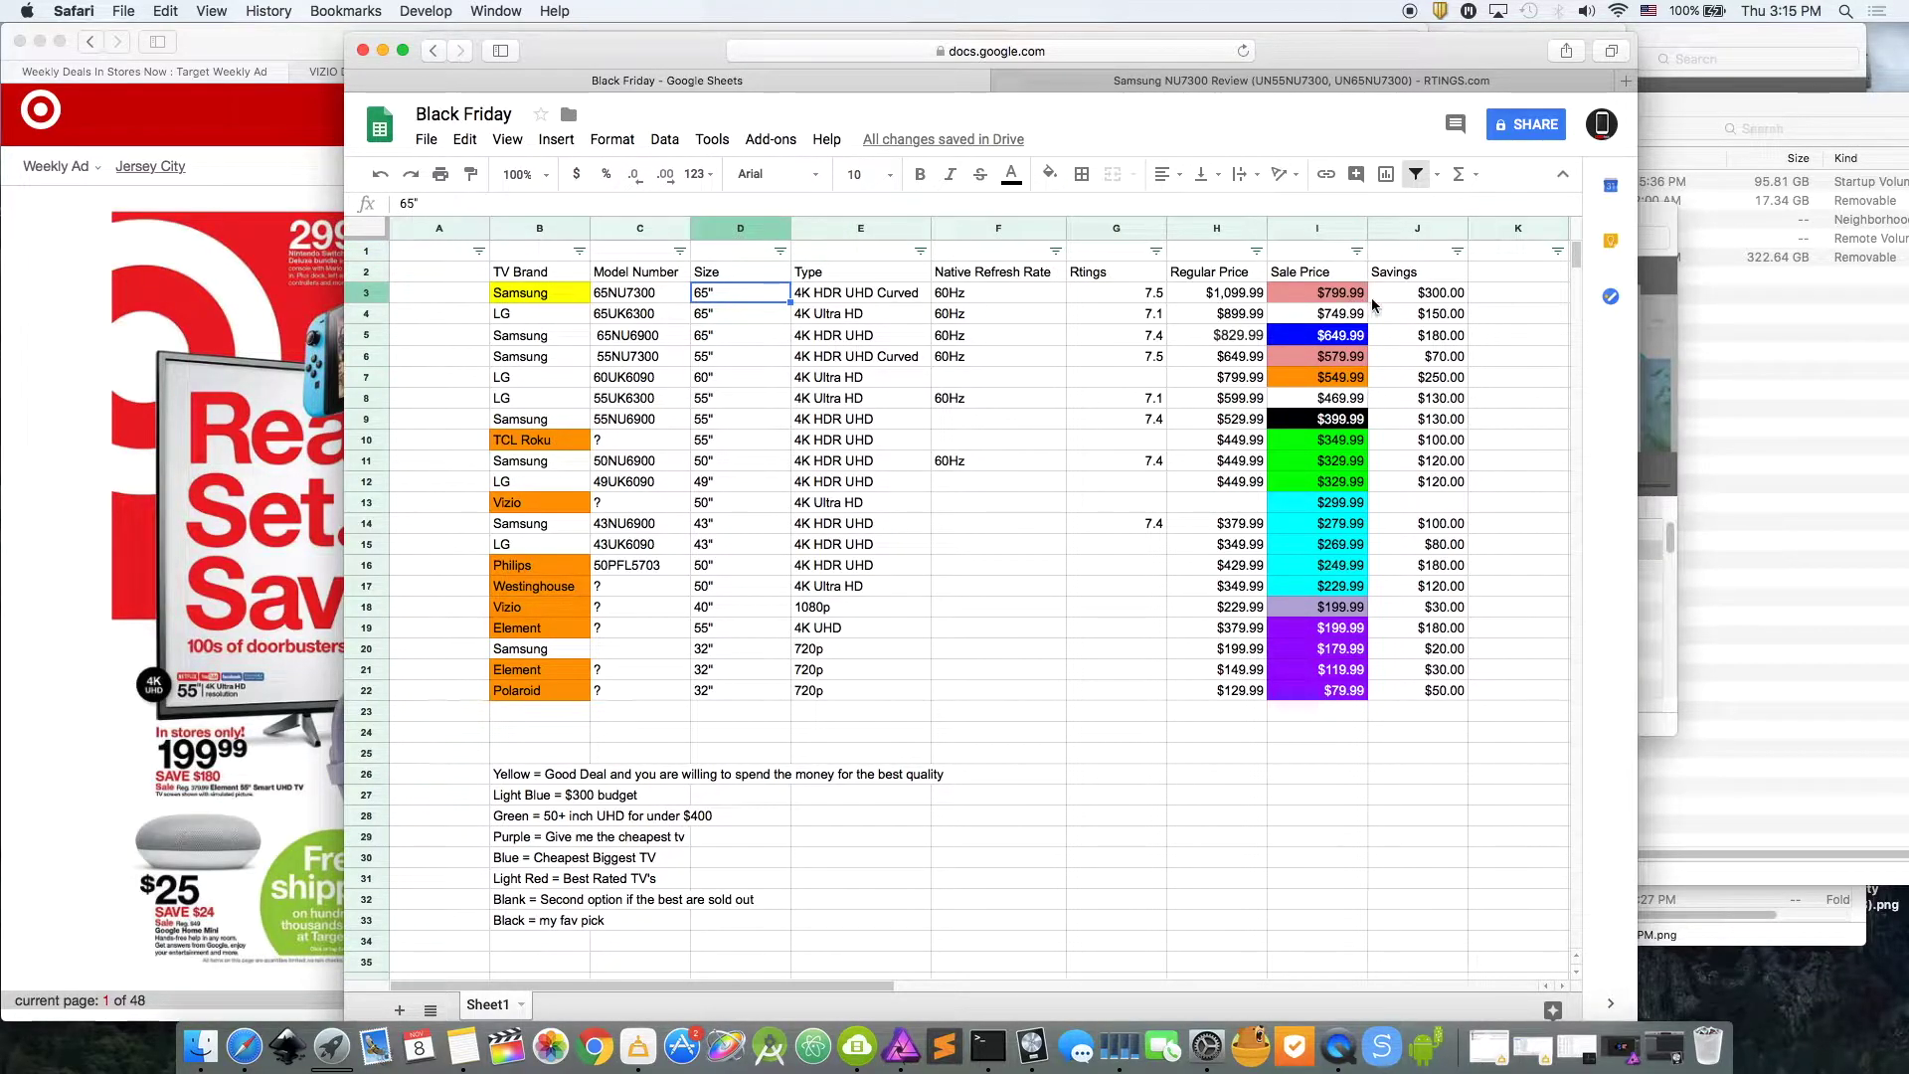
{"action": "left_click", "coordinate": [1332, 296]}
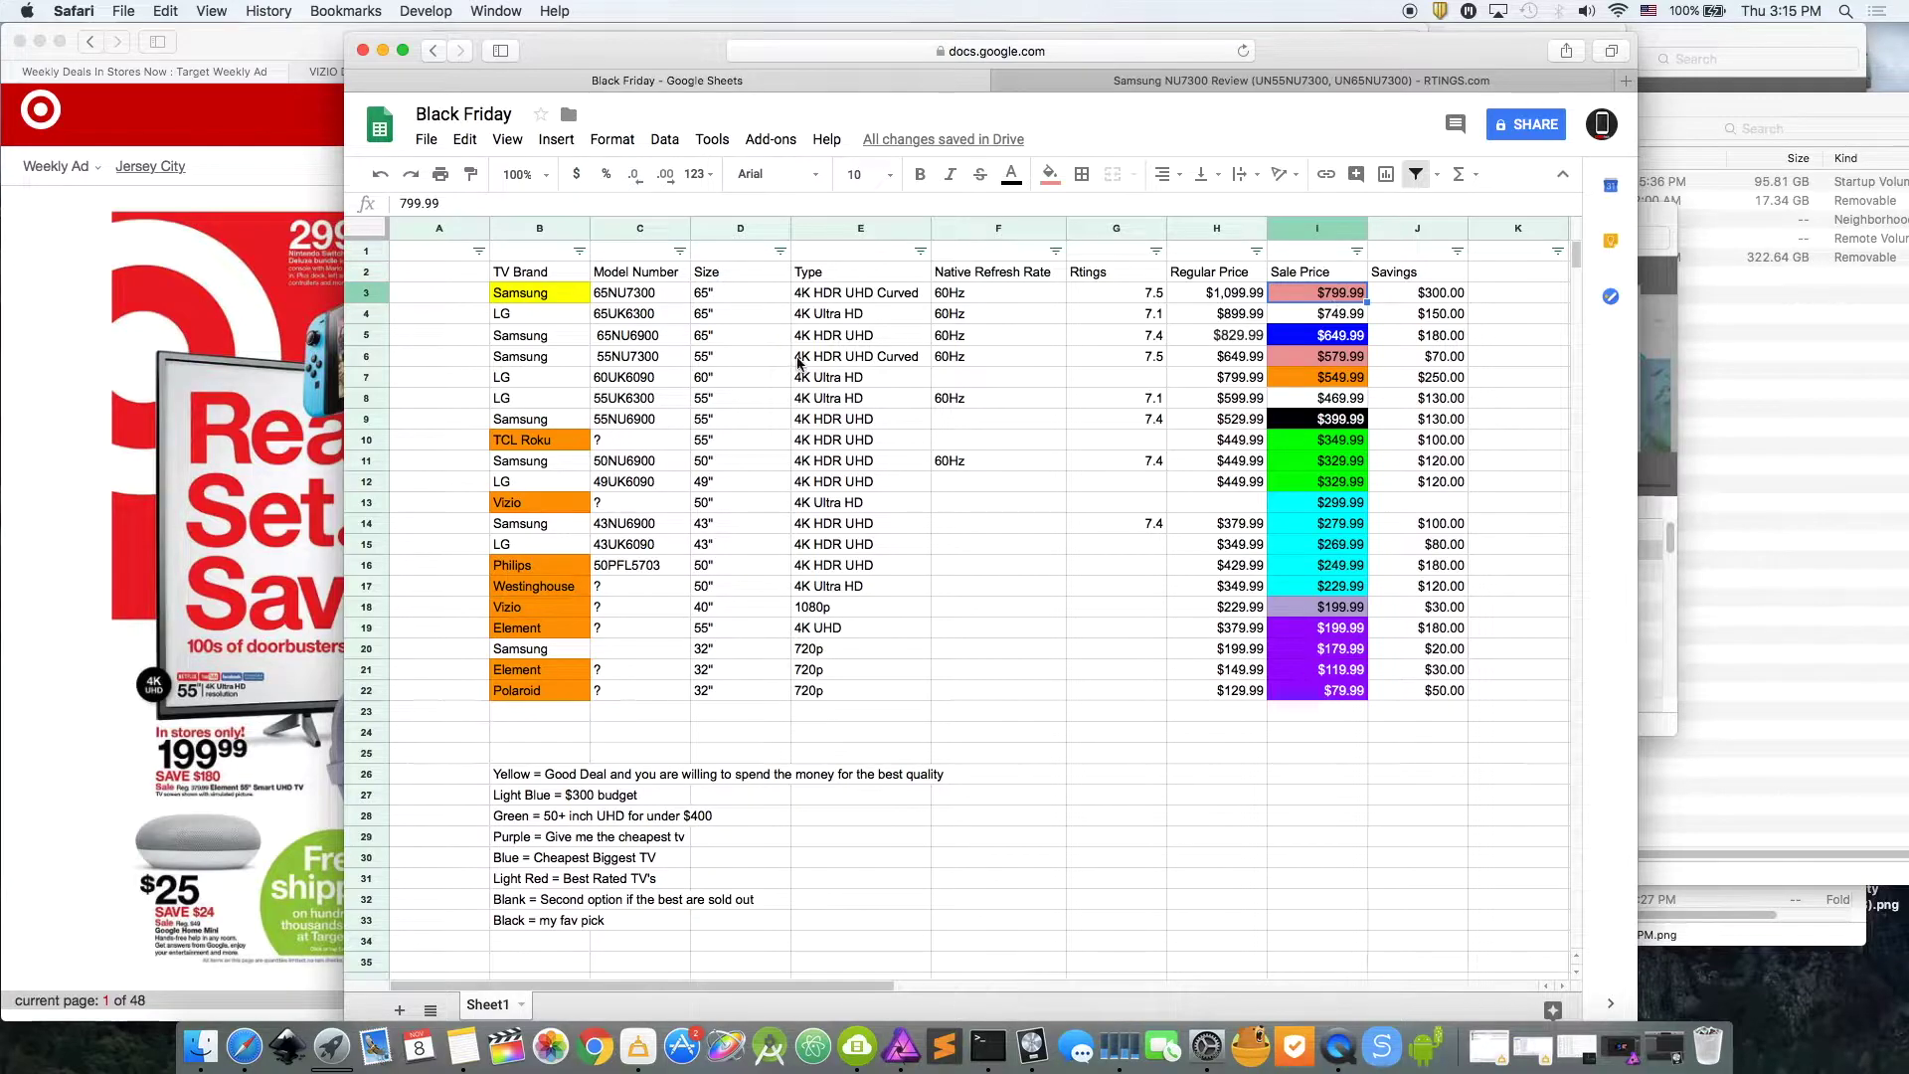
{"action": "left_click", "coordinate": [731, 358]}
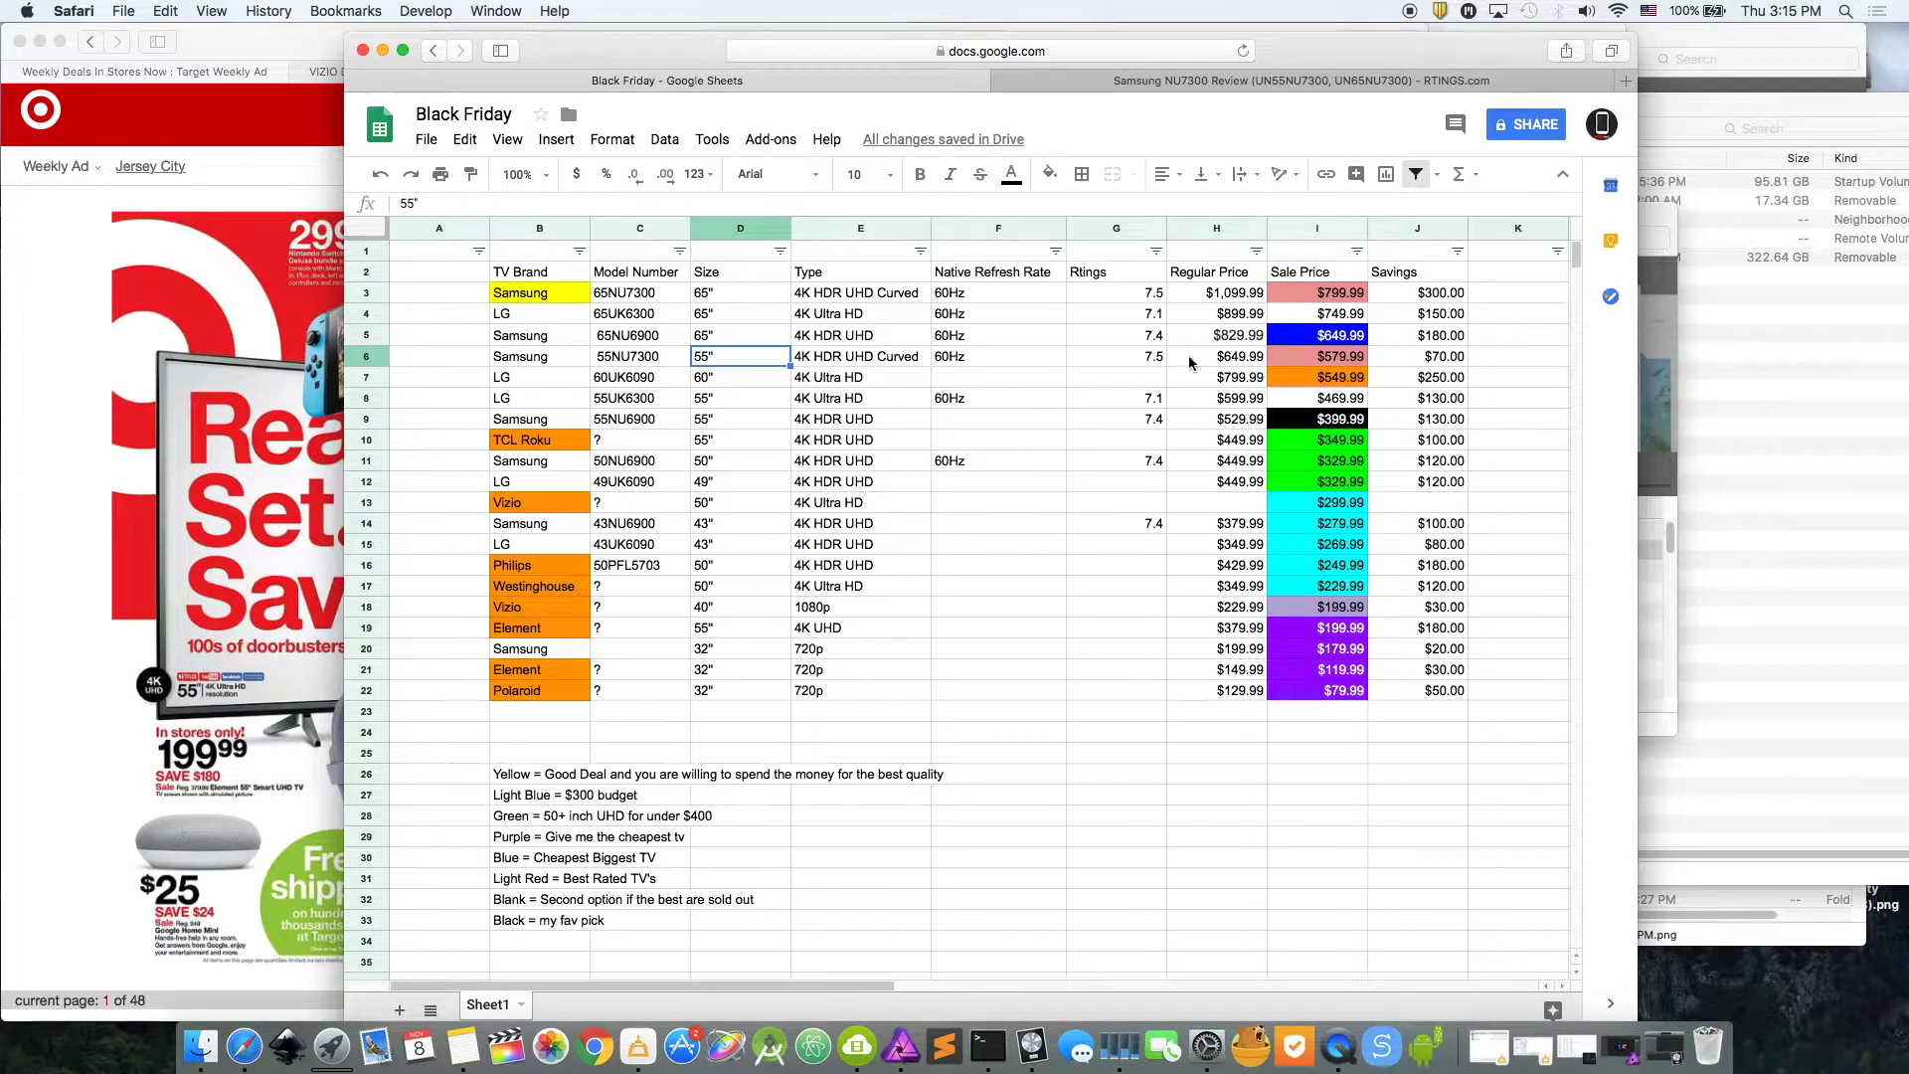
{"action": "left_click", "coordinate": [1303, 355]}
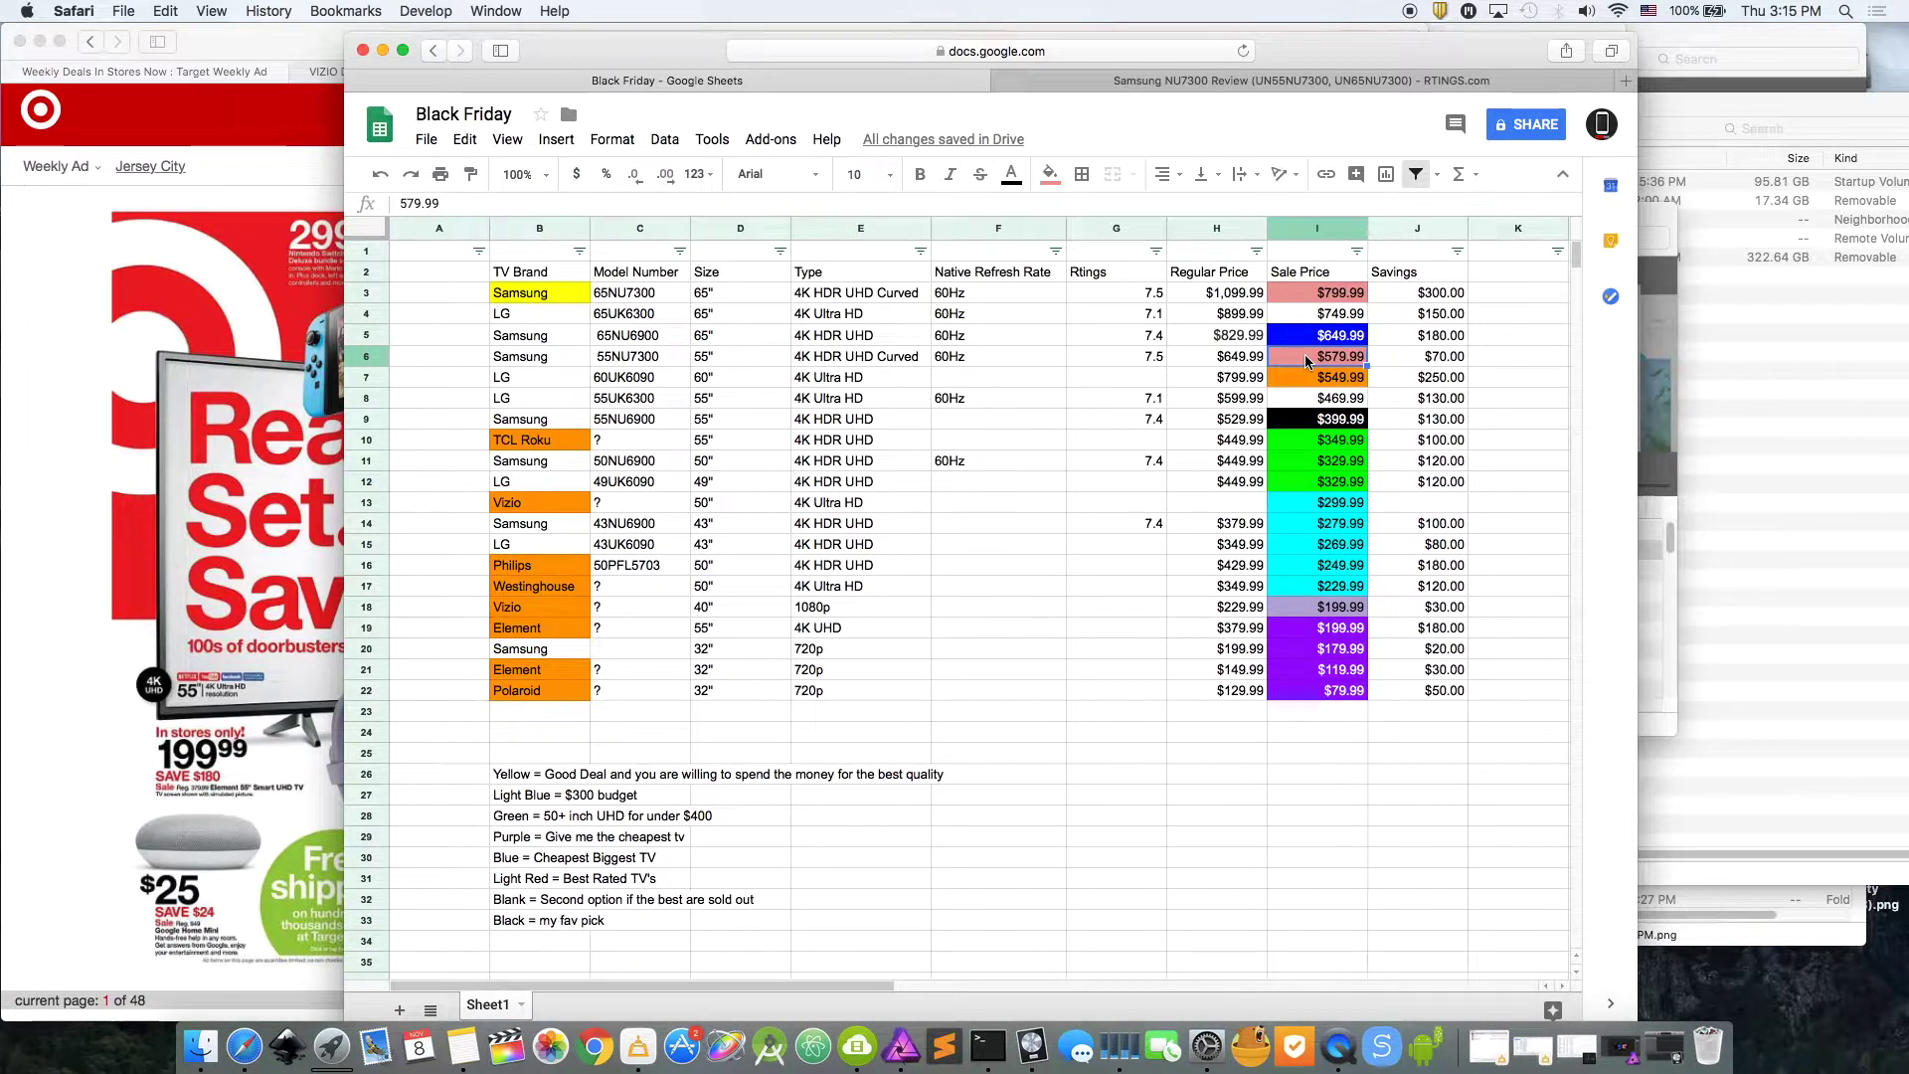
{"action": "key", "text": "Down"}
{"action": "key", "text": "Down"}
{"action": "left_click", "coordinate": [513, 922]}
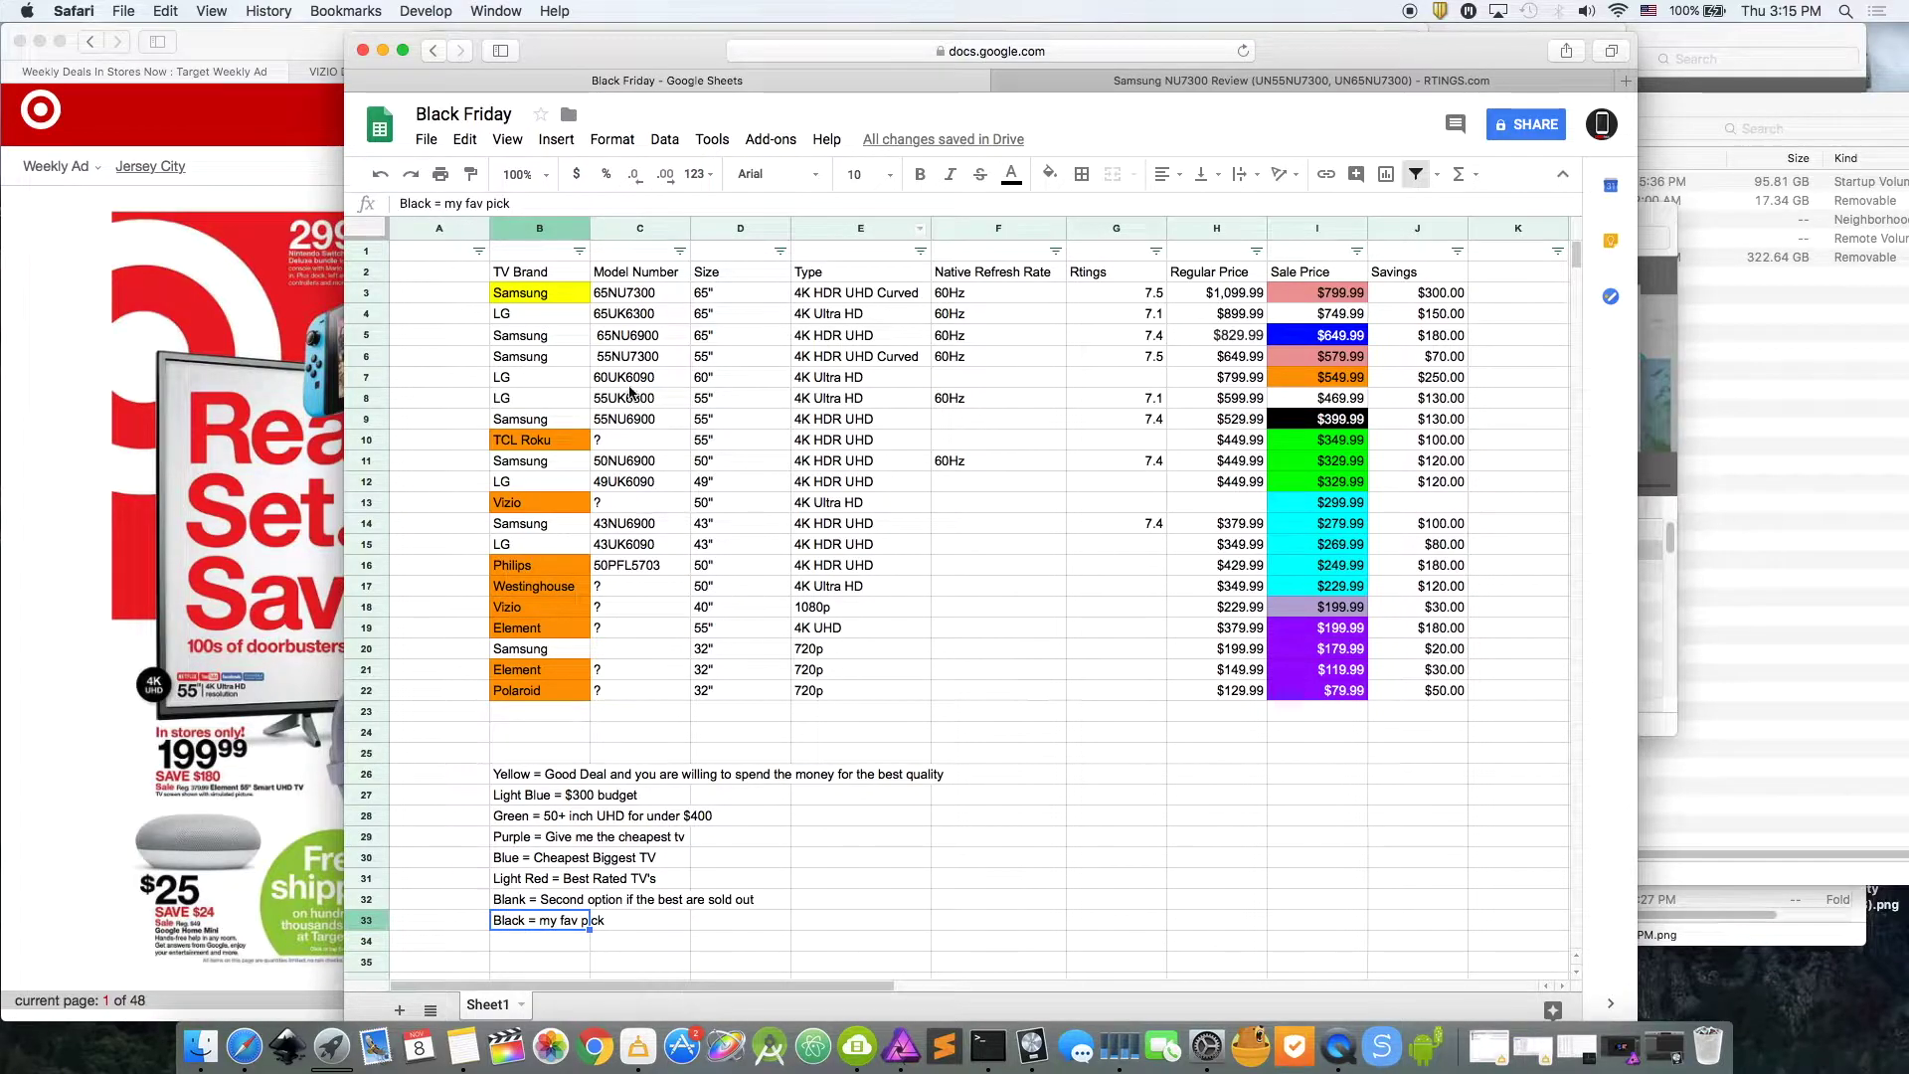
{"action": "left_click", "coordinate": [731, 420]}
{"action": "left_click", "coordinate": [540, 422]}
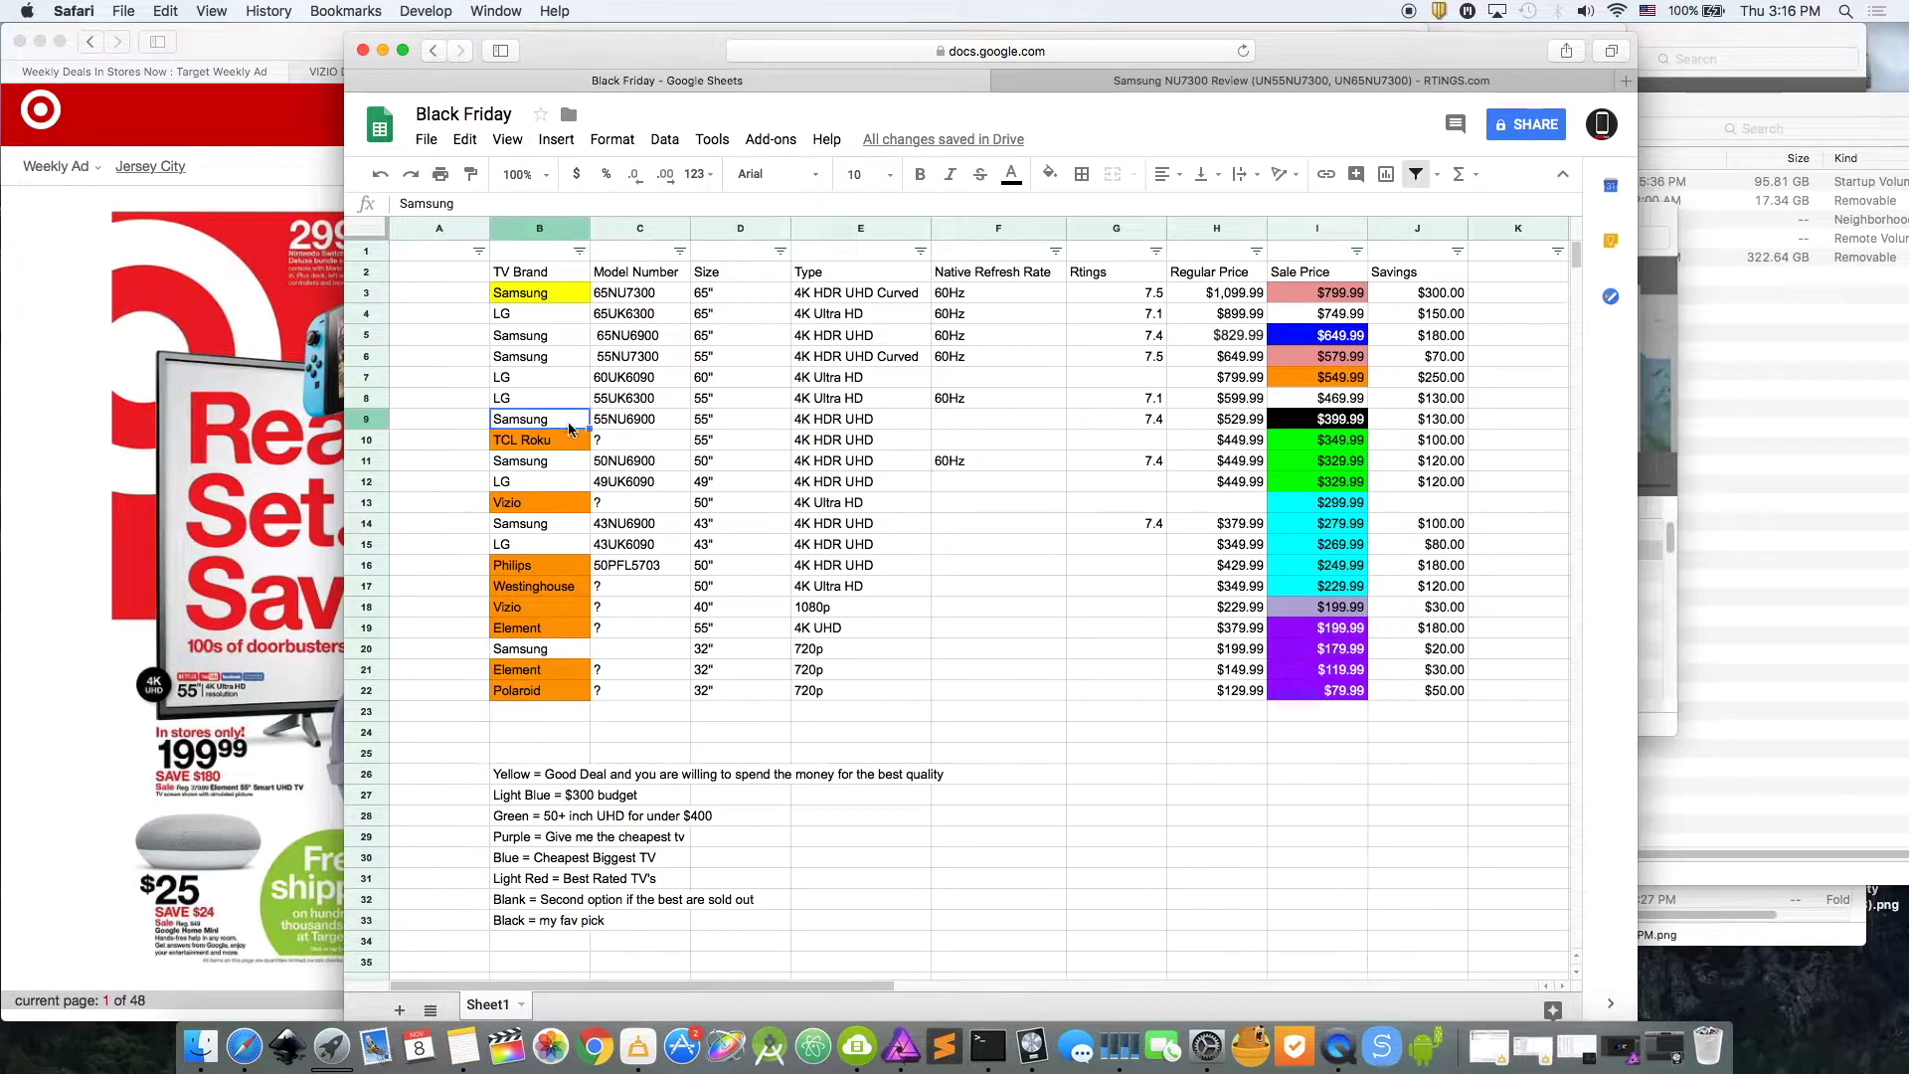
{"action": "left_click", "coordinate": [616, 428]}
{"action": "left_click", "coordinate": [719, 420]}
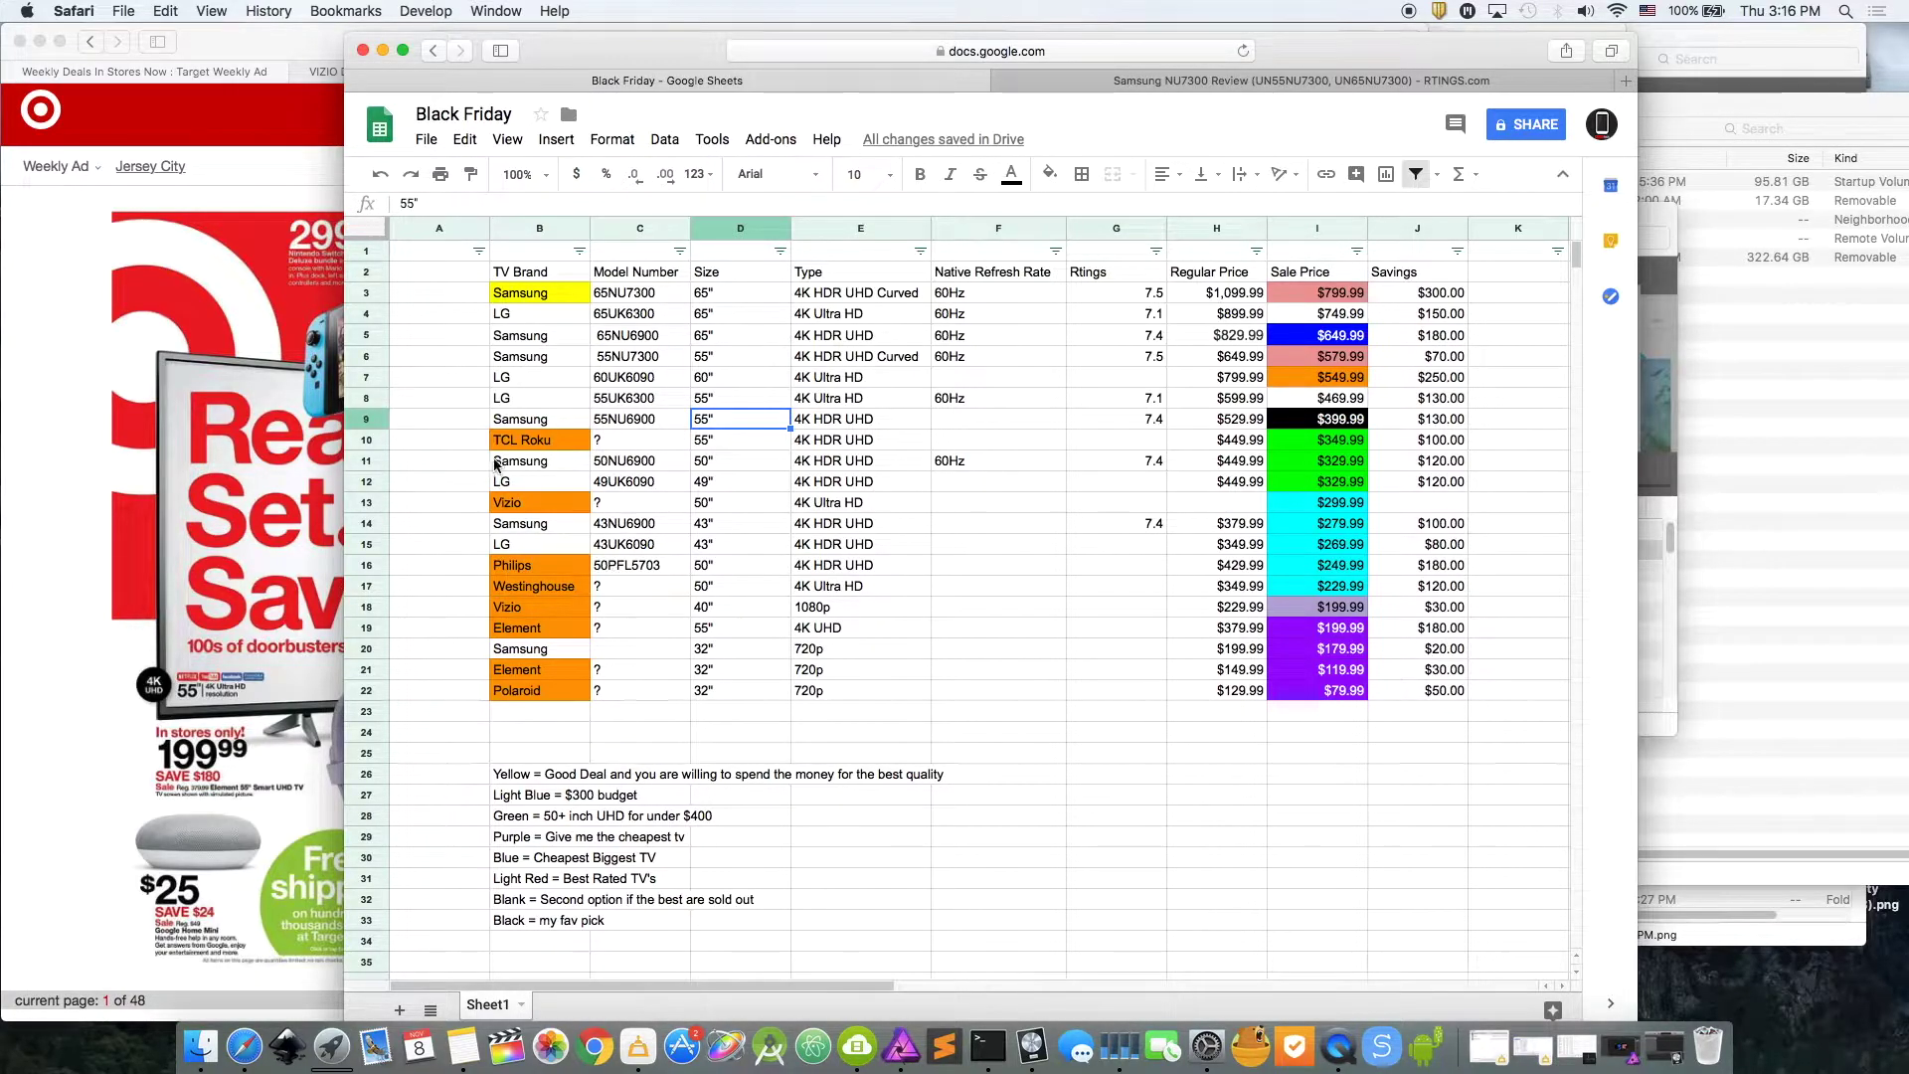
{"action": "left_click", "coordinate": [510, 427]}
{"action": "left_click", "coordinate": [1129, 426]}
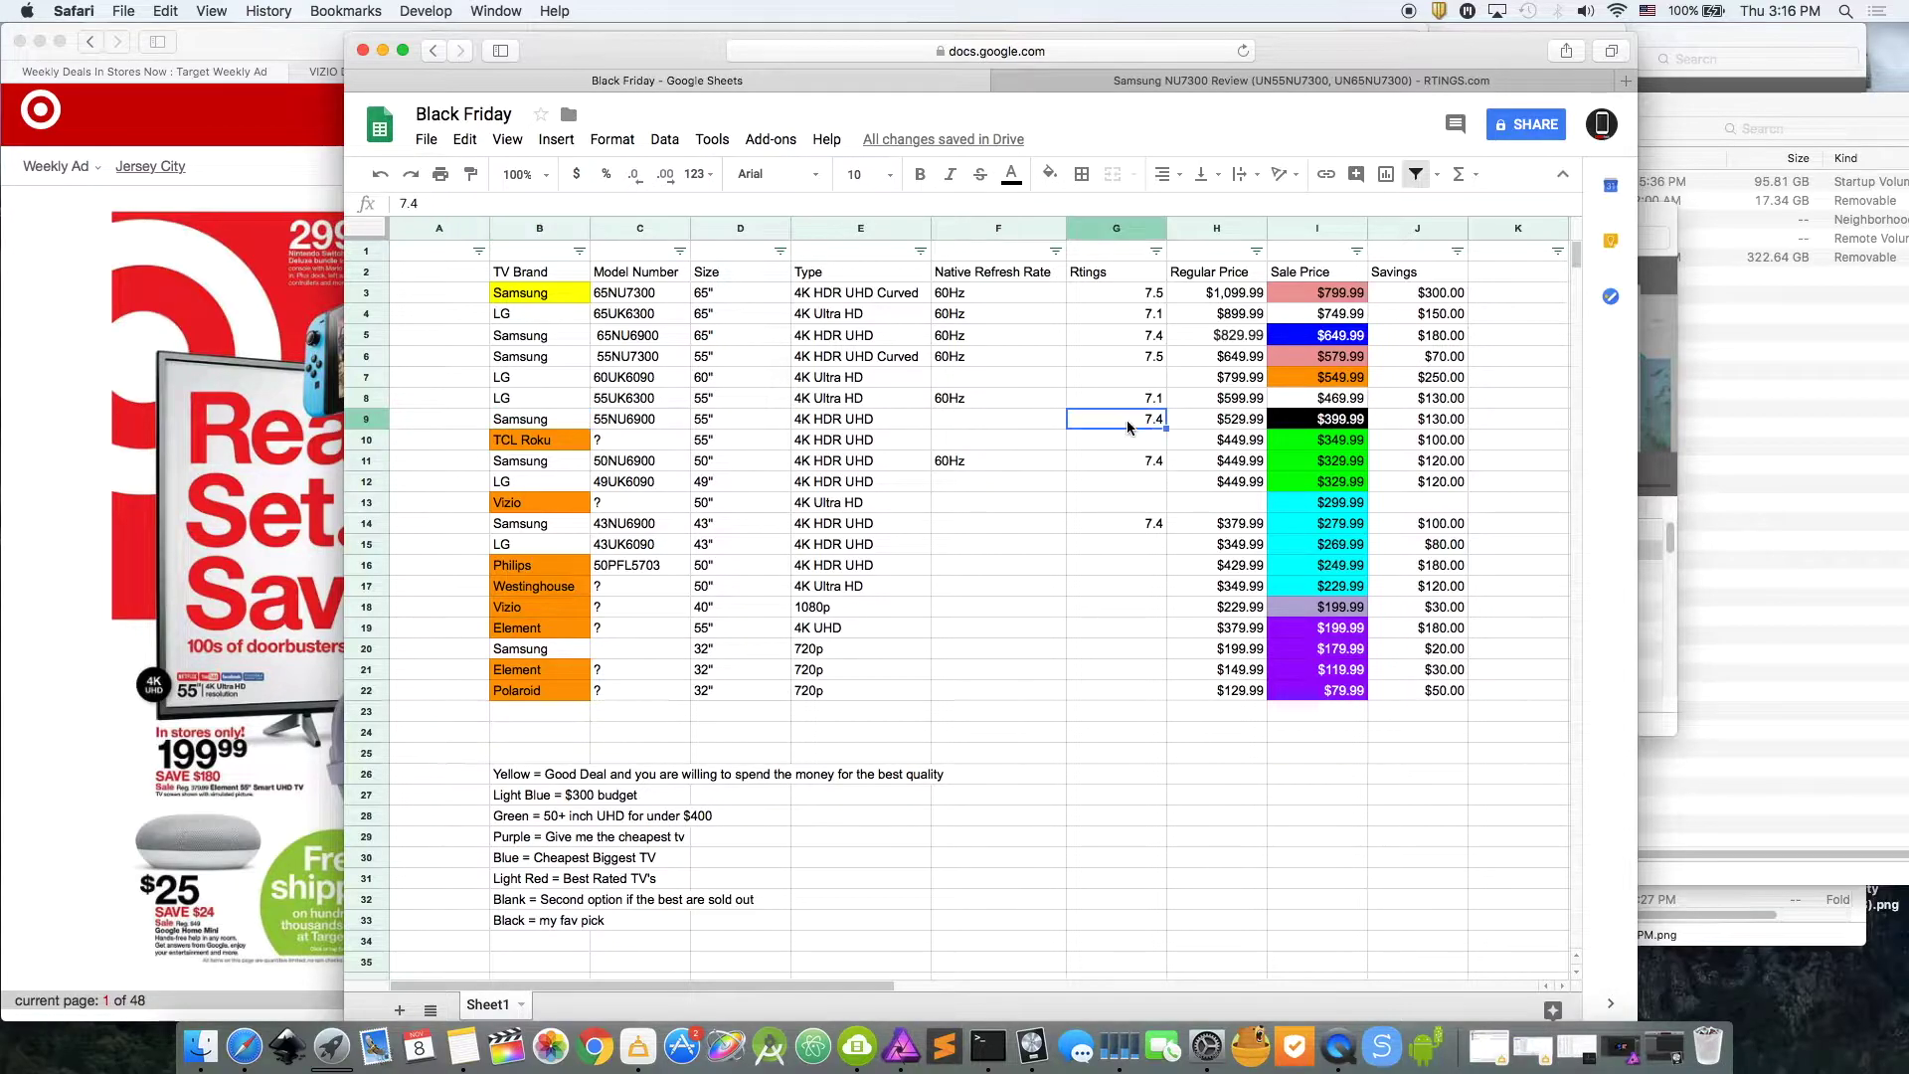
{"action": "left_click", "coordinate": [693, 438]}
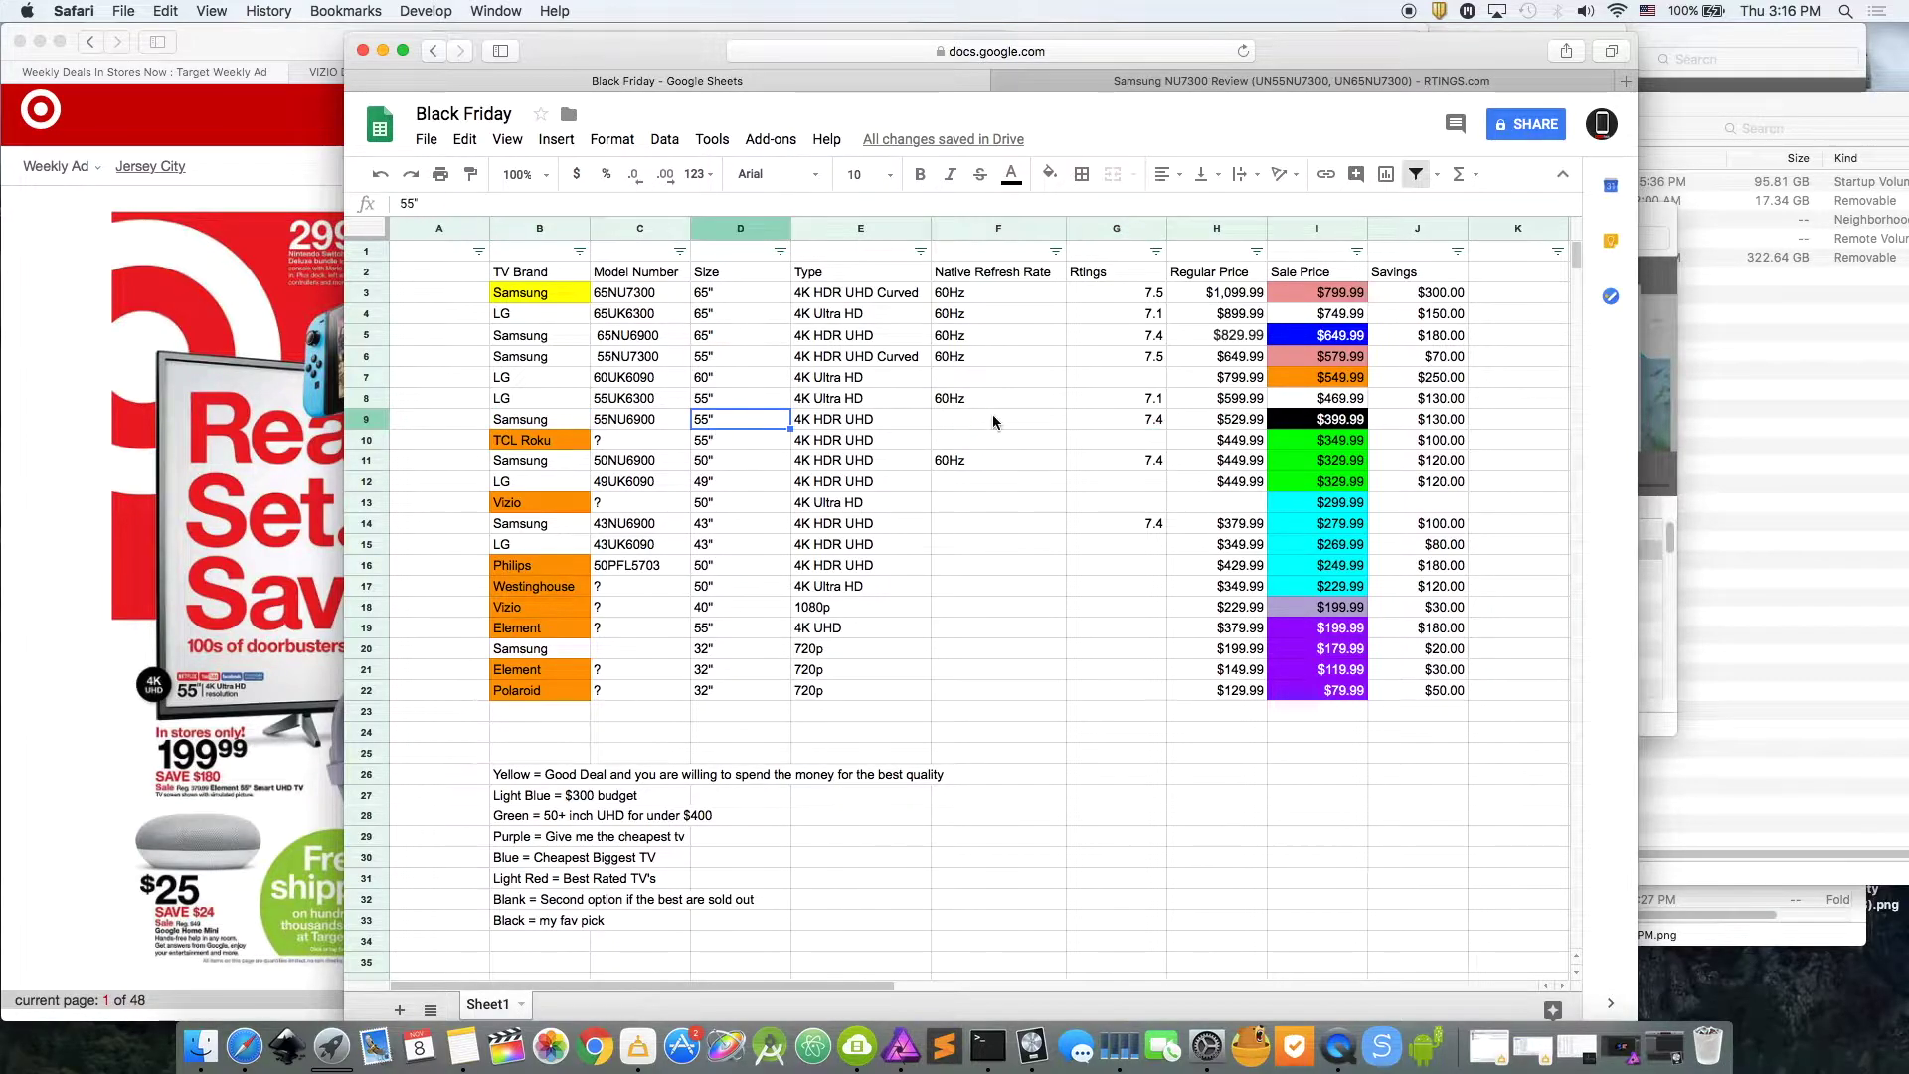
{"action": "left_click", "coordinate": [1329, 421]}
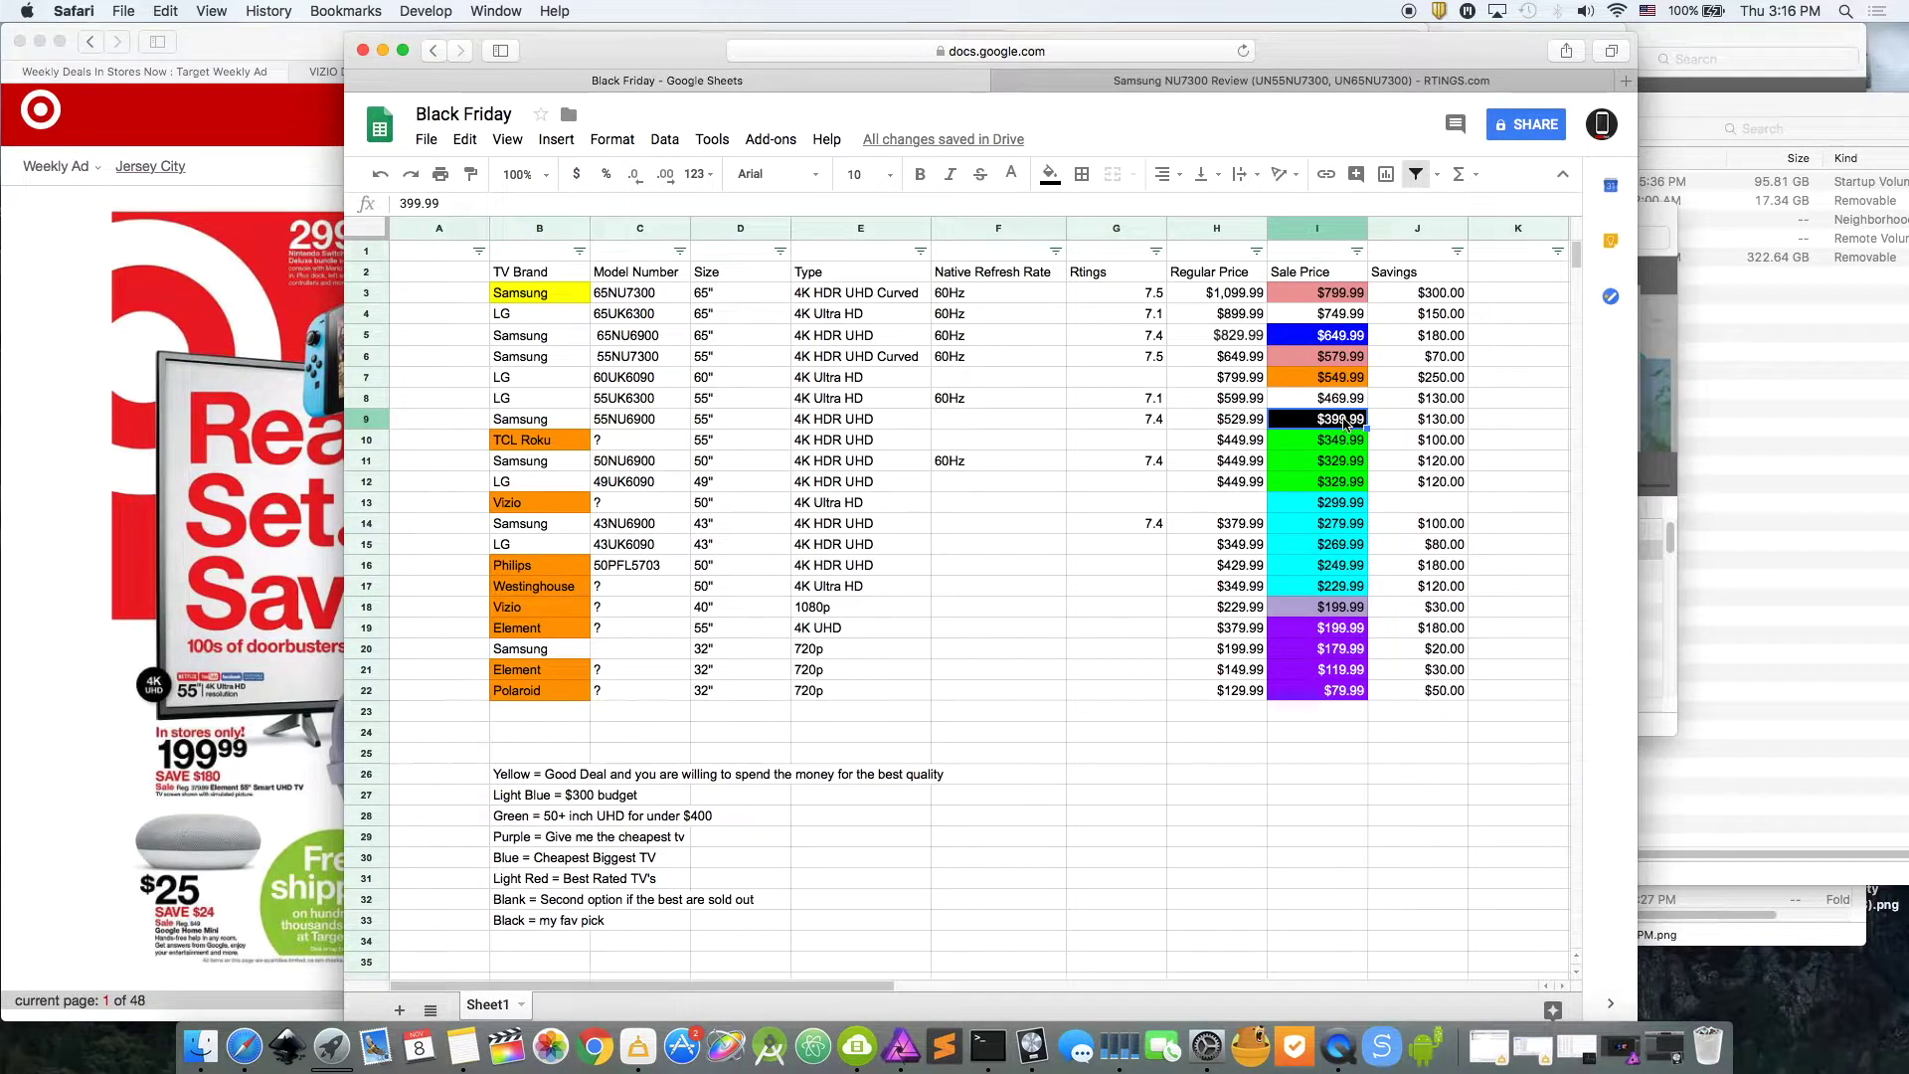
{"action": "left_click_drag", "start_coordinate": [1447, 423], "coordinate": [543, 423]}
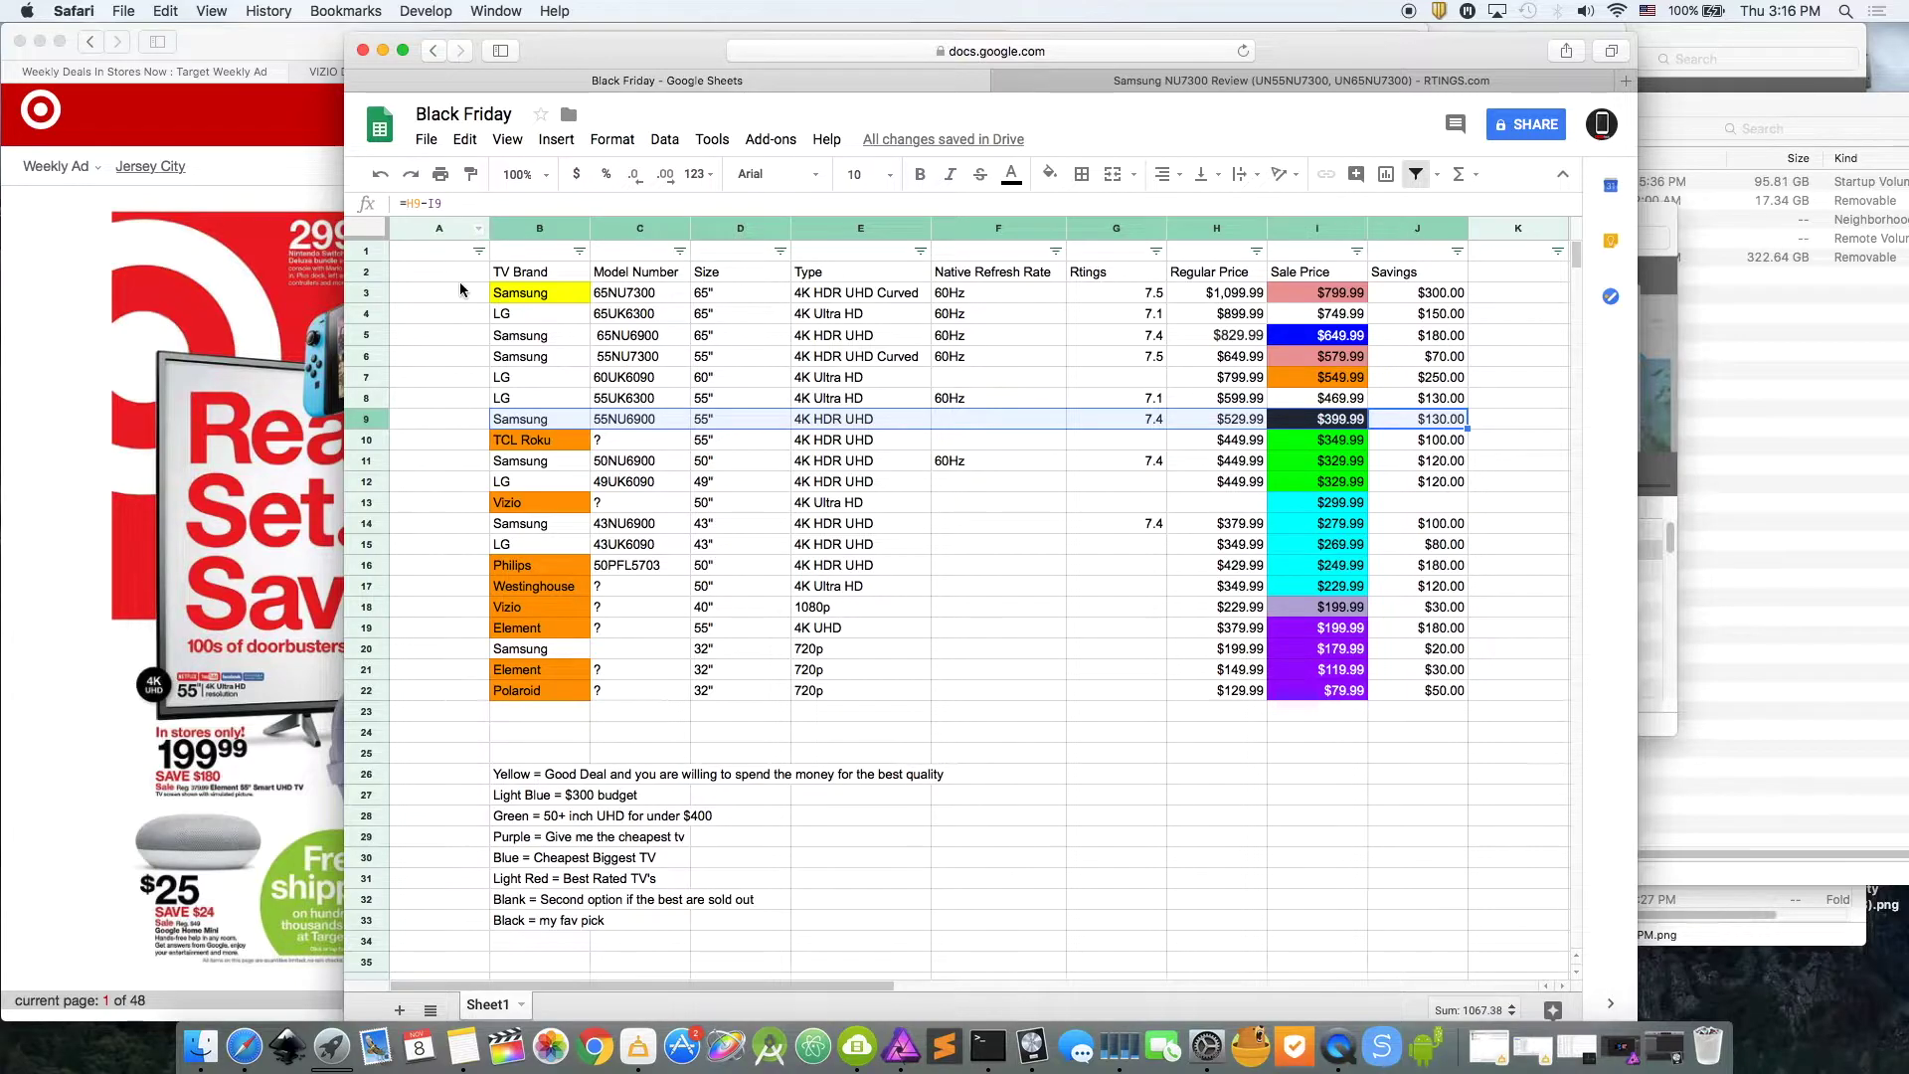
- Open and dismiss column A's filter menu, then try selecting the table and legend range
{"action": "left_click", "coordinate": [478, 251]}
{"action": "left_click", "coordinate": [418, 323]}
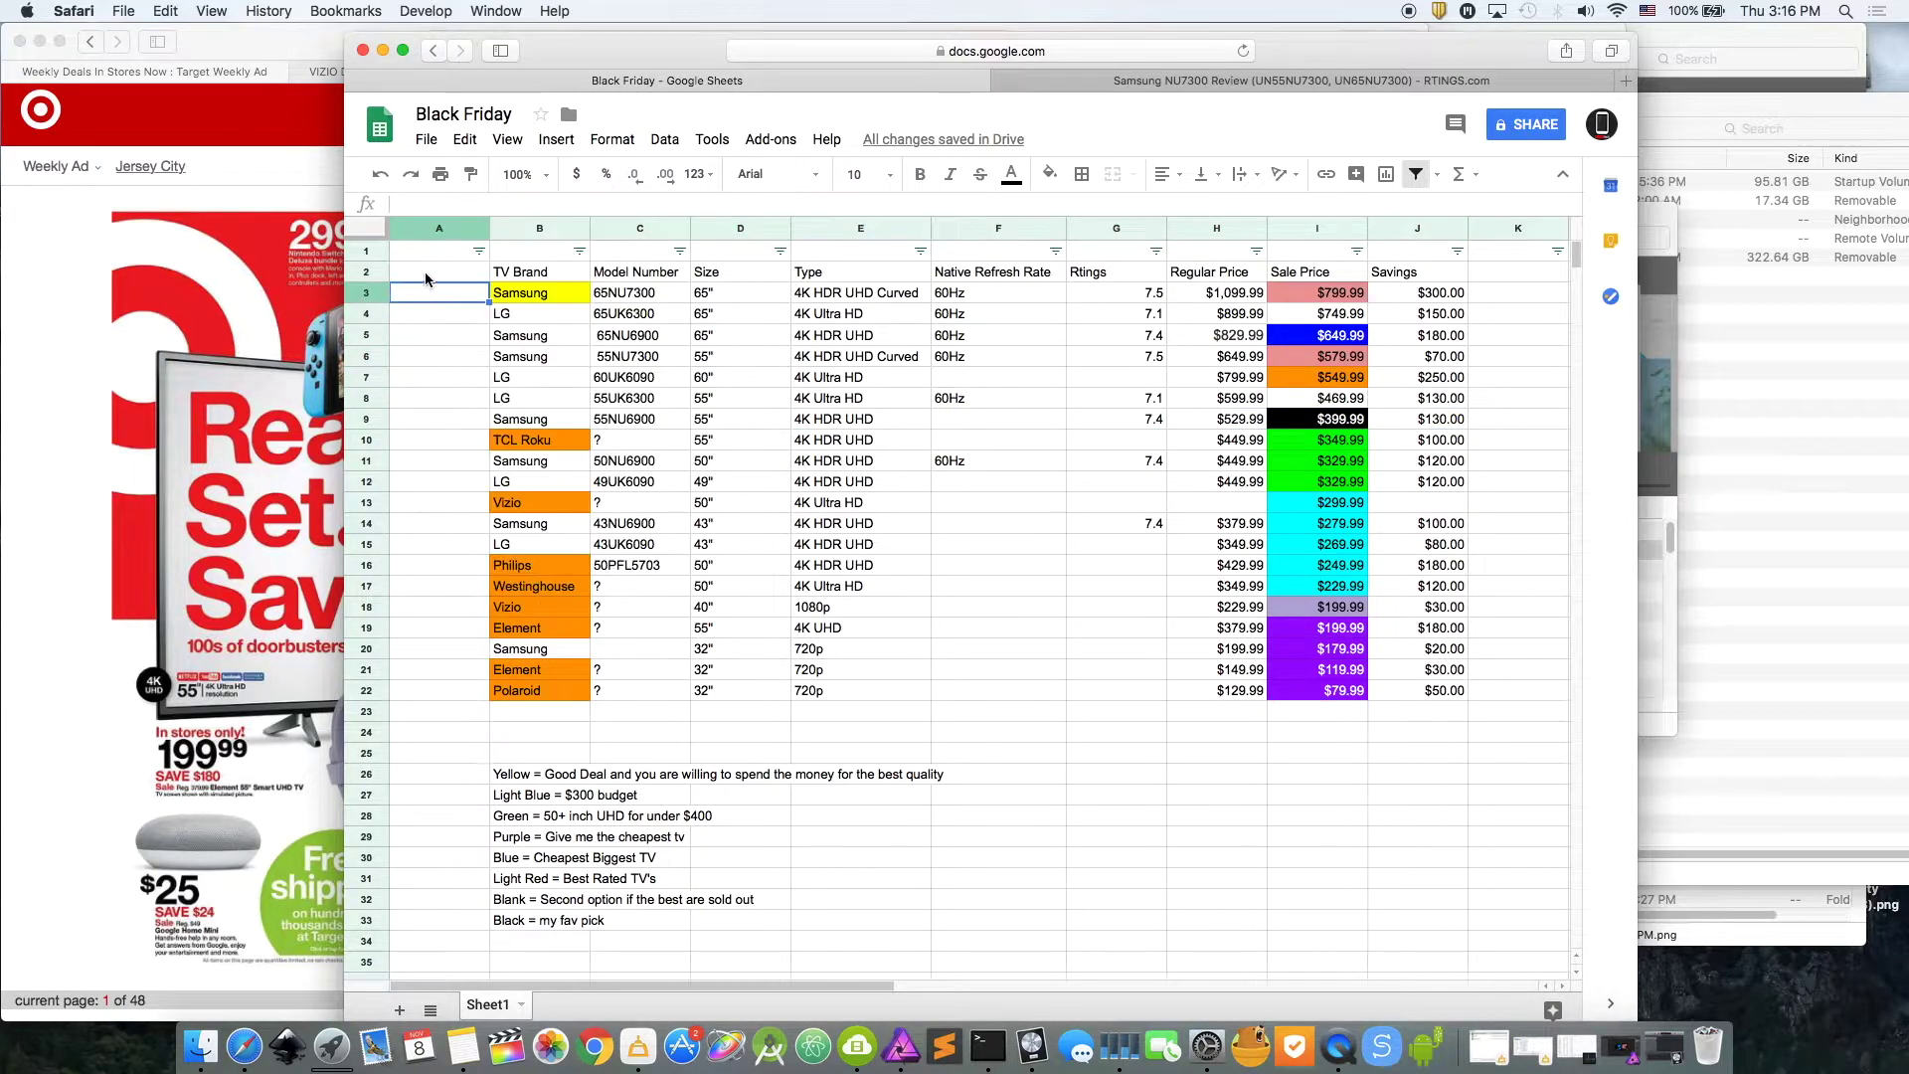
{"action": "left_click", "coordinate": [540, 271]}
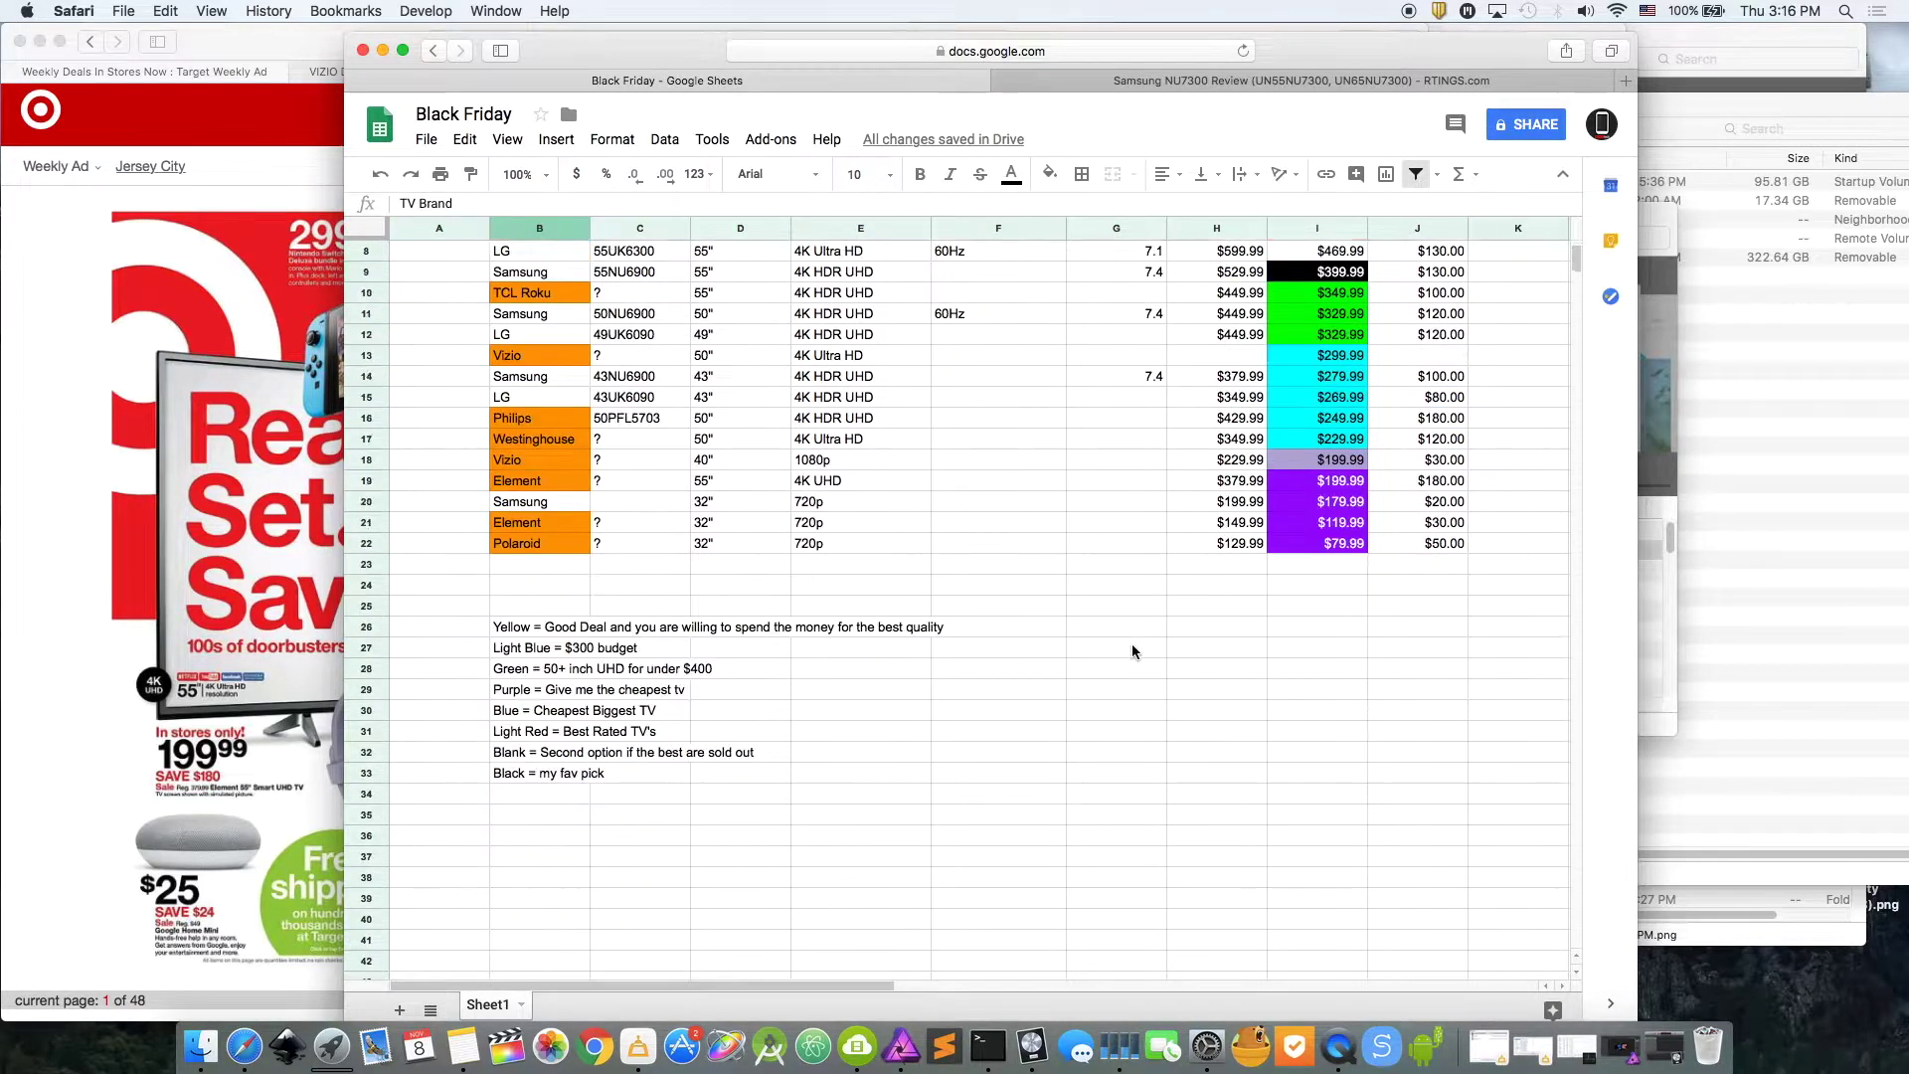
{"action": "left_click_drag", "start_coordinate": [1441, 276], "coordinate": [519, 900]}
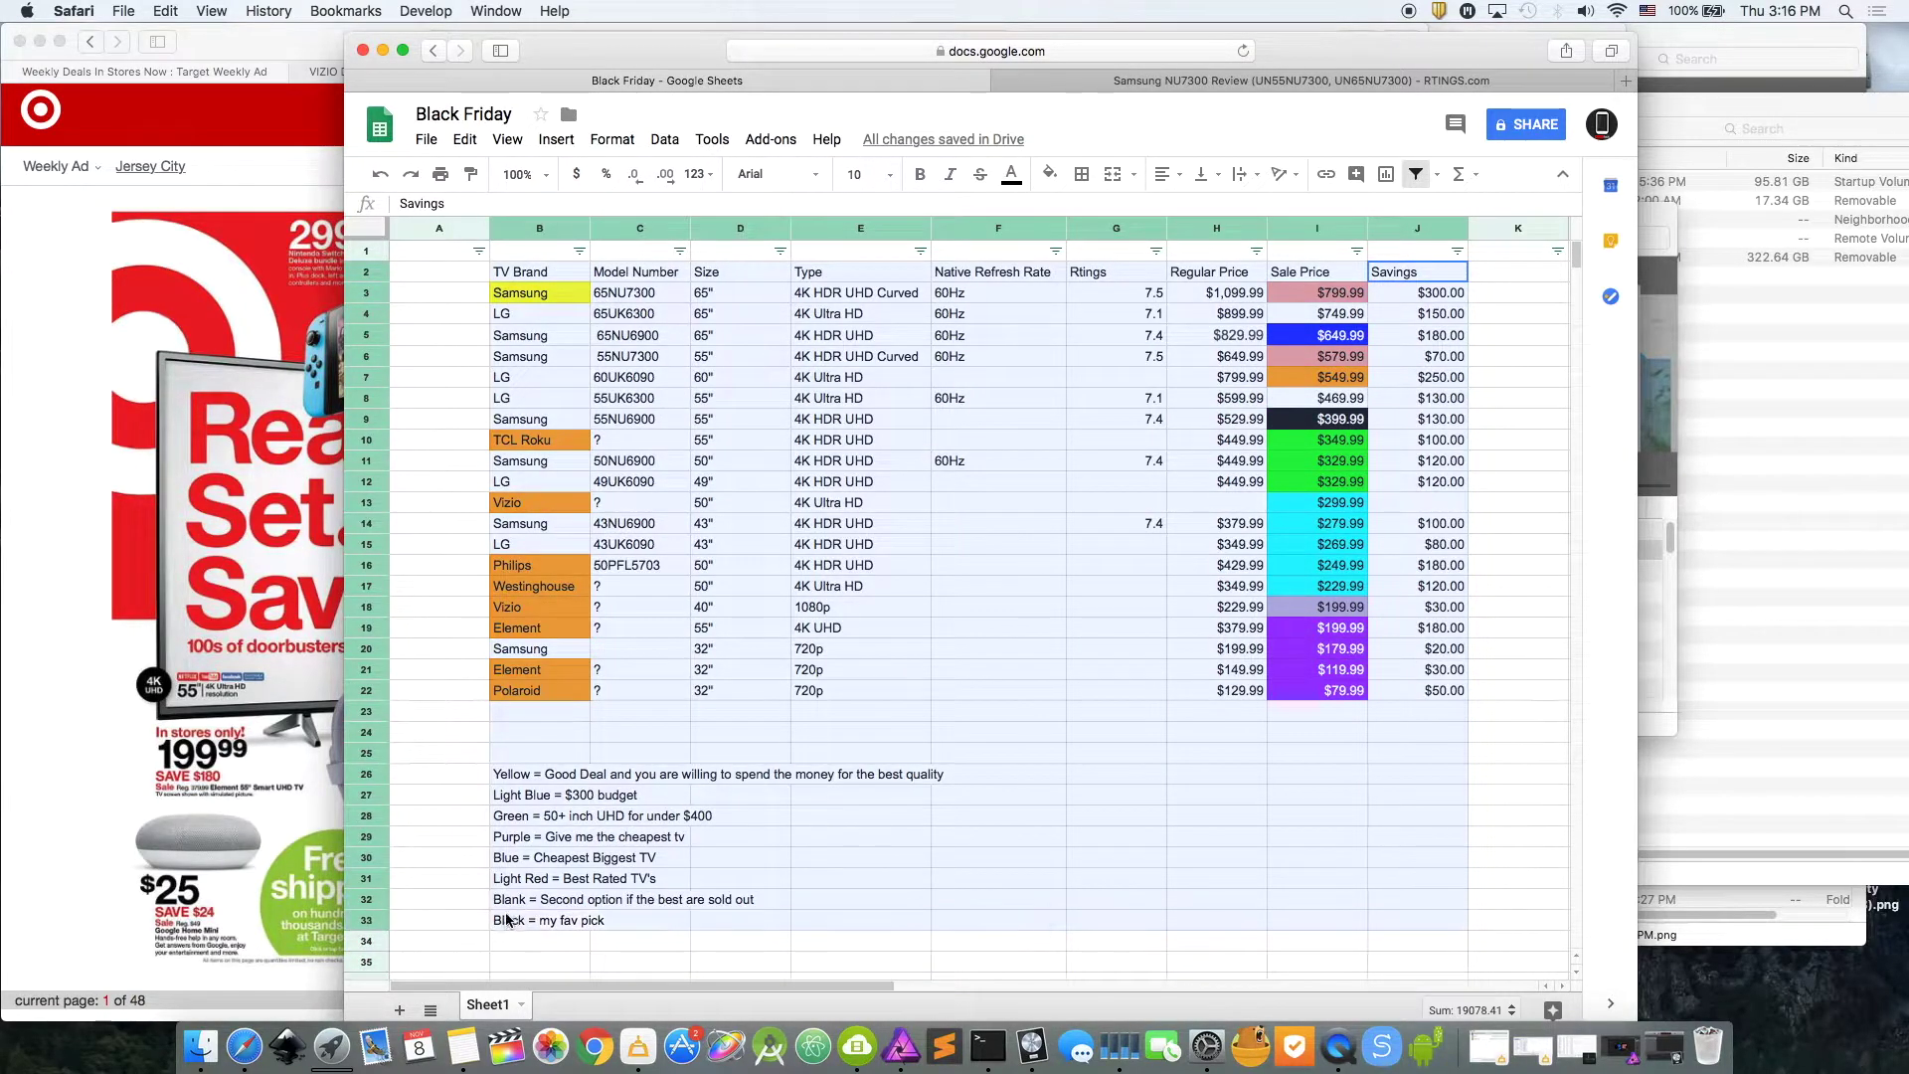
{"action": "left_click", "coordinate": [408, 528]}
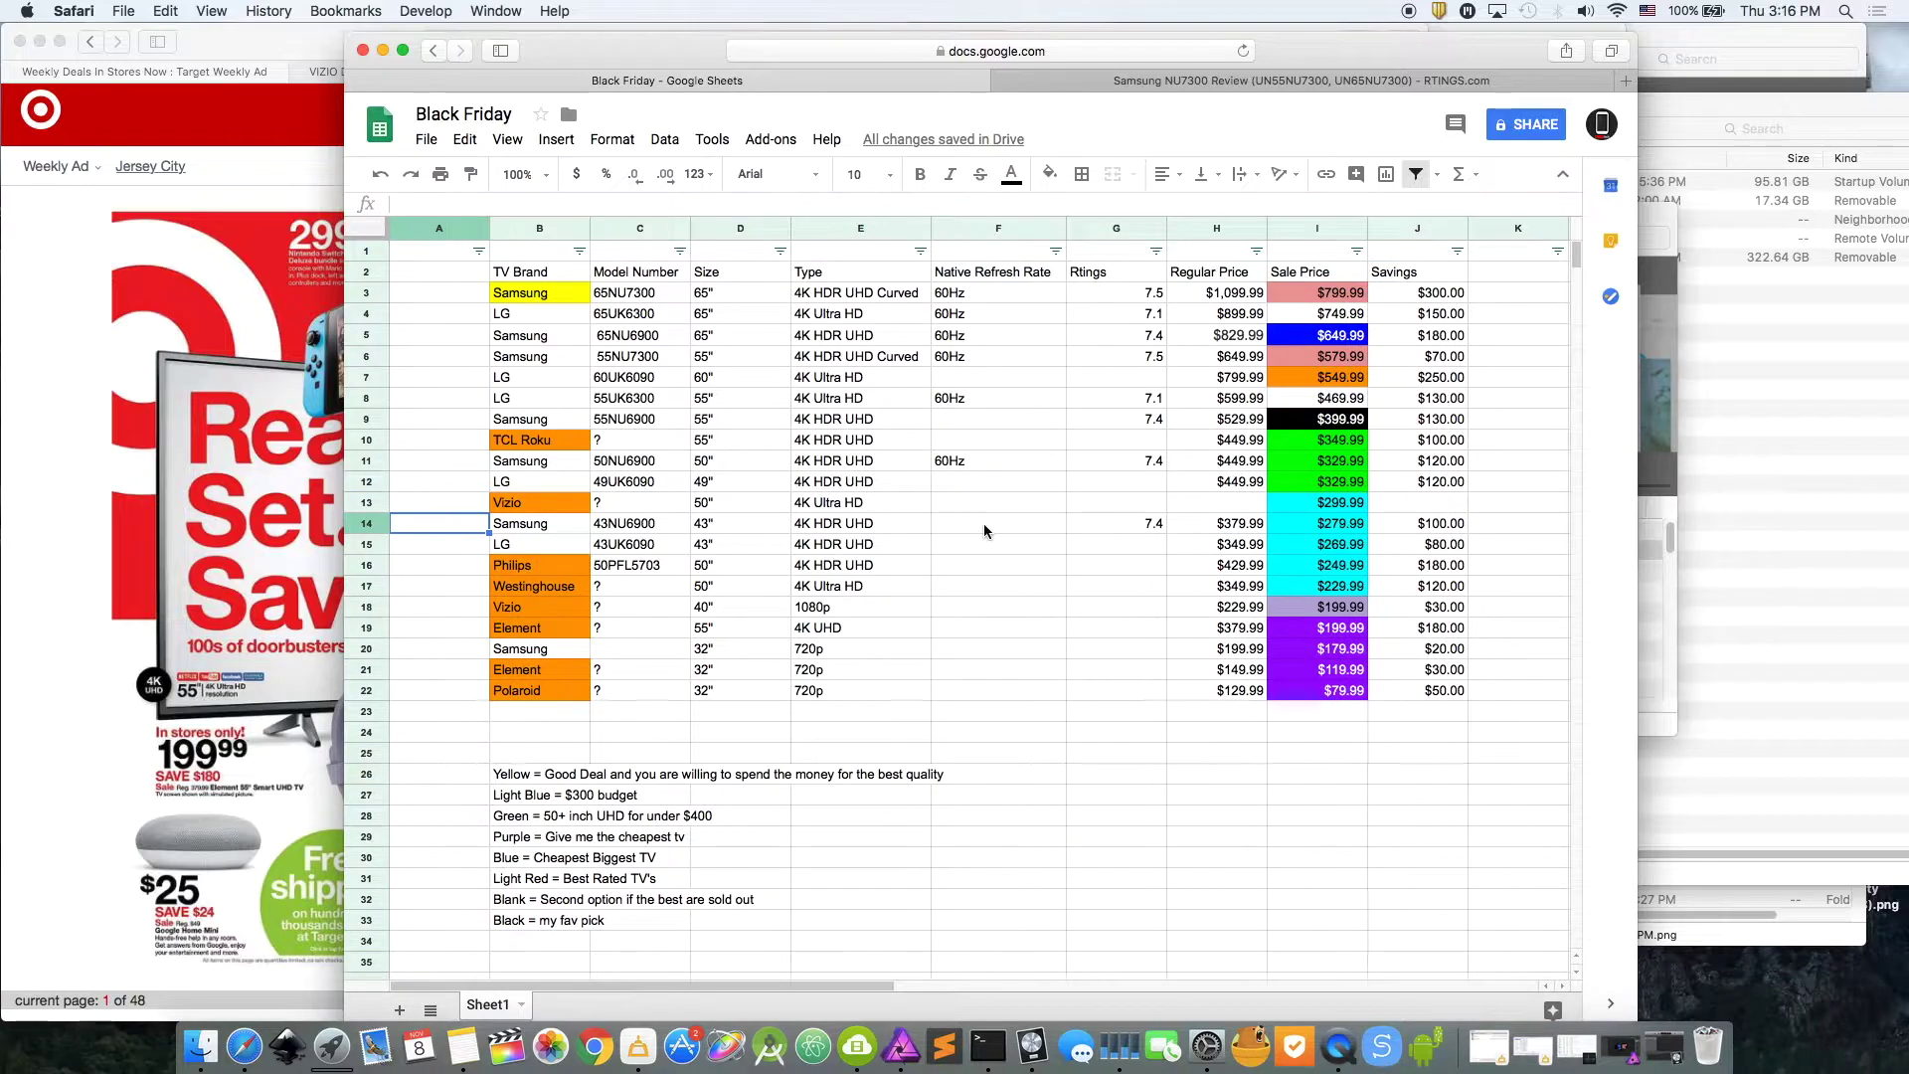
{"action": "mouse_move", "coordinate": [1442, 274]}
{"action": "left_mouse_down"}
{"action": "mouse_move", "coordinate": [1256, 888]}
{"action": "mouse_move", "coordinate": [527, 920]}
{"action": "left_mouse_up"}
{"action": "left_click", "coordinate": [435, 374]}
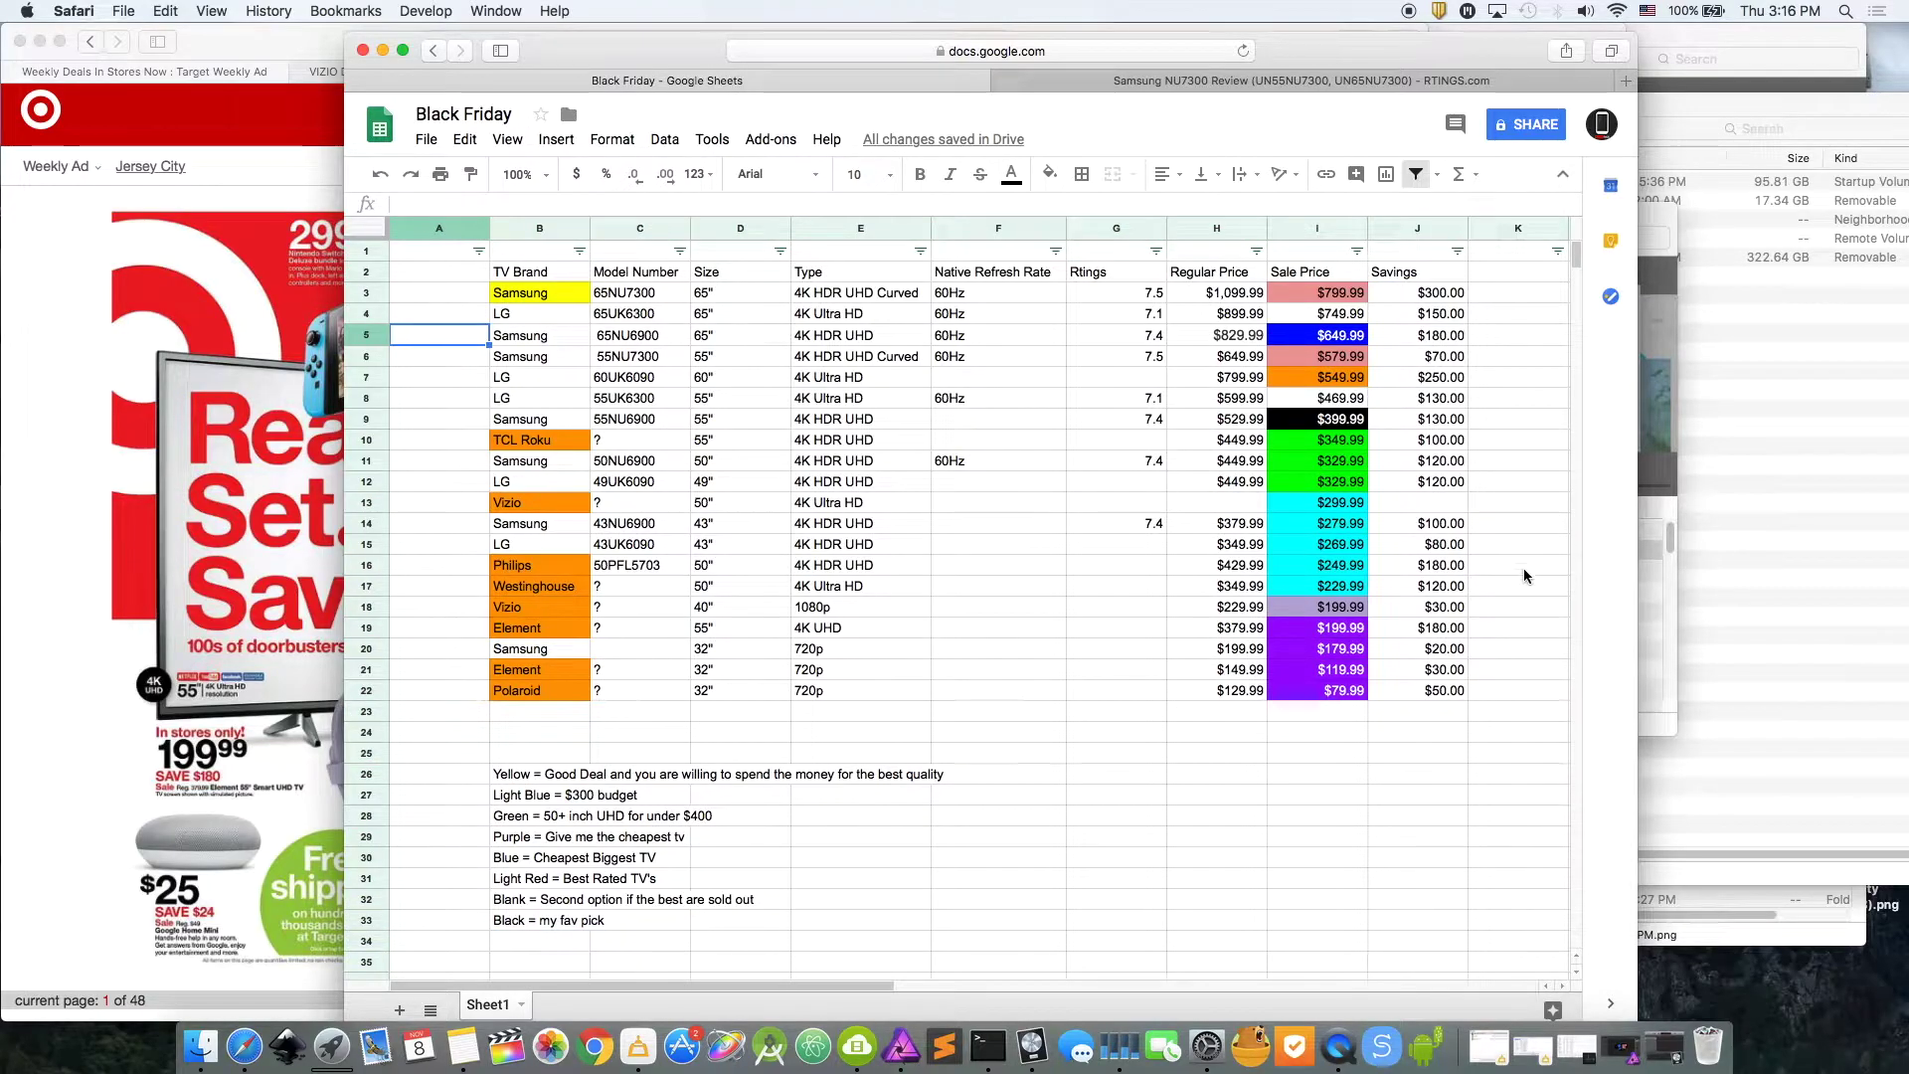
- Select the whole table range, then bring the Target weekly ad forward on page 2
{"action": "scroll", "coordinate": [1400, 524], "scroll_direction": "down", "scroll_amount": 3}
{"action": "scroll", "coordinate": [636, 436], "scroll_direction": "up", "scroll_amount": 3}
{"action": "left_click_drag", "start_coordinate": [532, 275], "coordinate": [1423, 924]}
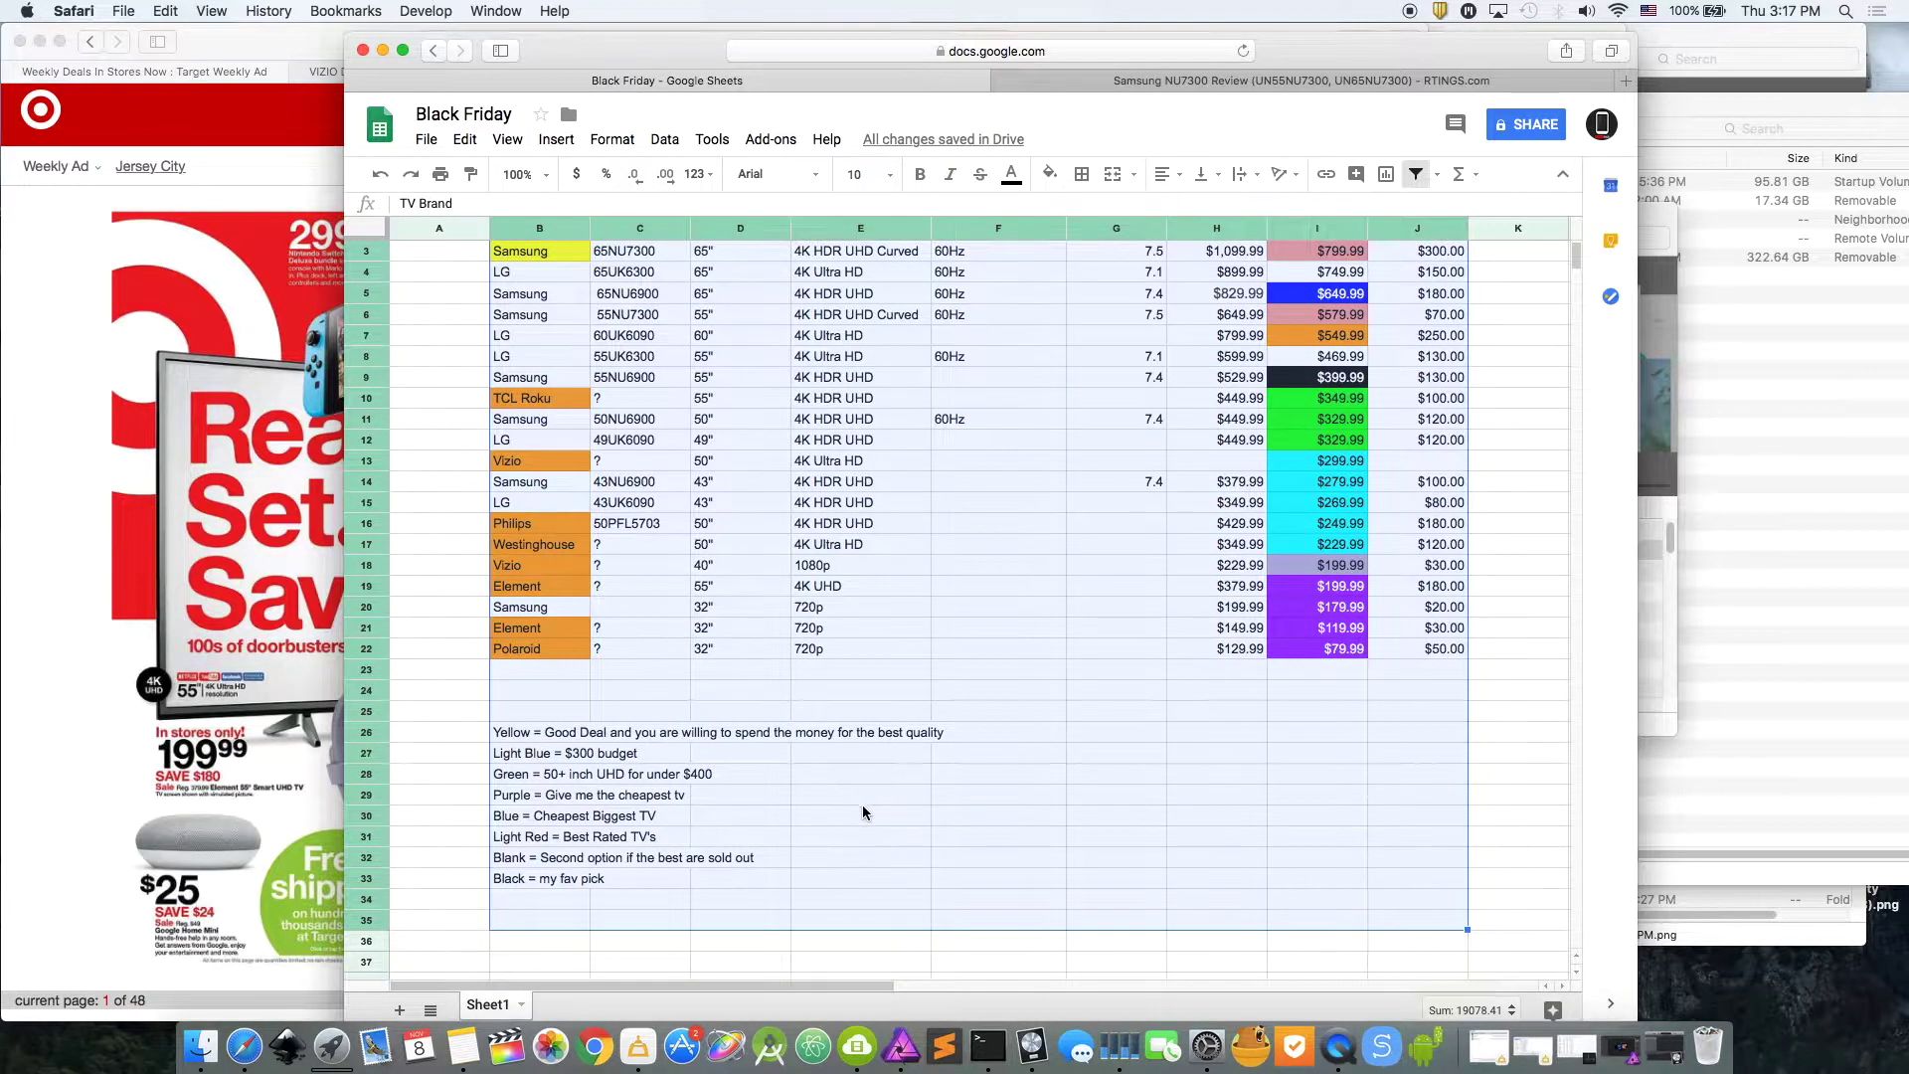
{"action": "scroll", "coordinate": [862, 812], "scroll_direction": "up", "scroll_amount": 1}
{"action": "left_click", "coordinate": [460, 597]}
- Switch to the Target ad and check the LG 43" TV deal details
{"action": "key", "text": "super+grave"}
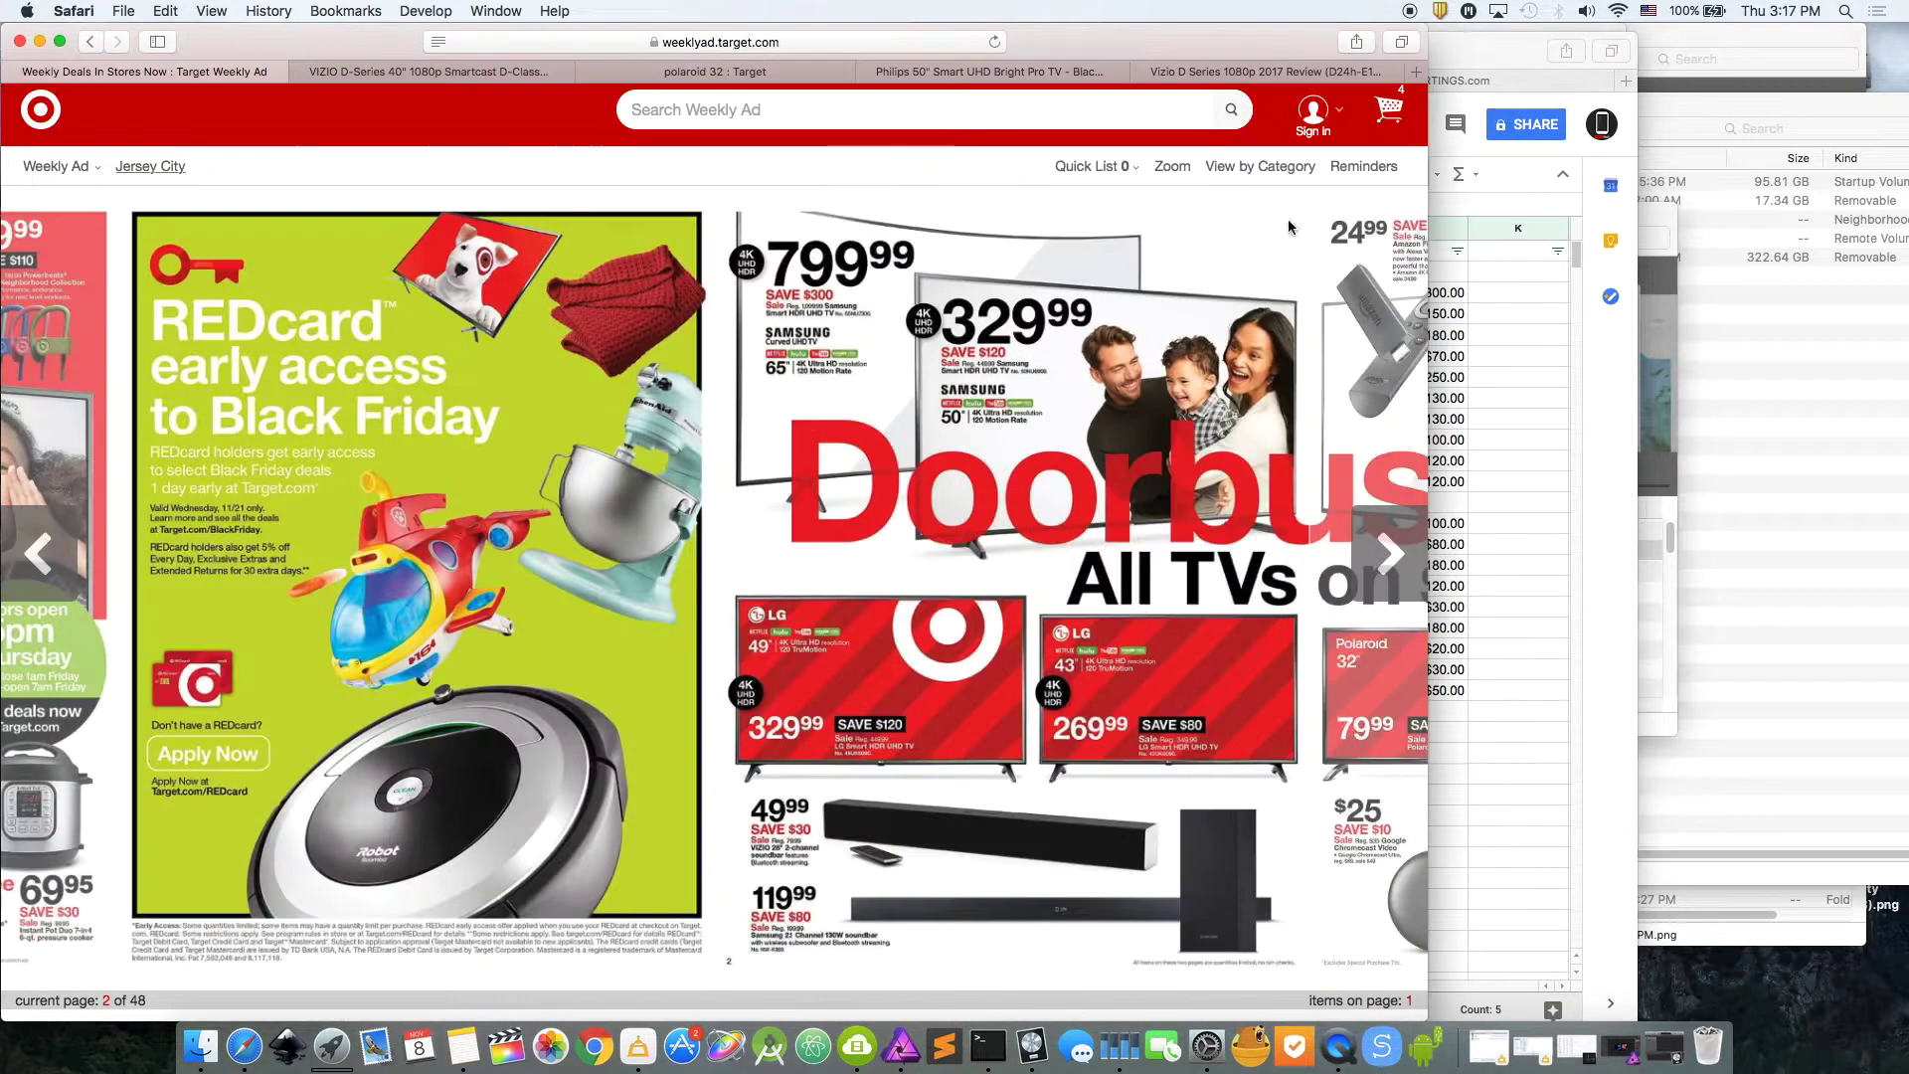
{"action": "left_click", "coordinate": [1168, 682]}
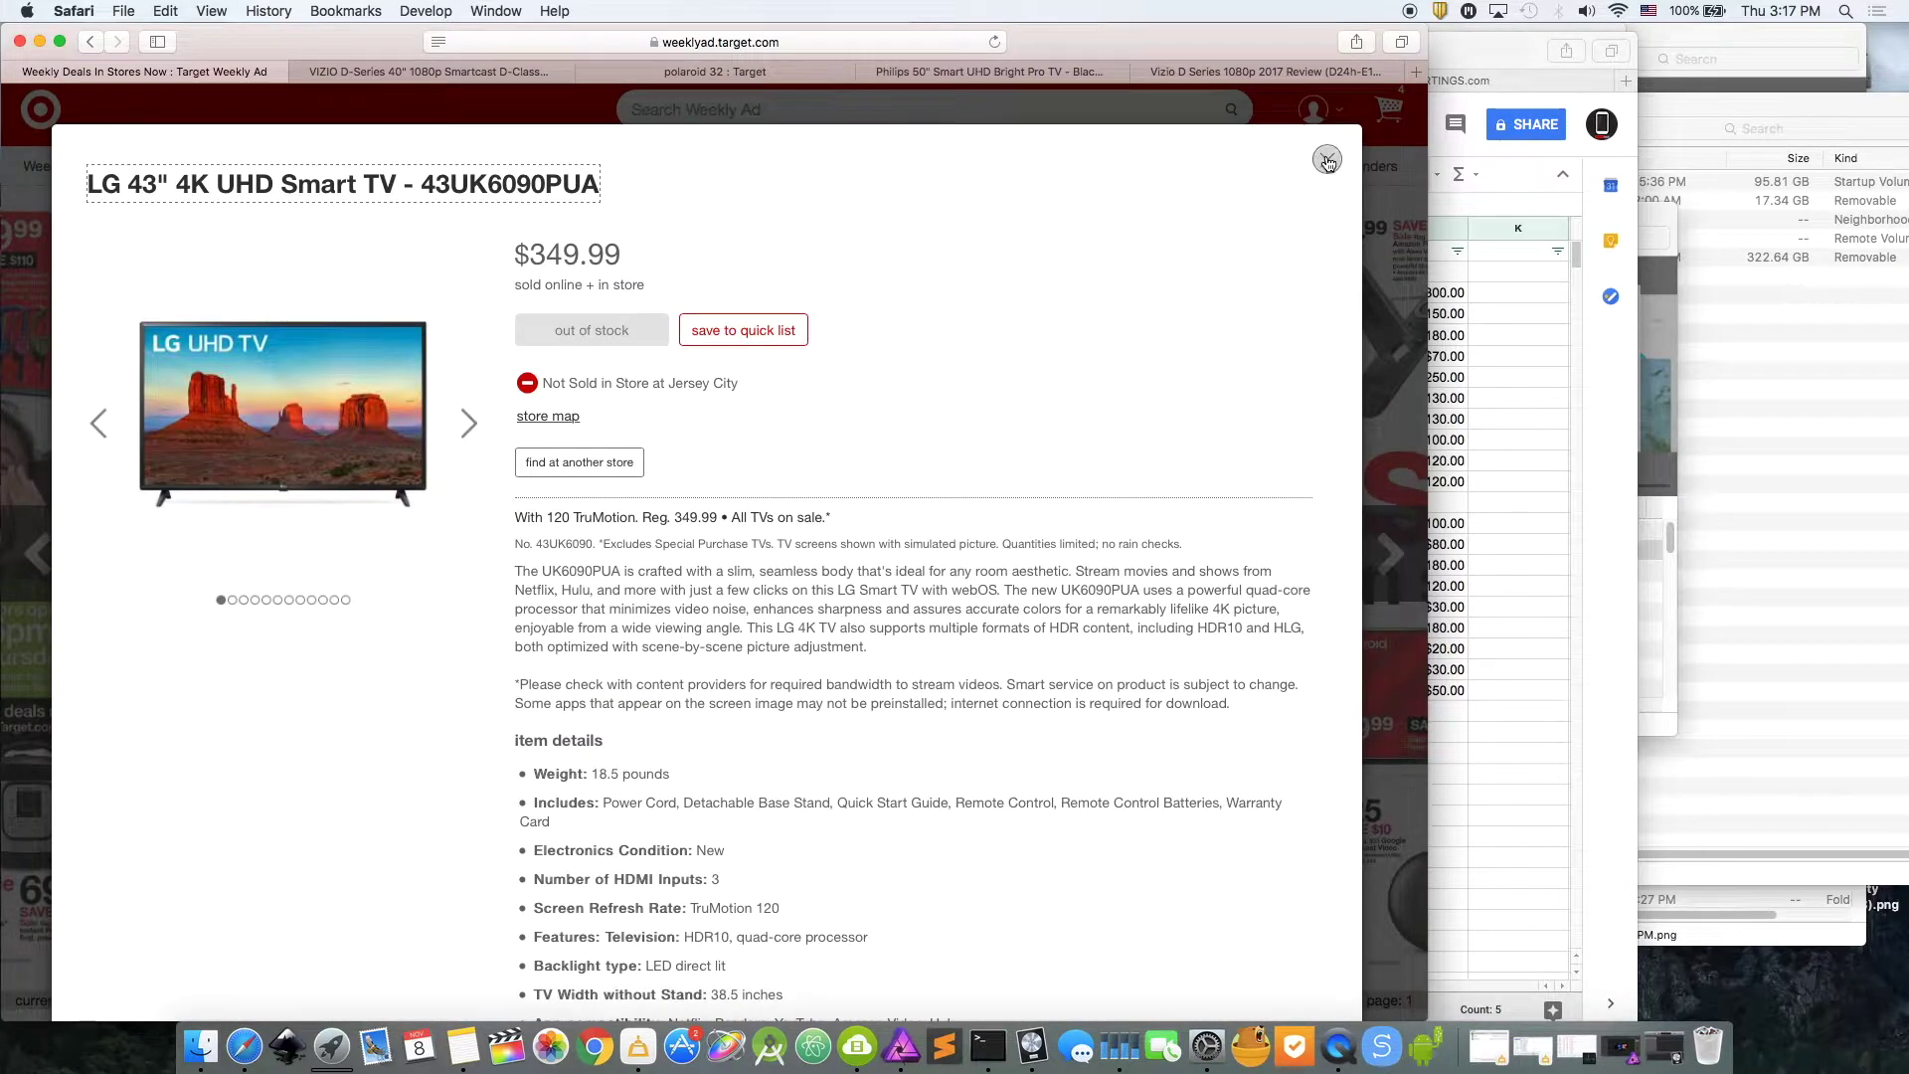
{"action": "left_click", "coordinate": [1327, 162]}
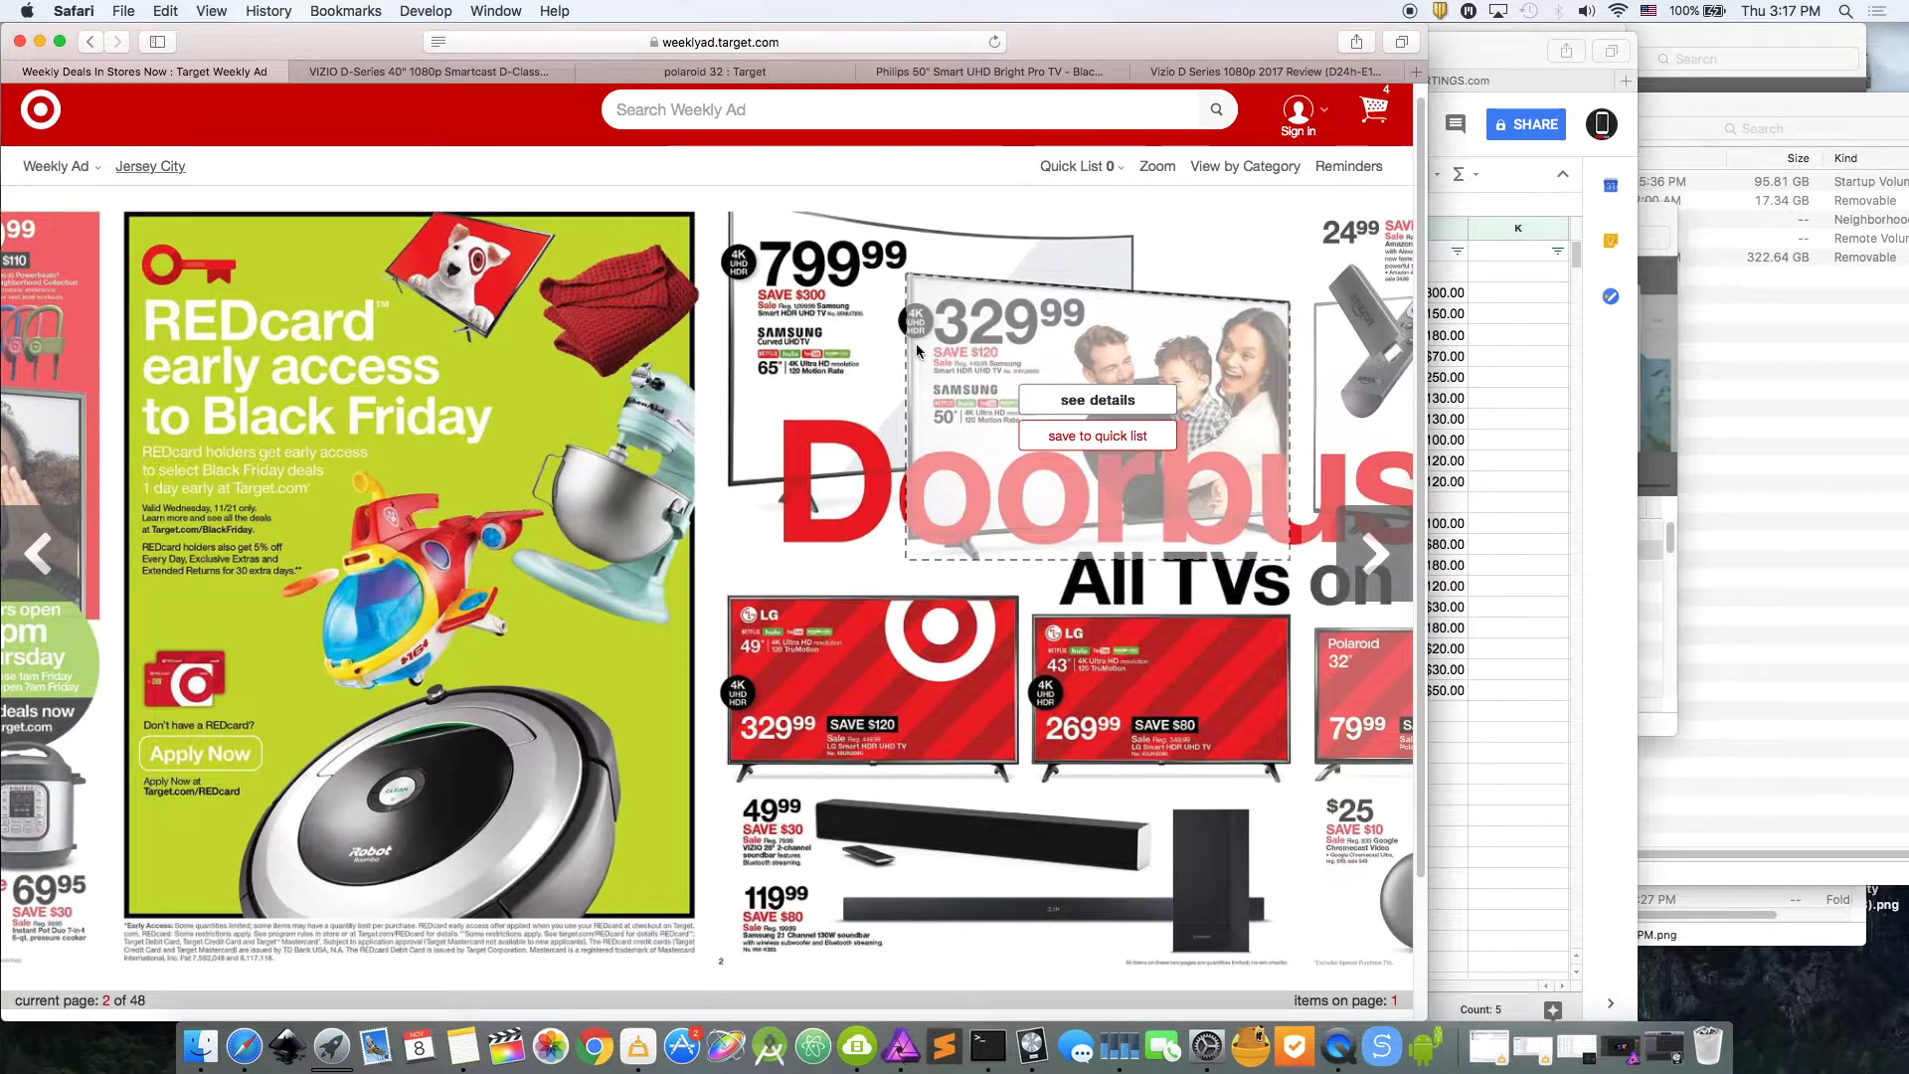
- Check the Samsung 50" deal at $329.99, move to ad page 3, then return to the sheet
{"action": "left_click", "coordinate": [1070, 399]}
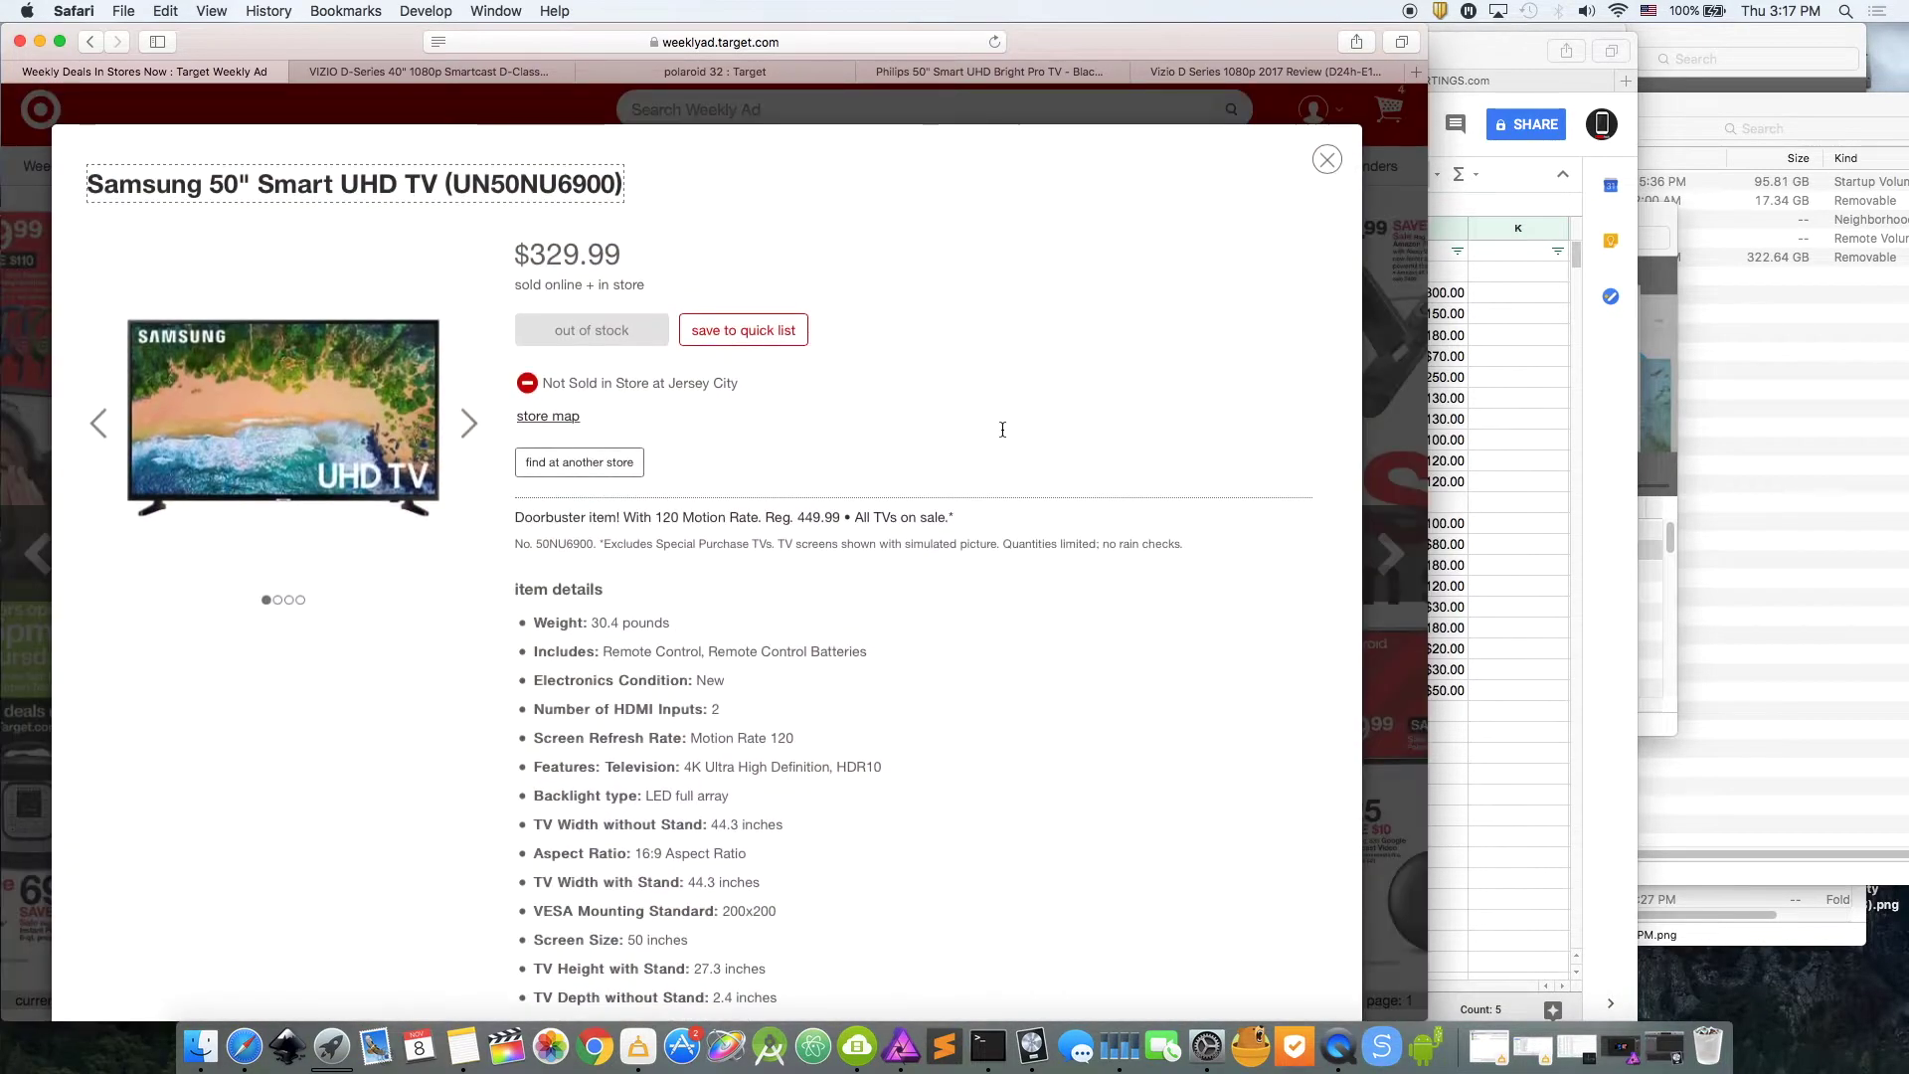
{"action": "left_click_drag", "start_coordinate": [712, 255], "coordinate": [509, 255]}
{"action": "left_click", "coordinate": [499, 254]}
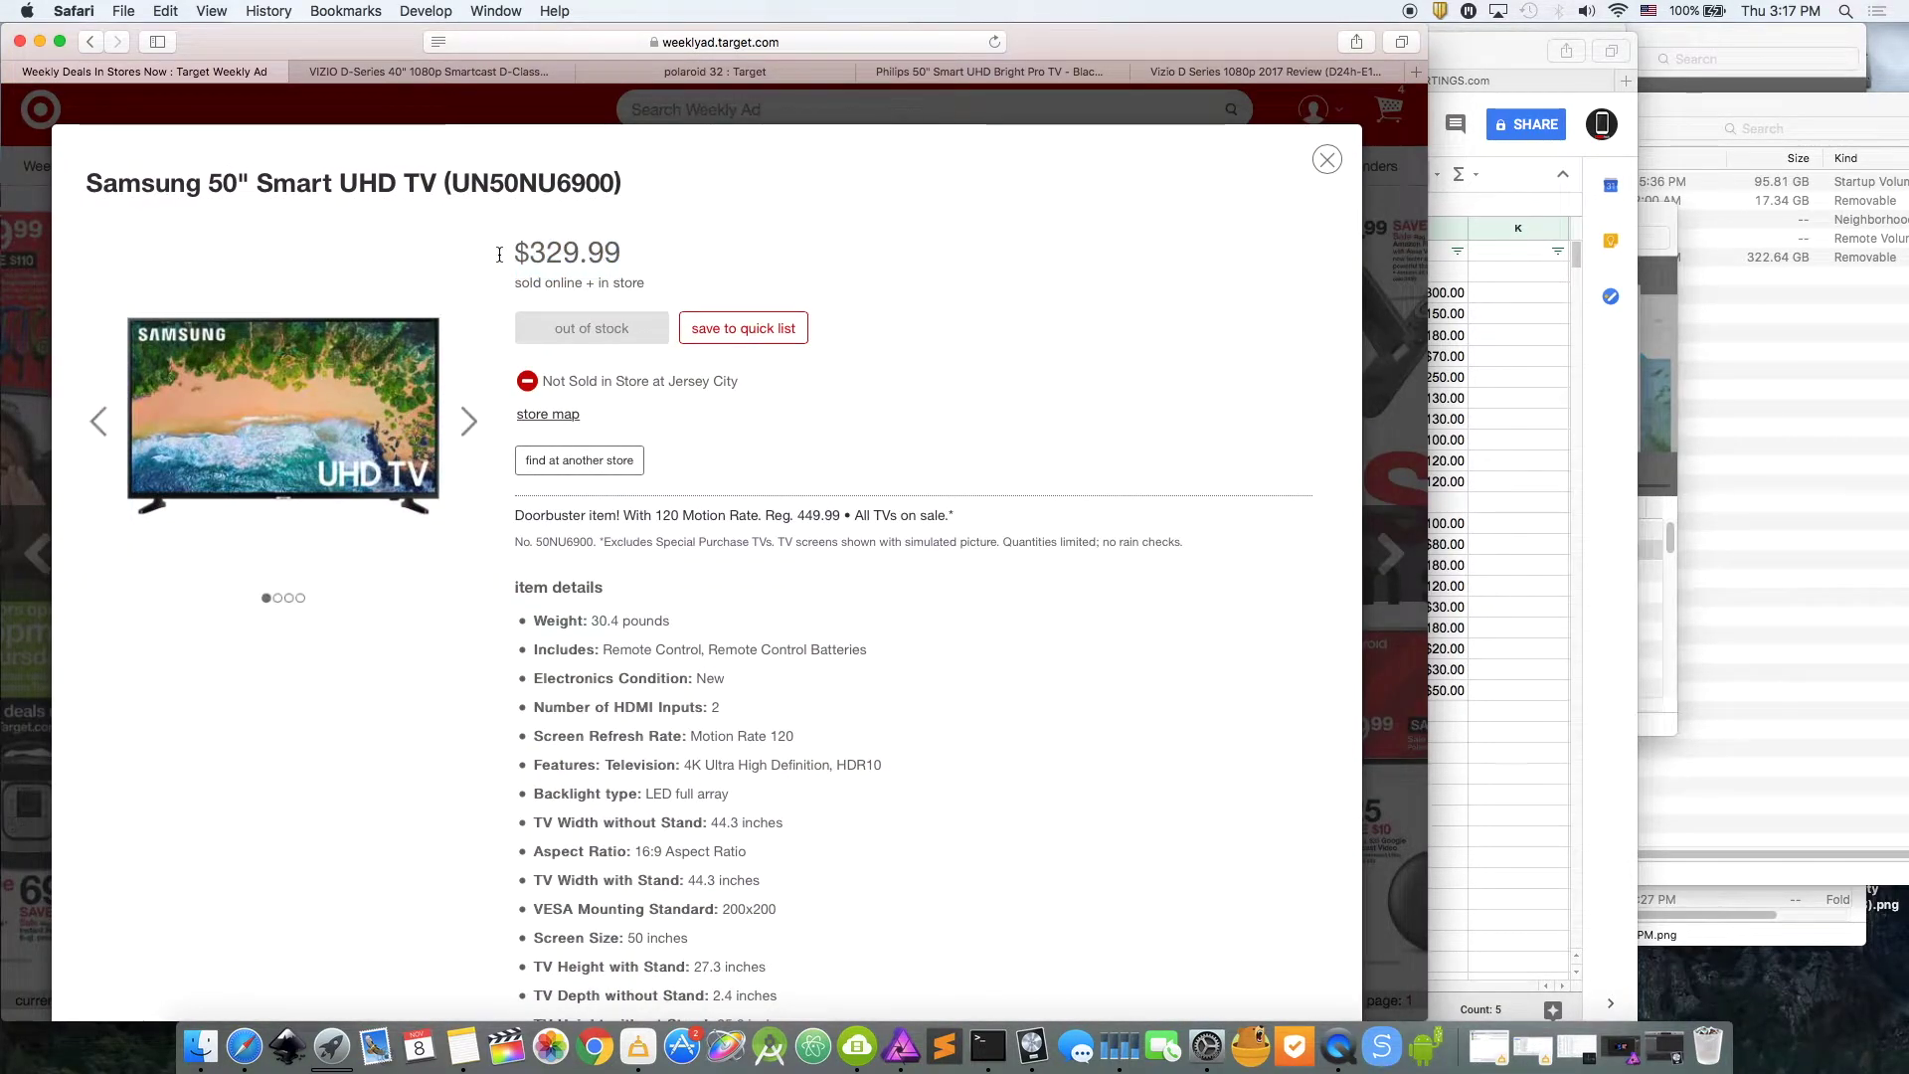
{"action": "left_click", "coordinate": [1369, 572]}
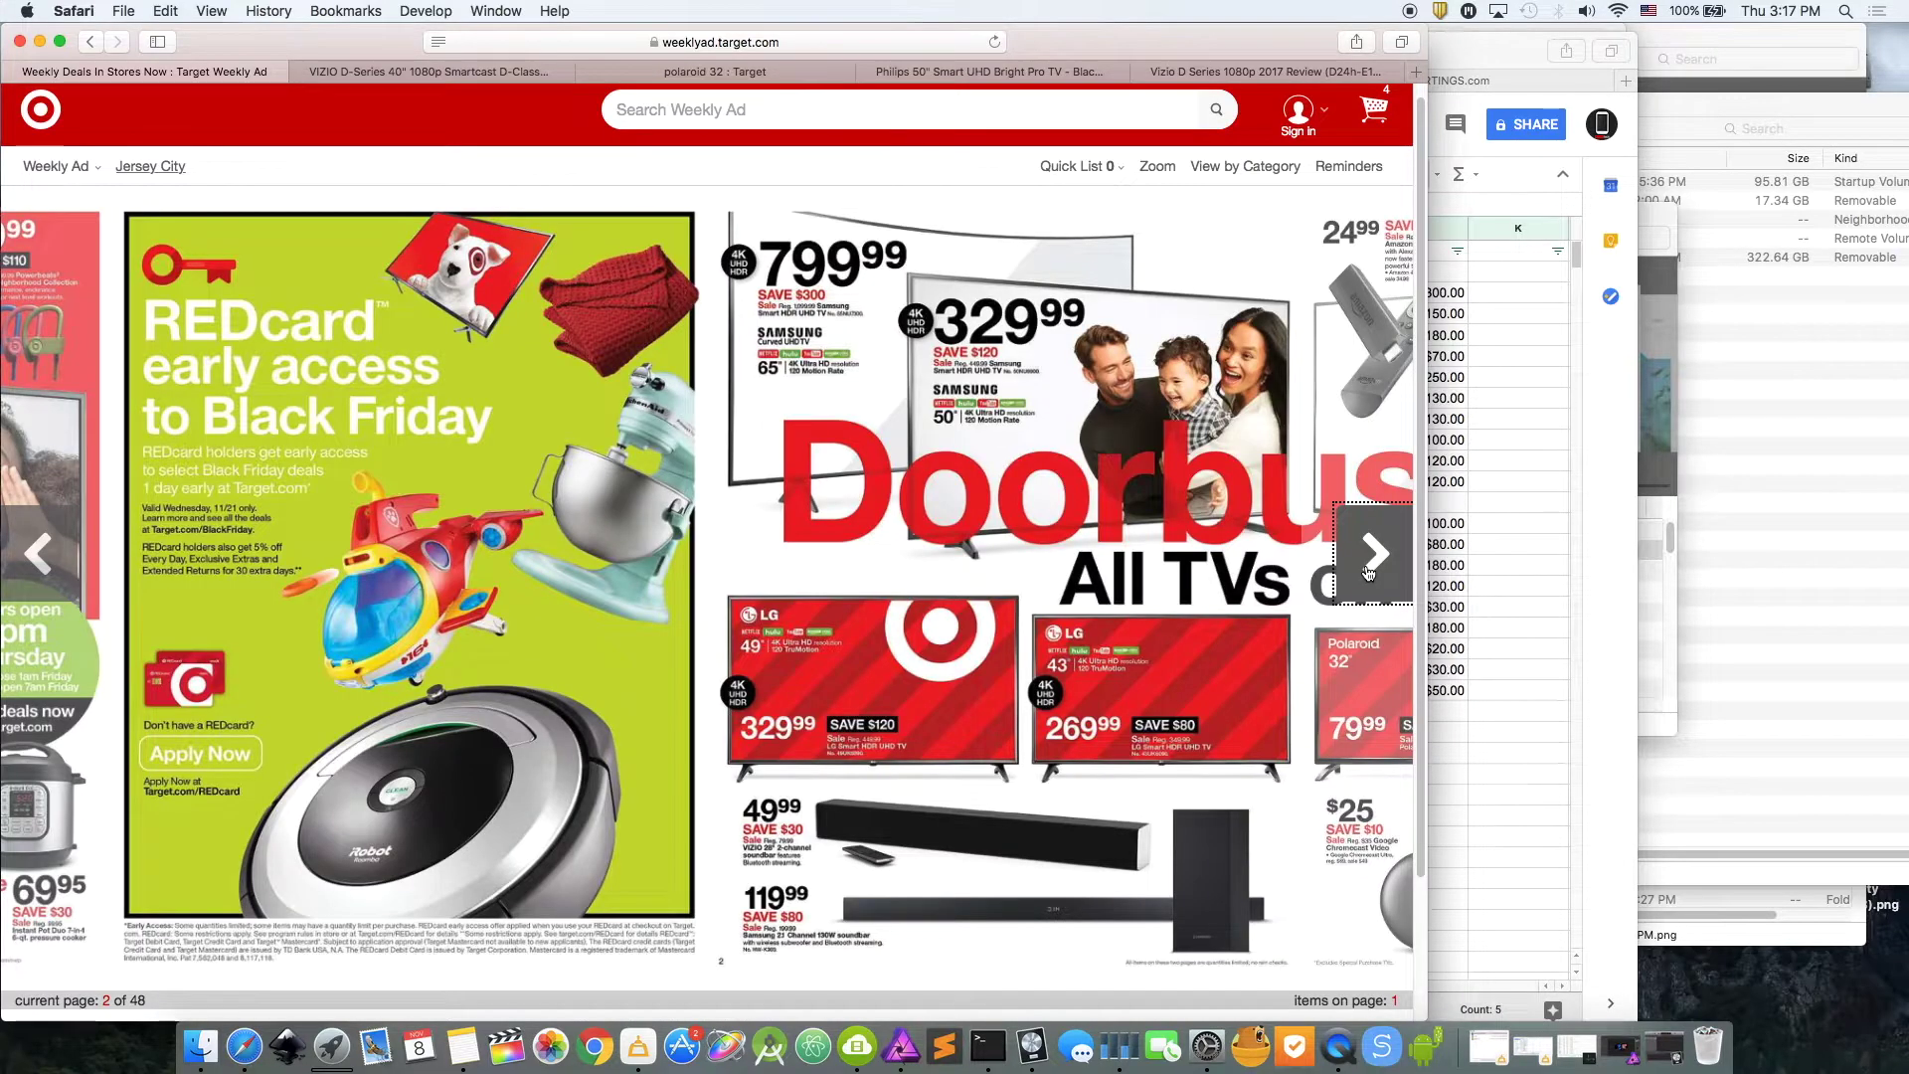
{"action": "left_click", "coordinate": [1373, 572]}
{"action": "mouse_move", "coordinate": [1360, 477]}
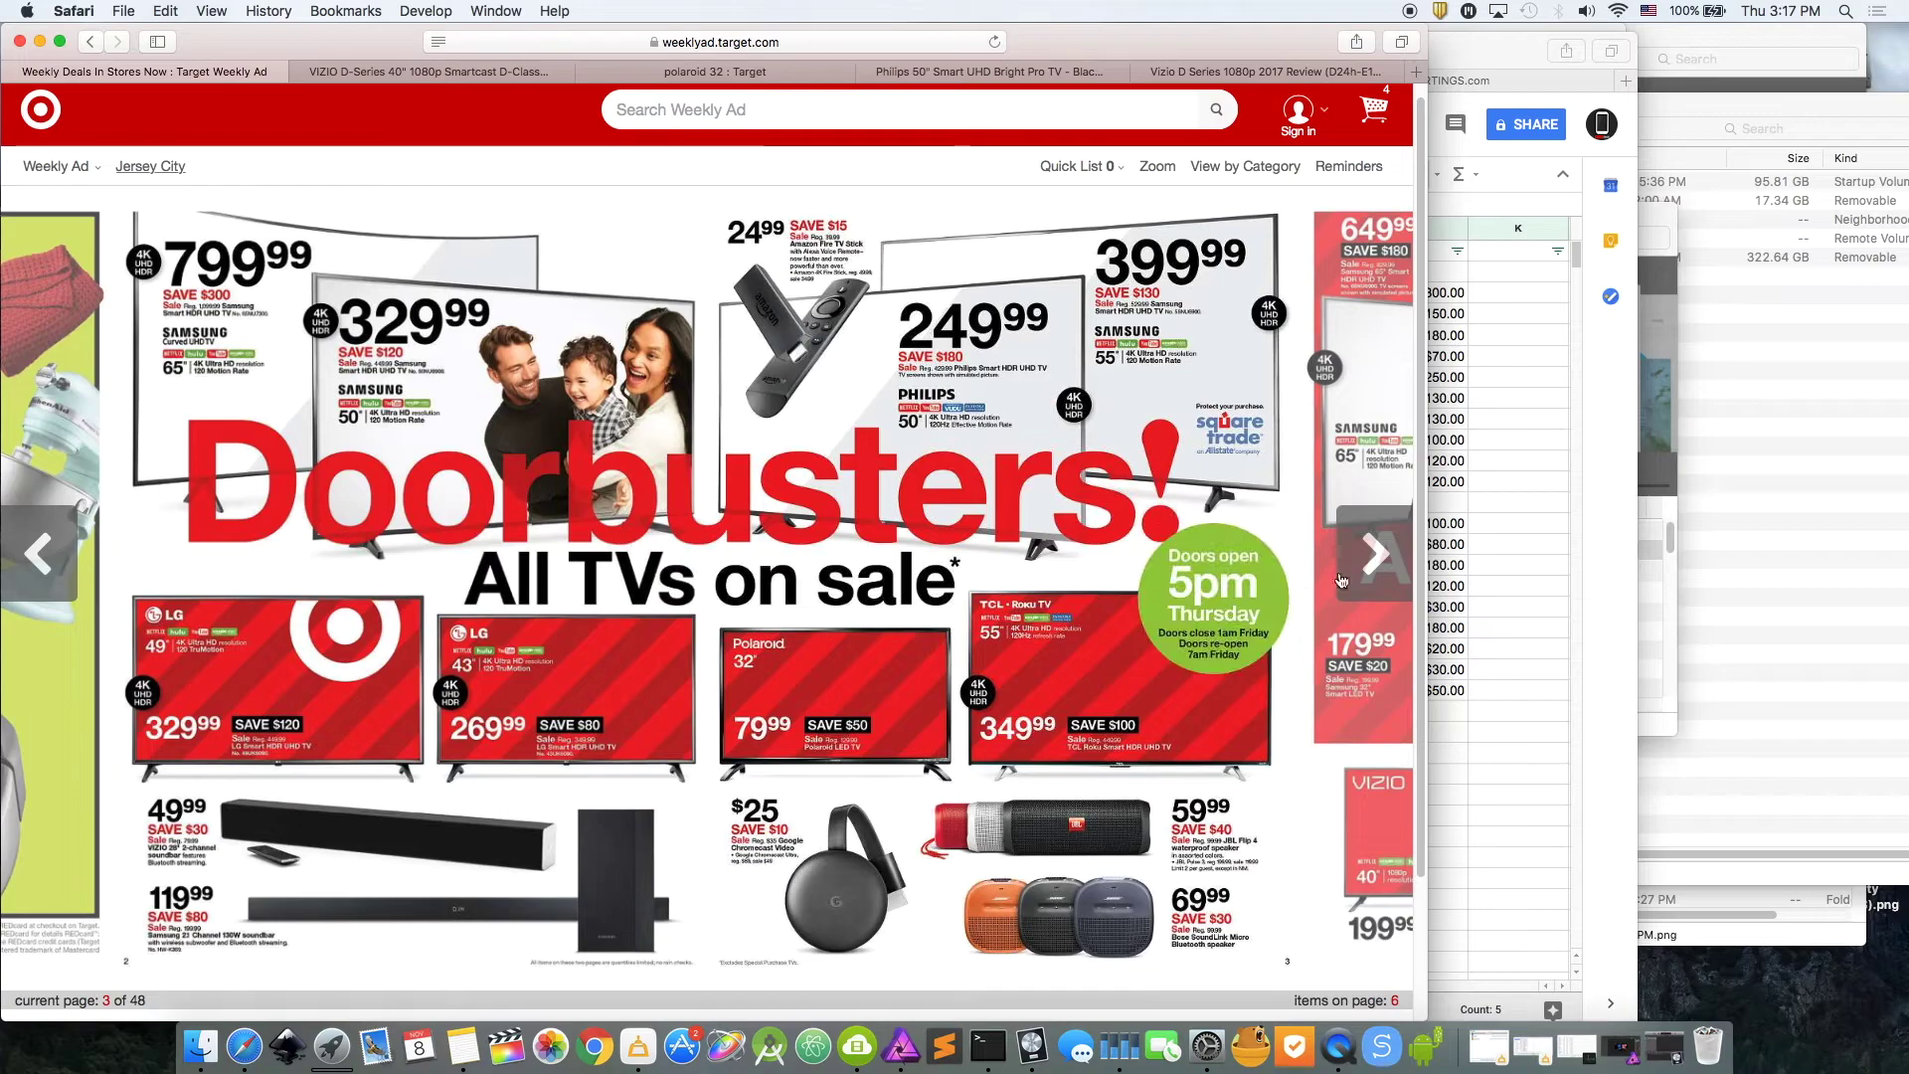
{"action": "left_click", "coordinate": [1529, 658]}
{"action": "left_click_drag", "start_coordinate": [527, 419], "coordinate": [1432, 418]}
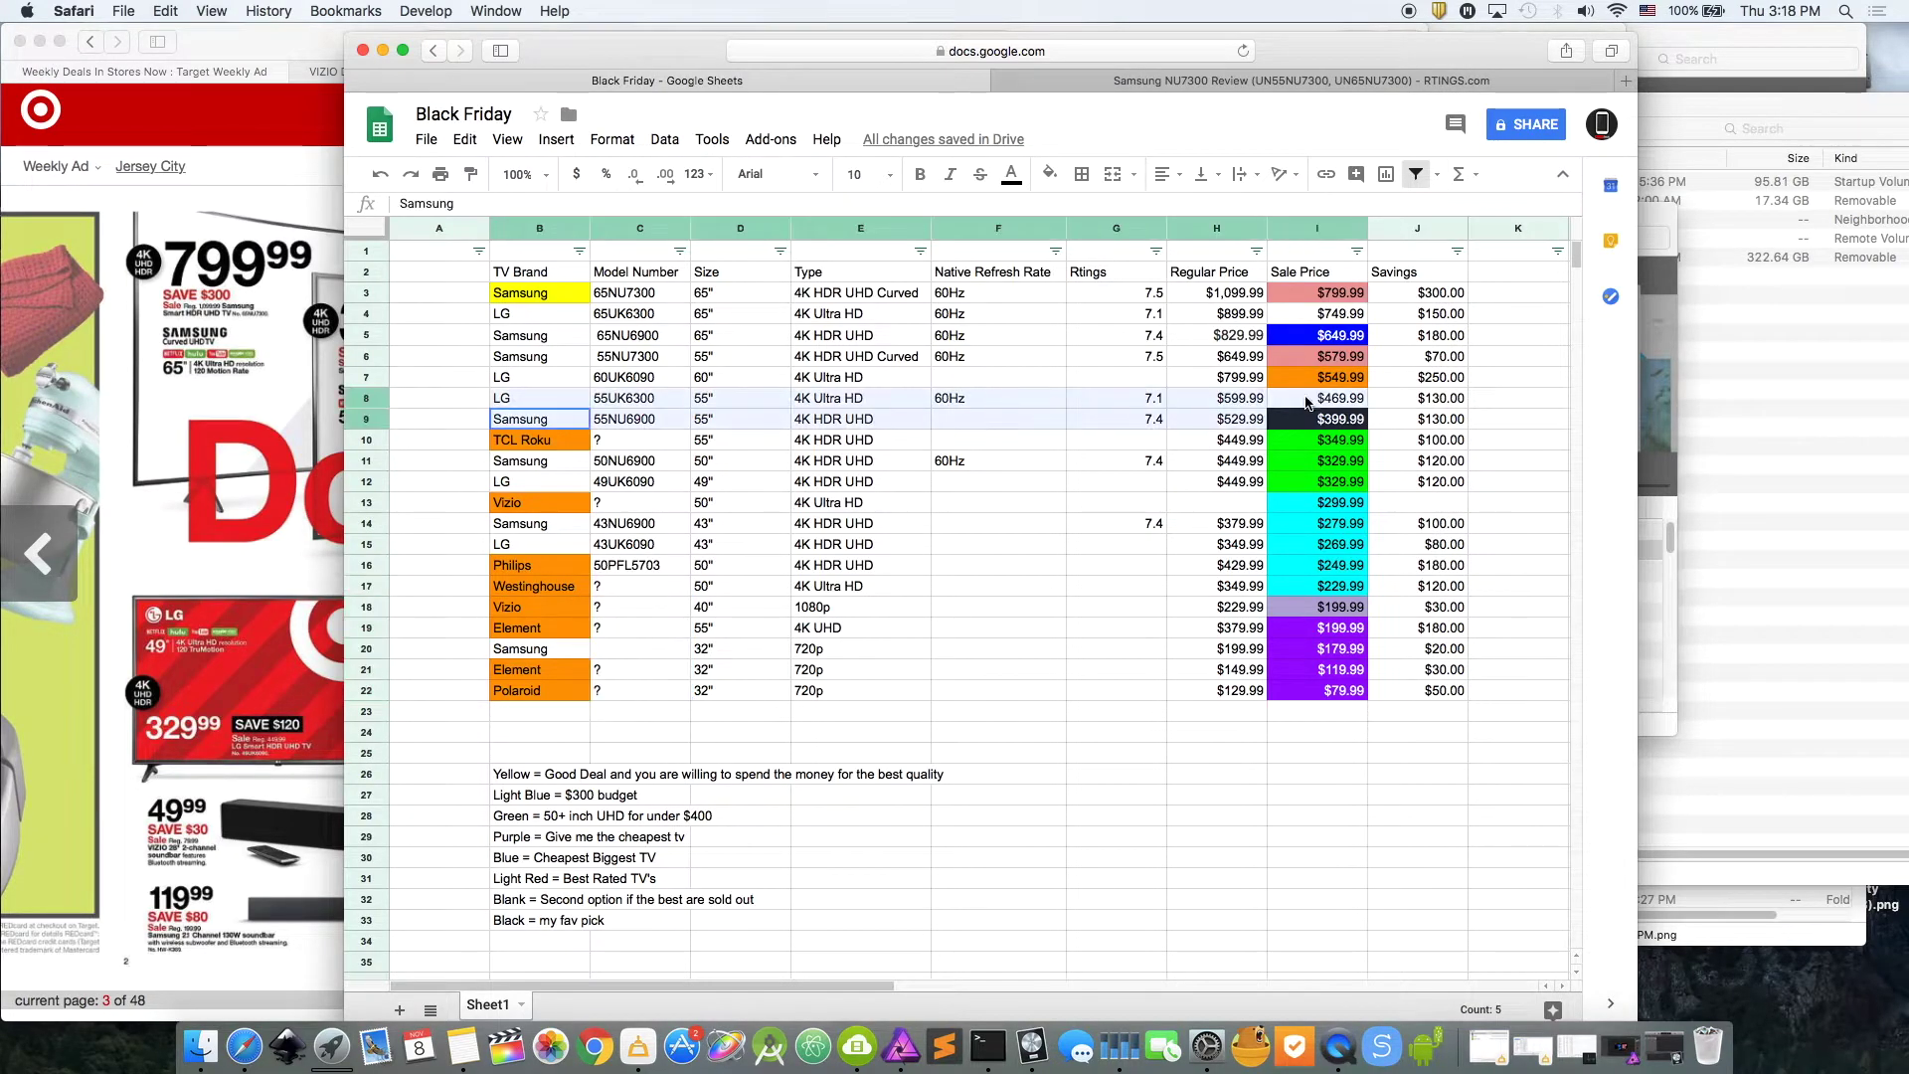
{"action": "left_click", "coordinate": [432, 522]}
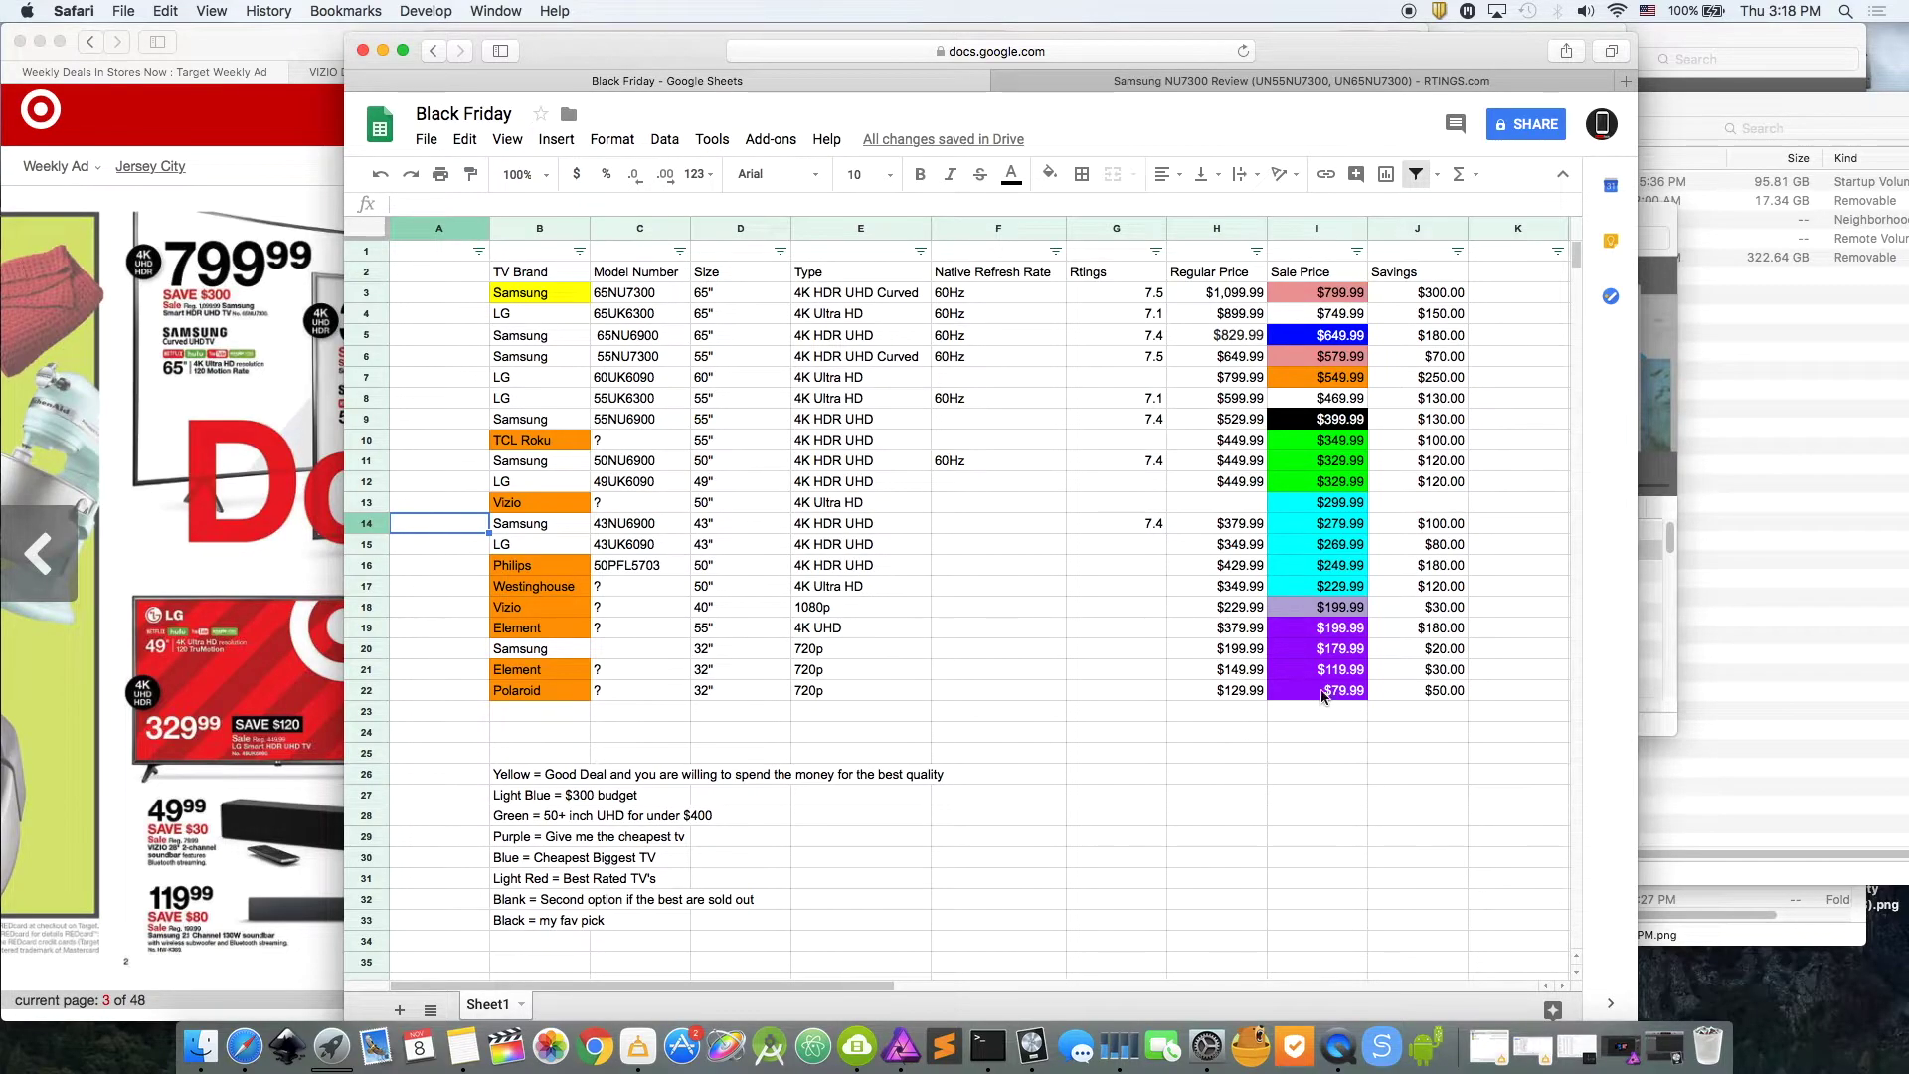
{"action": "mouse_move", "coordinate": [1322, 693]}
{"action": "left_mouse_down"}
{"action": "mouse_move", "coordinate": [549, 584]}
{"action": "mouse_move", "coordinate": [477, 294]}
{"action": "left_mouse_up"}
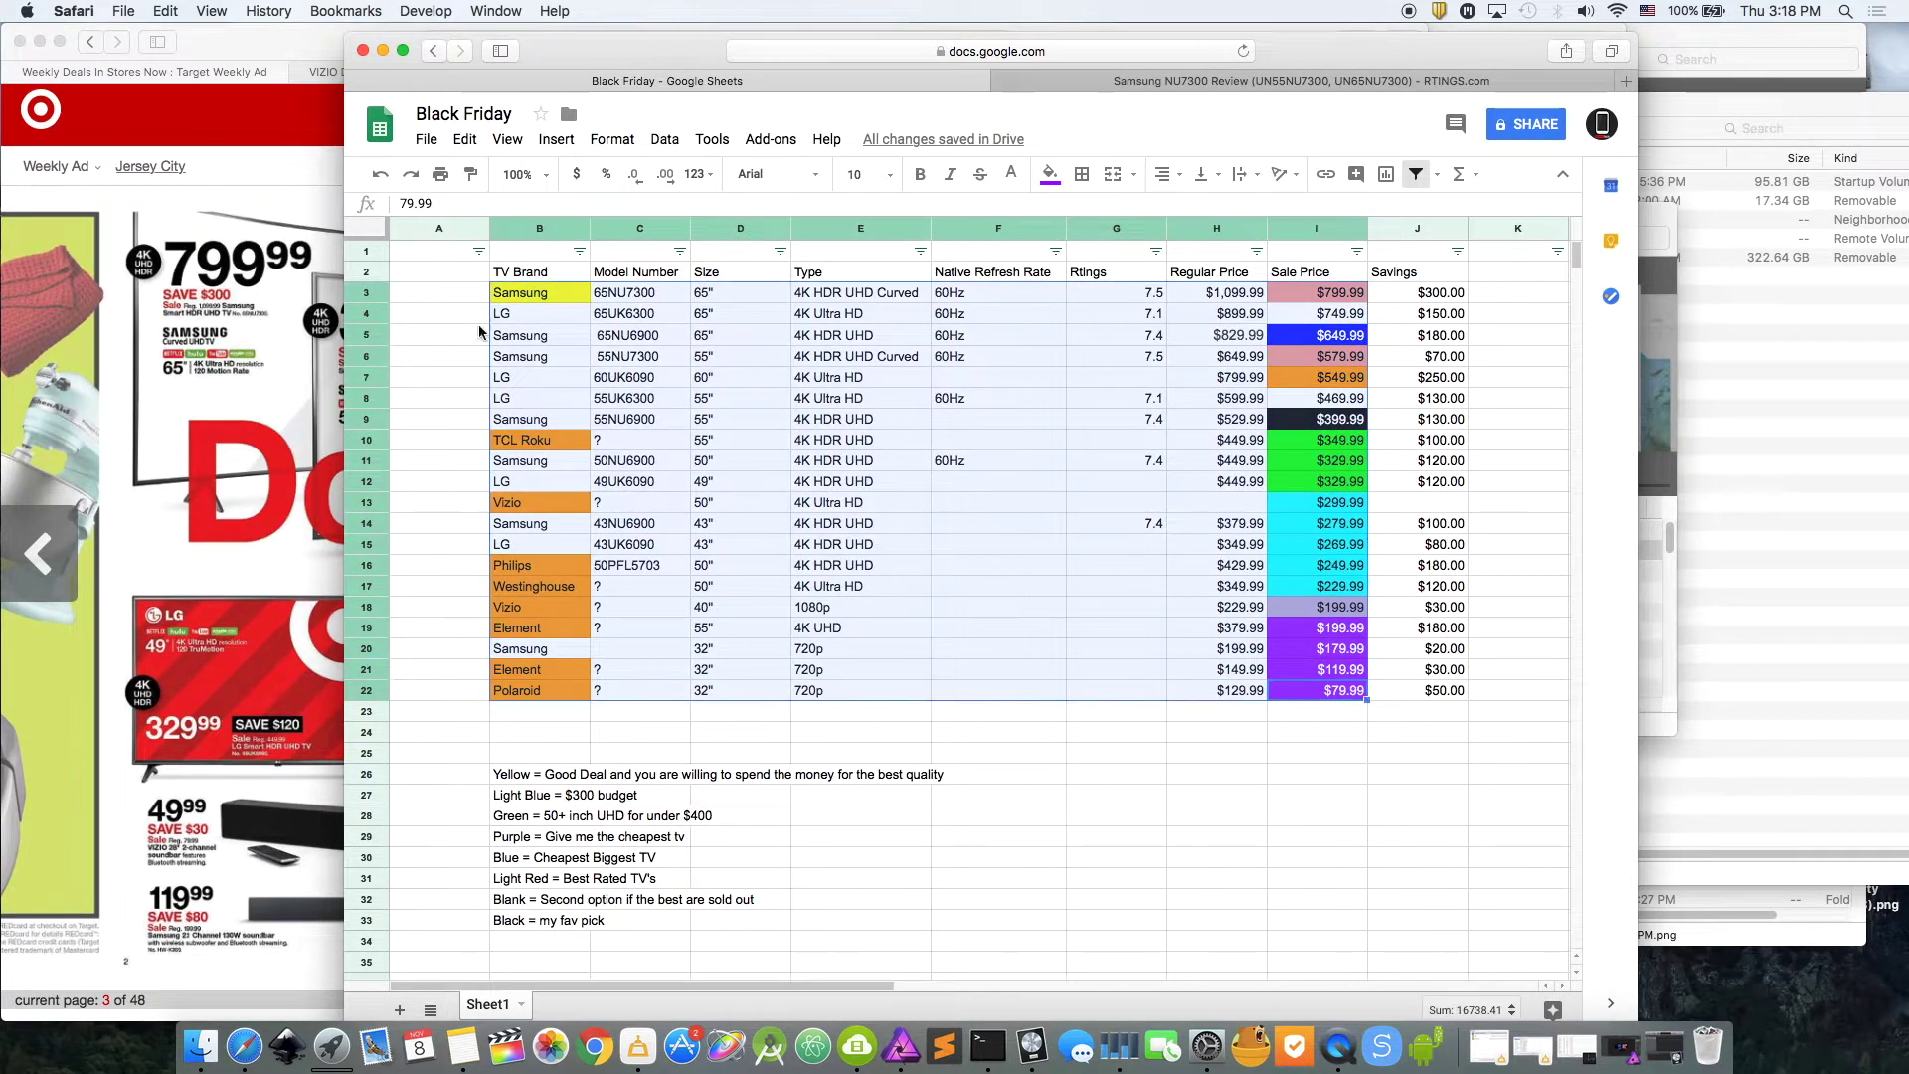